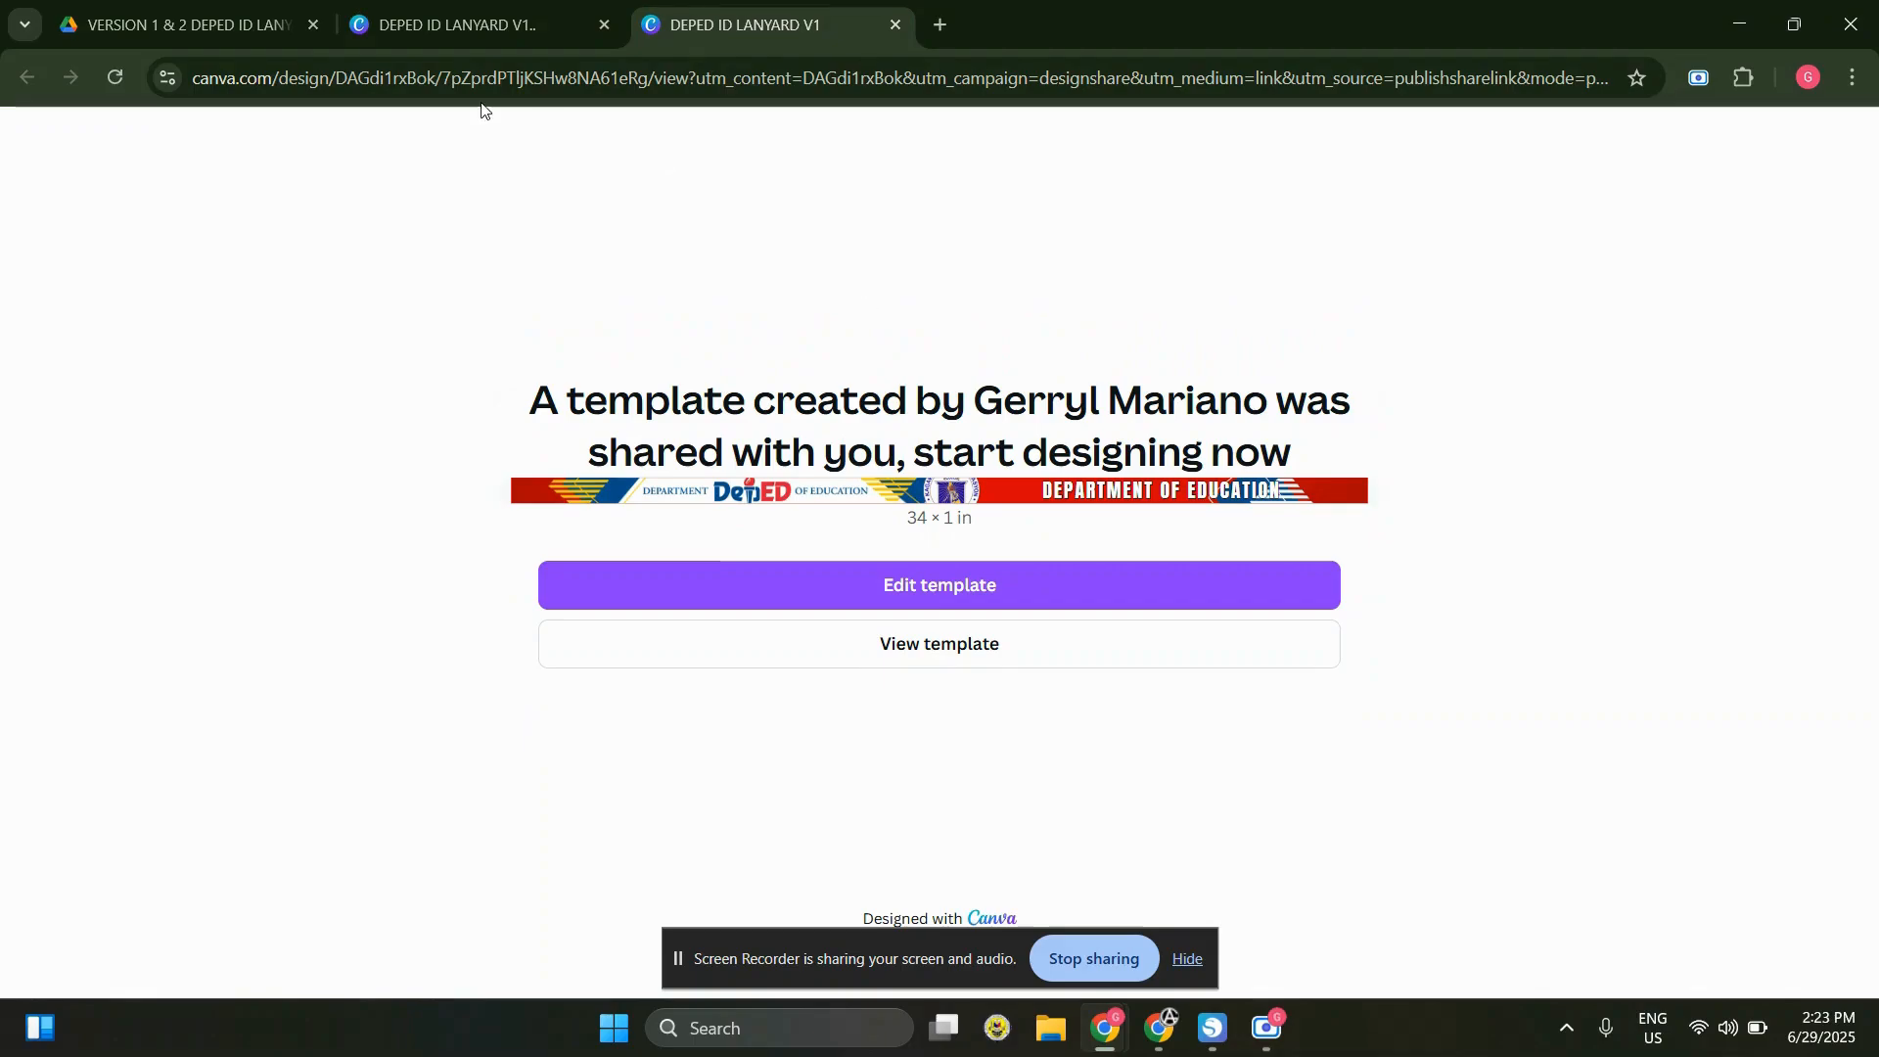
Look over the two DEPED ID LANYARD V1 template pages and the VERSION 1 PDF containing the download links
{"action": "left_click", "coordinate": [470, 12]}
{"action": "left_click", "coordinate": [747, 5]}
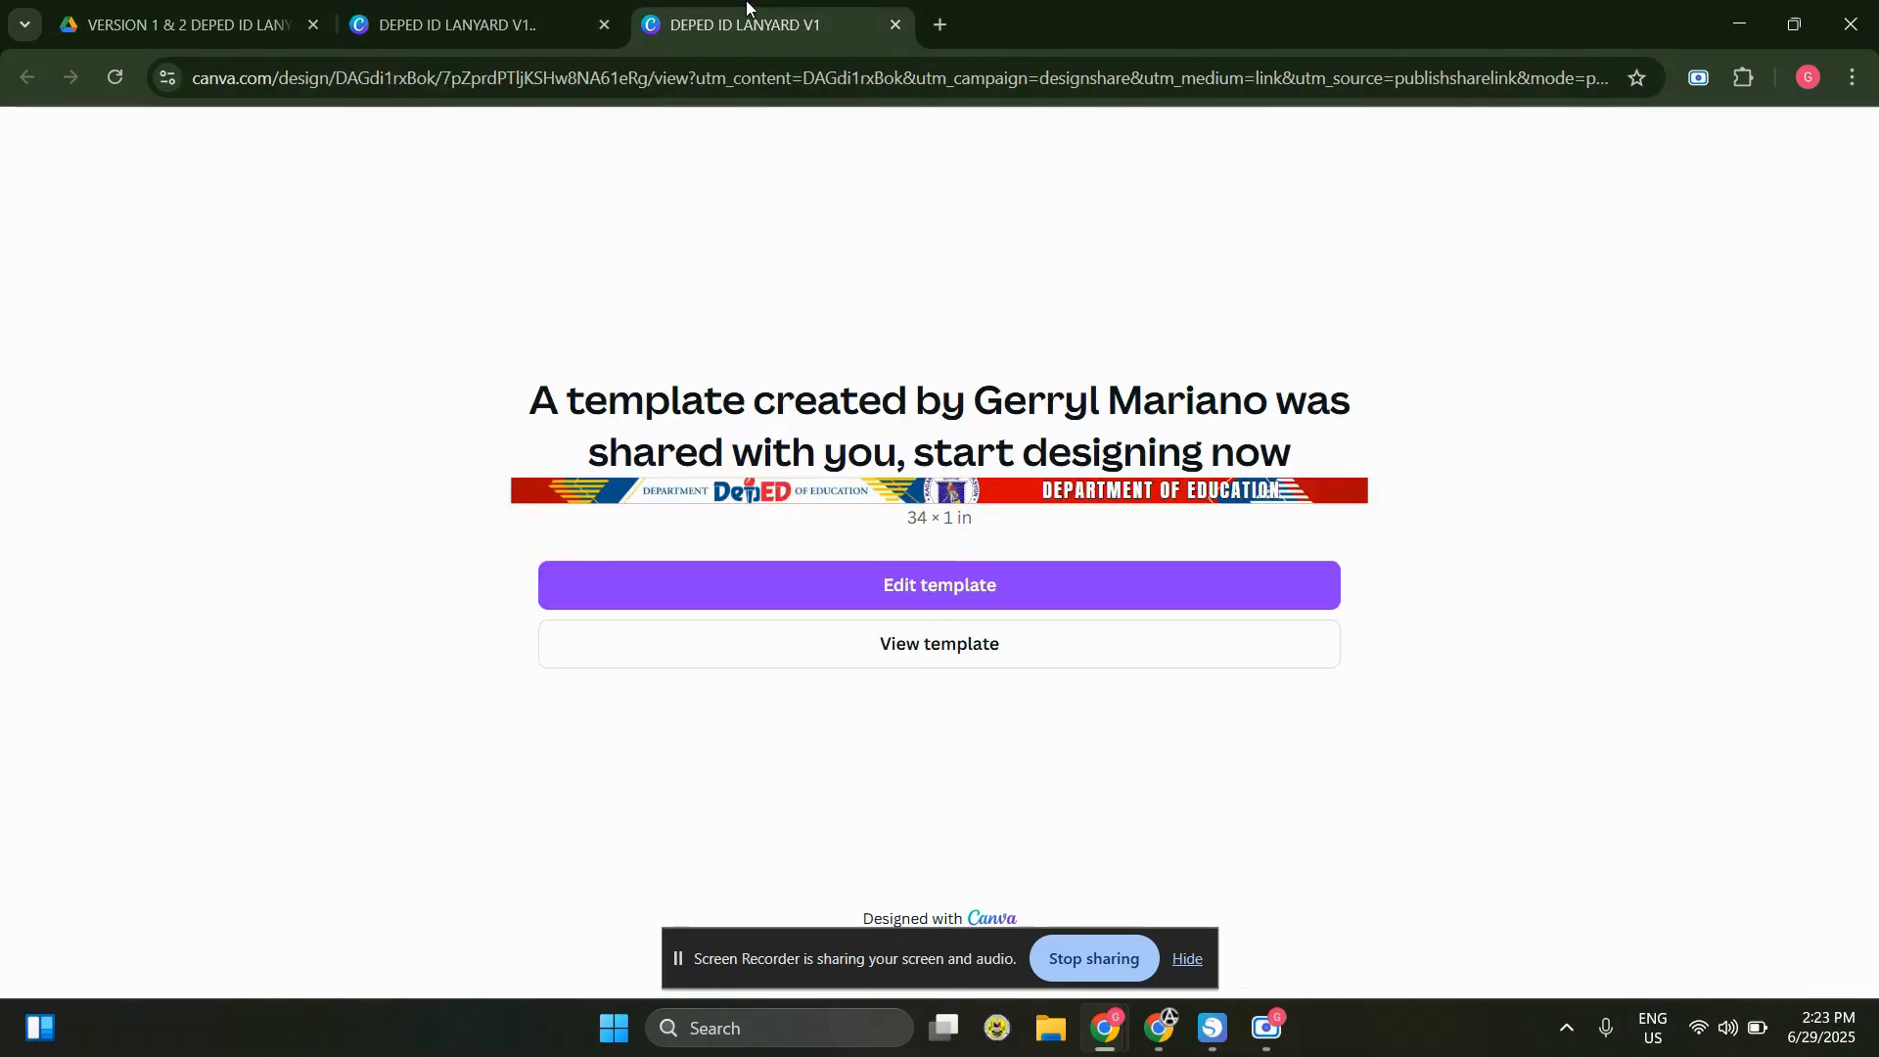
{"action": "left_click", "coordinate": [490, 4]}
{"action": "left_click", "coordinate": [127, 8]}
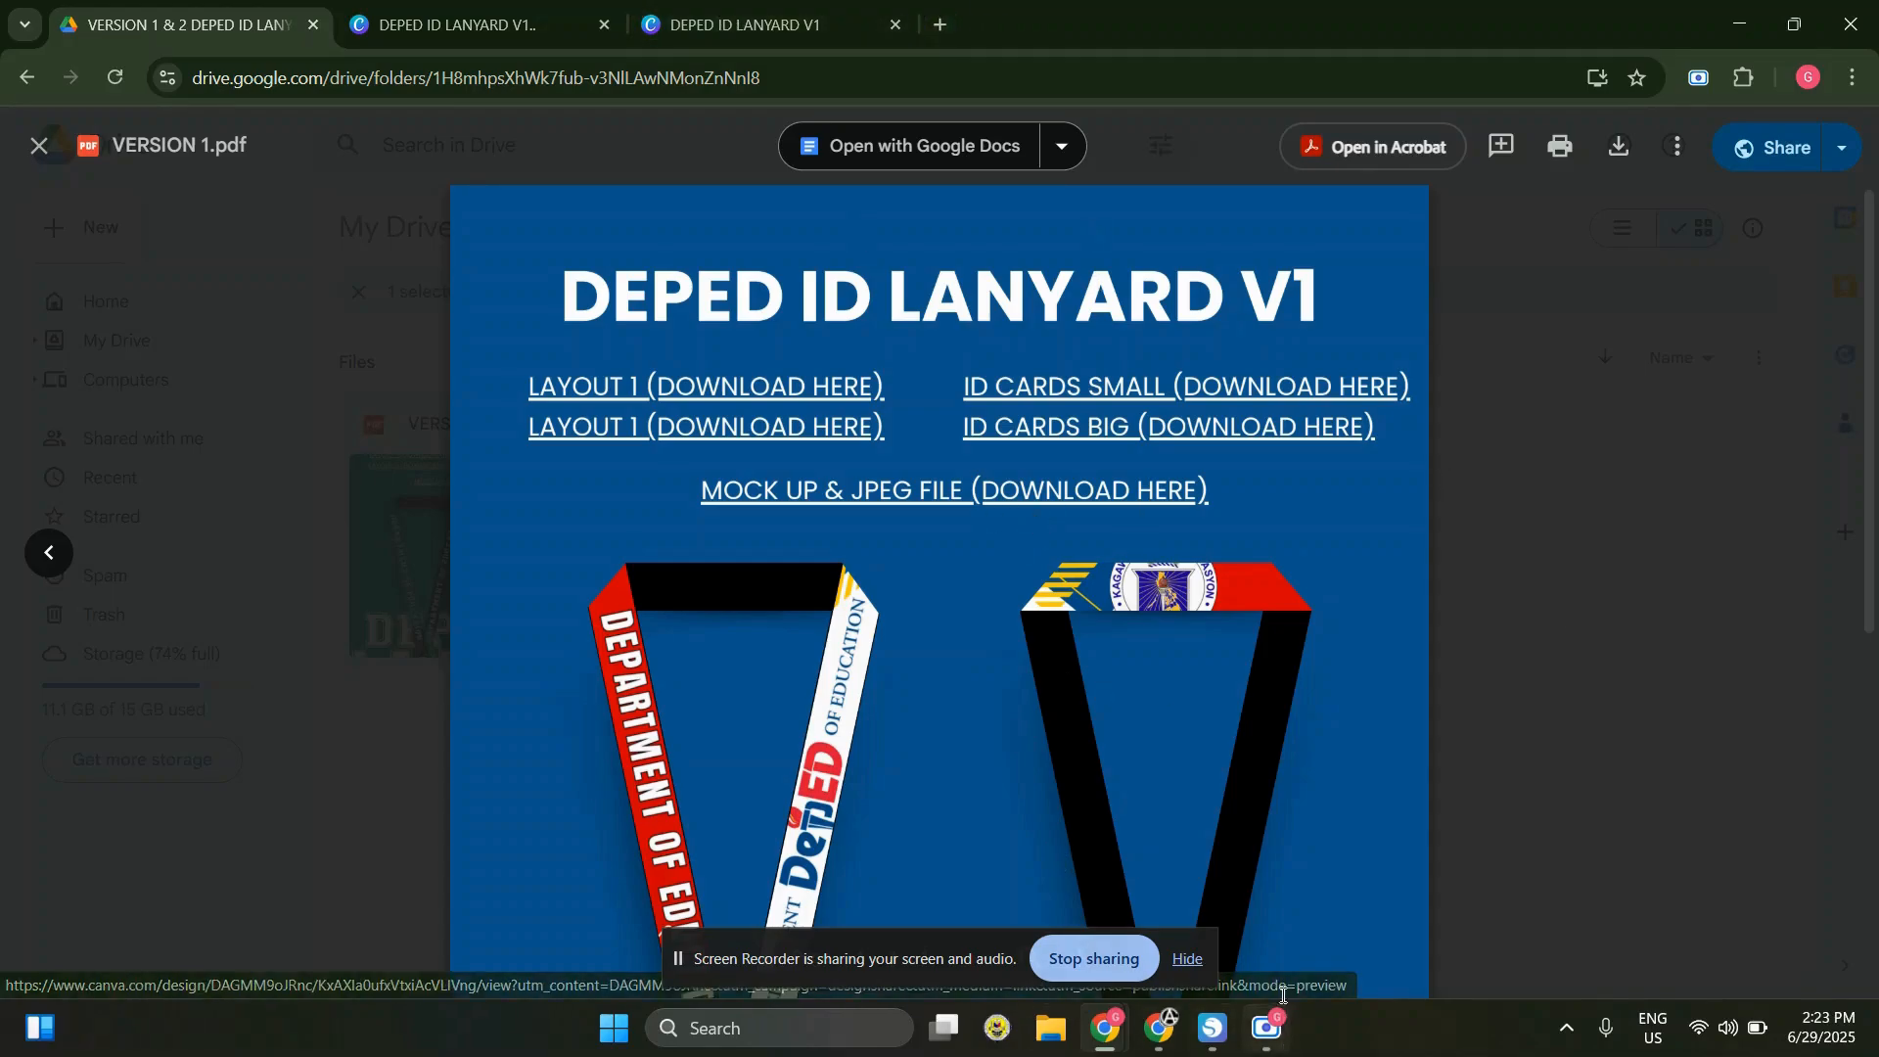
Switch to the other browser window and view the Silhouette Studio download page on Softonic
{"action": "left_click", "coordinate": [1160, 1027]}
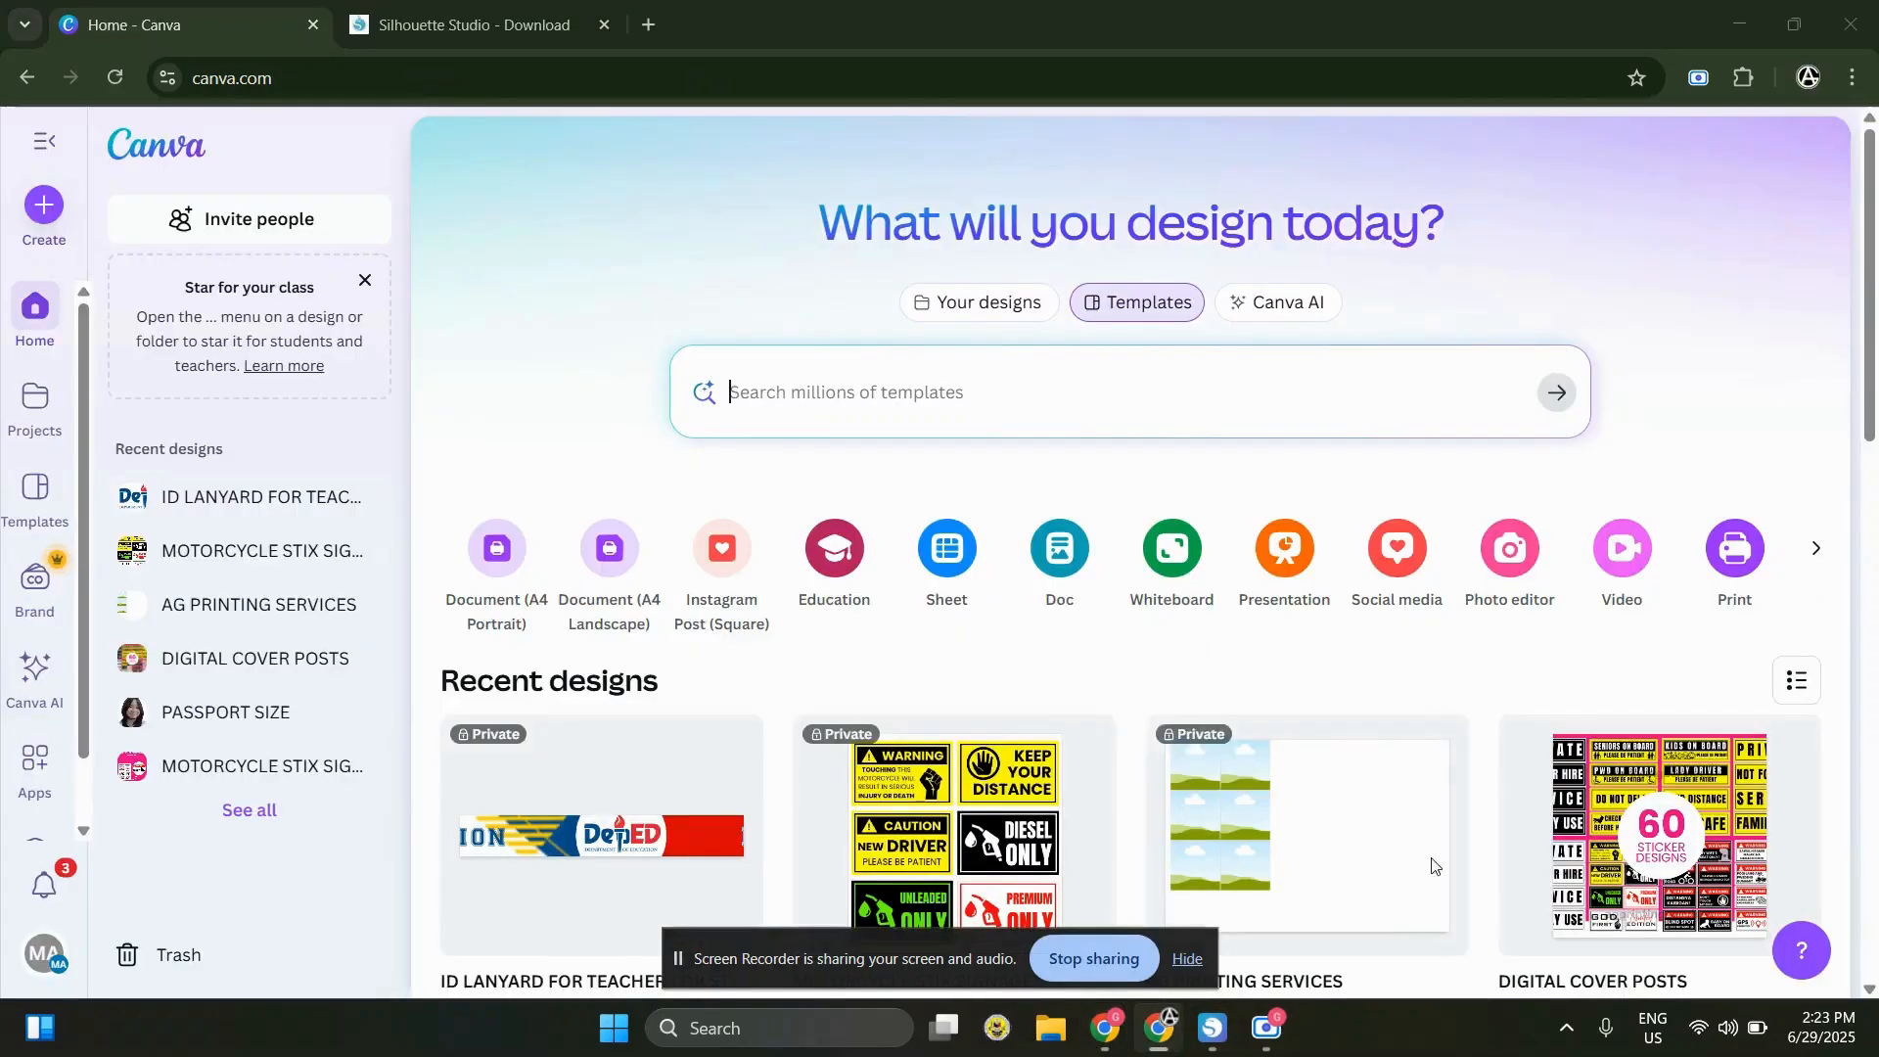
{"action": "left_click", "coordinate": [482, 19]}
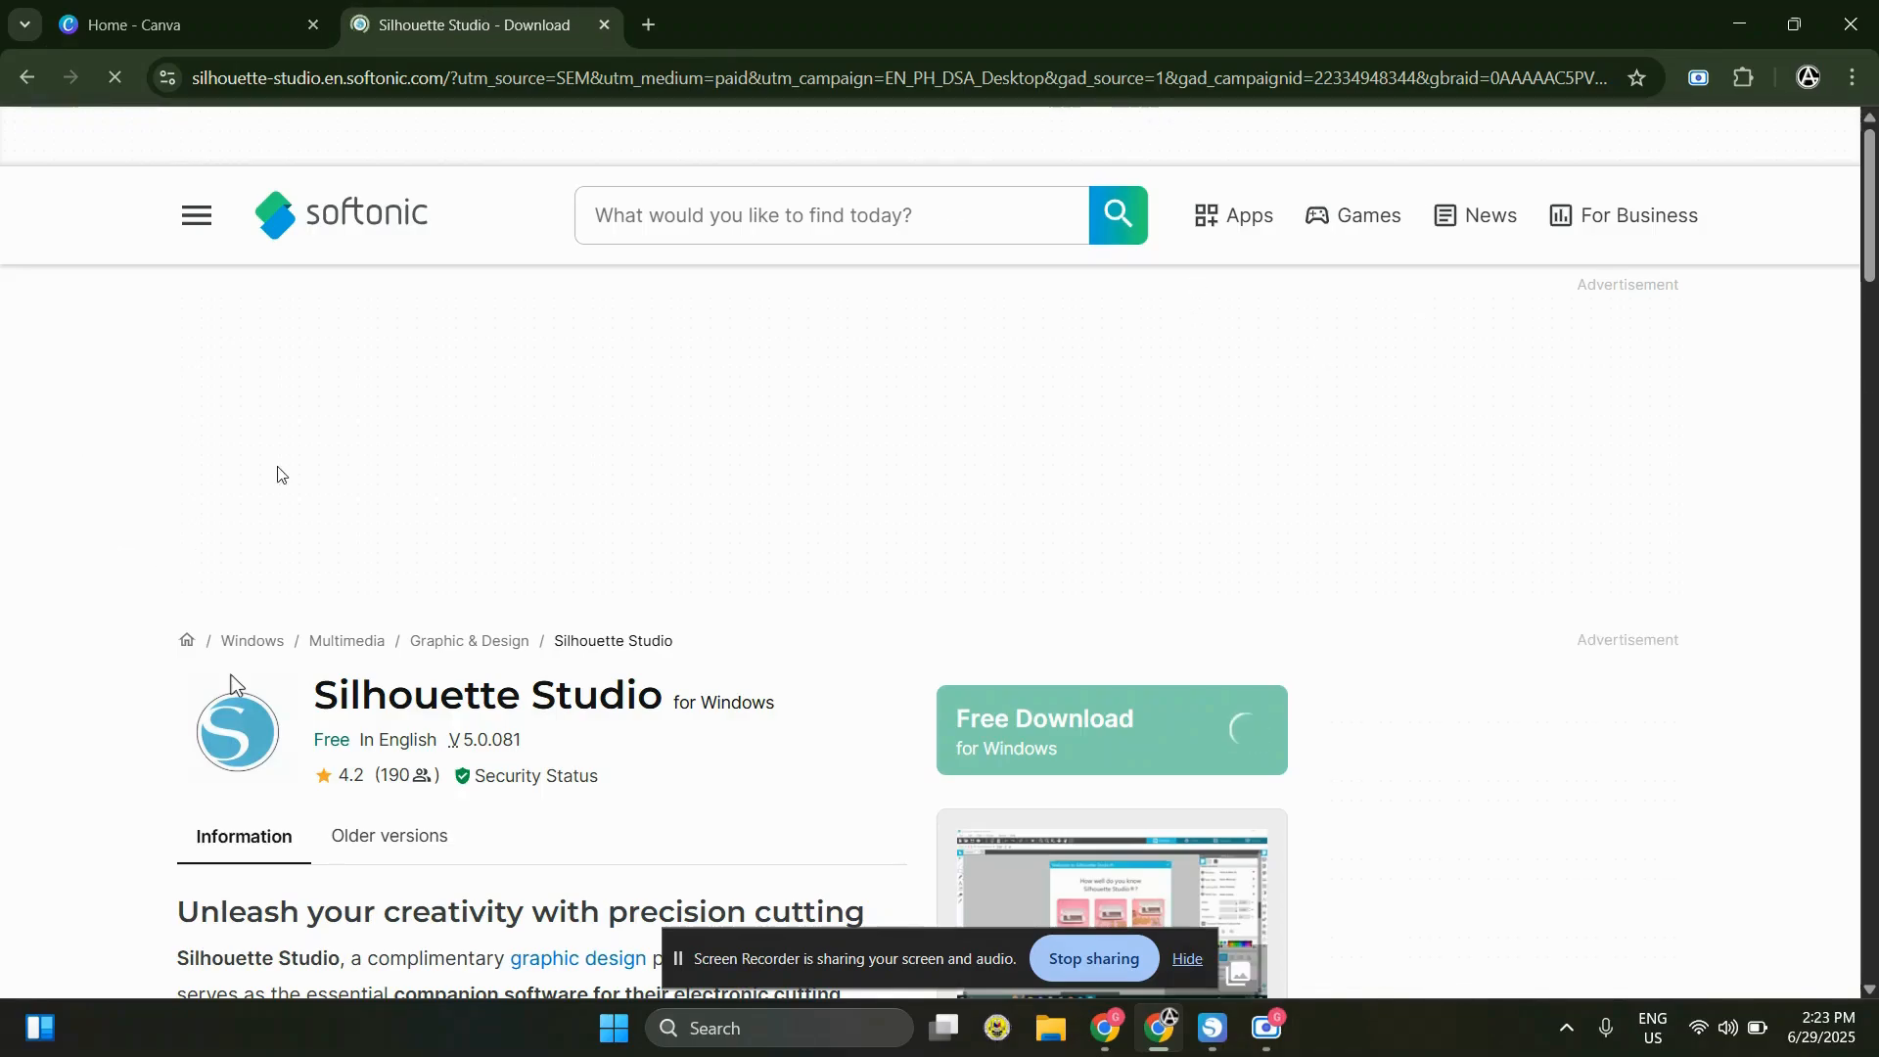
{"action": "scroll", "coordinate": [441, 734], "scroll_direction": "down", "scroll_amount": 1}
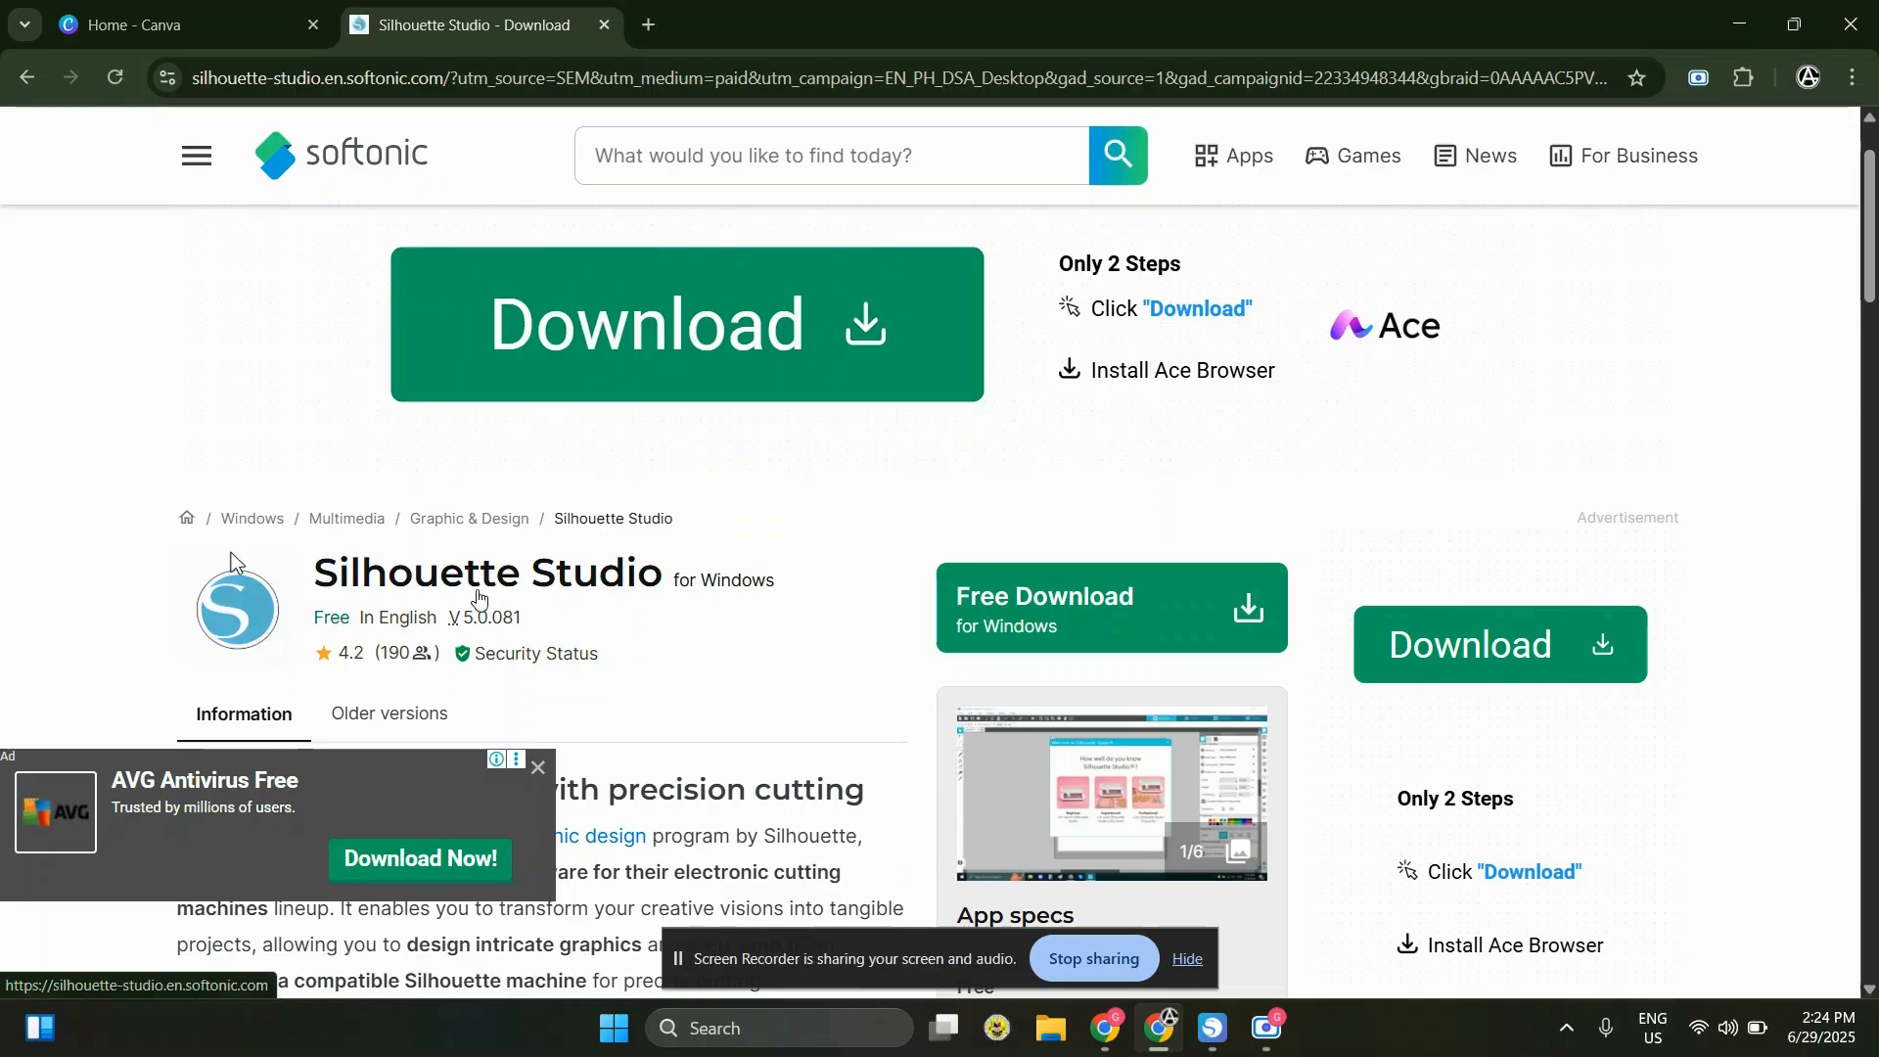
Search the web for "silhouette studio" and open the sponsored Softonic download page
{"action": "left_click", "coordinate": [439, 75]}
{"action": "type", "text": "silhouiette"}
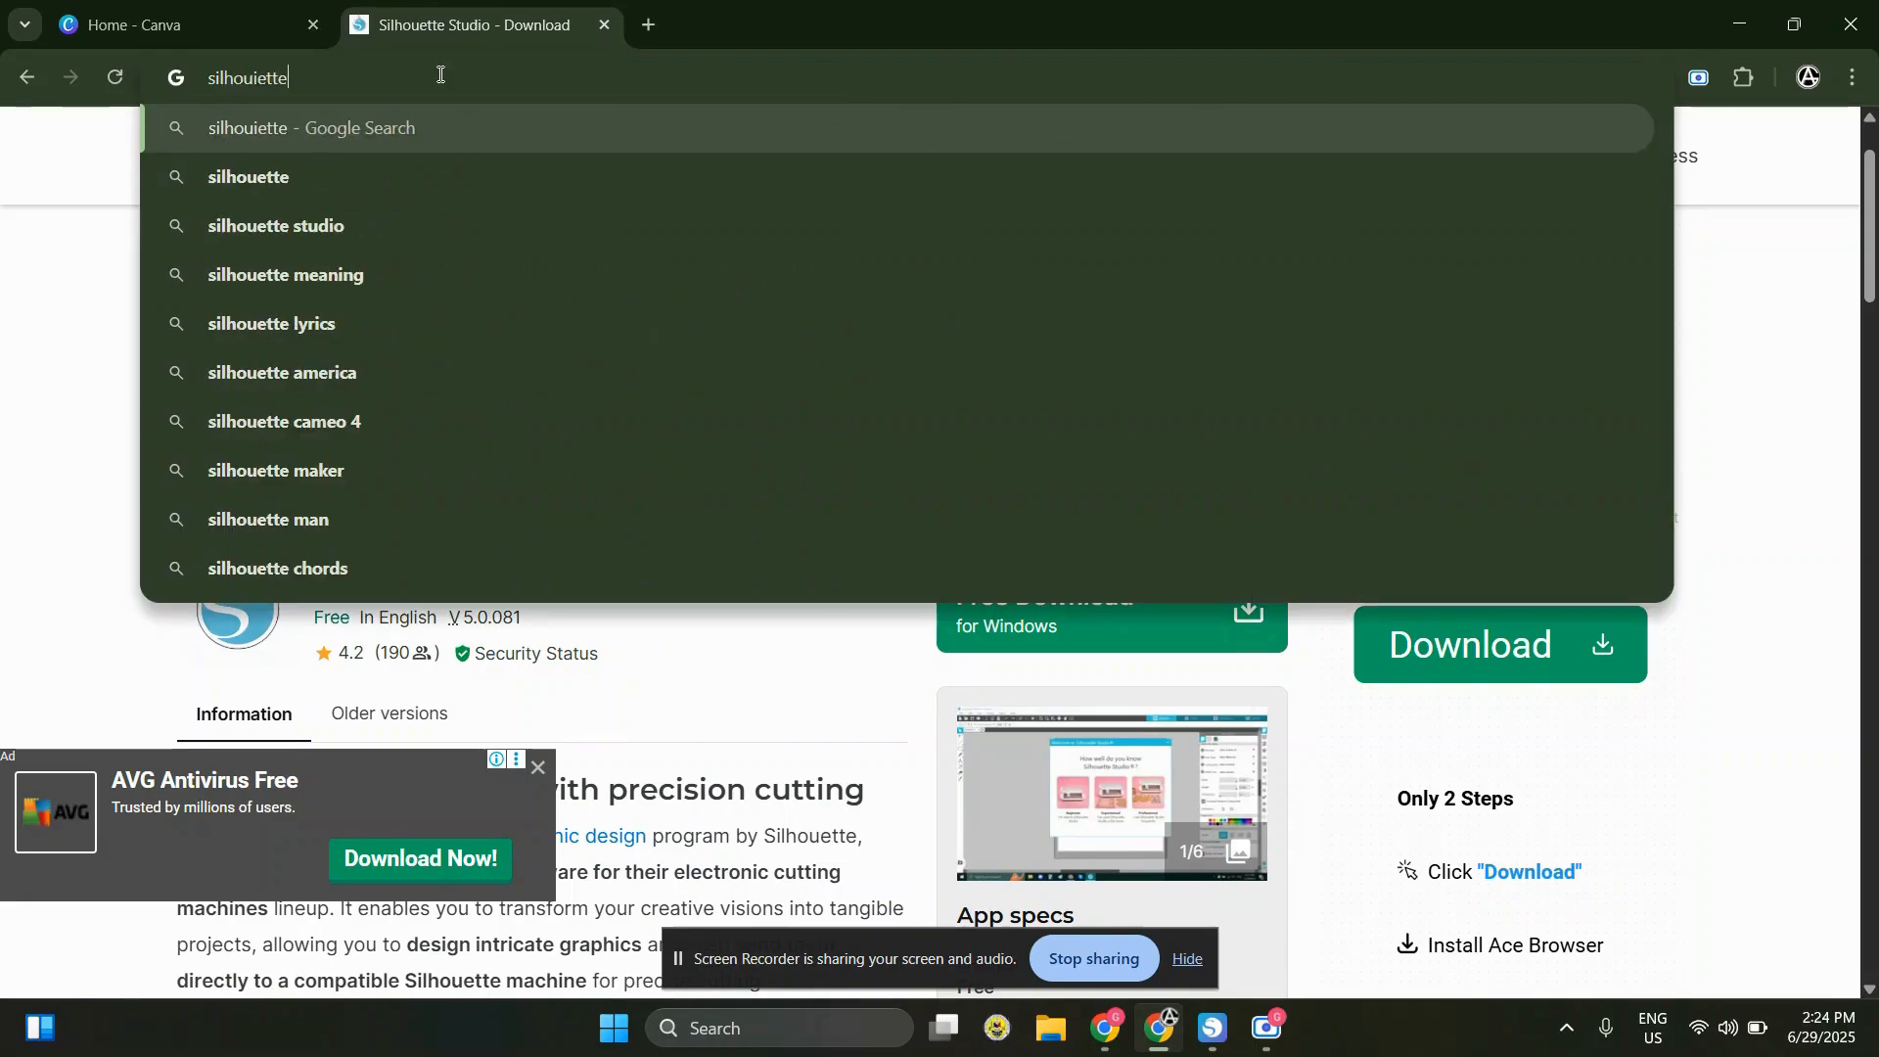
{"action": "key", "text": "BackSpace"}
{"action": "key", "text": "BackSpace"}
{"action": "key", "text": "BackSpace"}
{"action": "key", "text": "BackSpace"}
{"action": "key", "text": "BackSpace"}
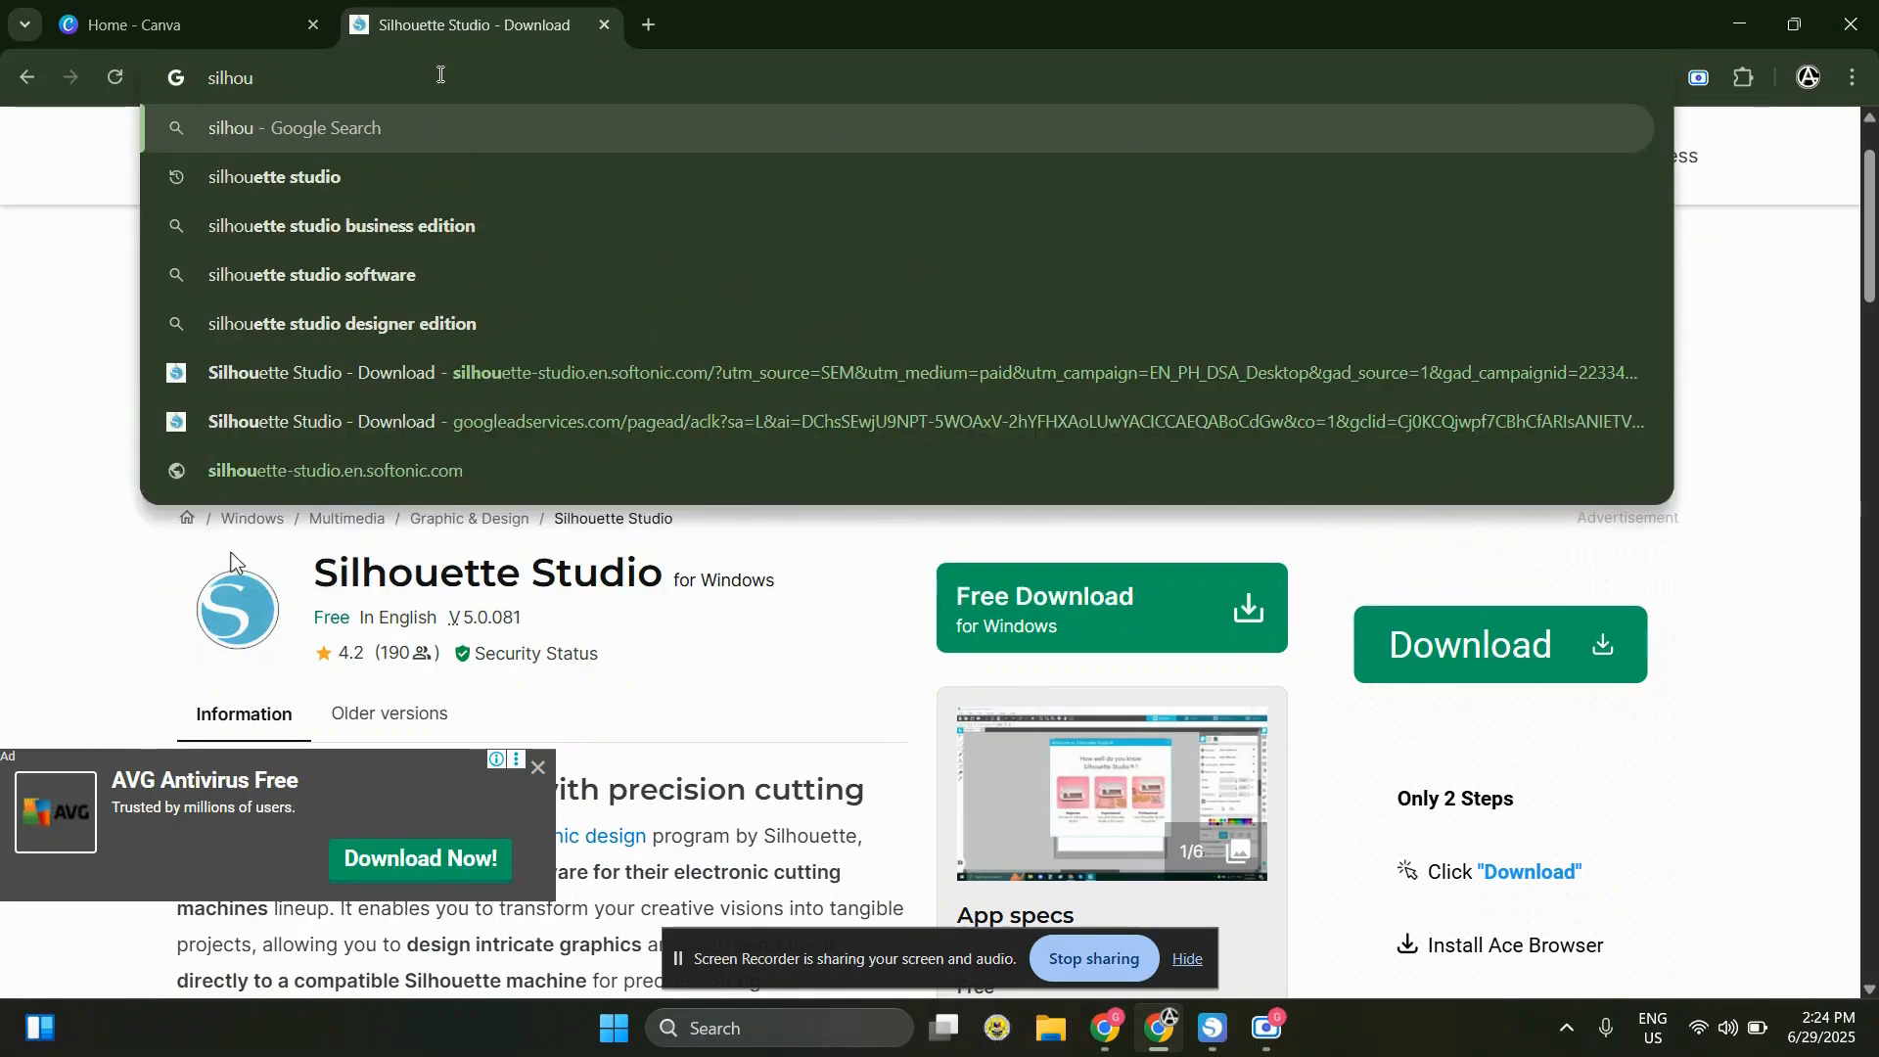
{"action": "left_click", "coordinate": [335, 178]}
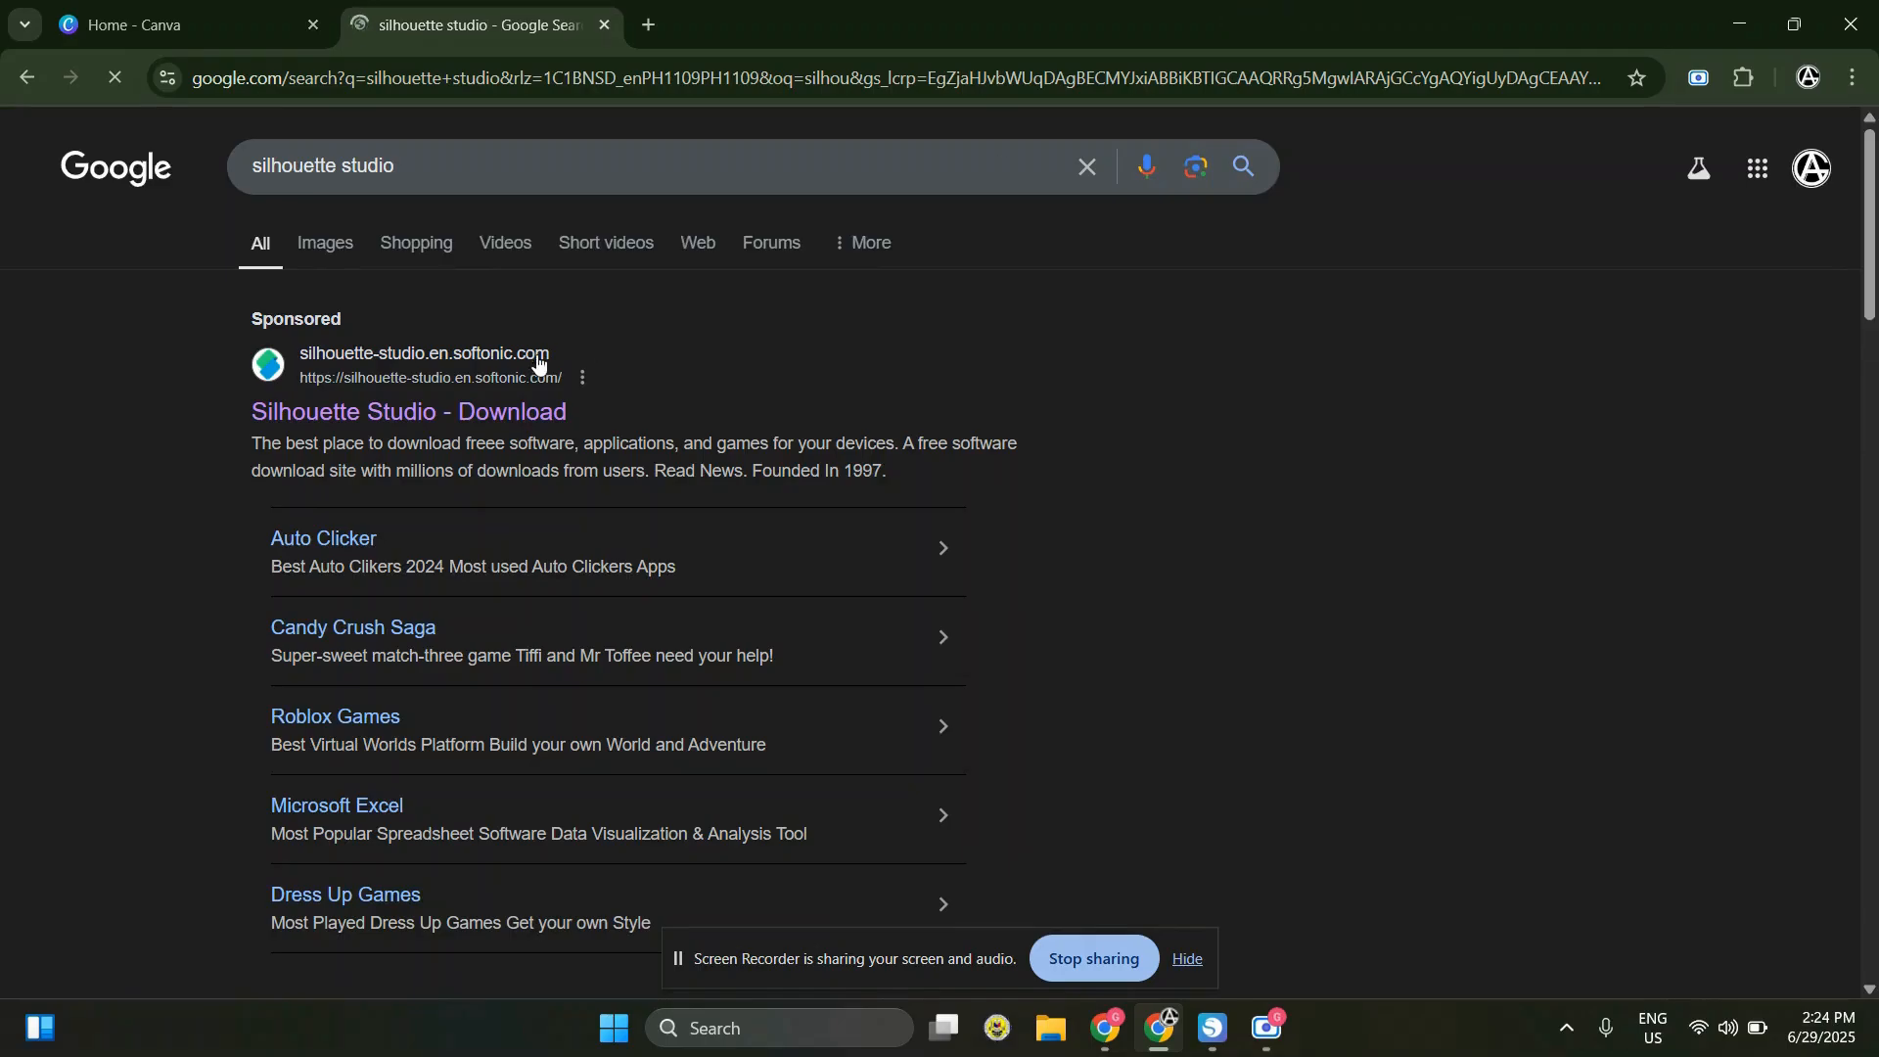
{"action": "left_click", "coordinate": [547, 334]}
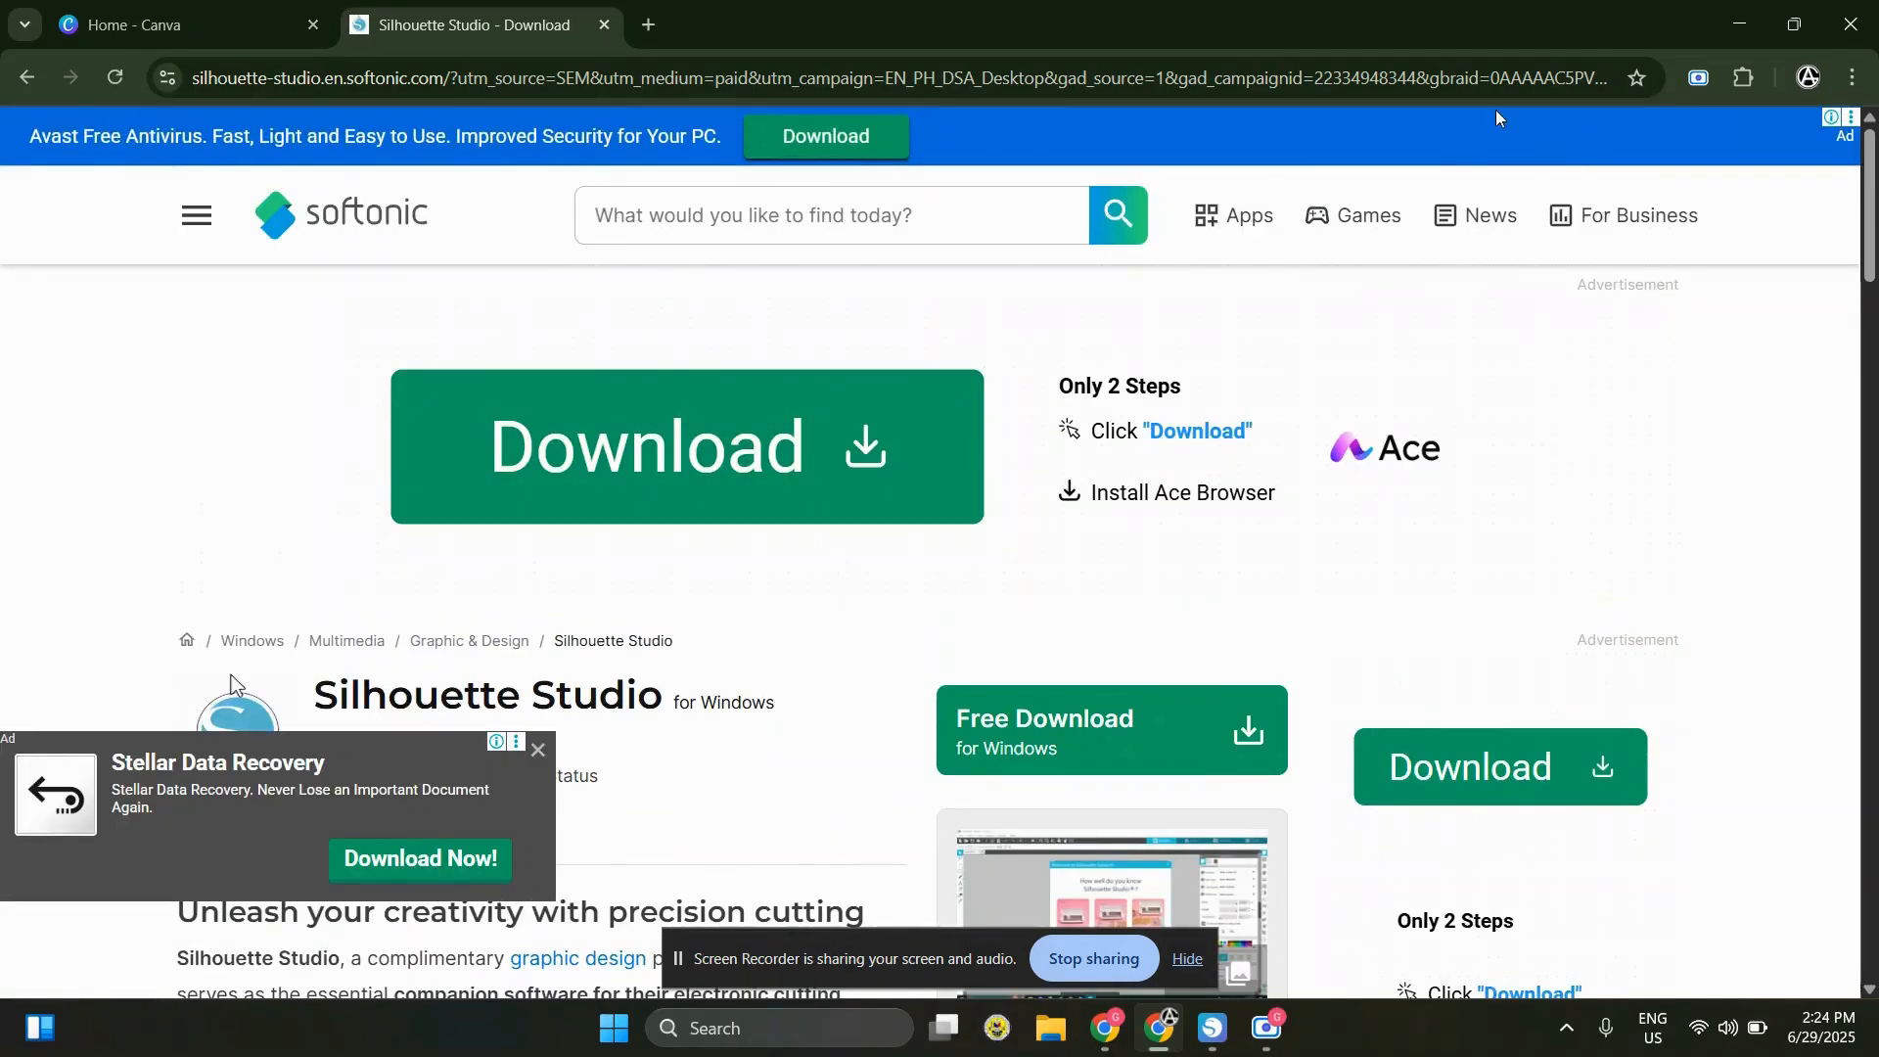
Minimize both browser windows and point out the Silhouette Studio shortcut on the desktop
{"action": "left_click", "coordinate": [1725, 29]}
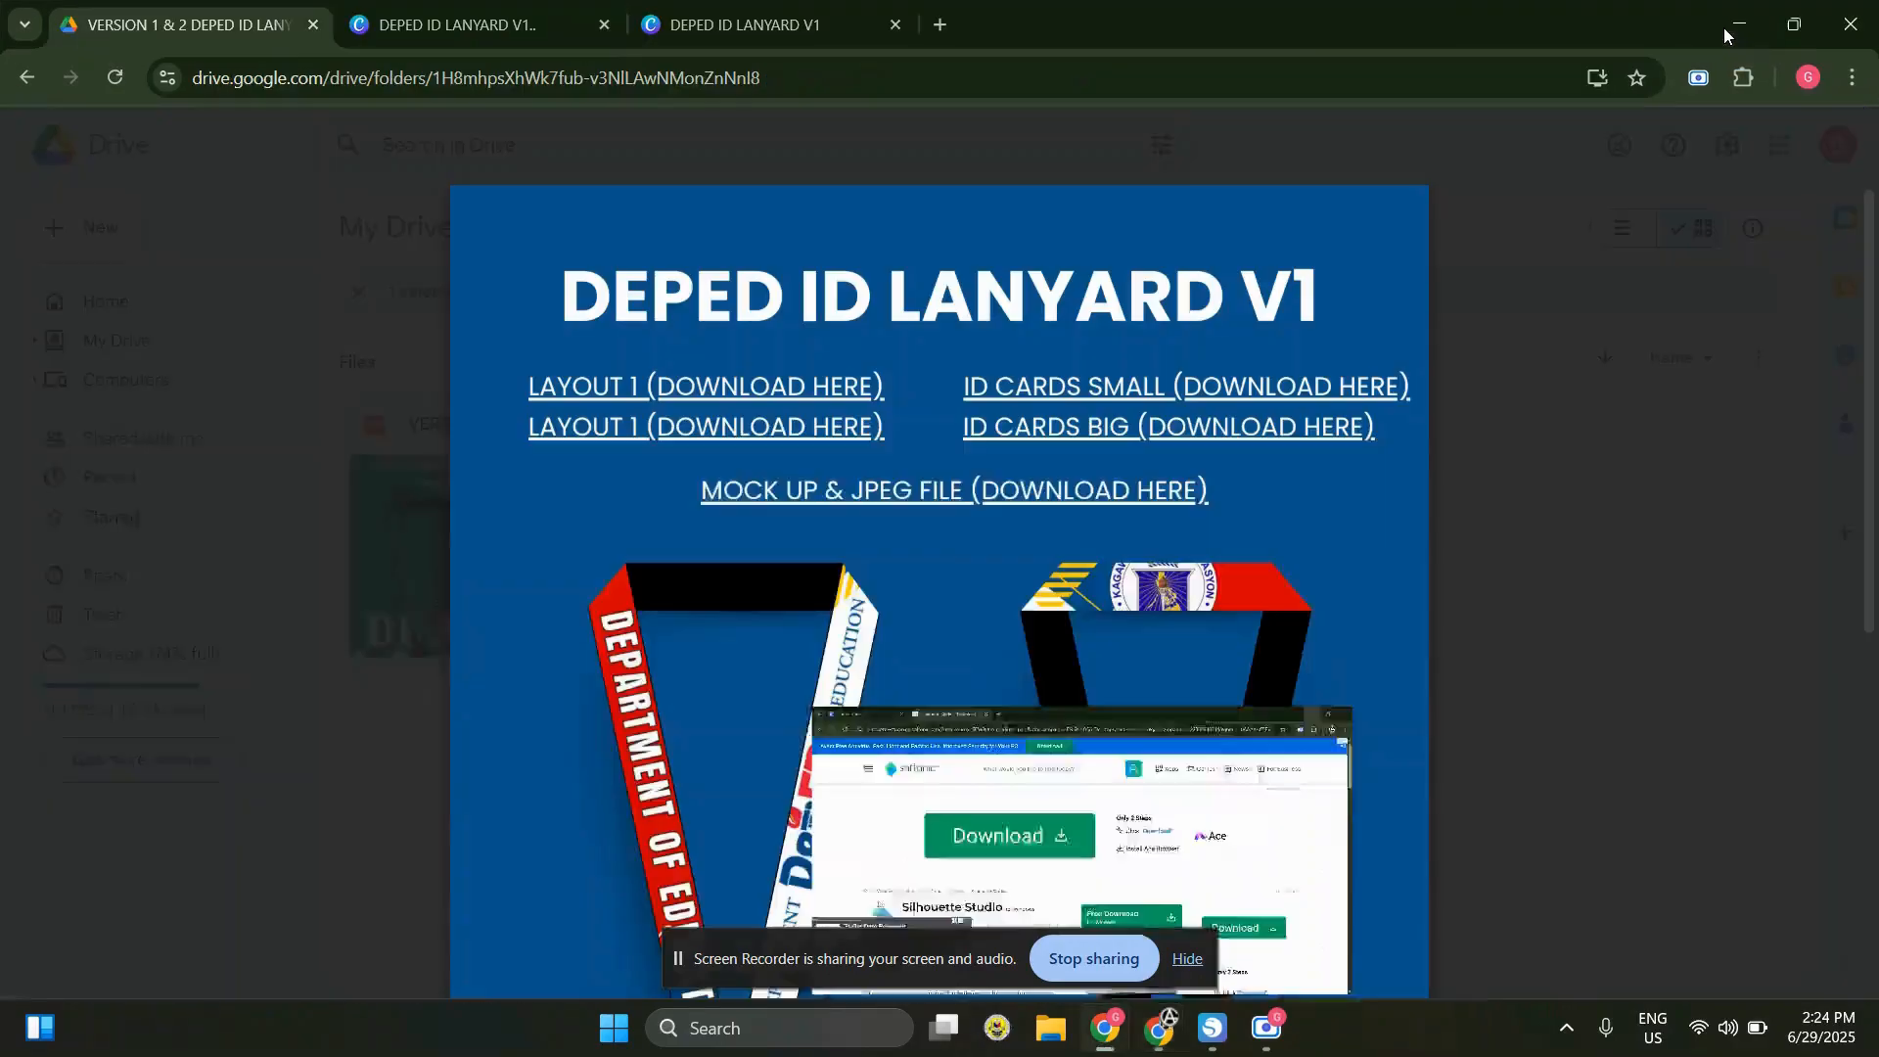
{"action": "left_click", "coordinate": [1725, 29]}
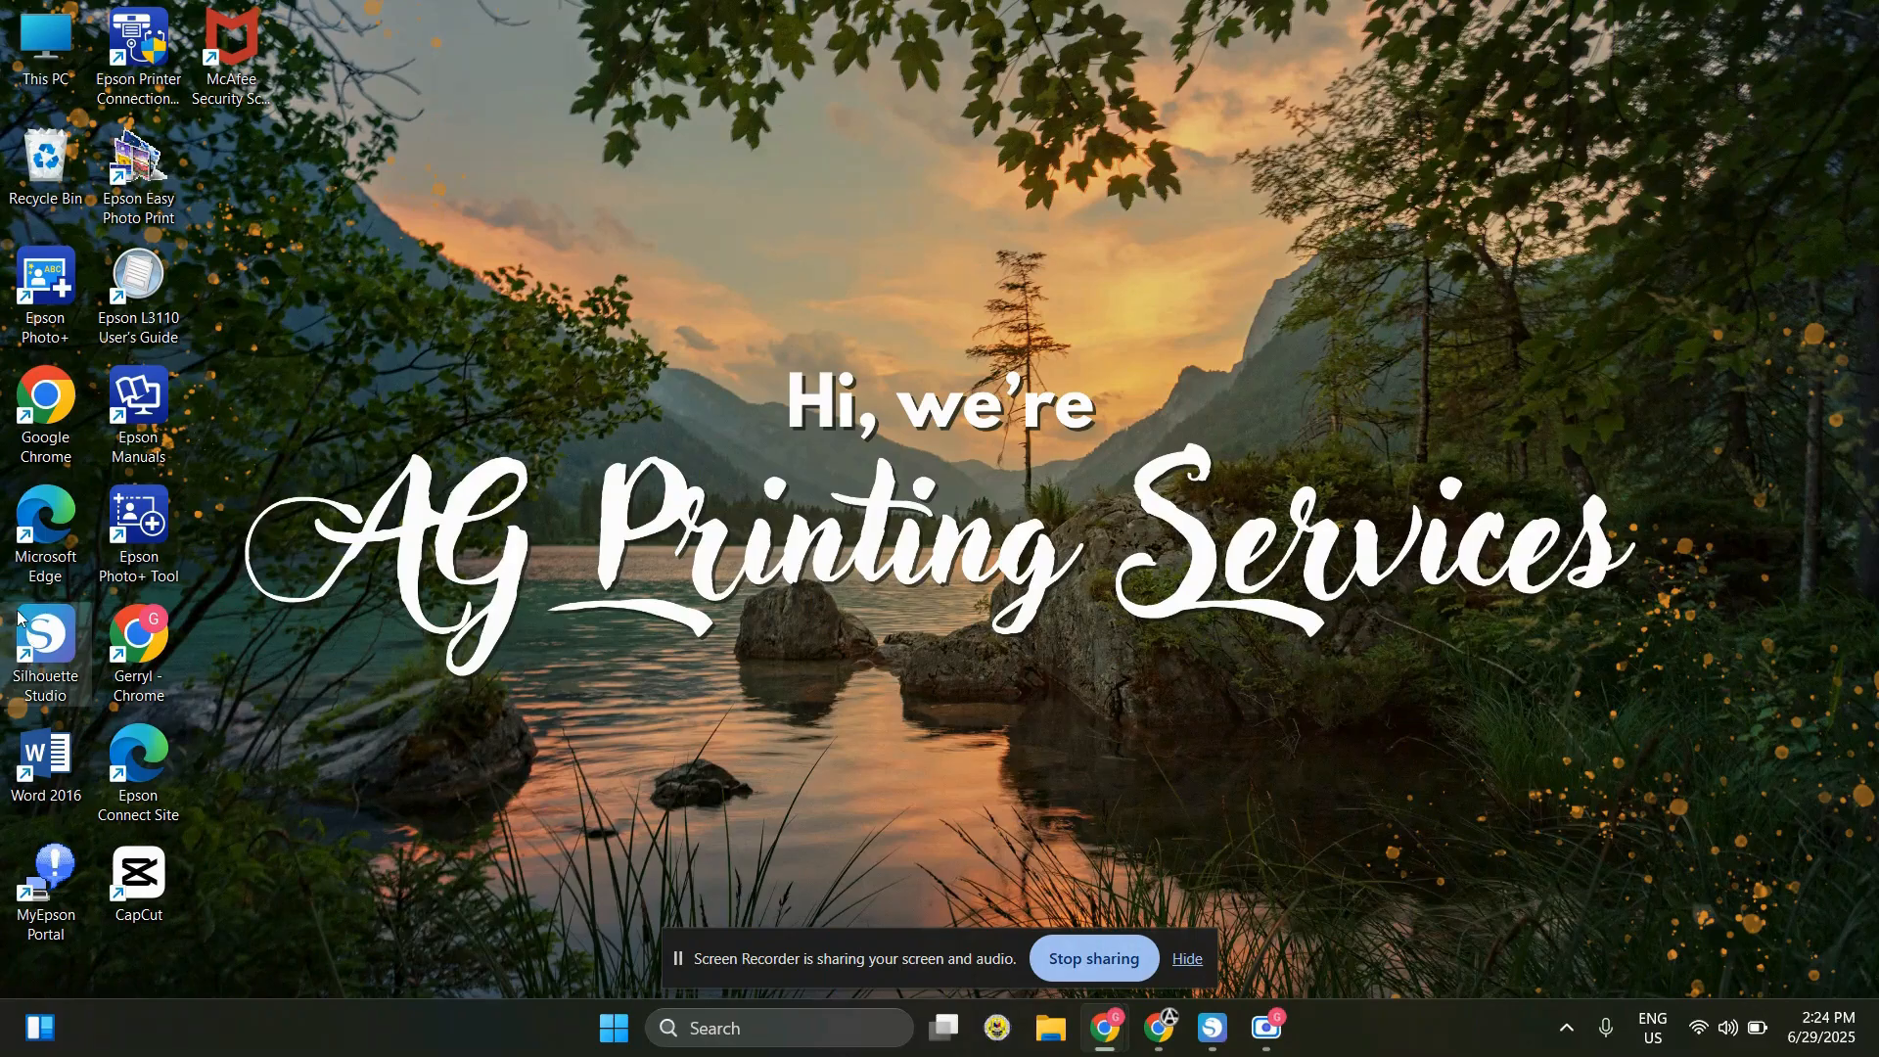
{"action": "left_click_drag", "start_coordinate": [0, 592], "coordinate": [93, 714]}
{"action": "left_click", "coordinate": [496, 635]}
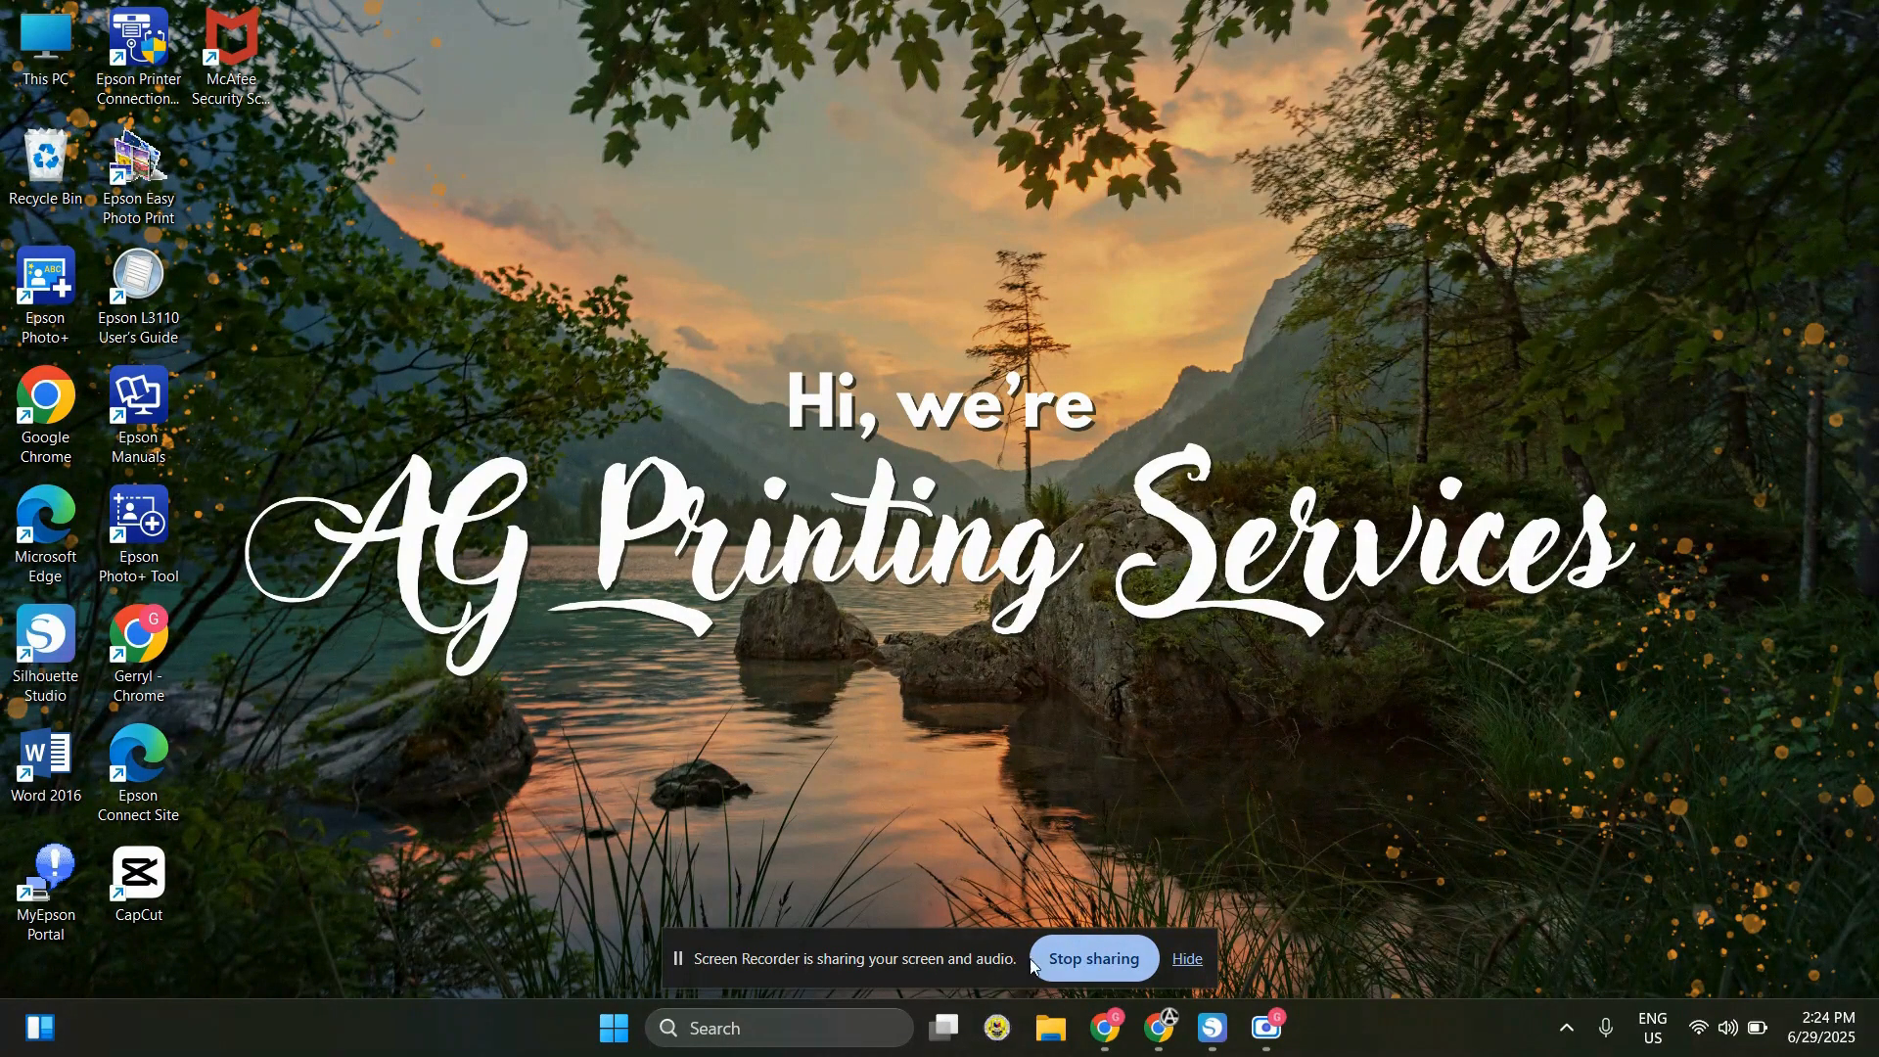
Switch to Silhouette Studio's untitled drawing and show the whole cutting mat
{"action": "left_click", "coordinate": [39, 658]}
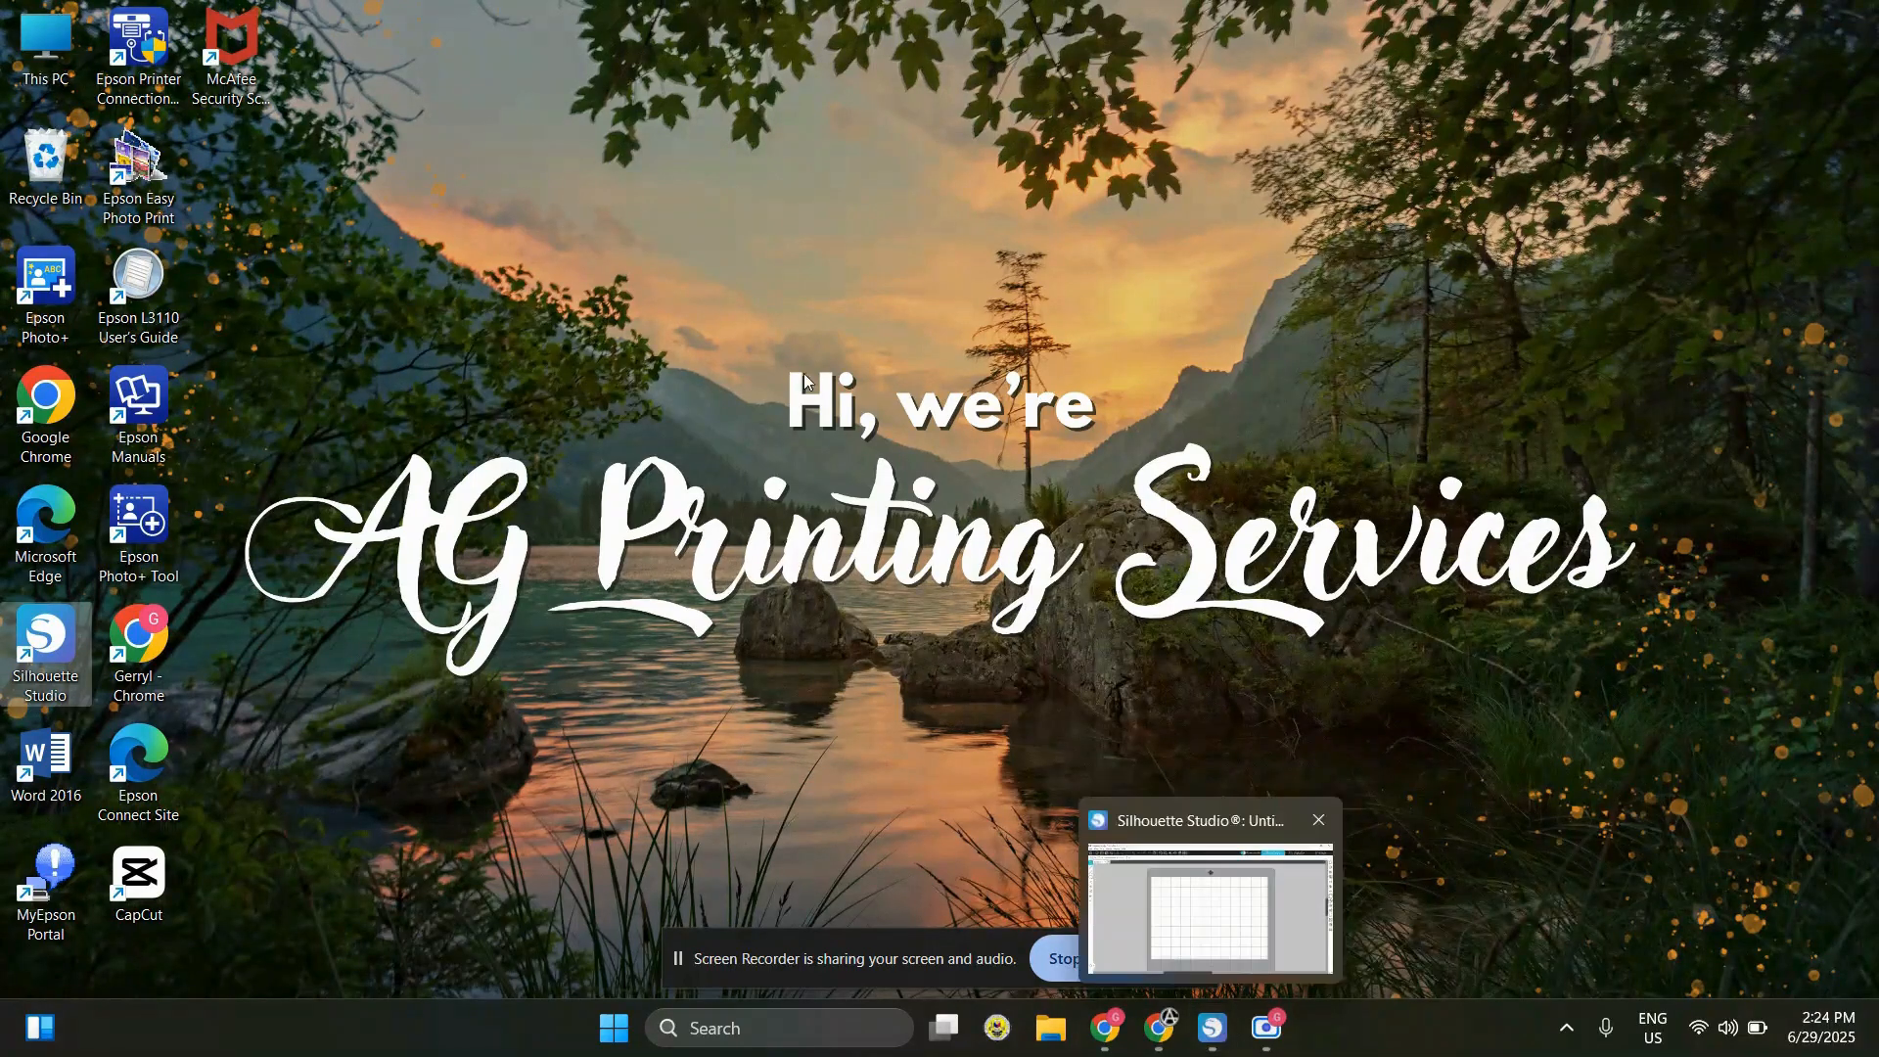
{"action": "mouse_move", "coordinate": [1151, 1037]}
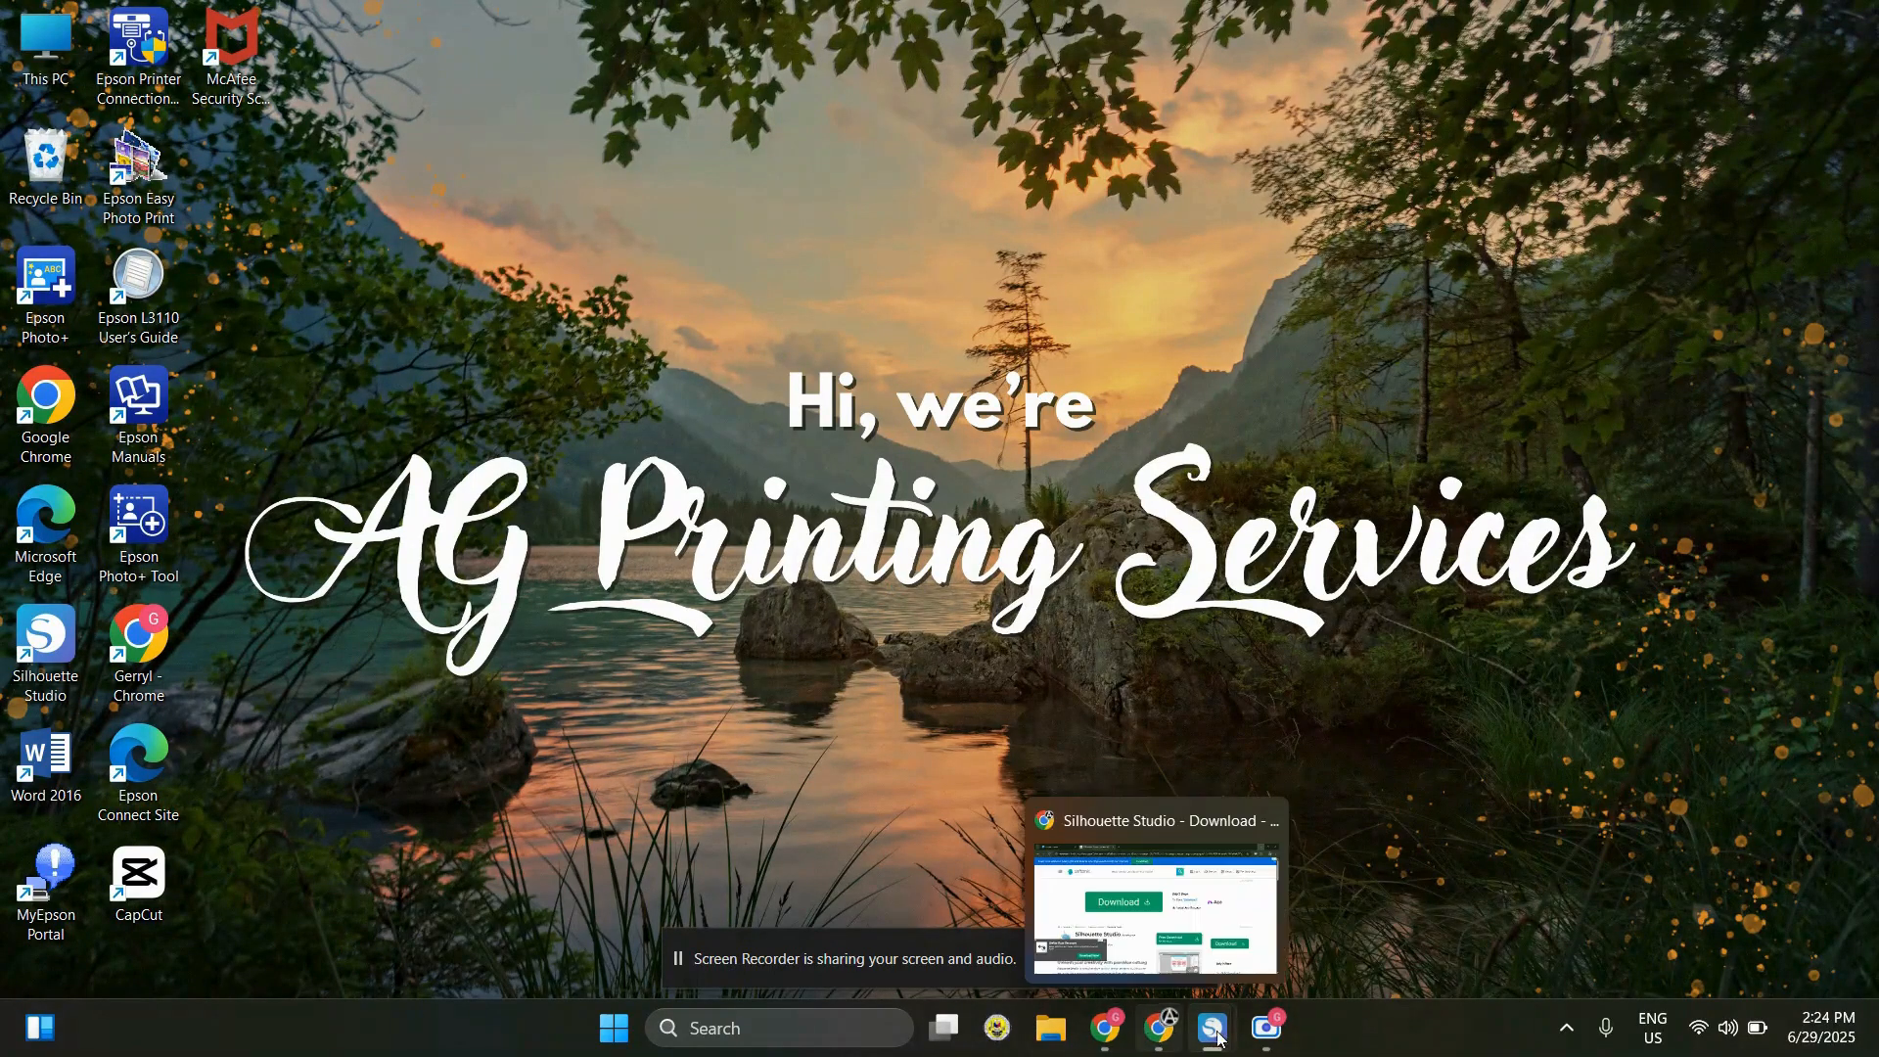
{"action": "mouse_move", "coordinate": [1212, 1027]}
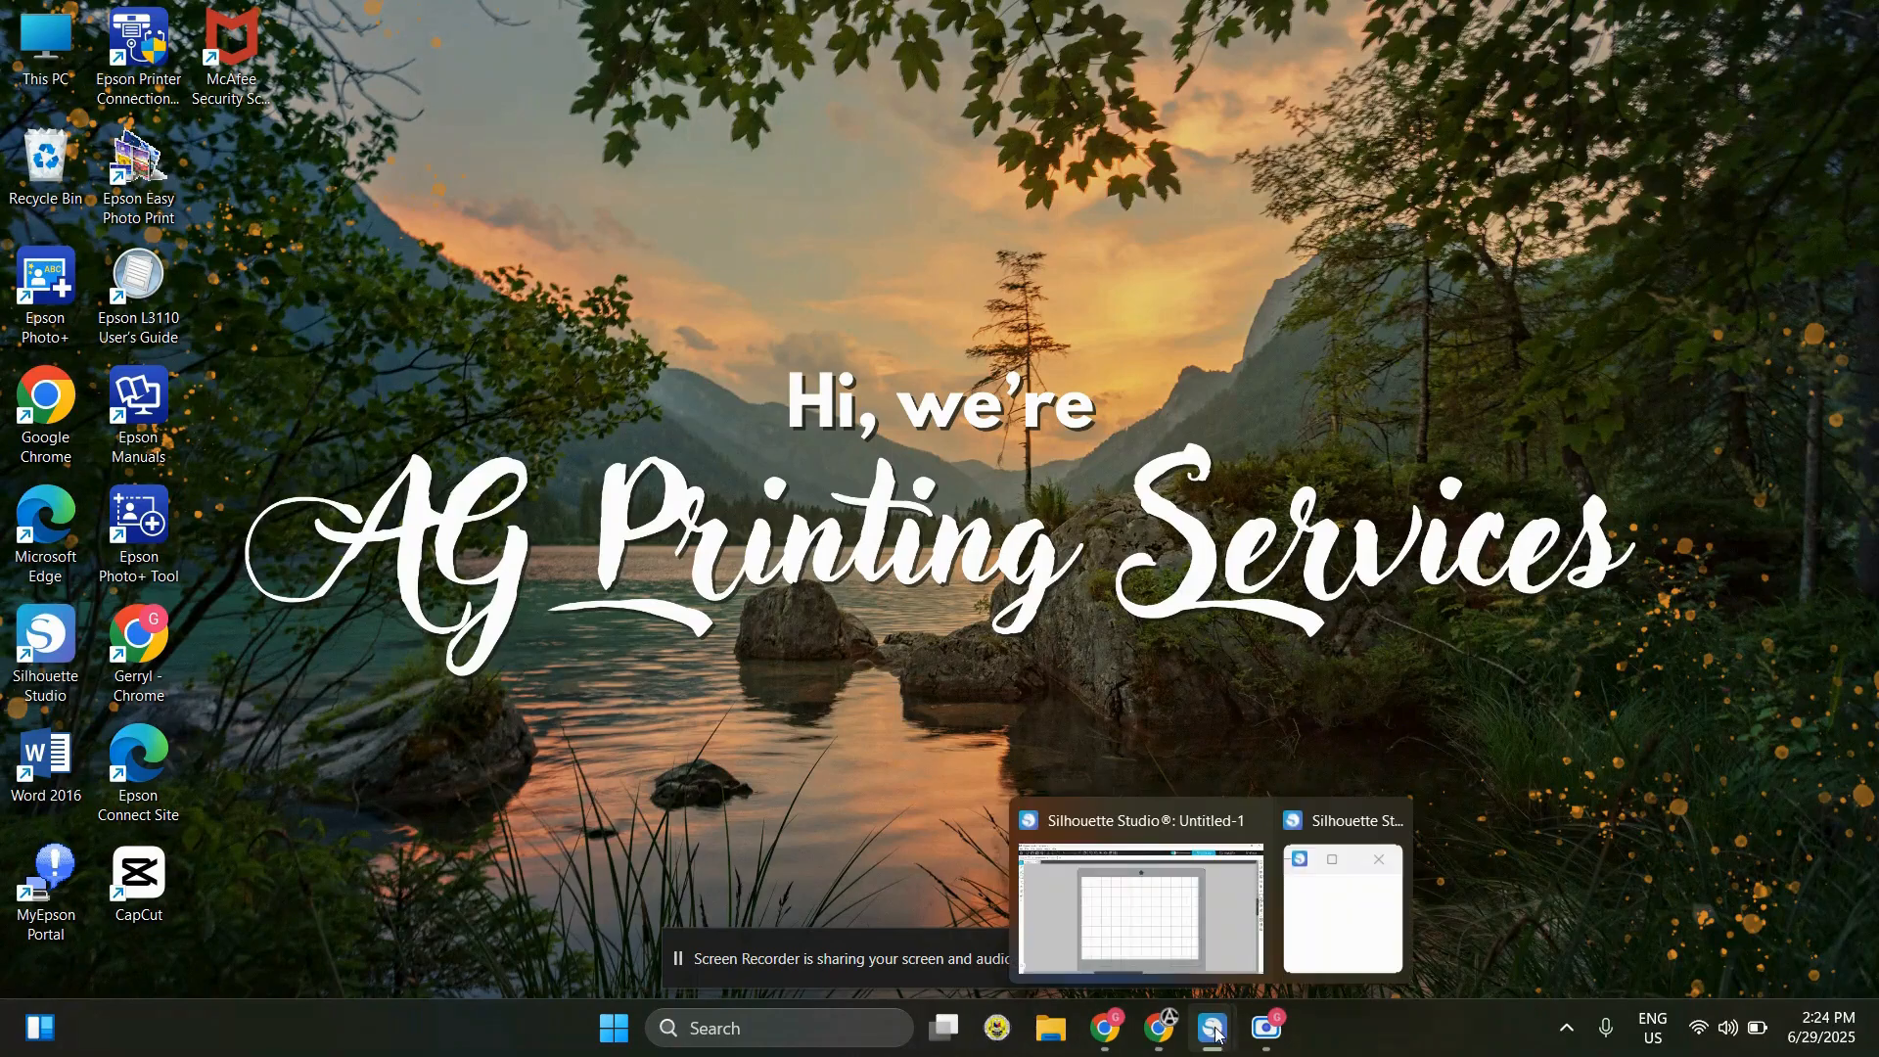
{"action": "left_click", "coordinate": [1171, 930]}
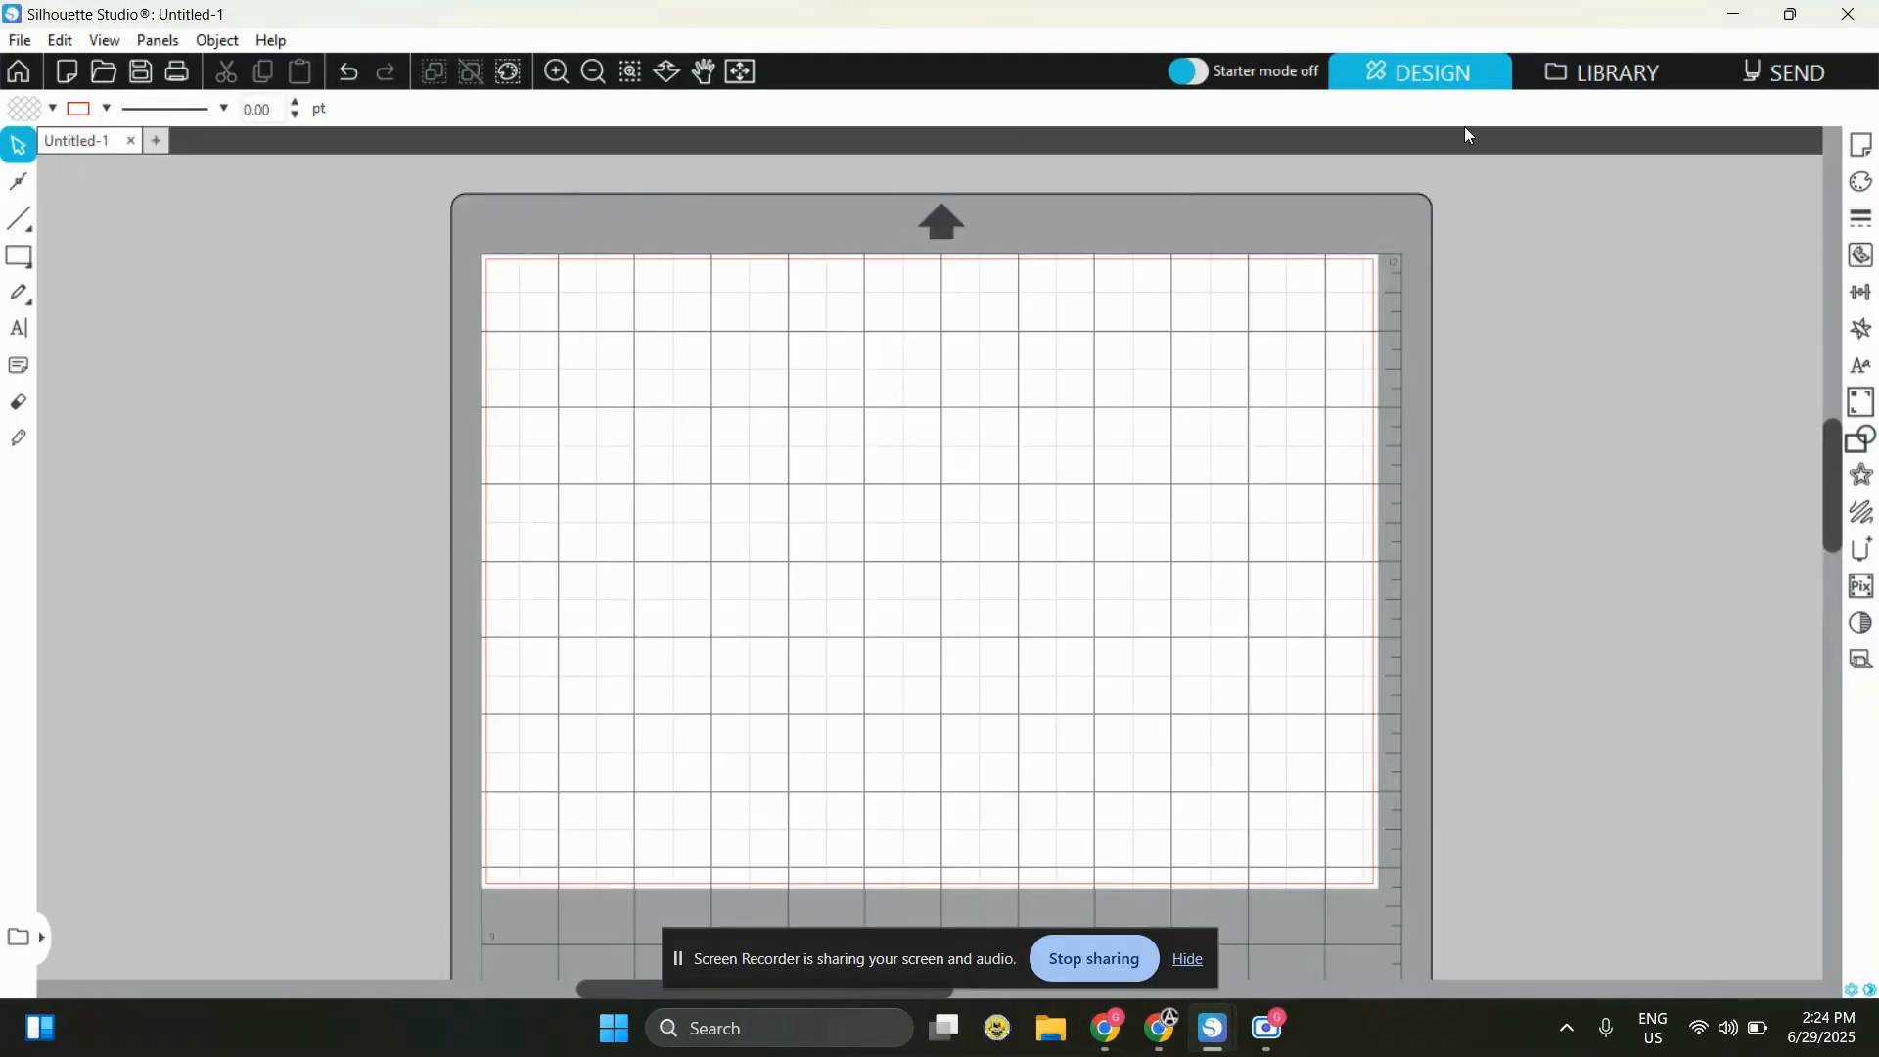
{"action": "left_click", "coordinate": [594, 72]}
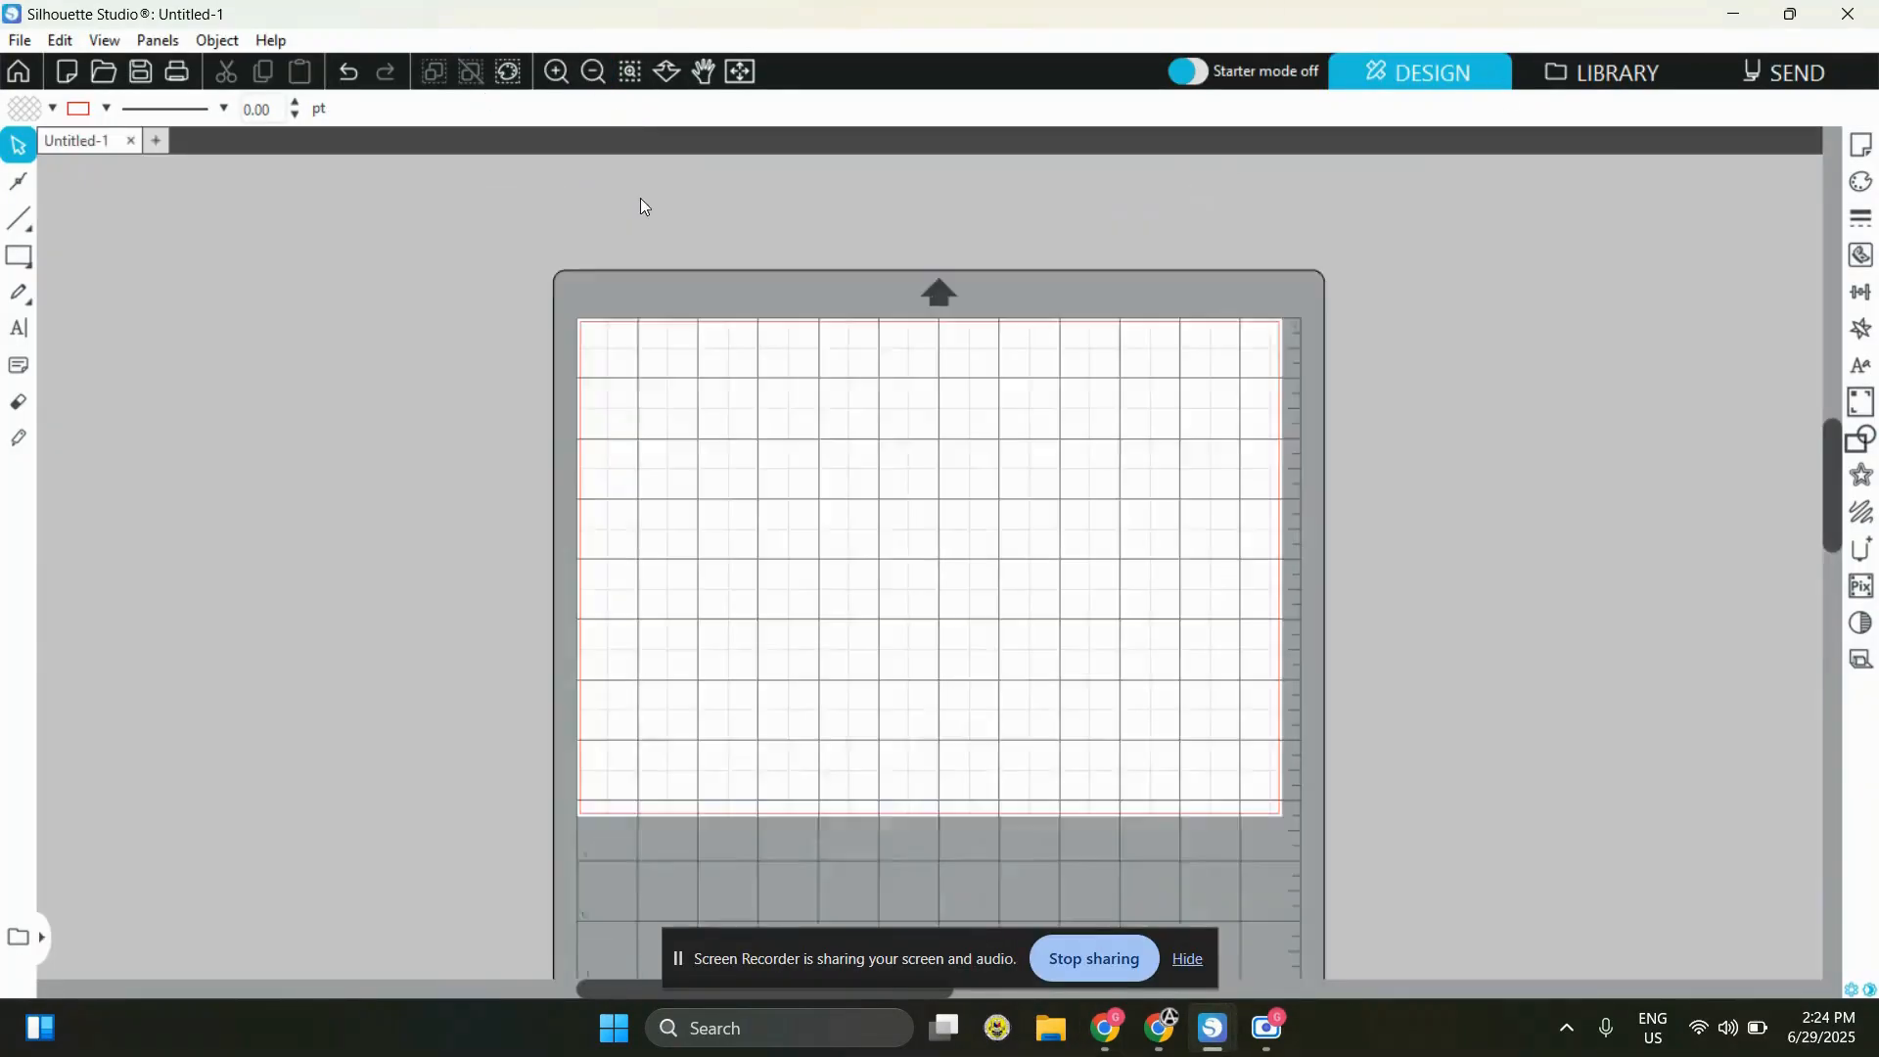
{"action": "scroll", "coordinate": [1218, 529], "scroll_direction": "down", "scroll_amount": 2}
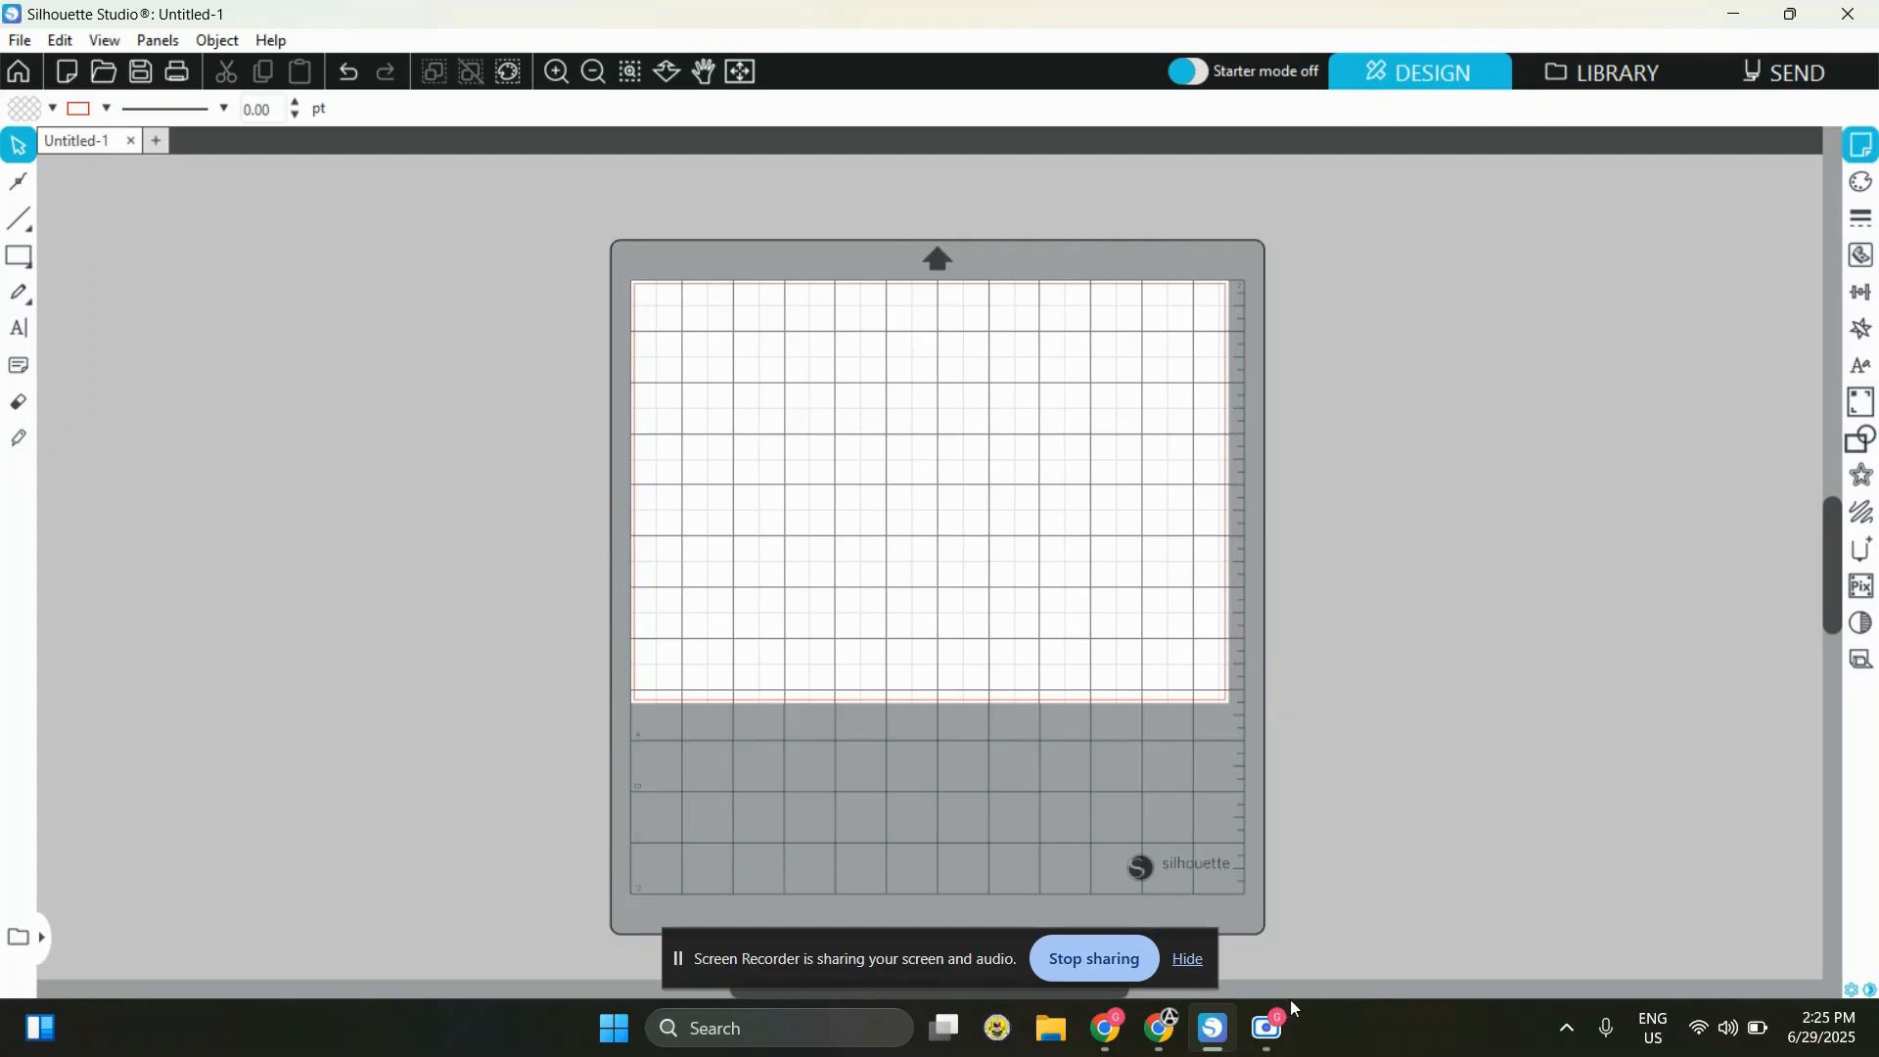
Return to the browser window with the lanyard templates and open the 34 × 1 in DEPED ID LANYARD V1 template for editing
{"action": "left_click", "coordinate": [1162, 1045]}
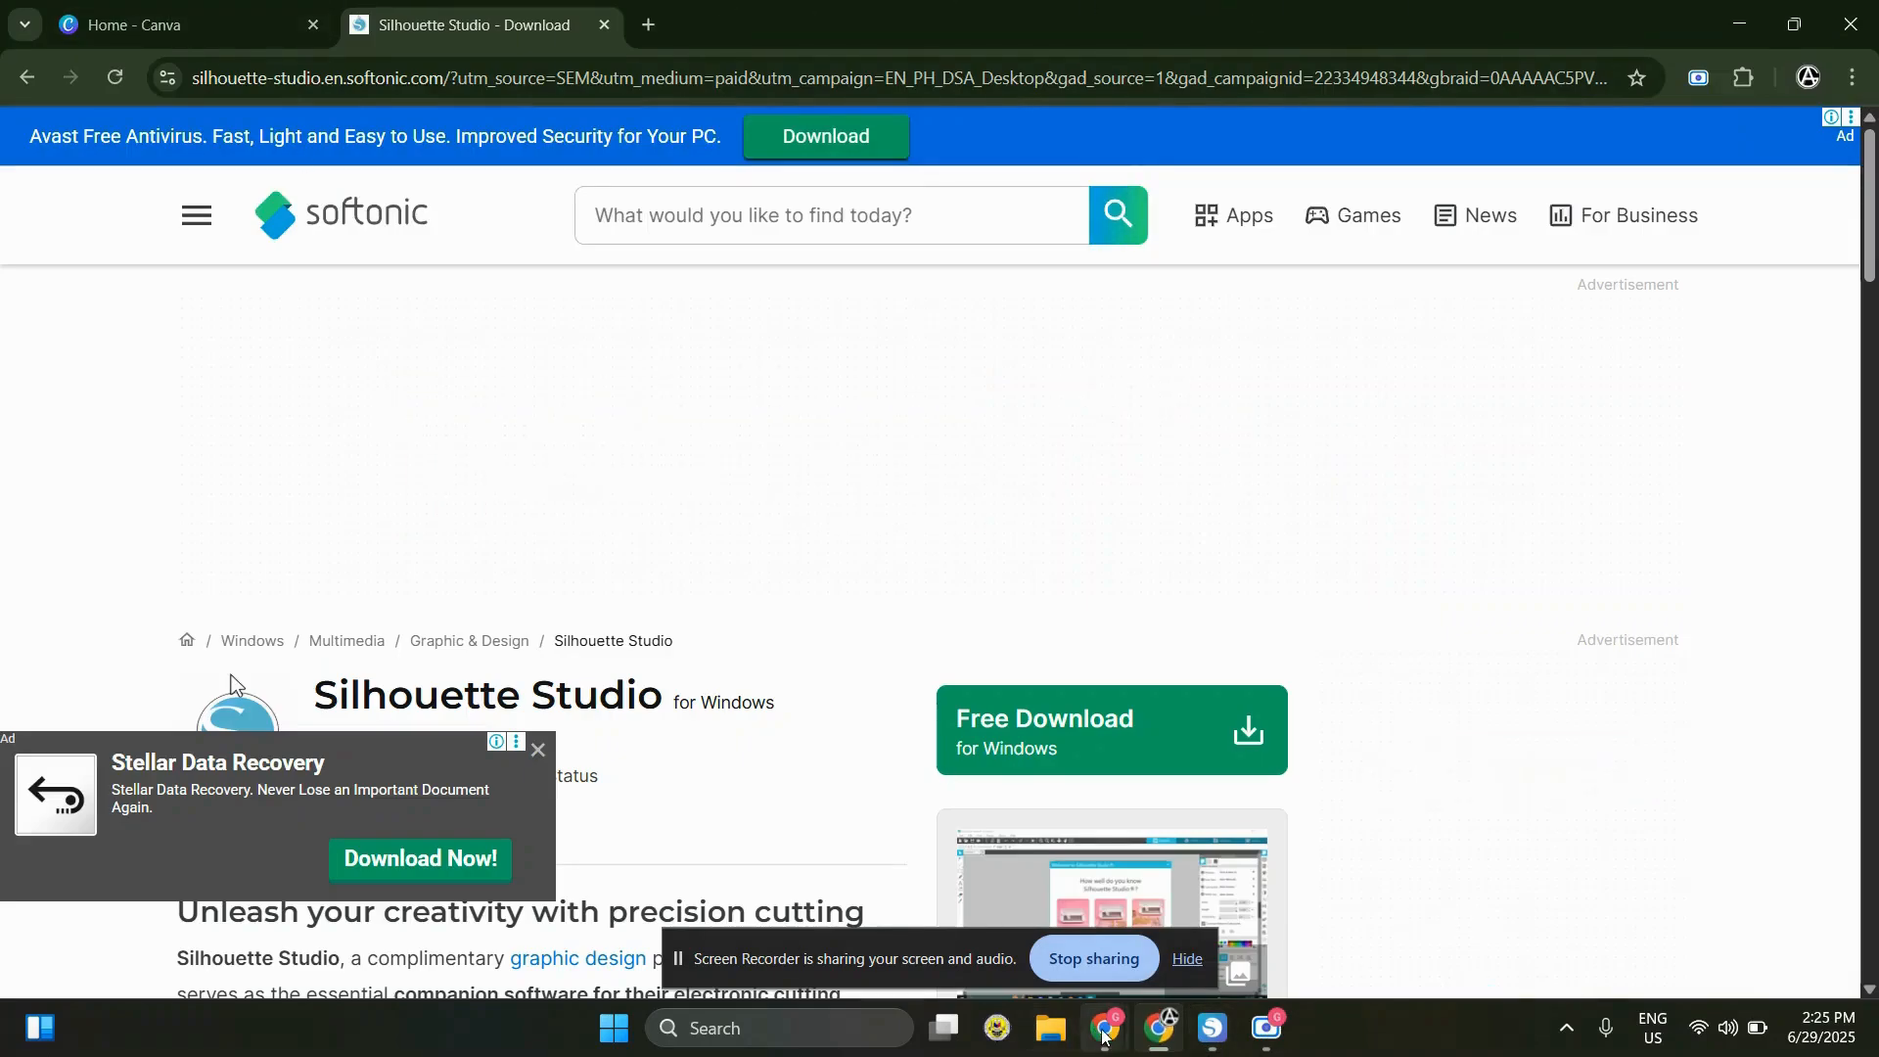
{"action": "mouse_move", "coordinate": [1106, 1028]}
{"action": "left_click", "coordinate": [1067, 900]}
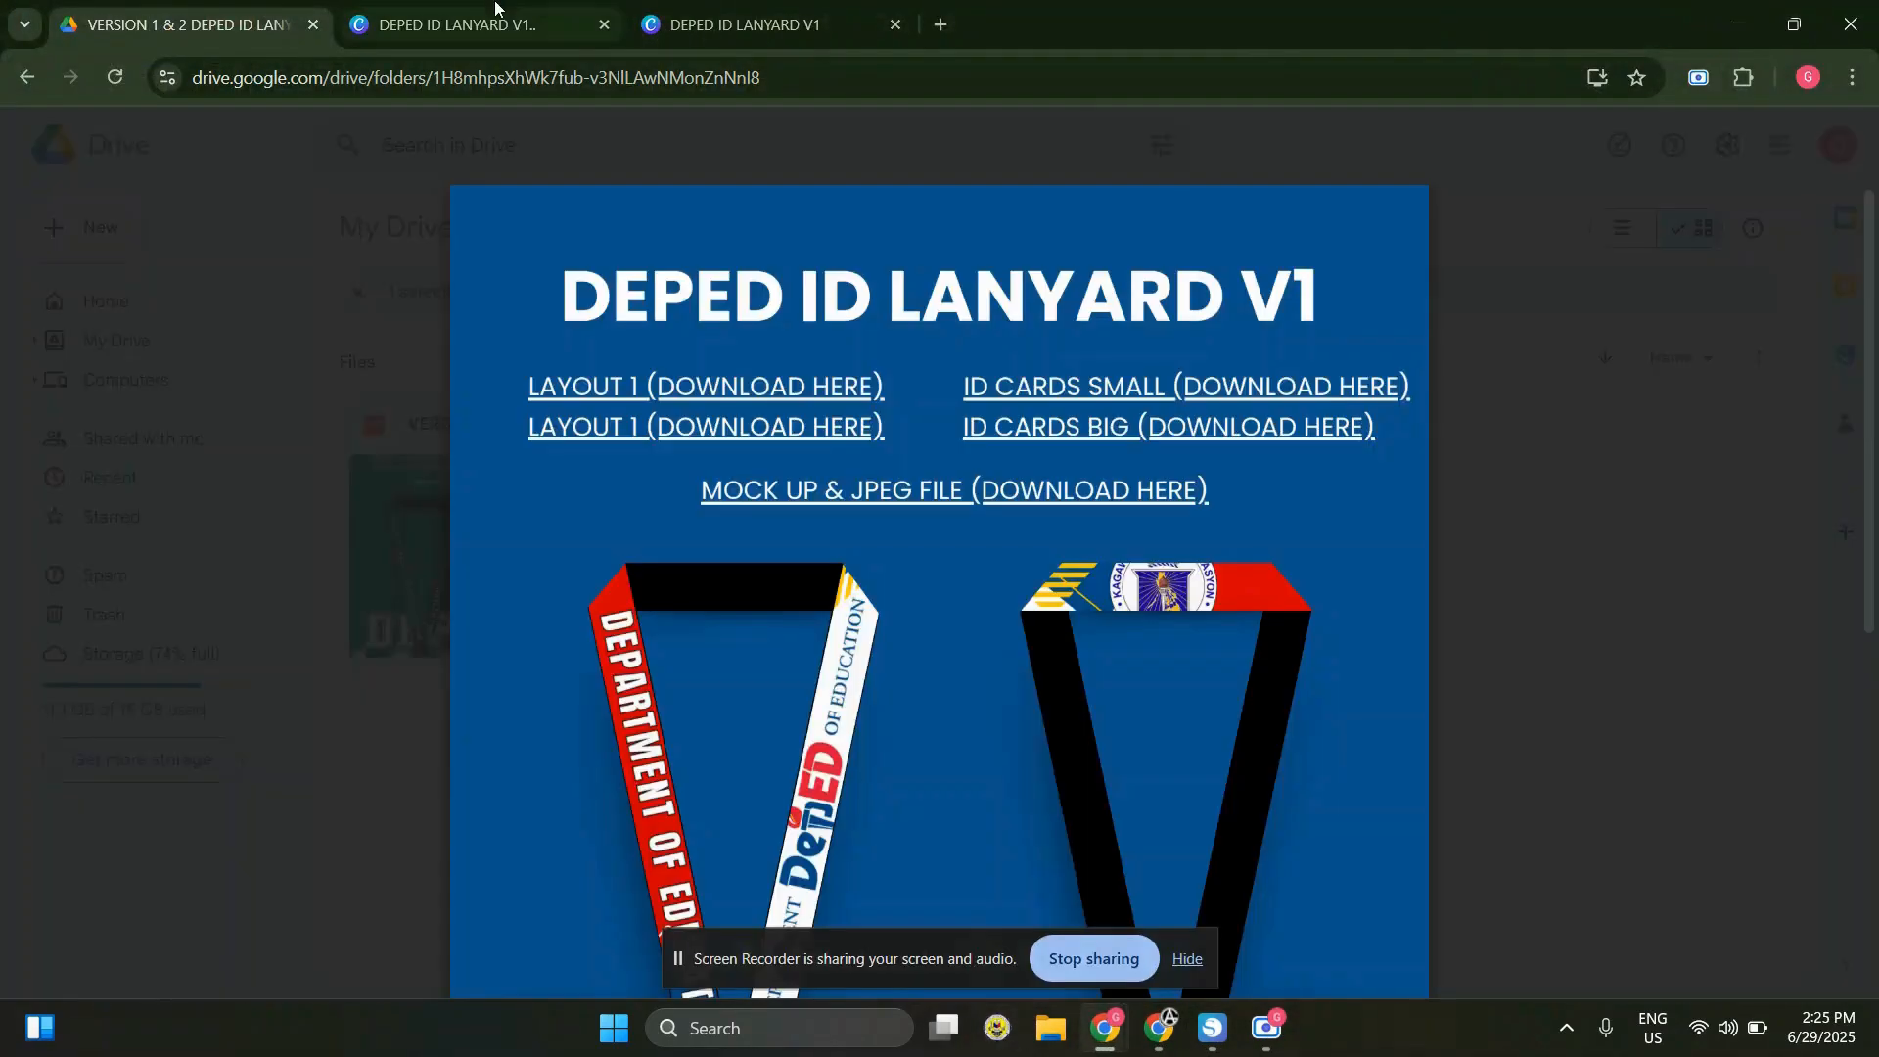
{"action": "left_click", "coordinate": [812, 396]}
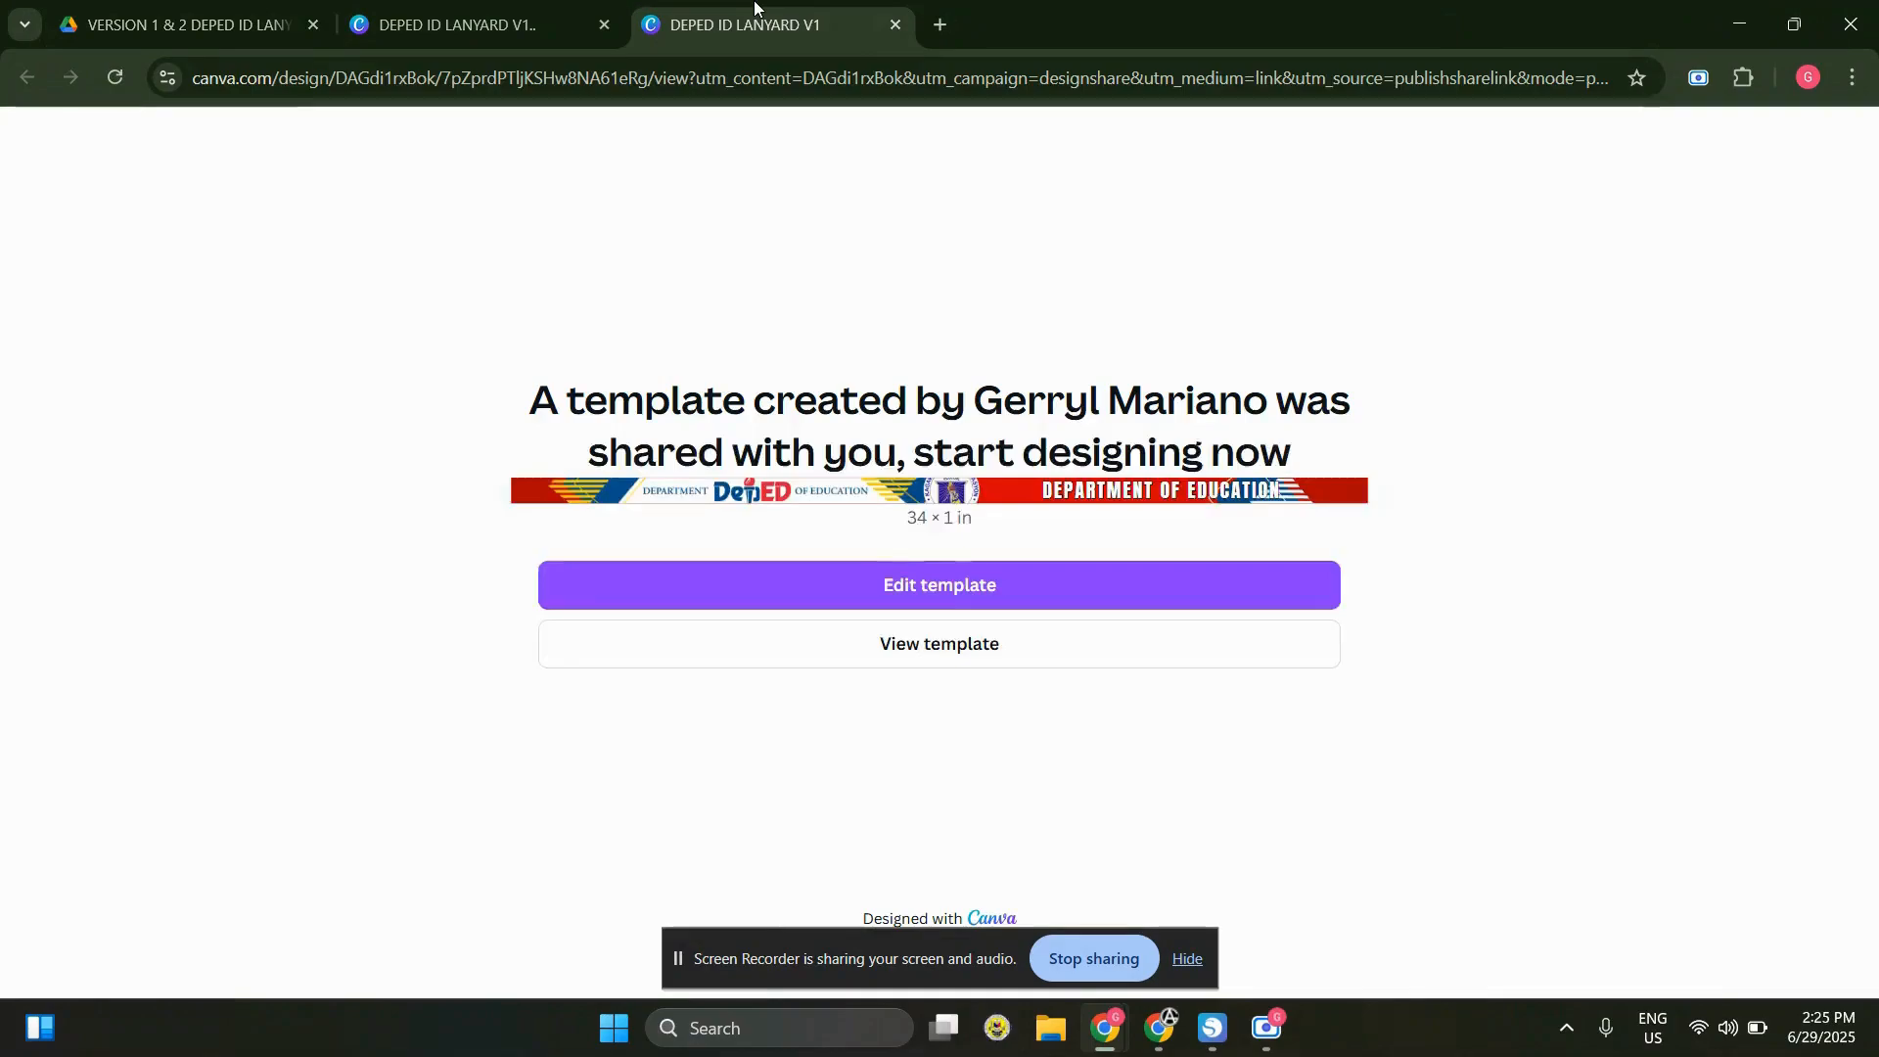
{"action": "left_click", "coordinate": [949, 587]}
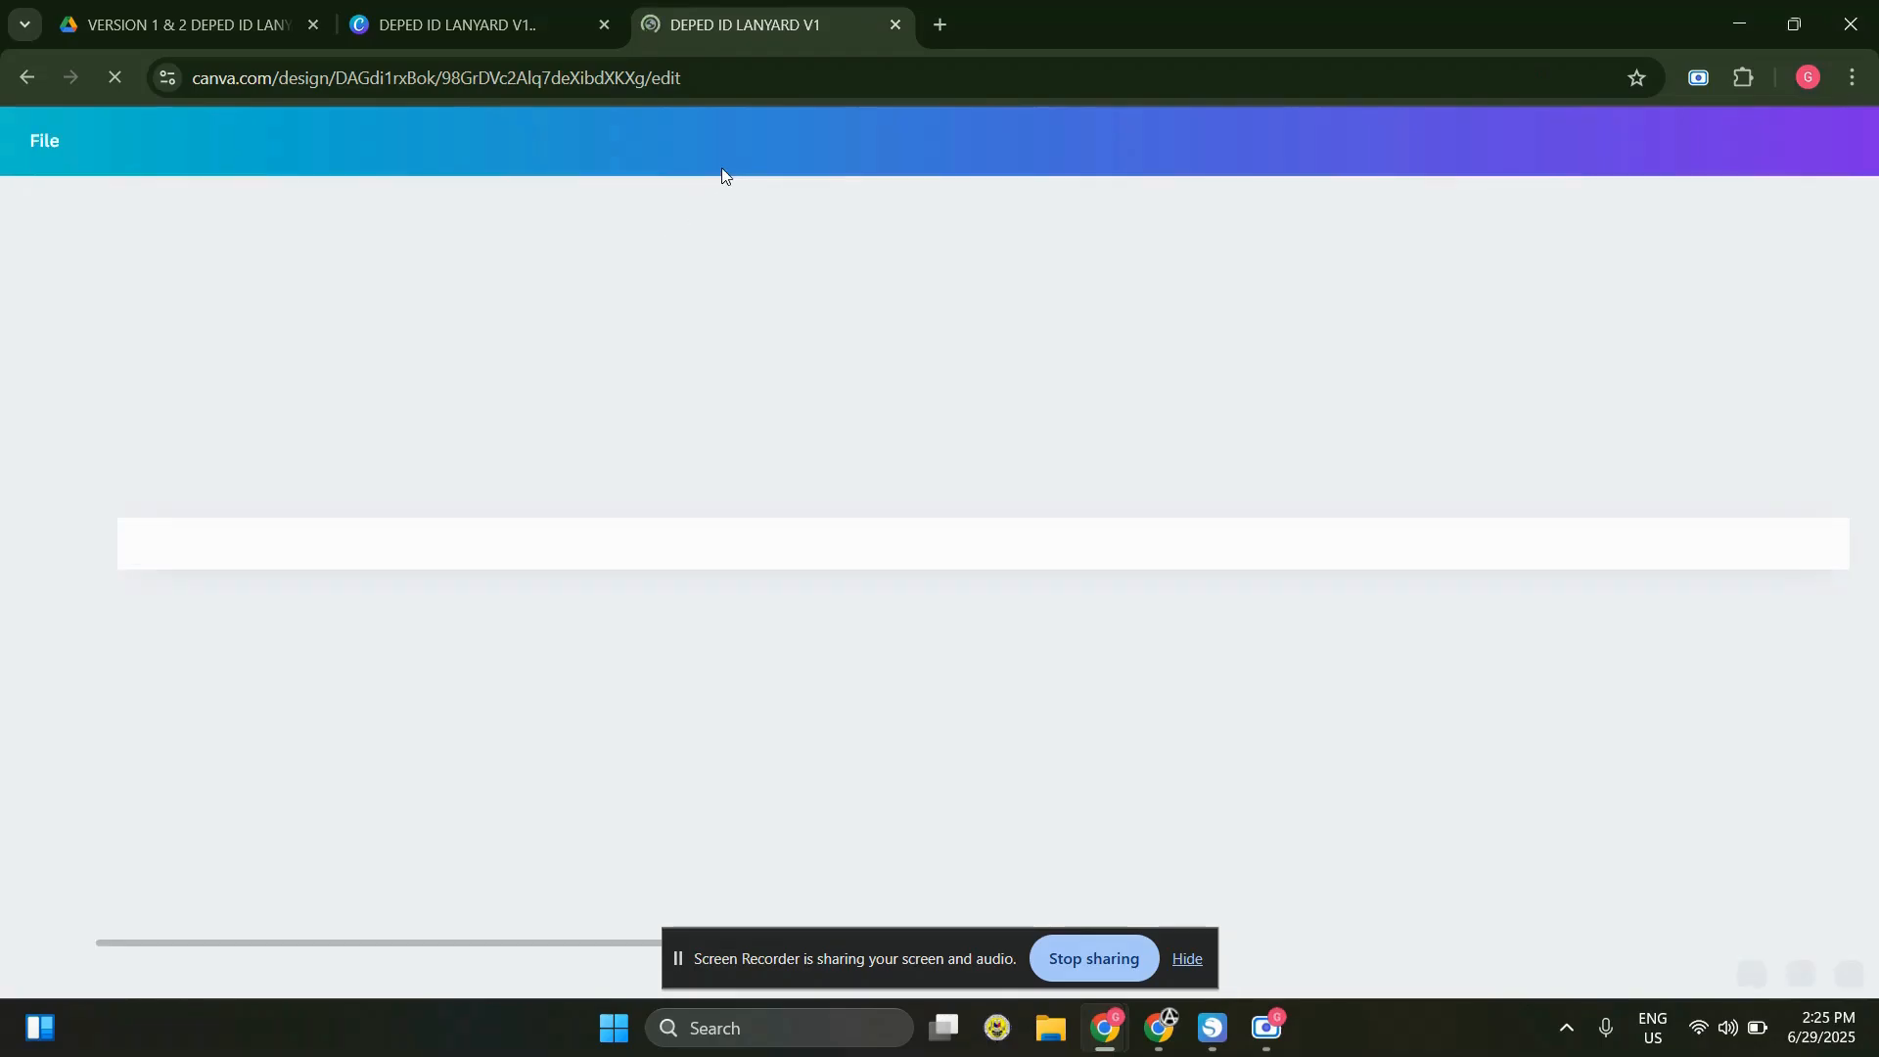
Open the smaller DEPED ID LANYARD V1.. template for editing and go back to the 34 × 1 in lanyard design
{"action": "left_click", "coordinate": [554, 28]}
{"action": "left_click", "coordinate": [939, 675]}
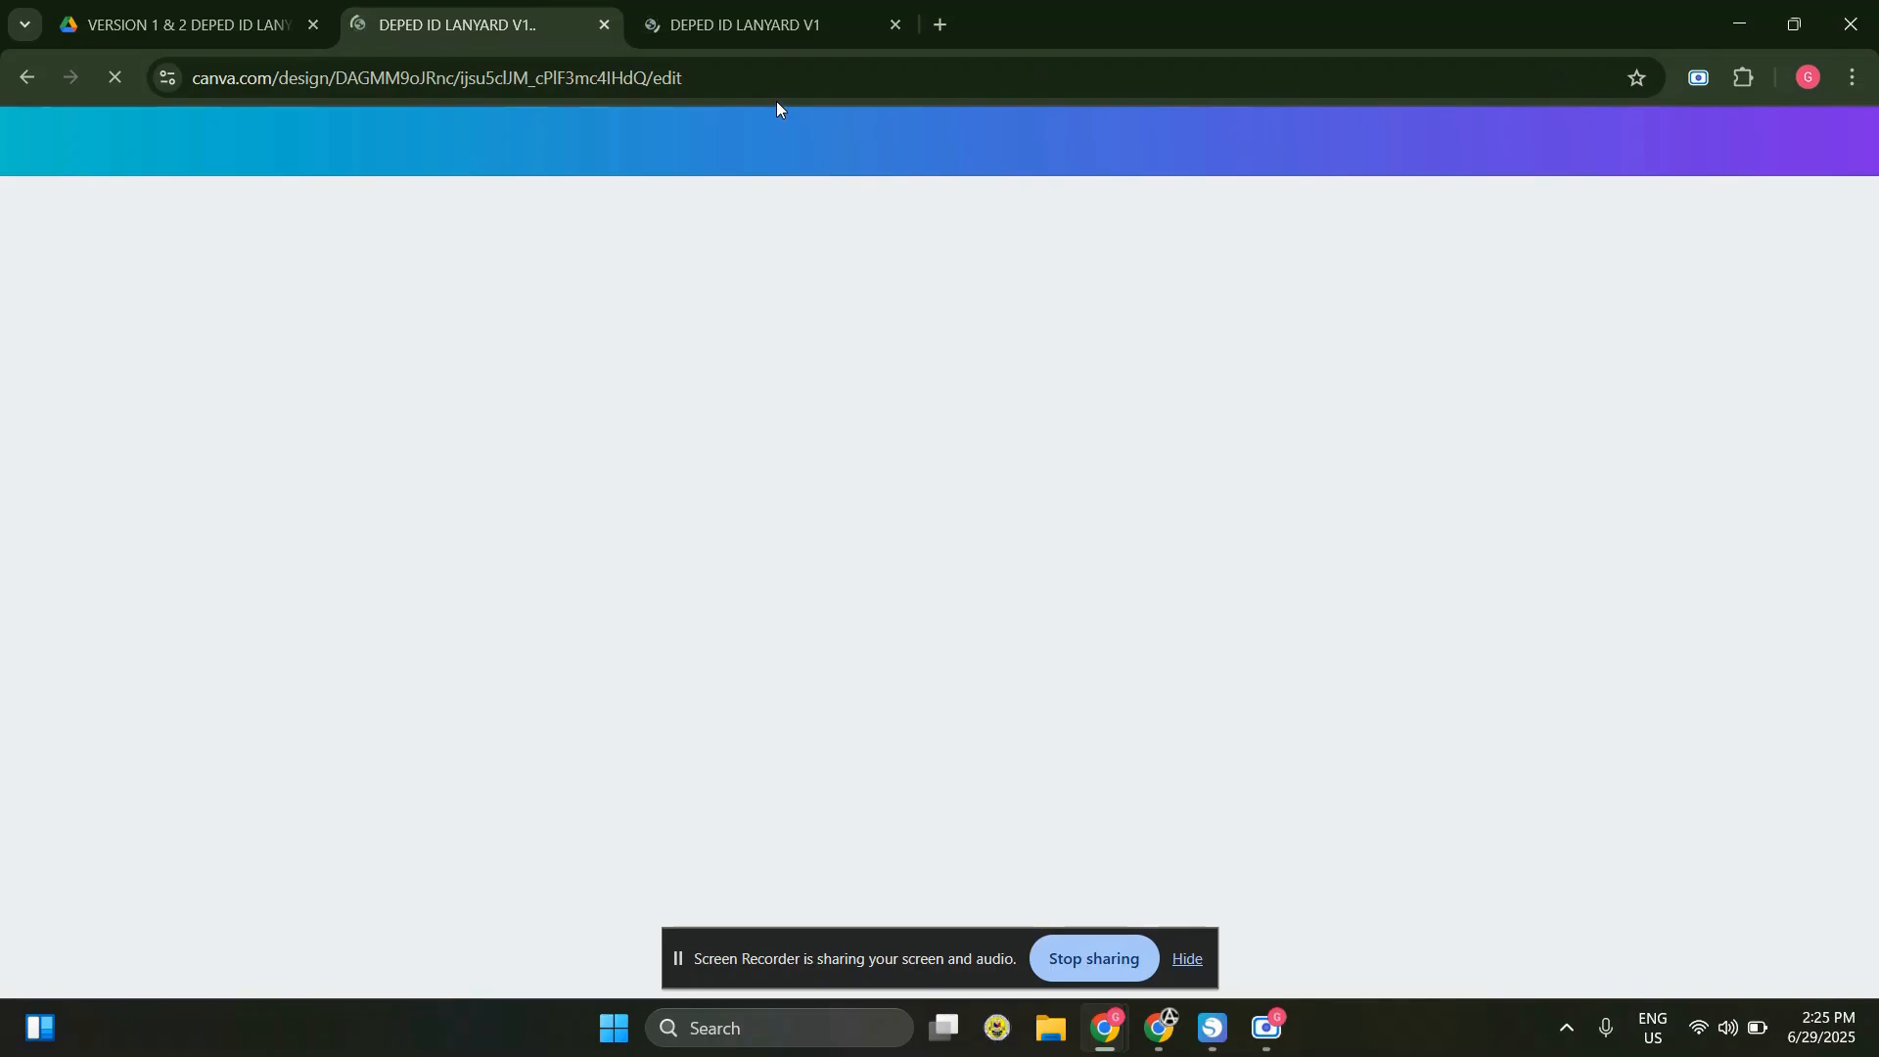
{"action": "left_click", "coordinate": [760, 14]}
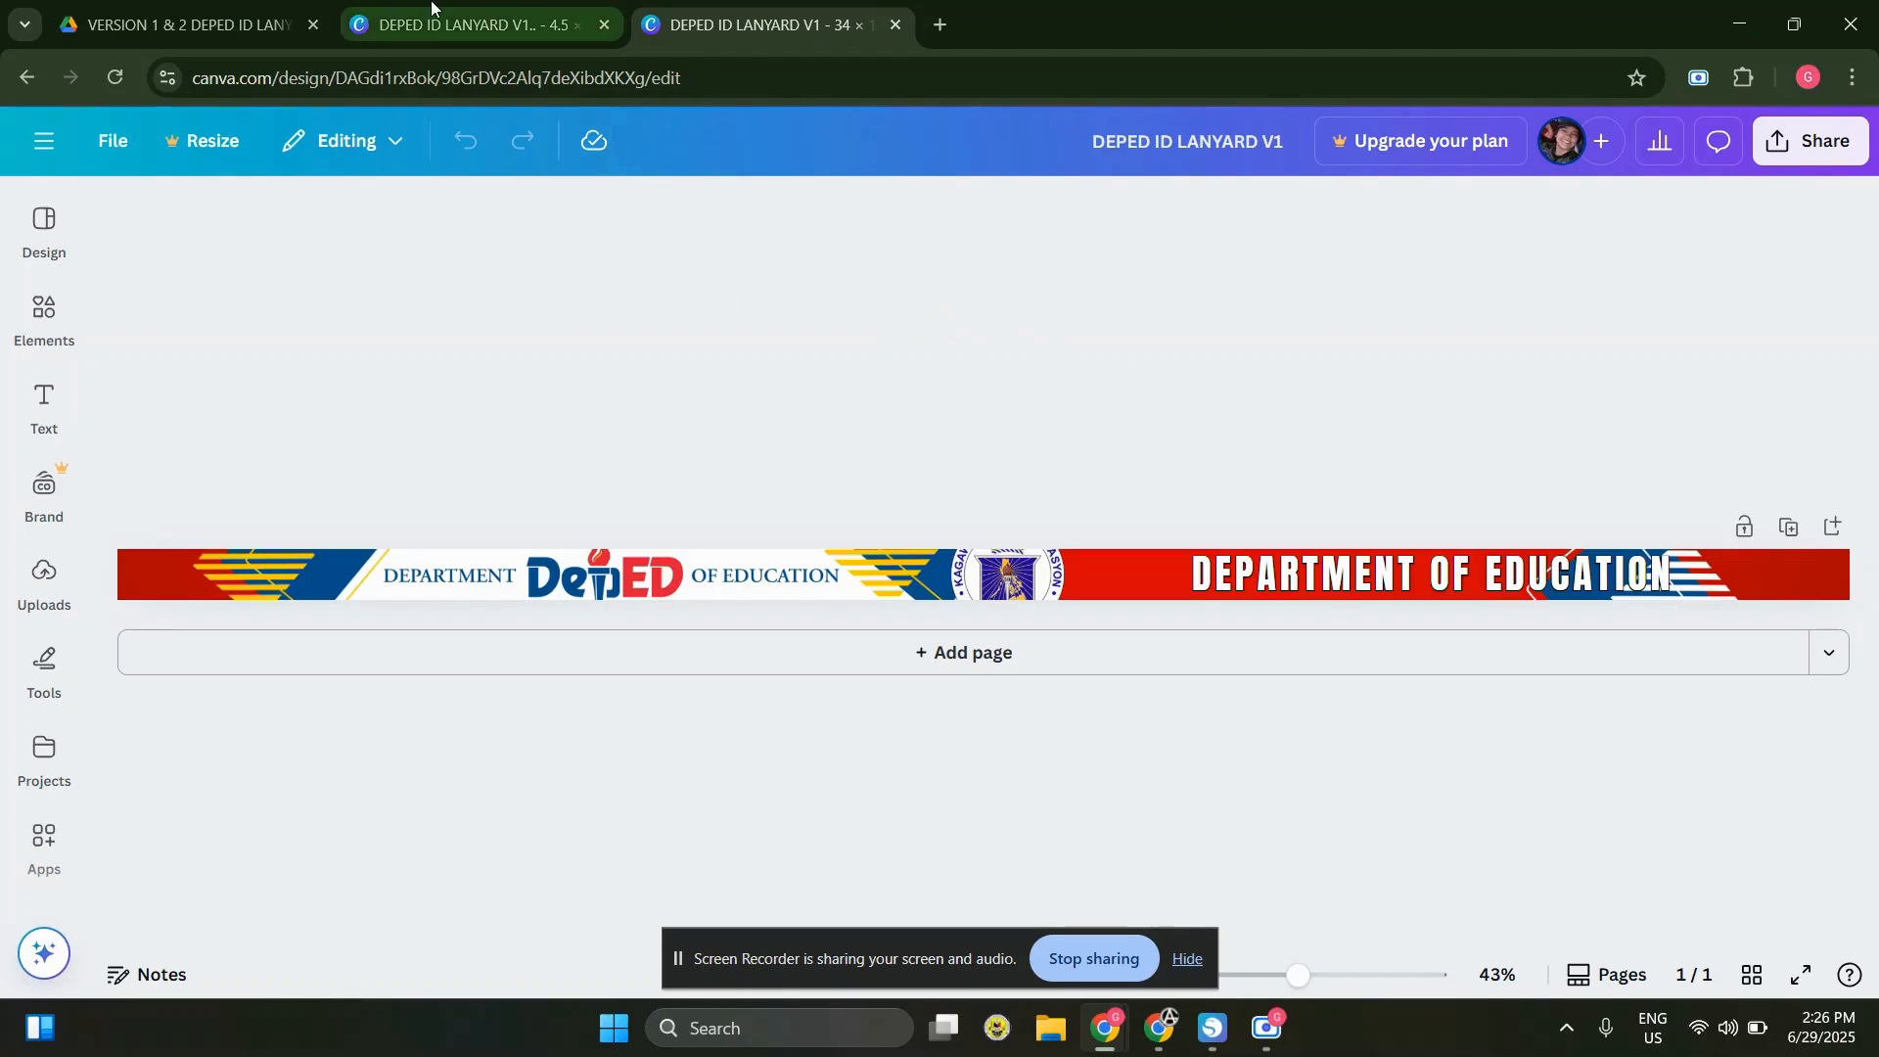
Download the DEPED ID LANYARD V1.. design with the red panel and vertical DepED logo as a PNG
{"action": "left_click", "coordinate": [455, 24]}
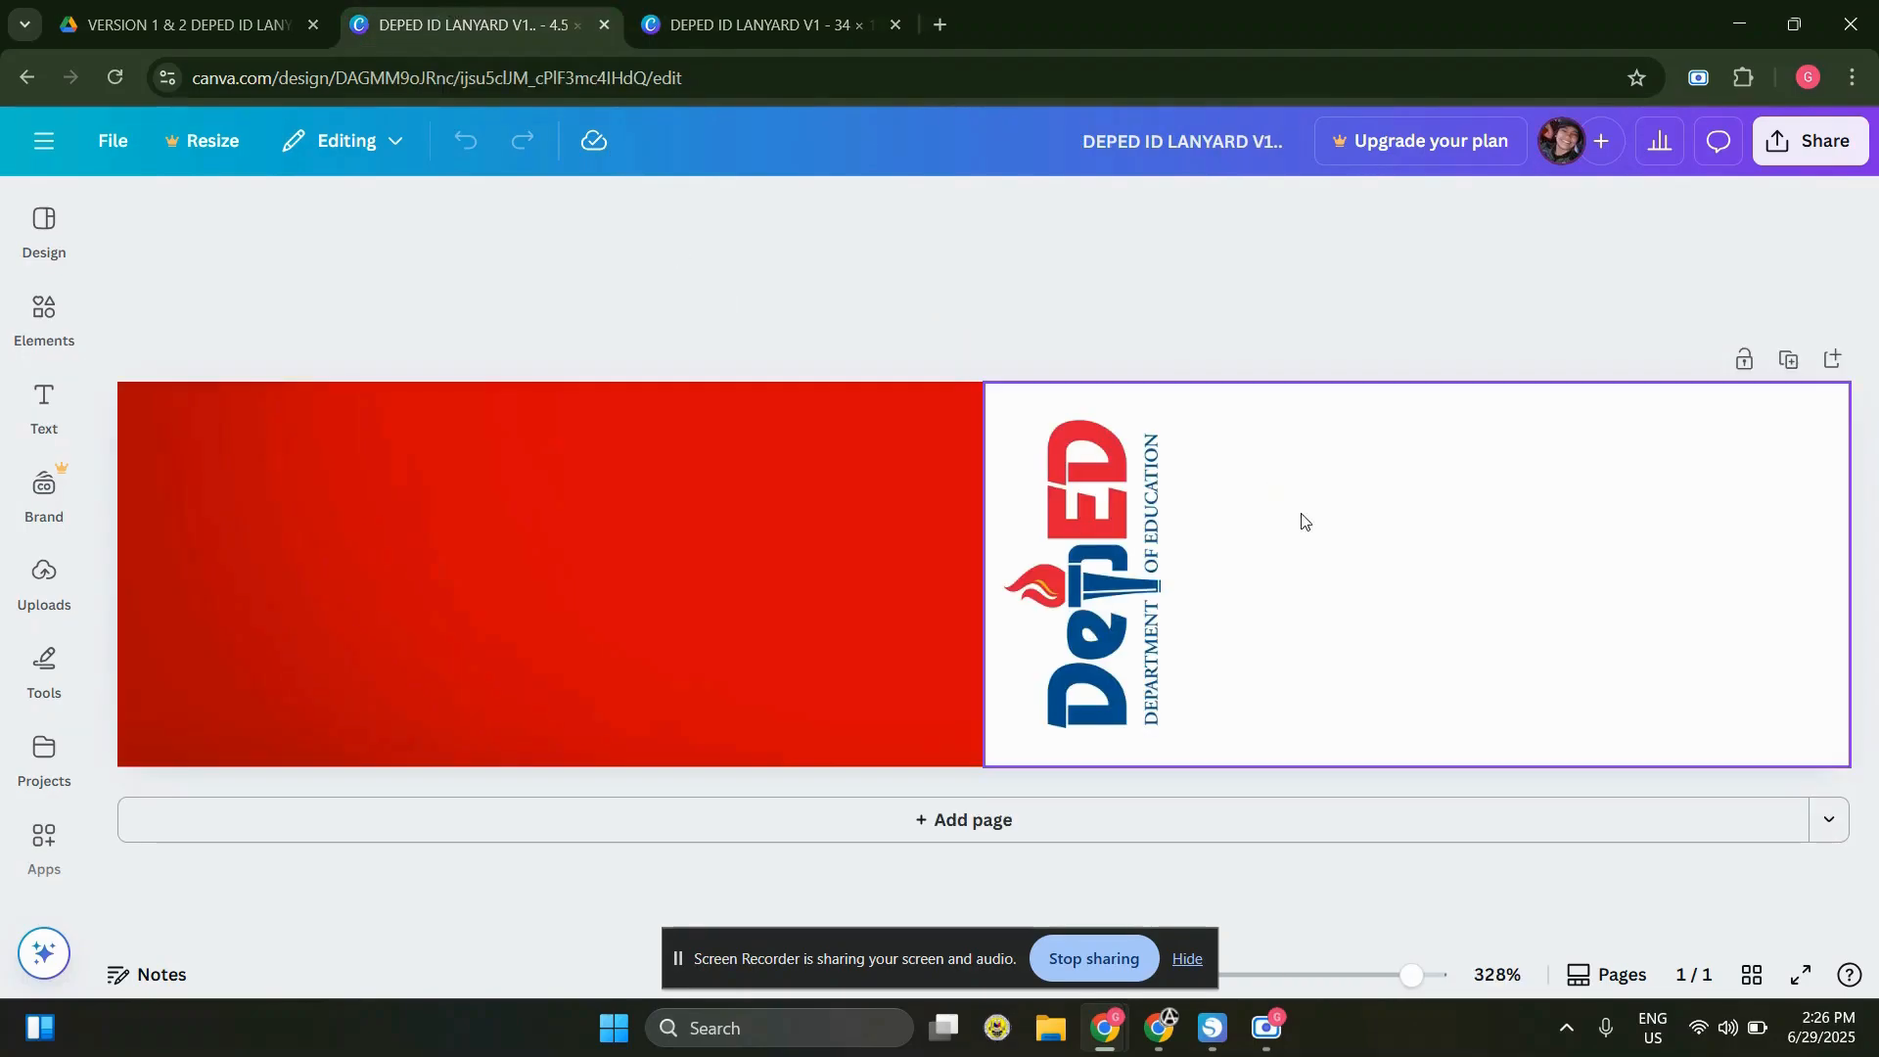
{"action": "left_click", "coordinate": [1819, 141]}
{"action": "left_click", "coordinate": [1417, 655]}
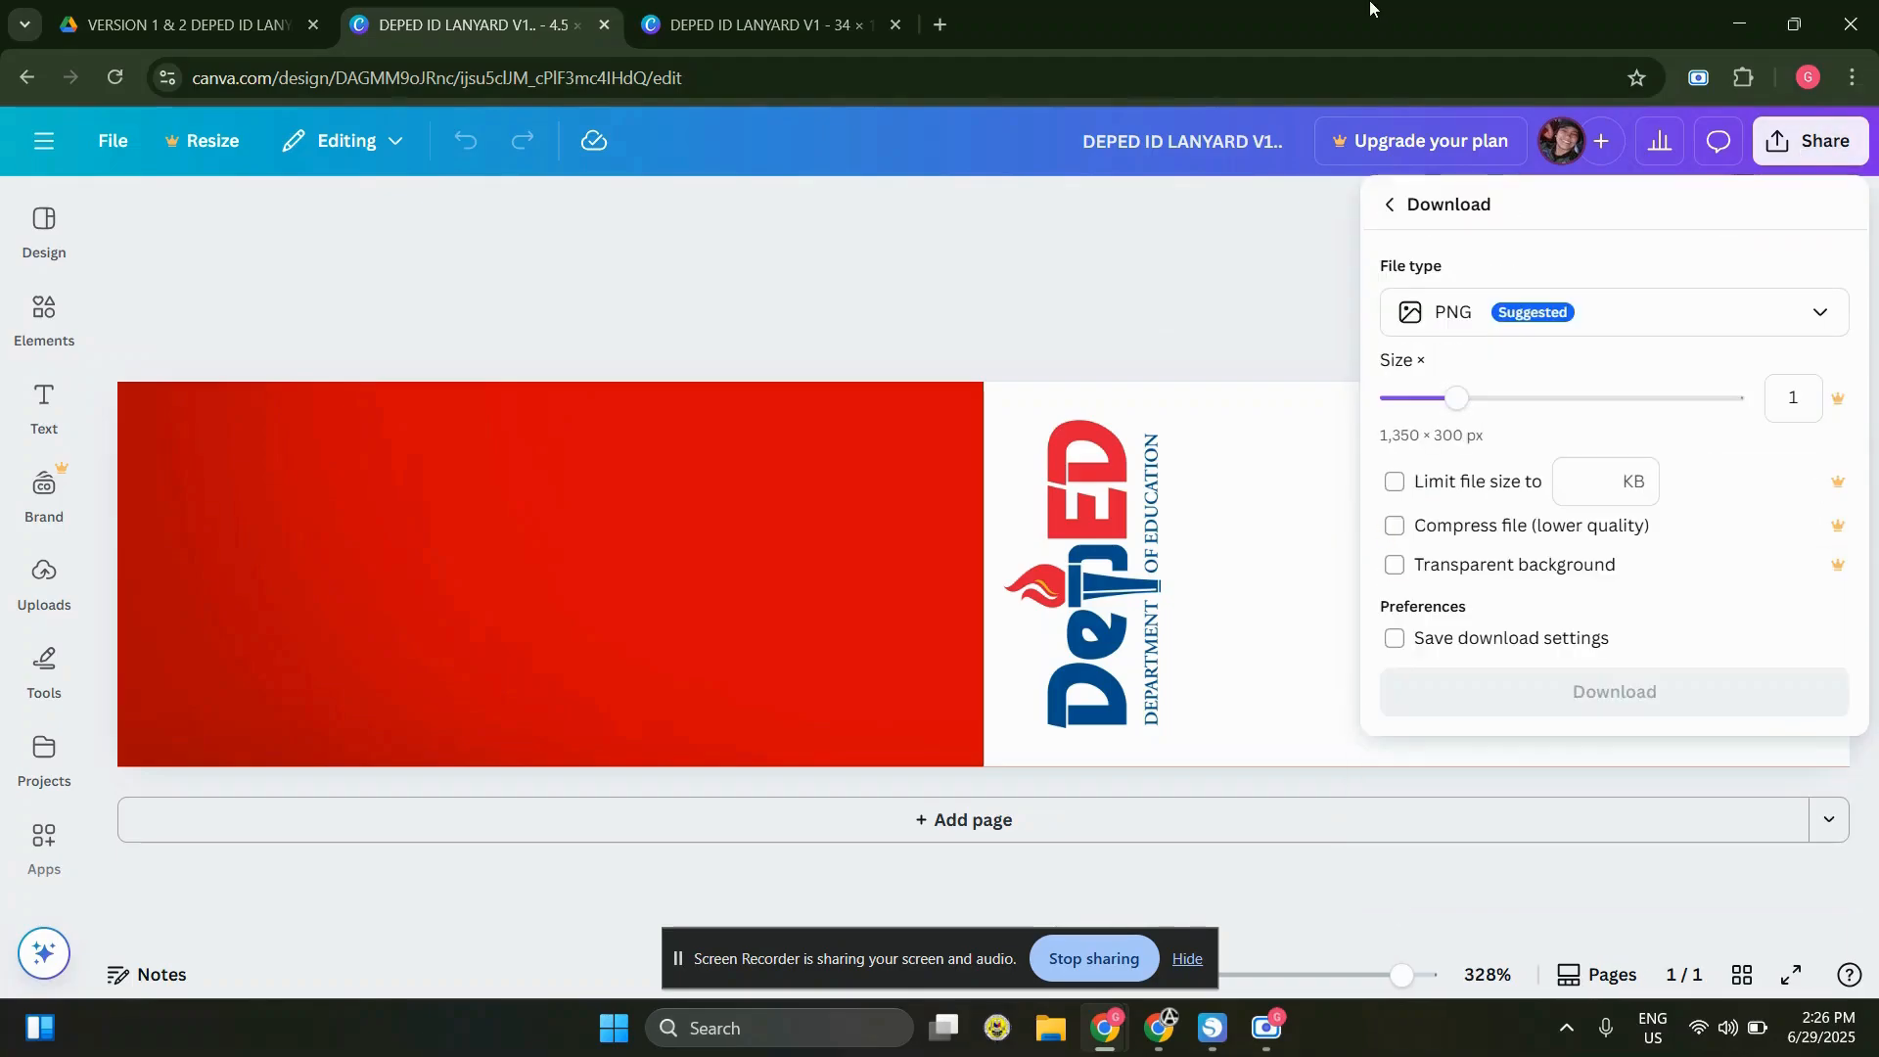
{"action": "left_click", "coordinate": [1552, 701]}
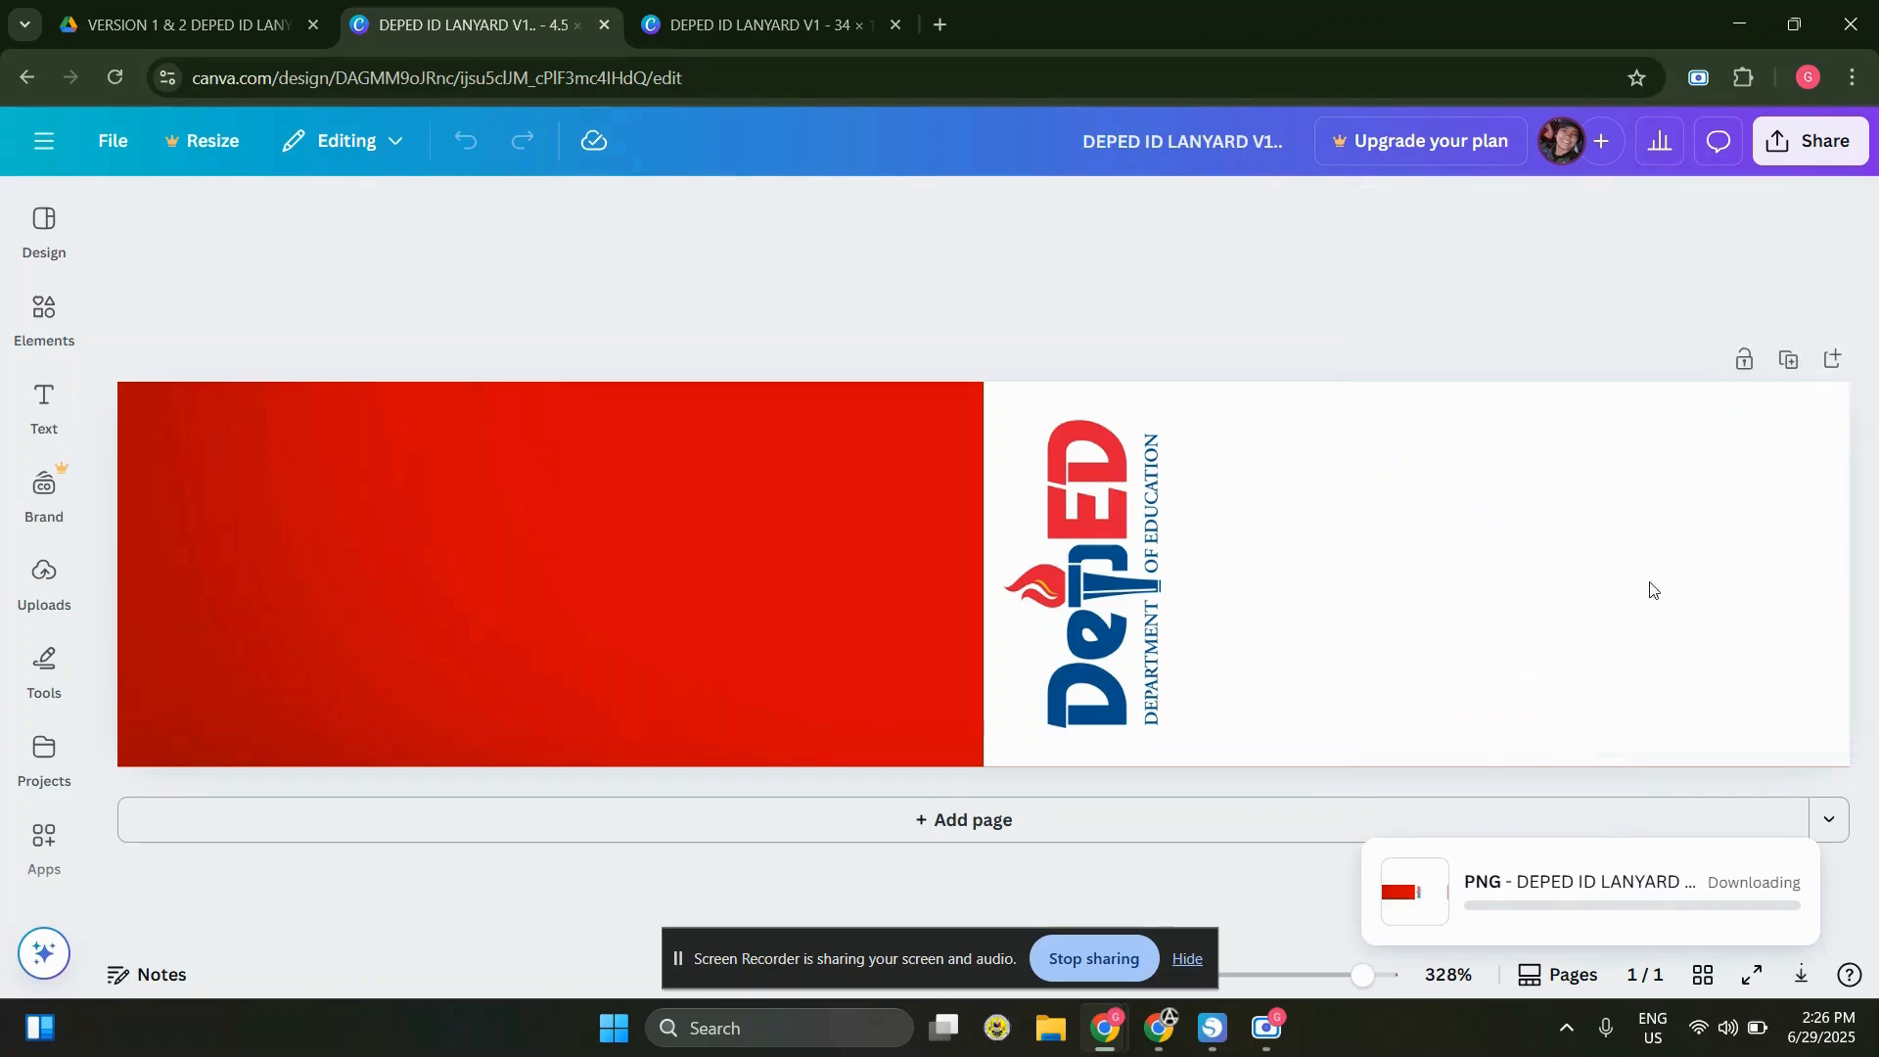
Download the 34 × 1 in DEPED ID LANYARD V1 design as a PNG
{"action": "left_click", "coordinate": [753, 24]}
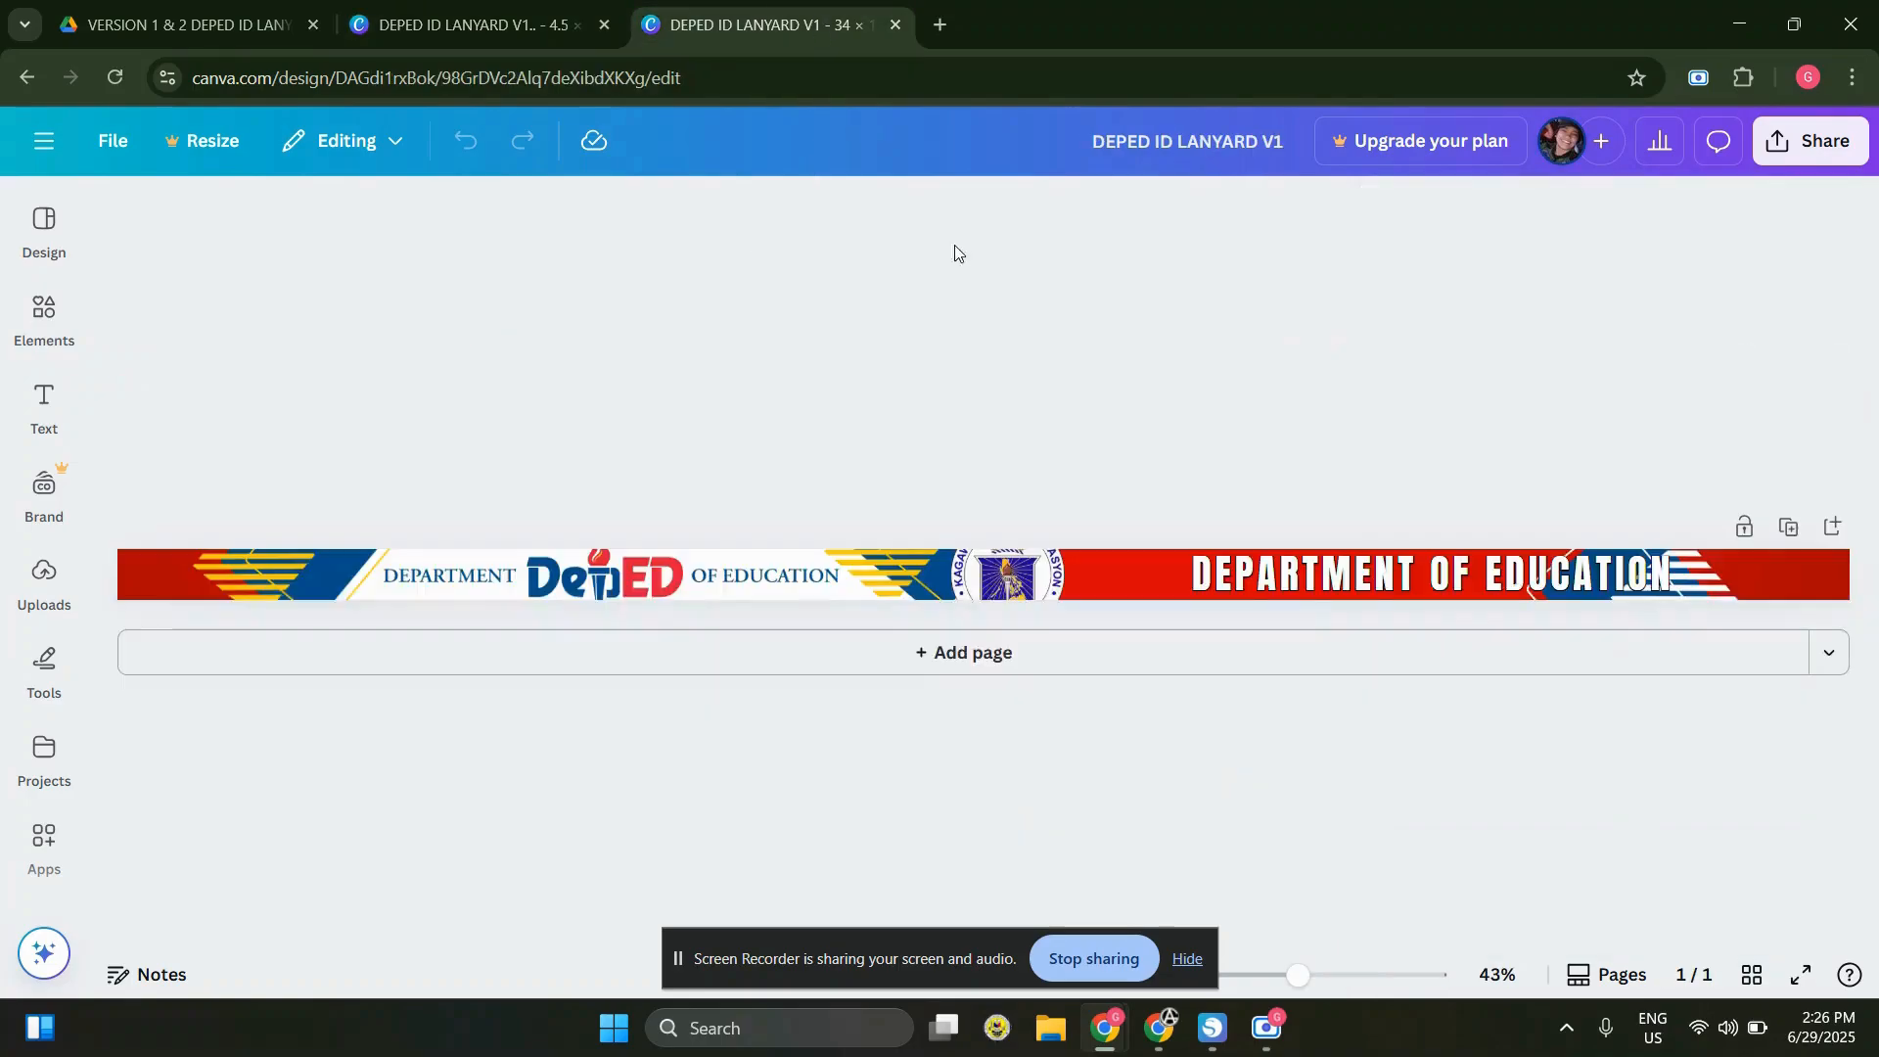
{"action": "left_click", "coordinate": [1813, 147]}
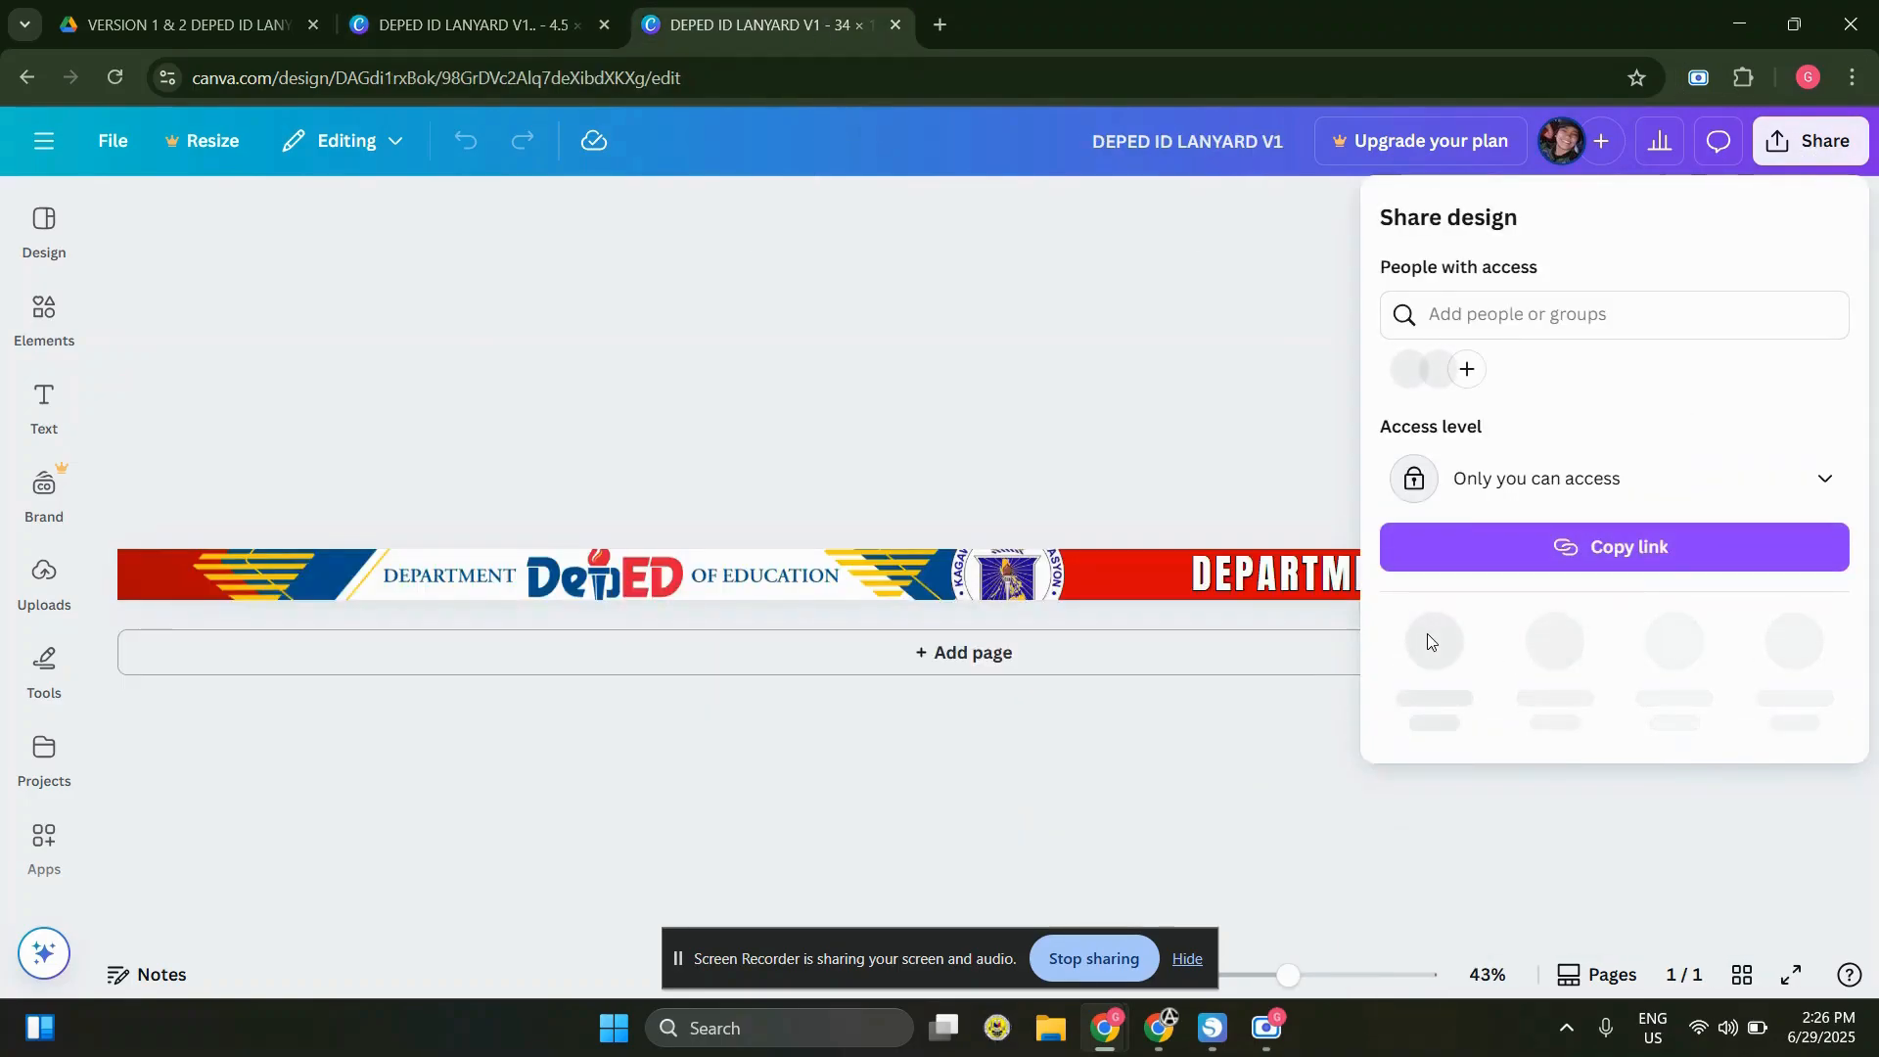
{"action": "left_click", "coordinate": [1819, 144]}
{"action": "left_click", "coordinate": [1819, 145]}
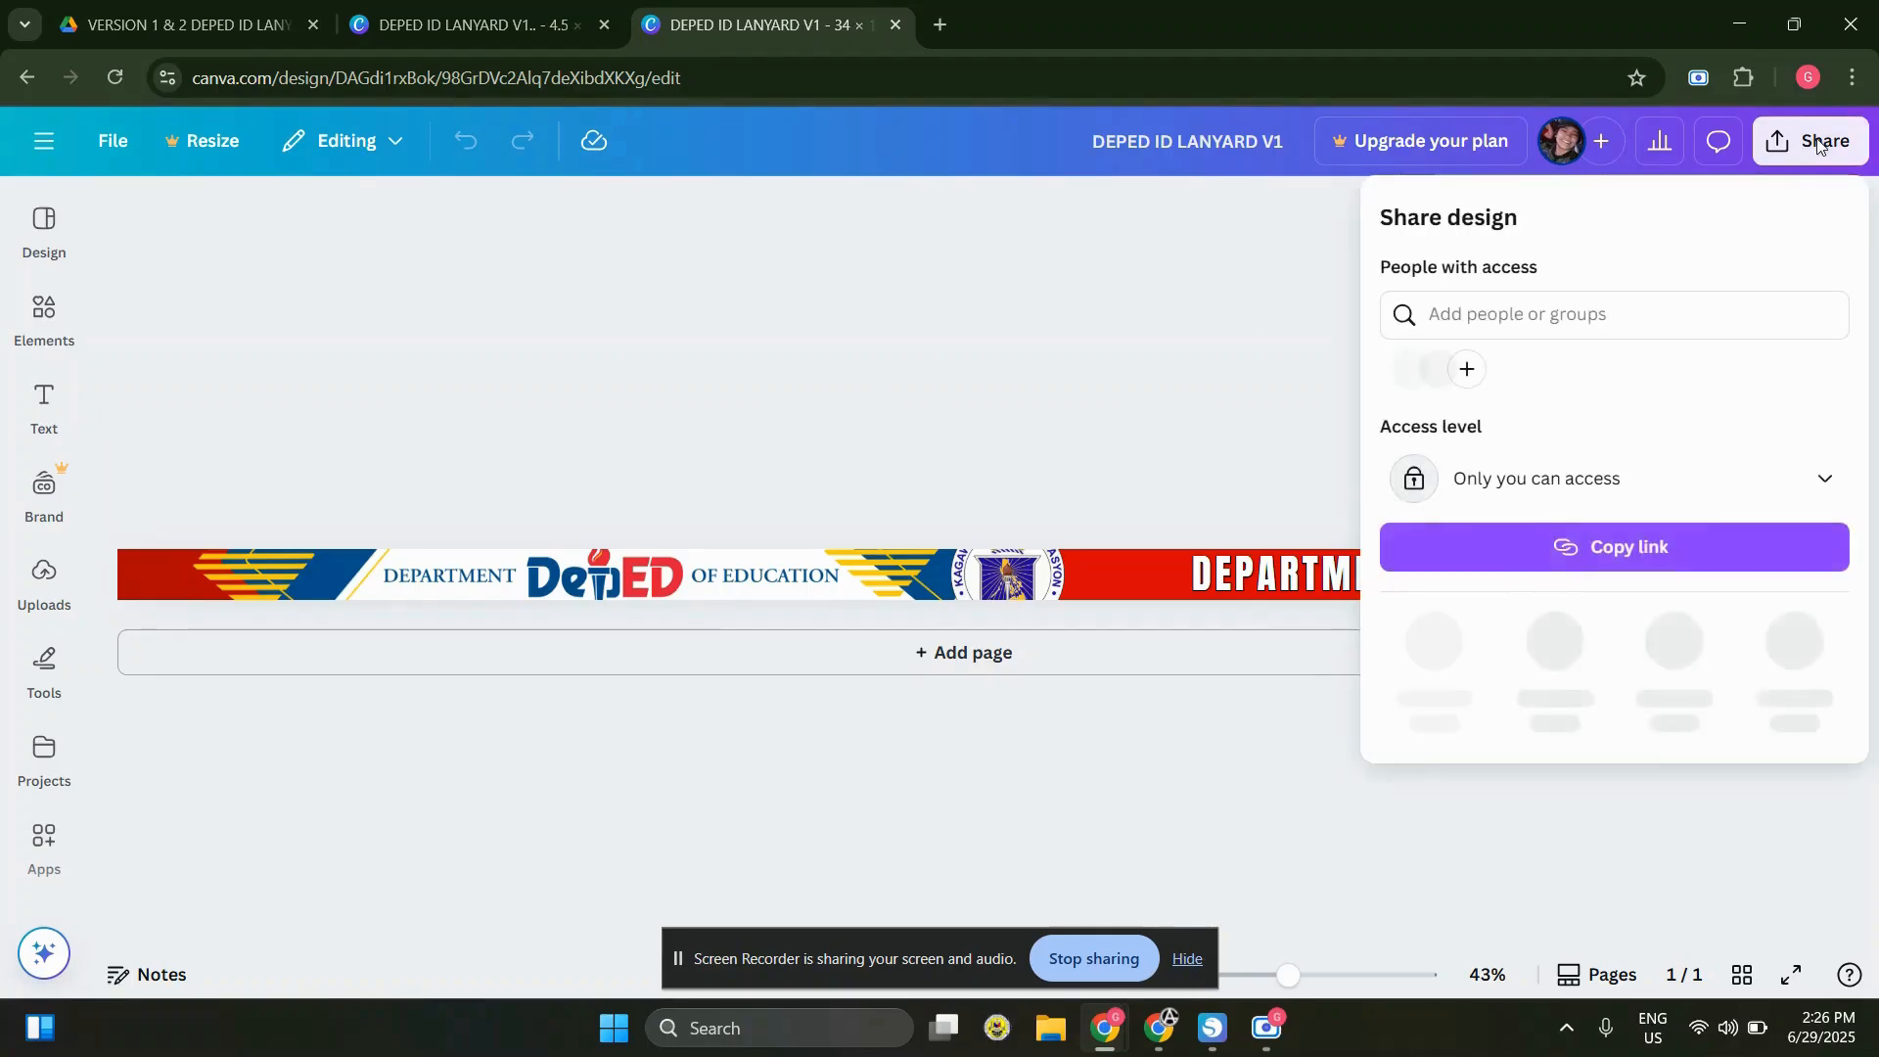
{"action": "left_click", "coordinate": [1435, 652]}
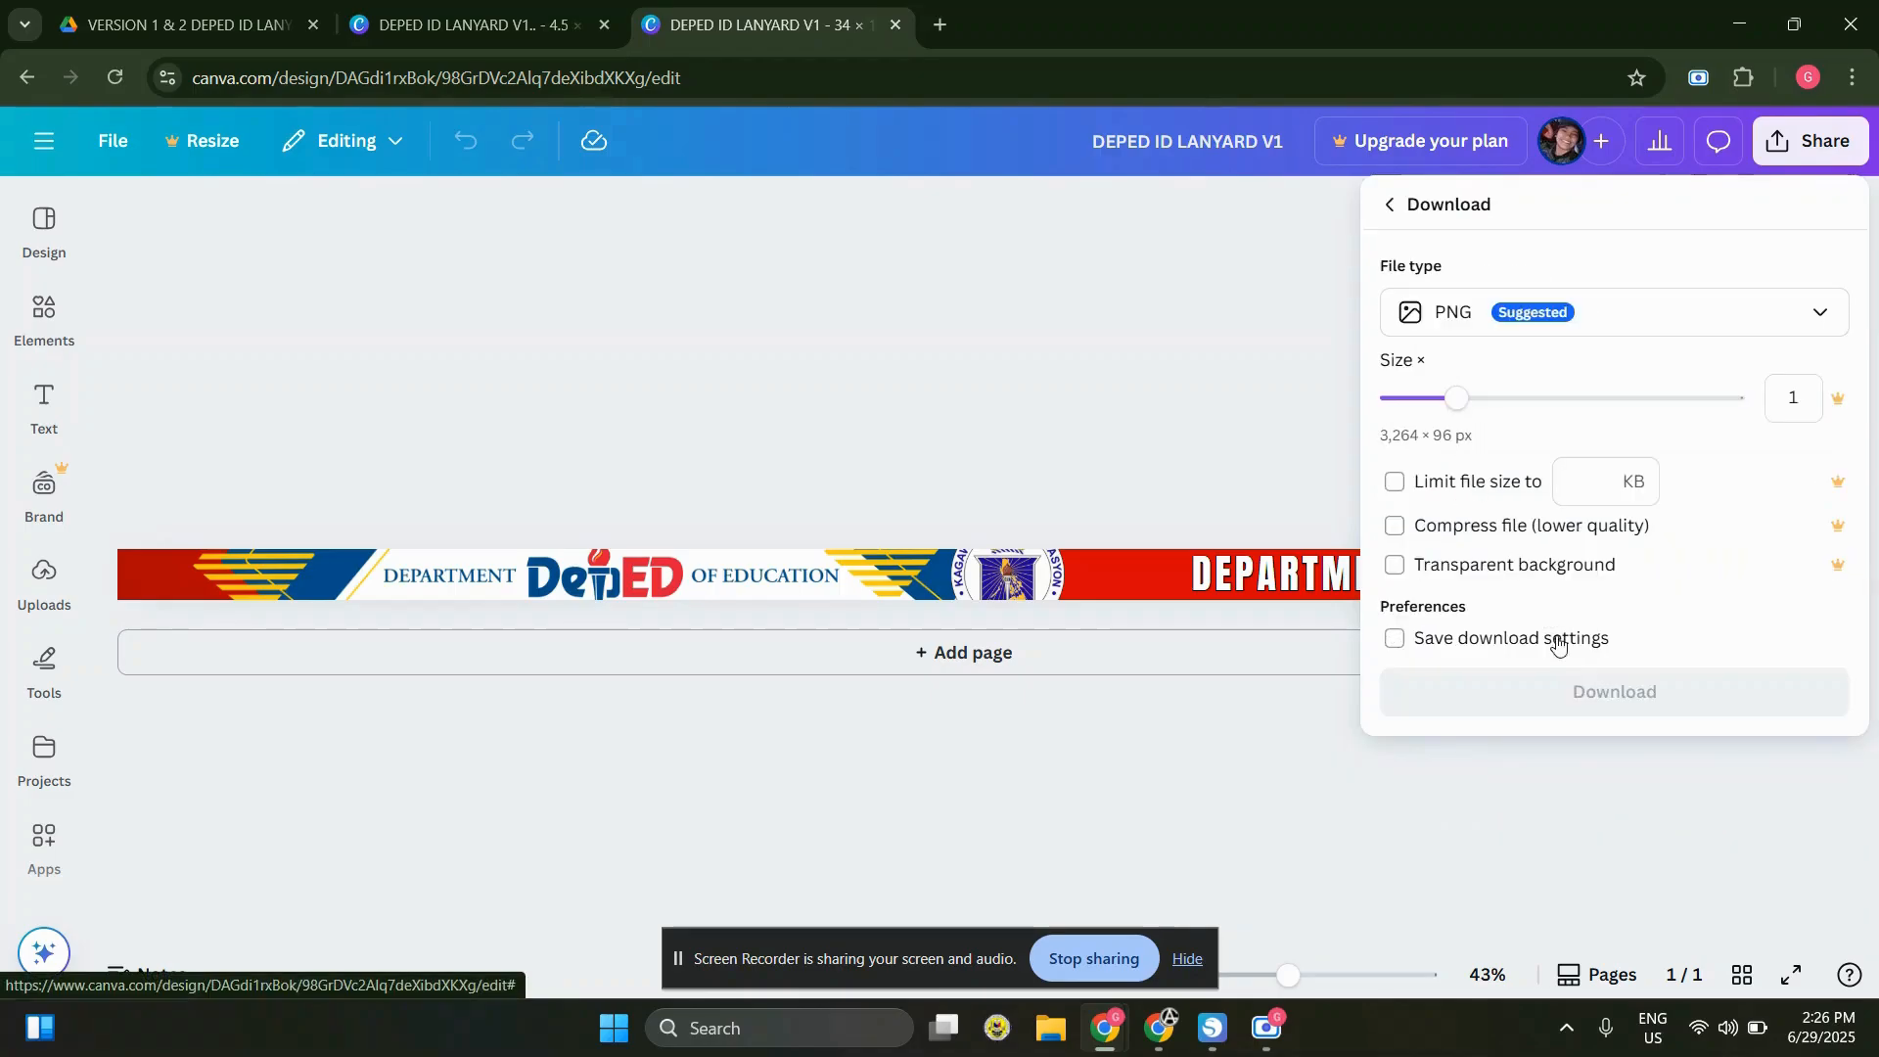
{"action": "left_click", "coordinate": [1573, 713]}
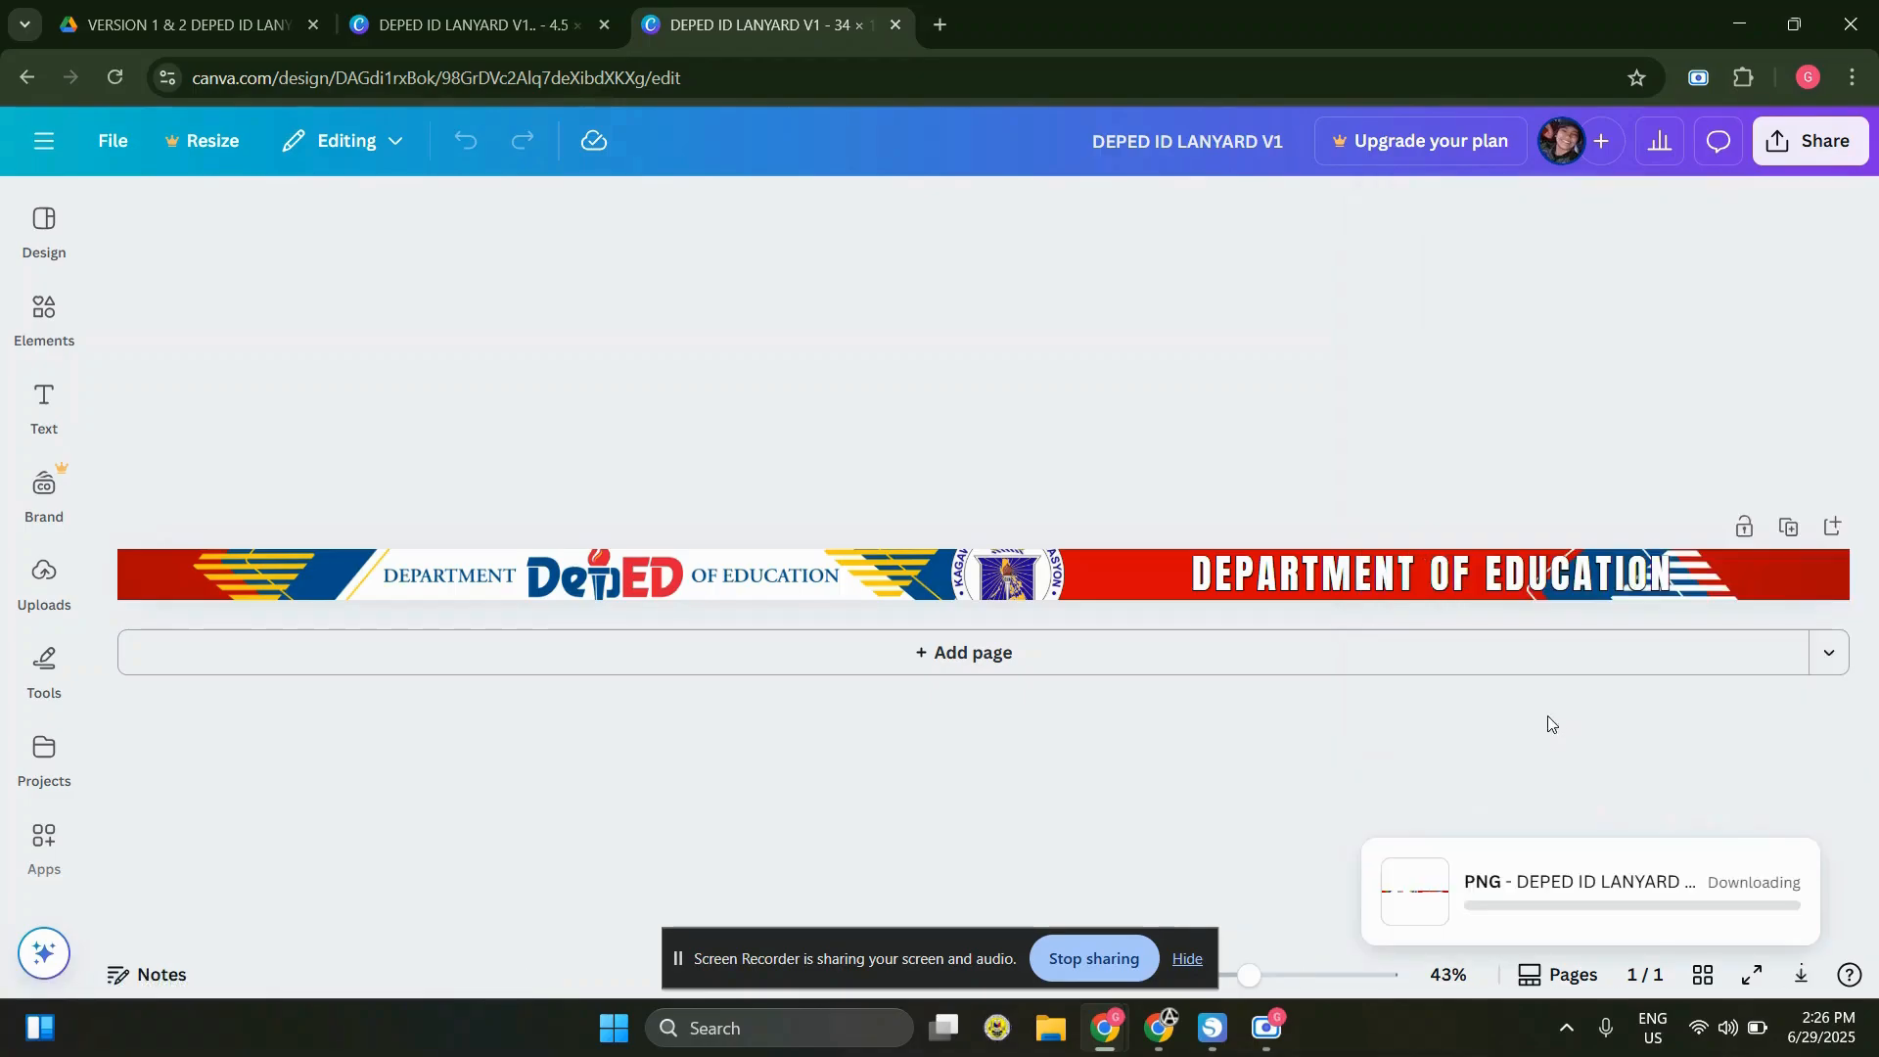
Switch to Silhouette Studio and set the page's cutting mat to None
{"action": "left_click", "coordinate": [1733, 33]}
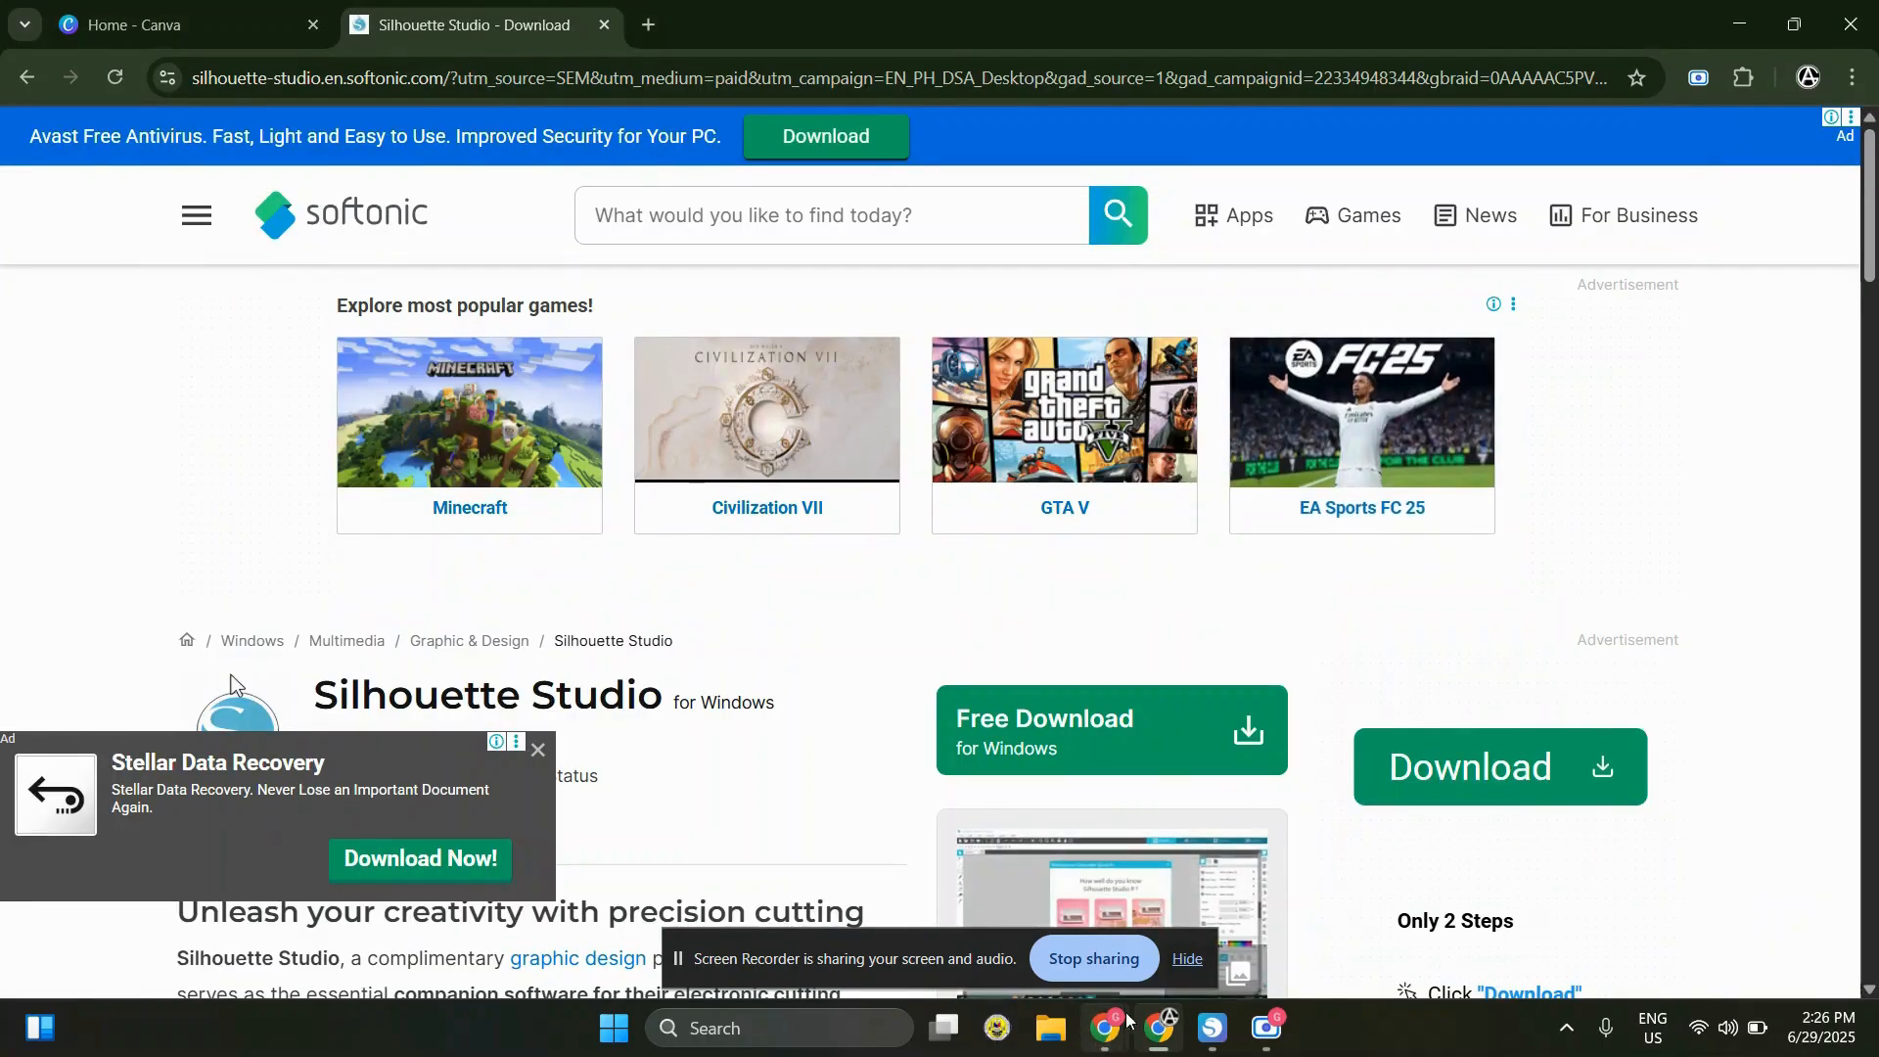
{"action": "left_click", "coordinate": [1214, 1028]}
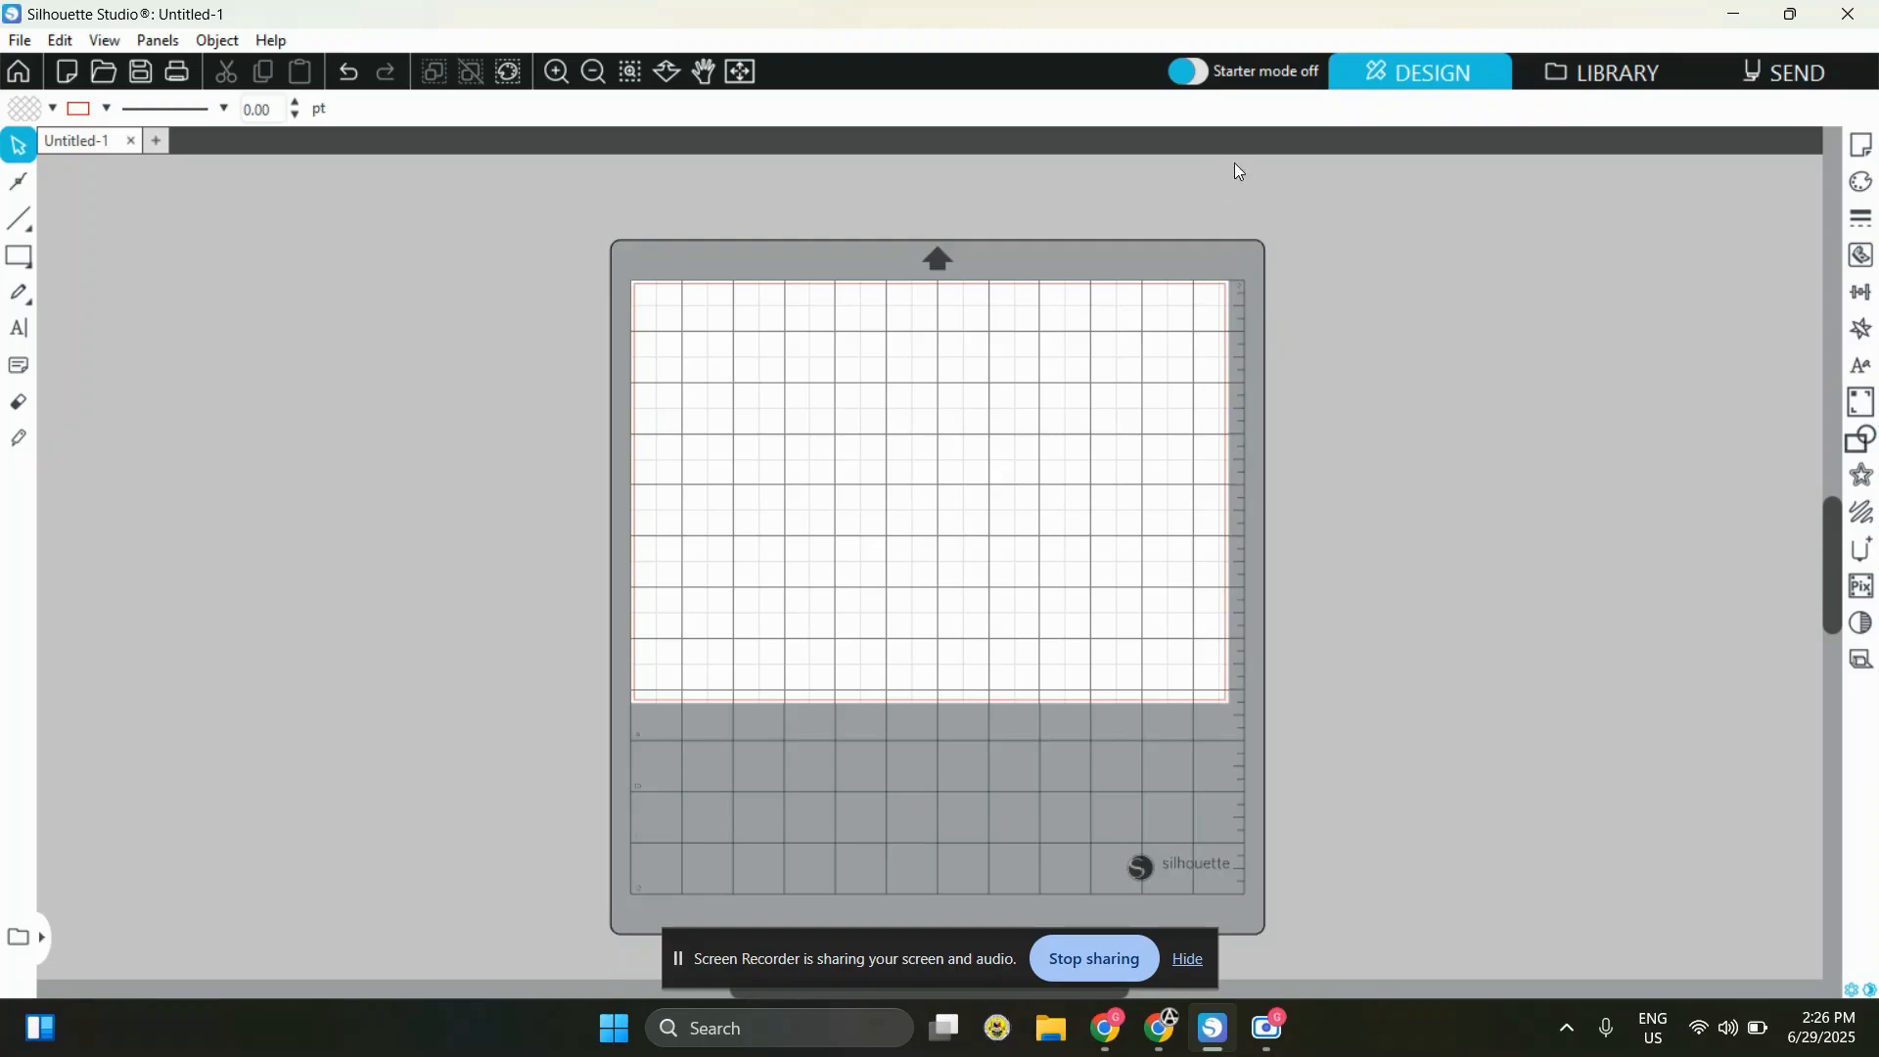
{"action": "left_click", "coordinate": [1864, 149]}
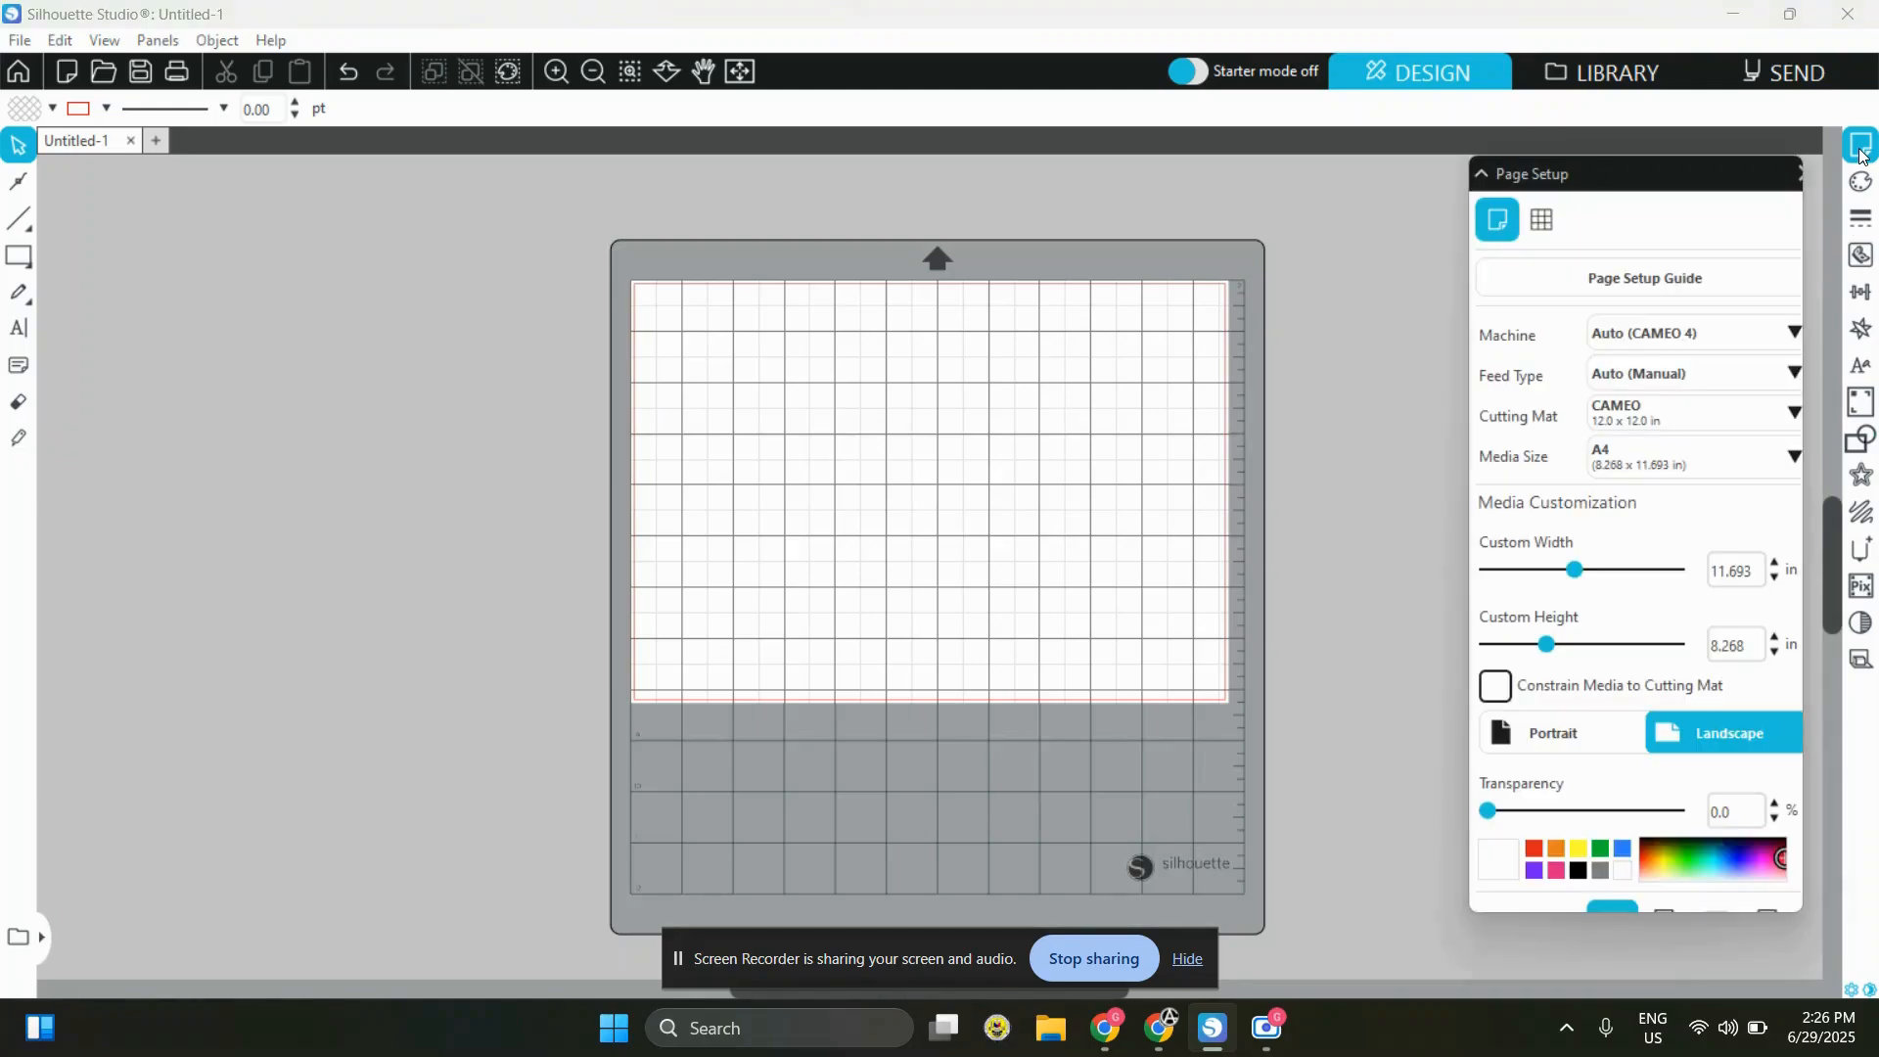
{"action": "left_click", "coordinate": [1707, 413]}
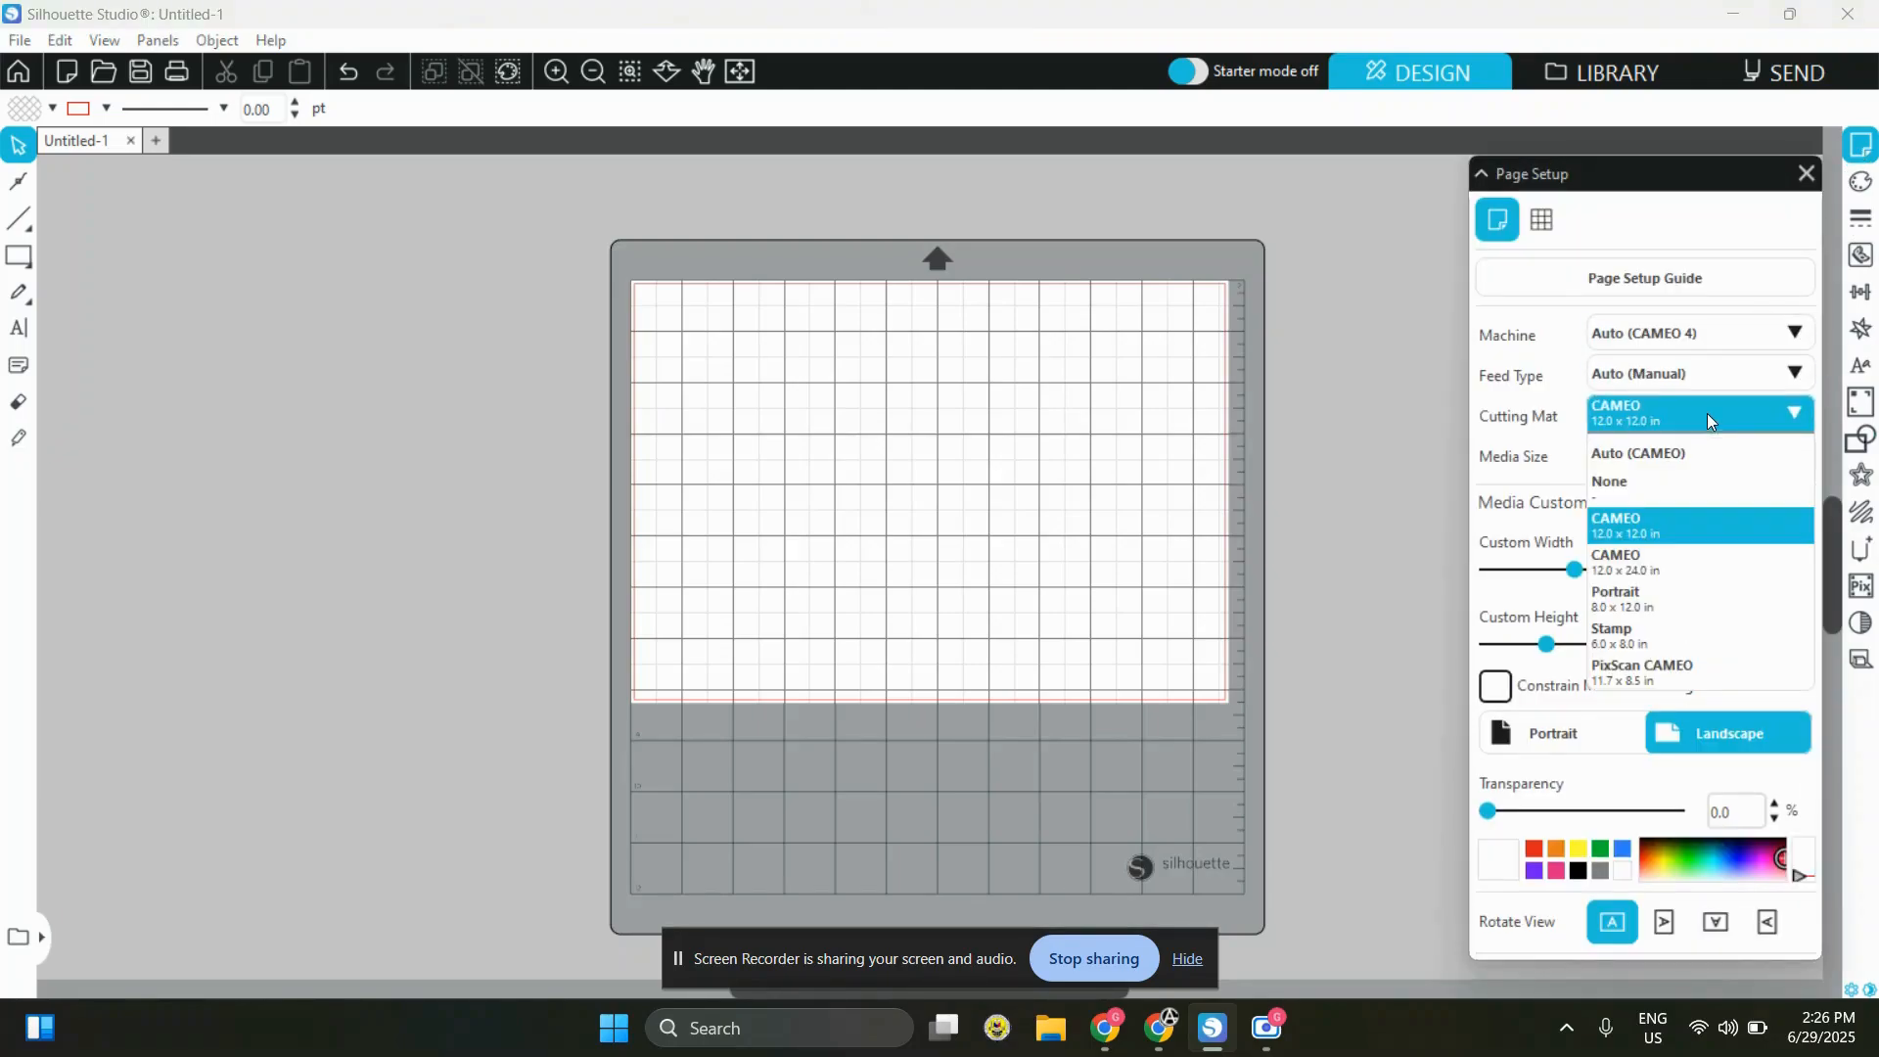
{"action": "left_click", "coordinate": [1657, 490]}
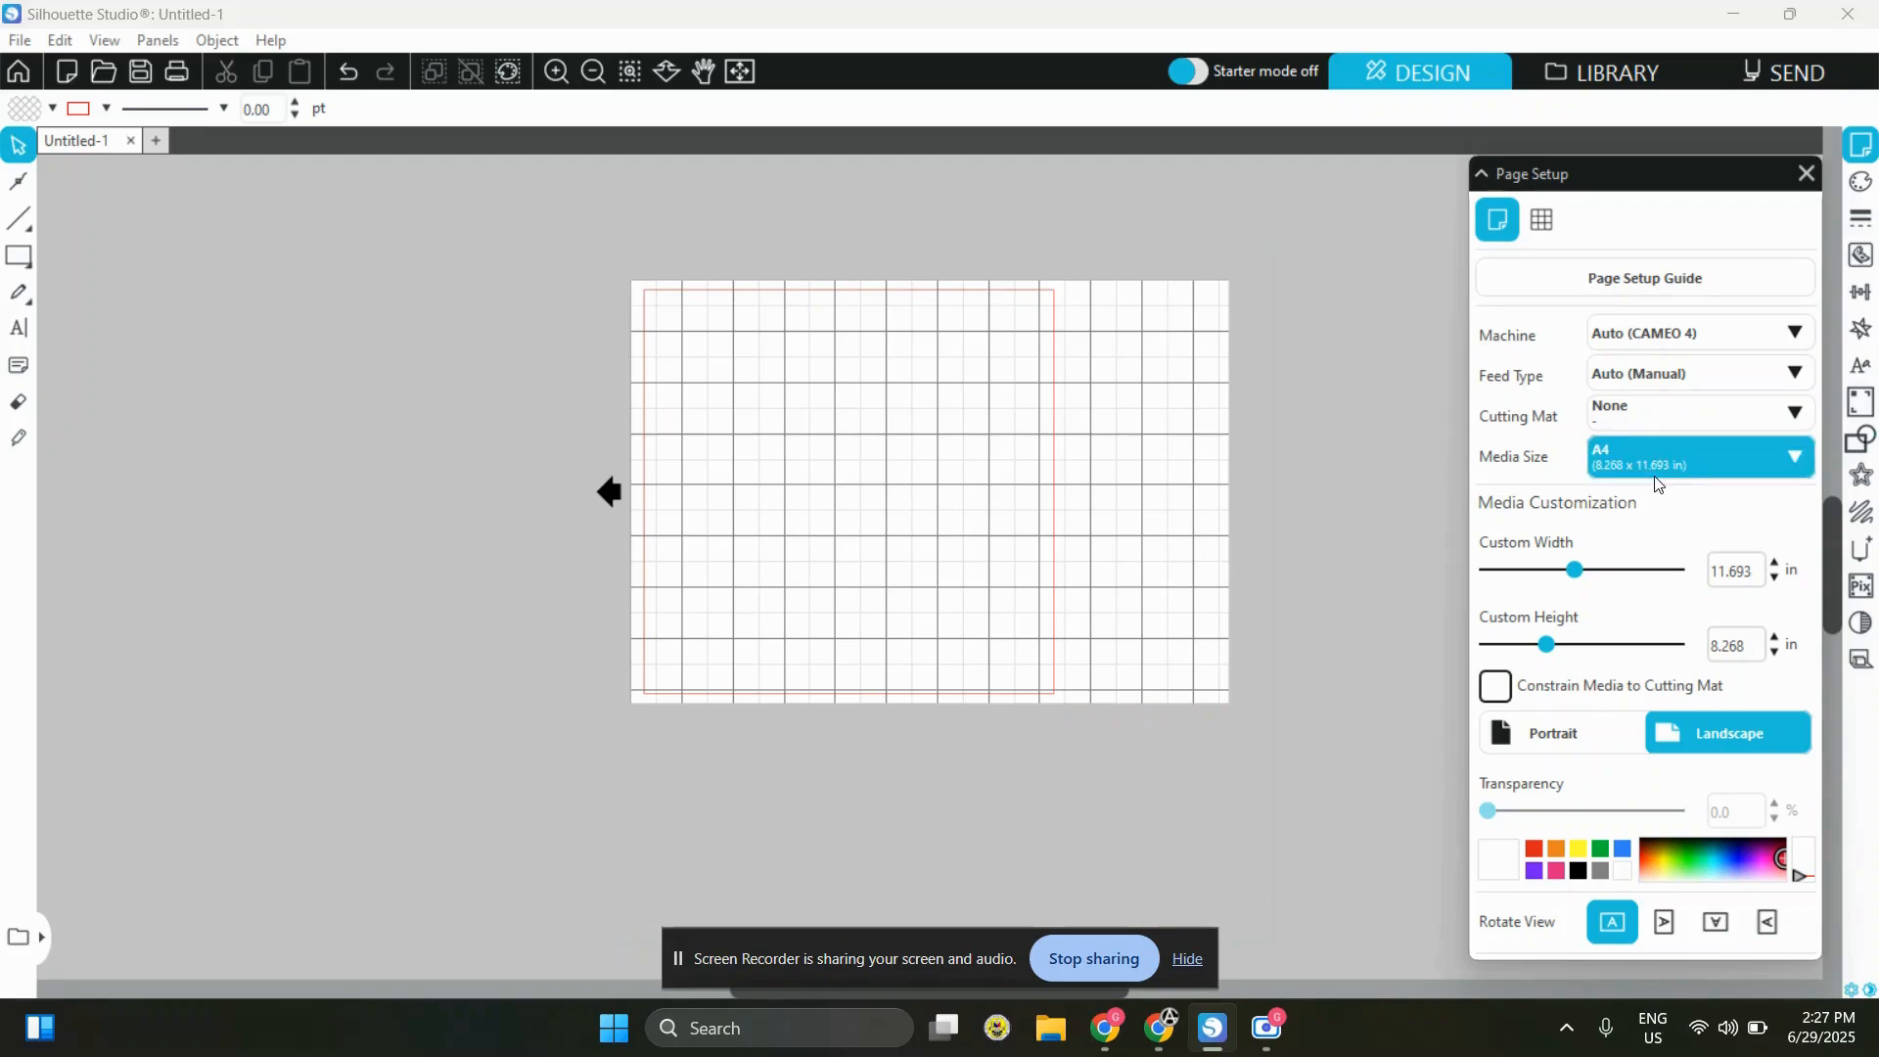
{"action": "left_click", "coordinate": [1671, 412]}
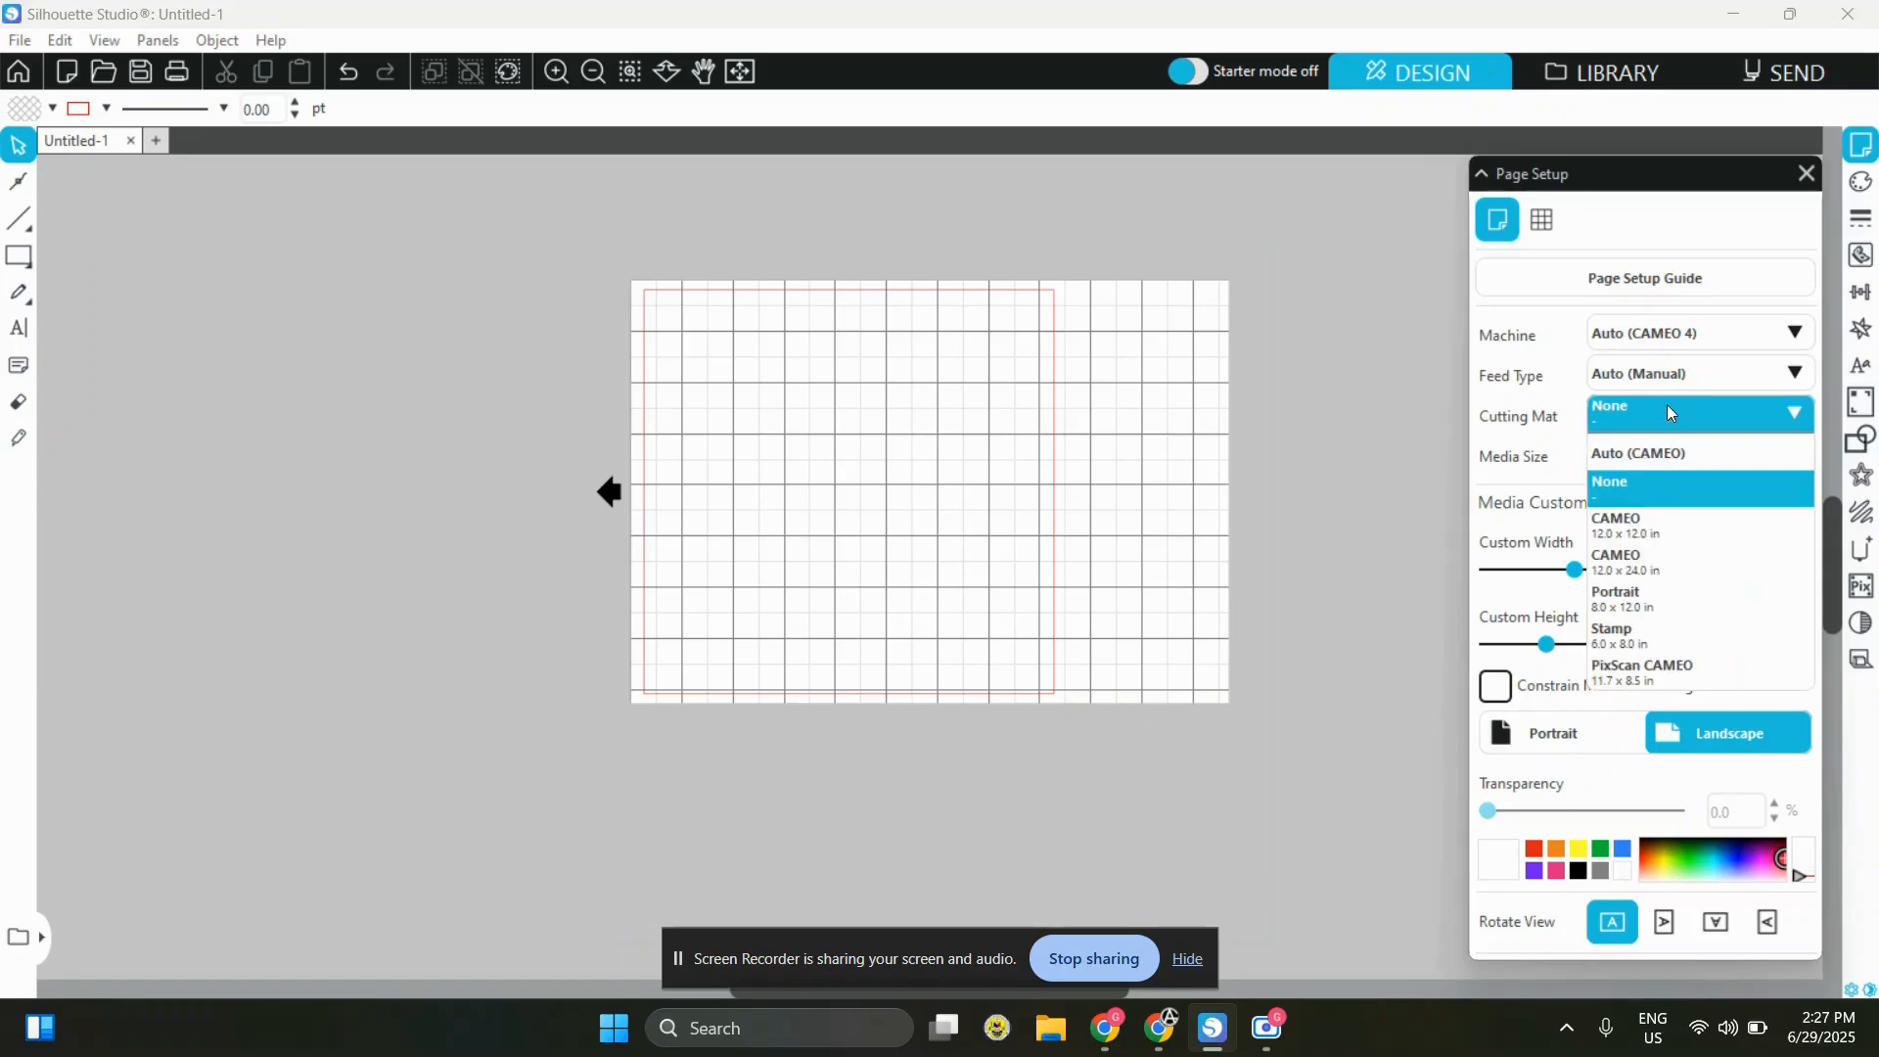
{"action": "left_click", "coordinate": [1642, 495]}
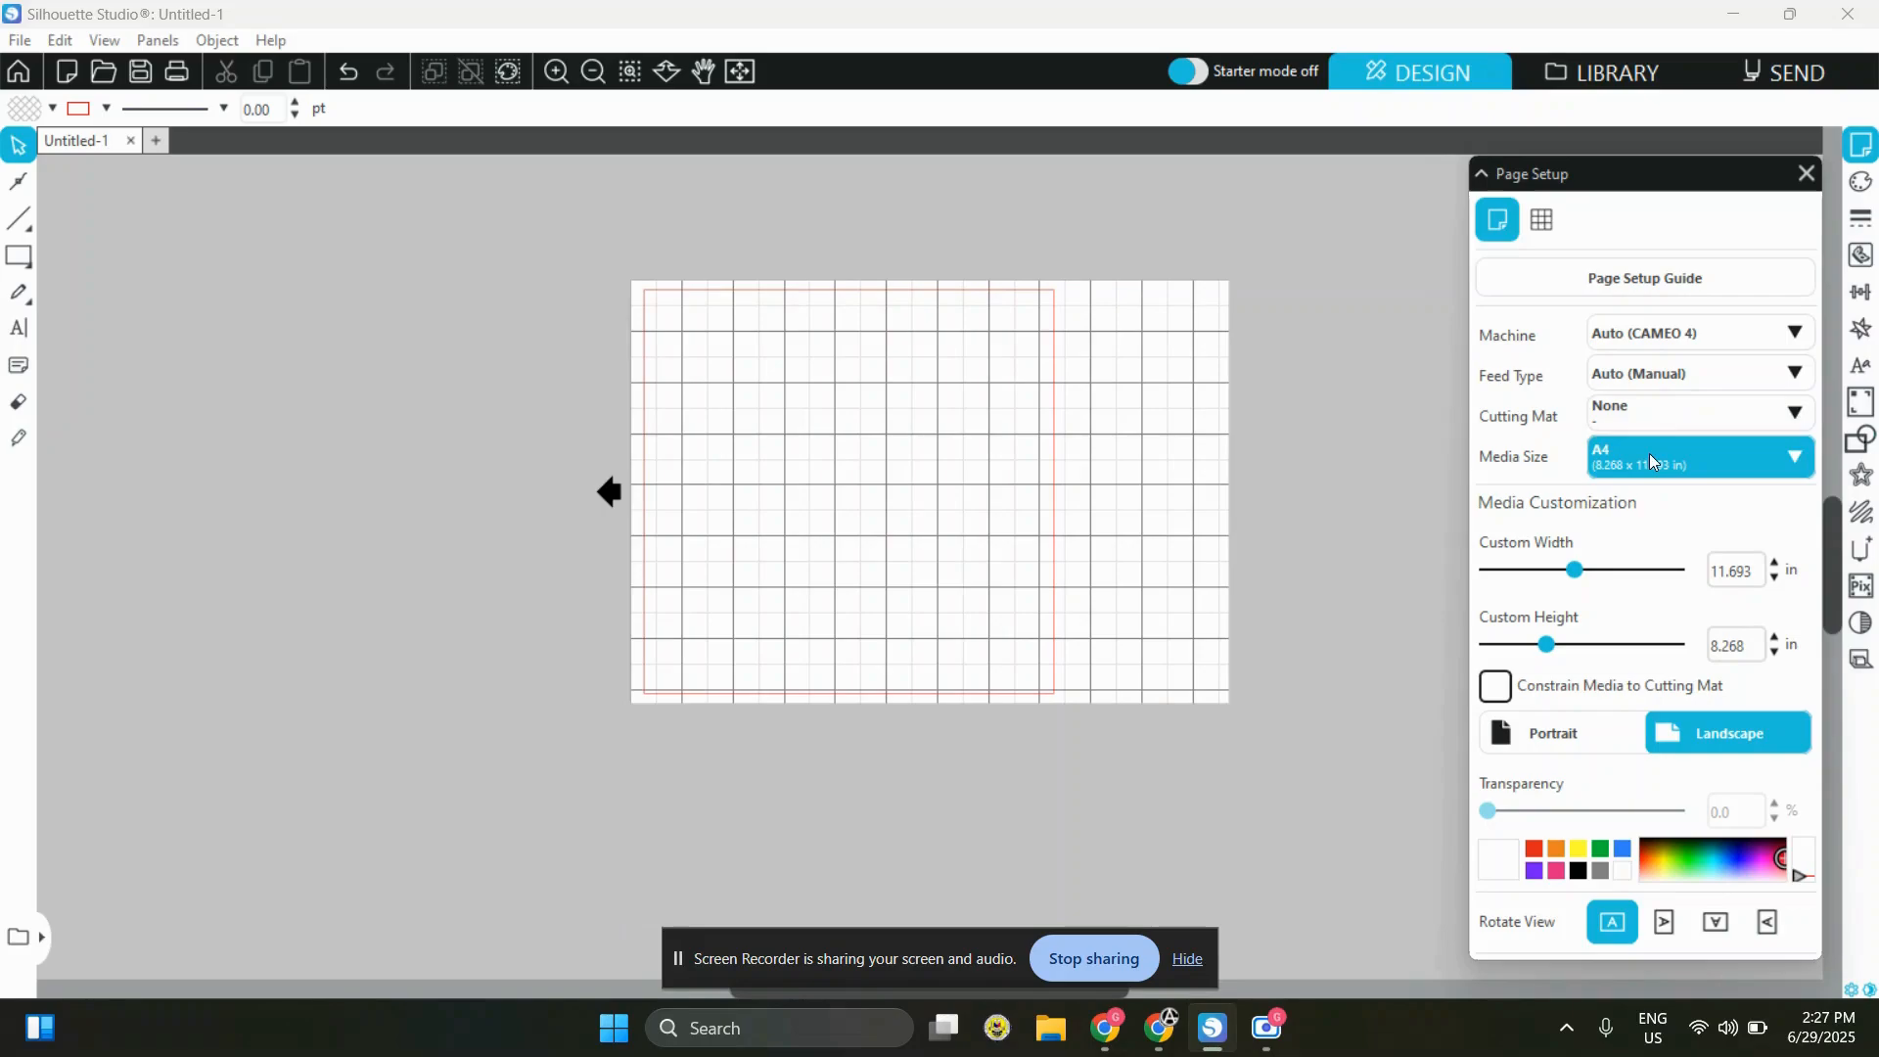
Change the media size to Custom and set the custom width to 8.3 in
{"action": "left_click", "coordinate": [1649, 454]}
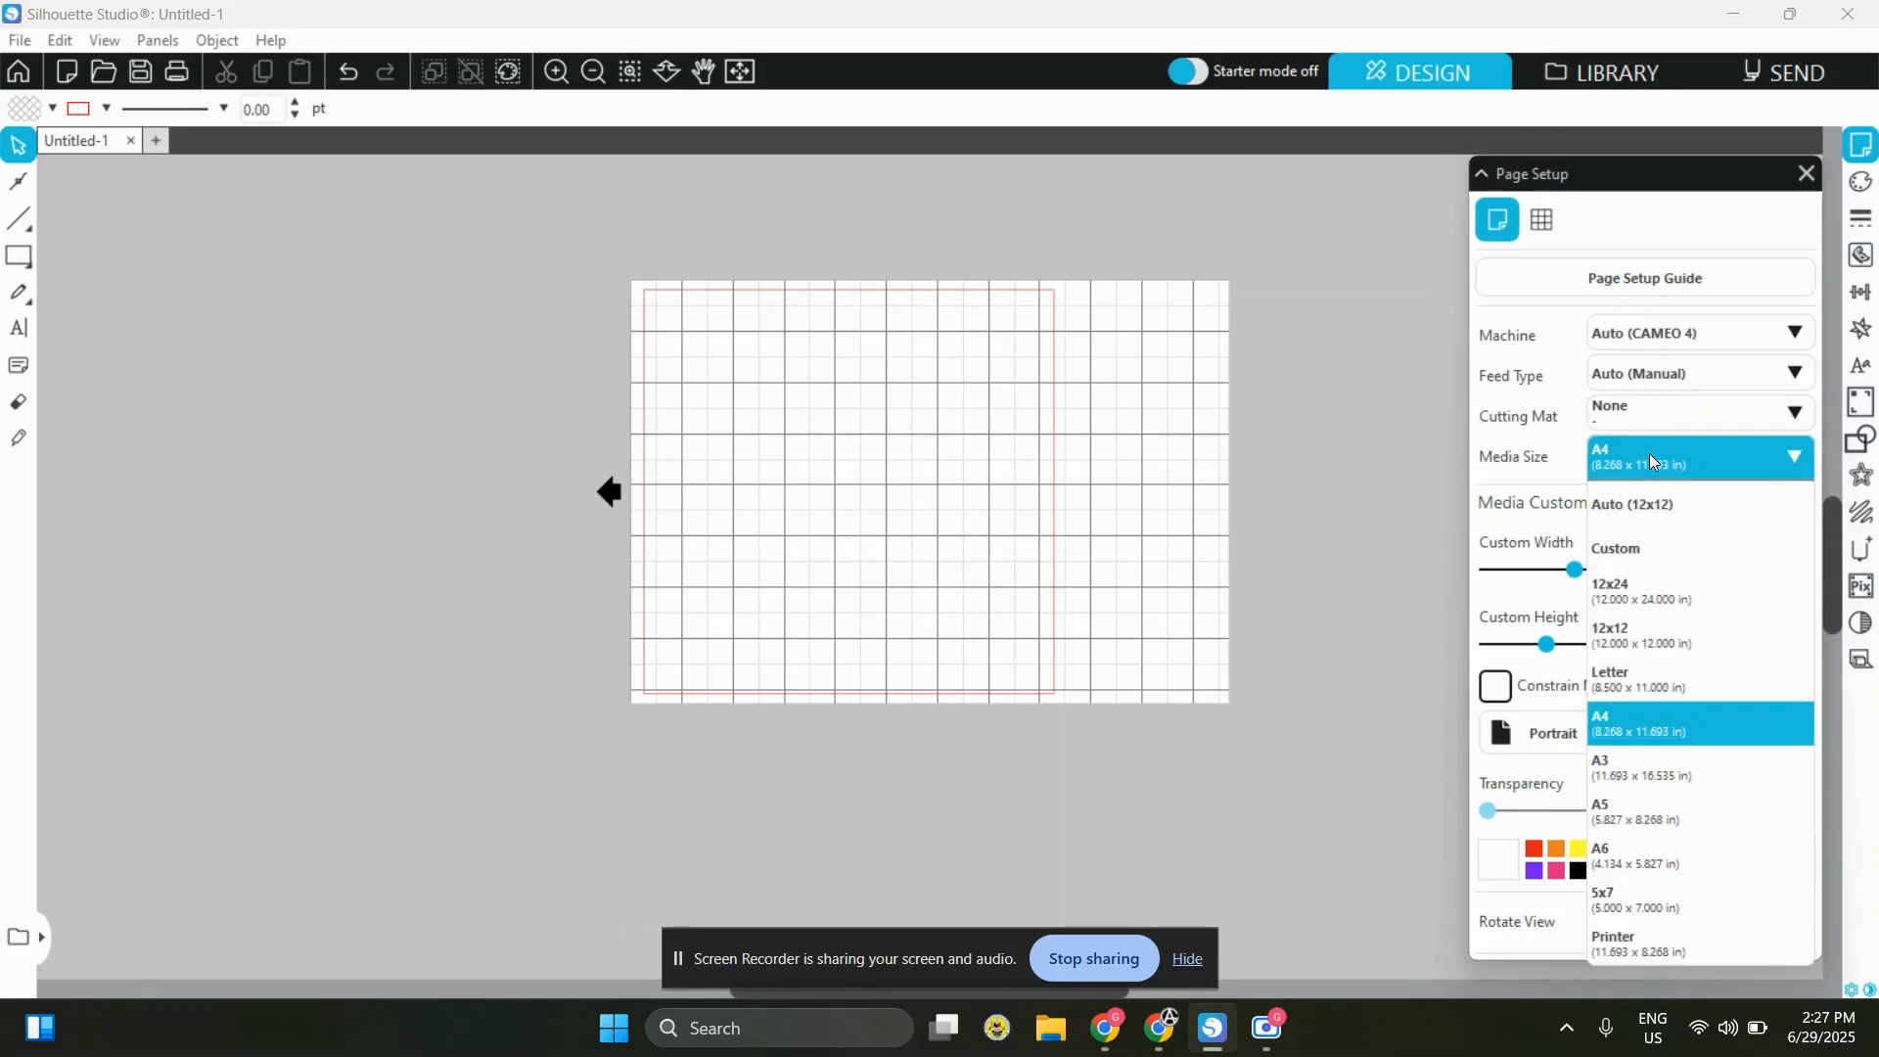
{"action": "left_click", "coordinate": [1636, 548]}
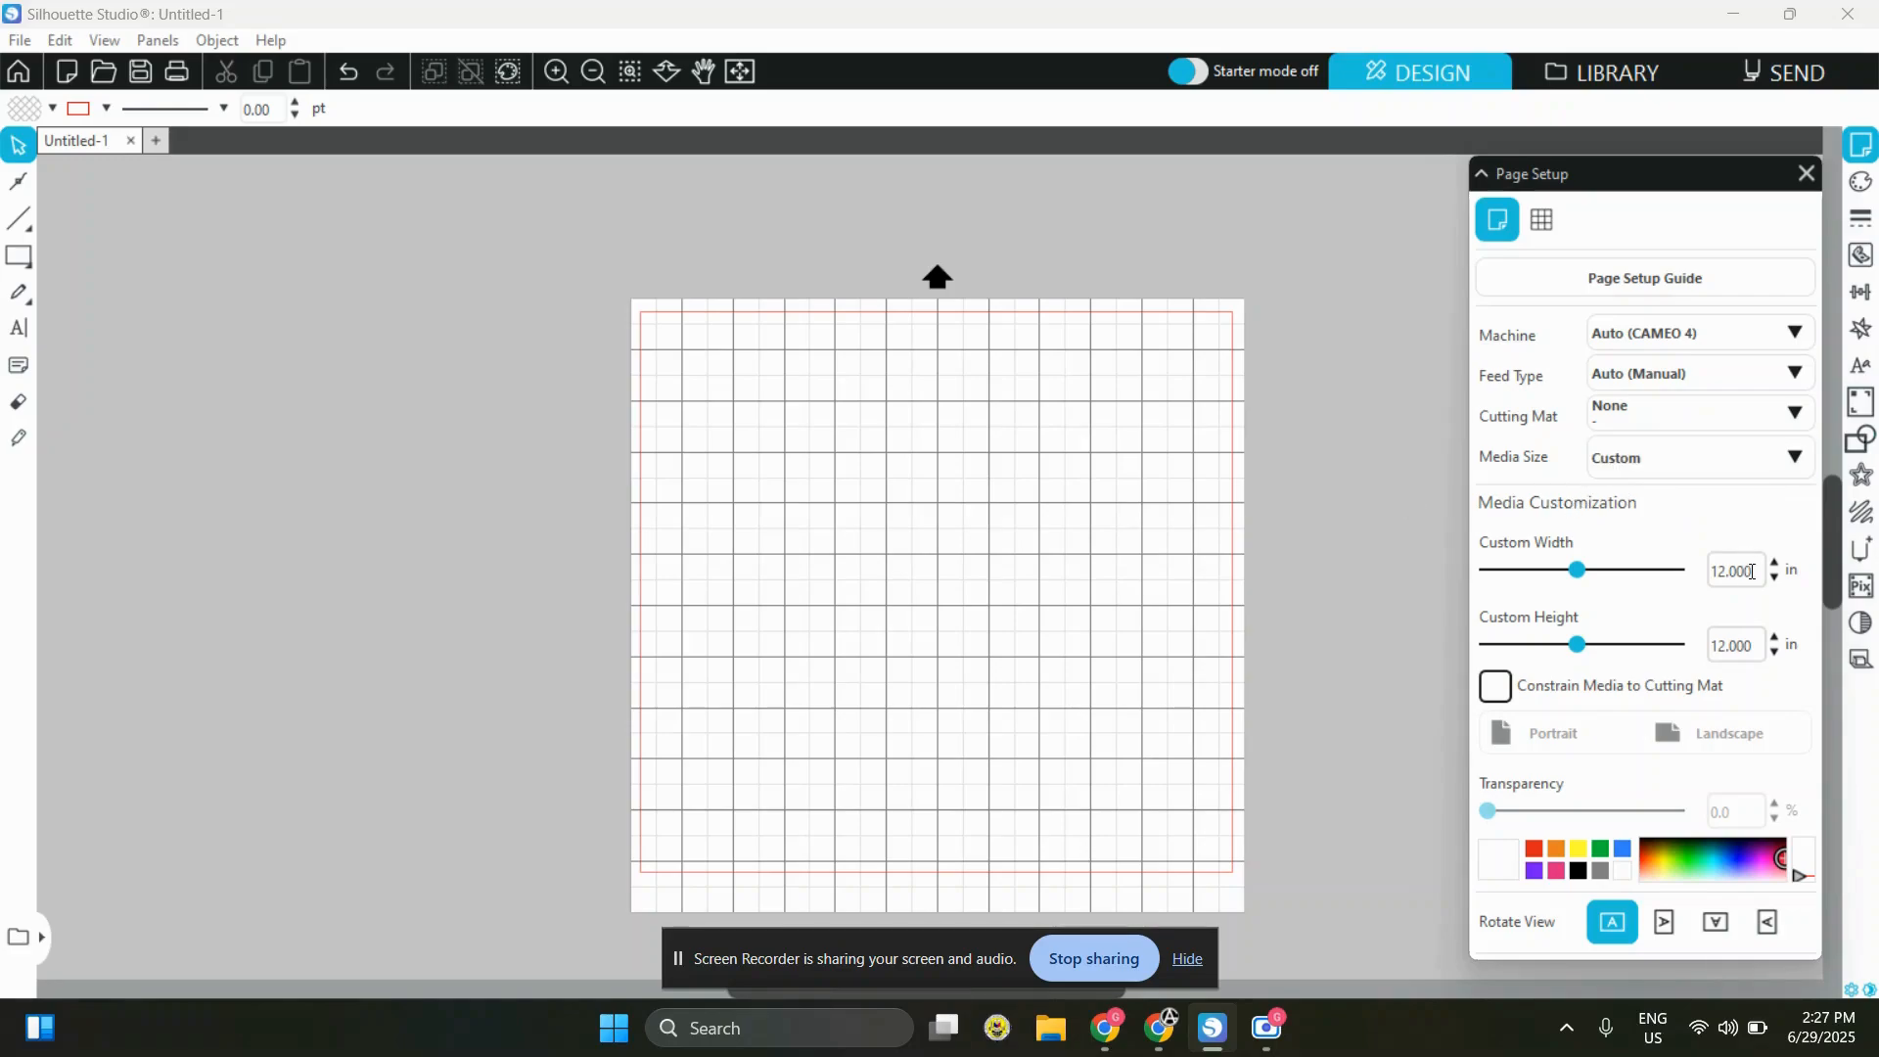
{"action": "double_click", "coordinate": [1743, 574]}
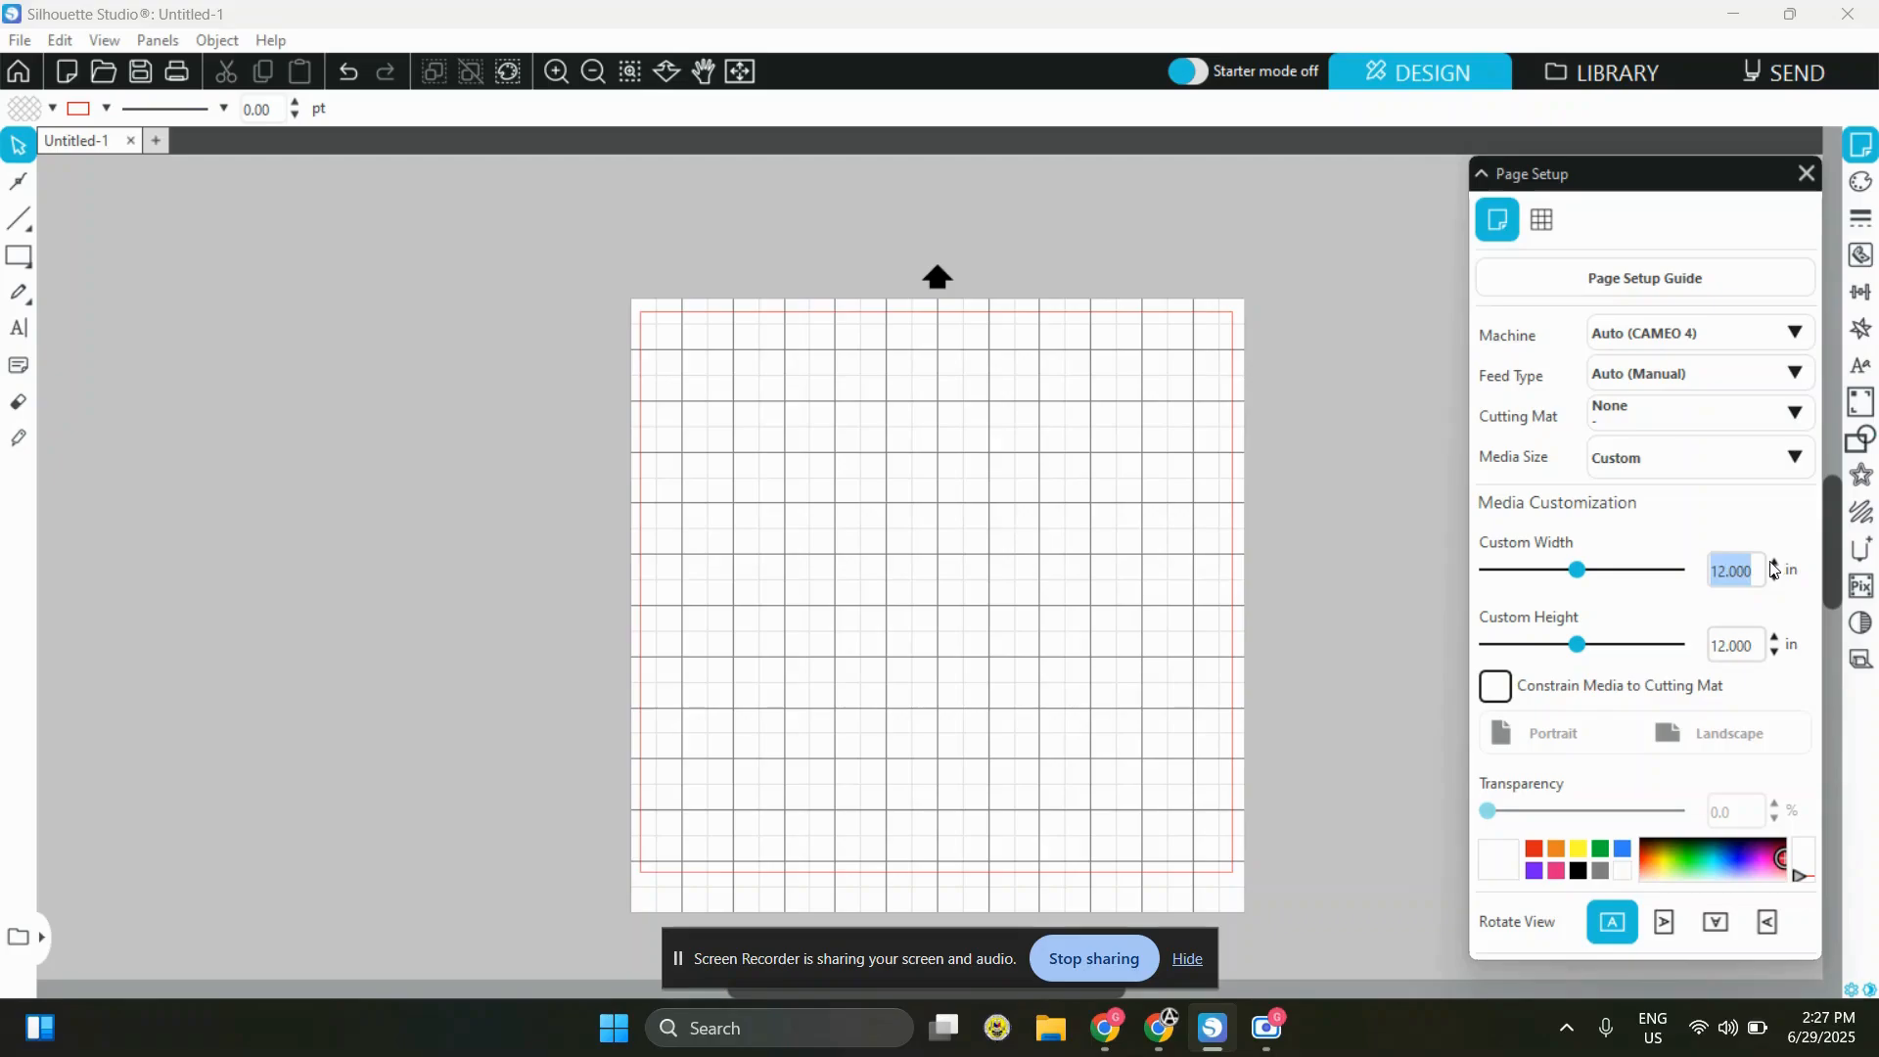
{"action": "type", "text": "8.3"}
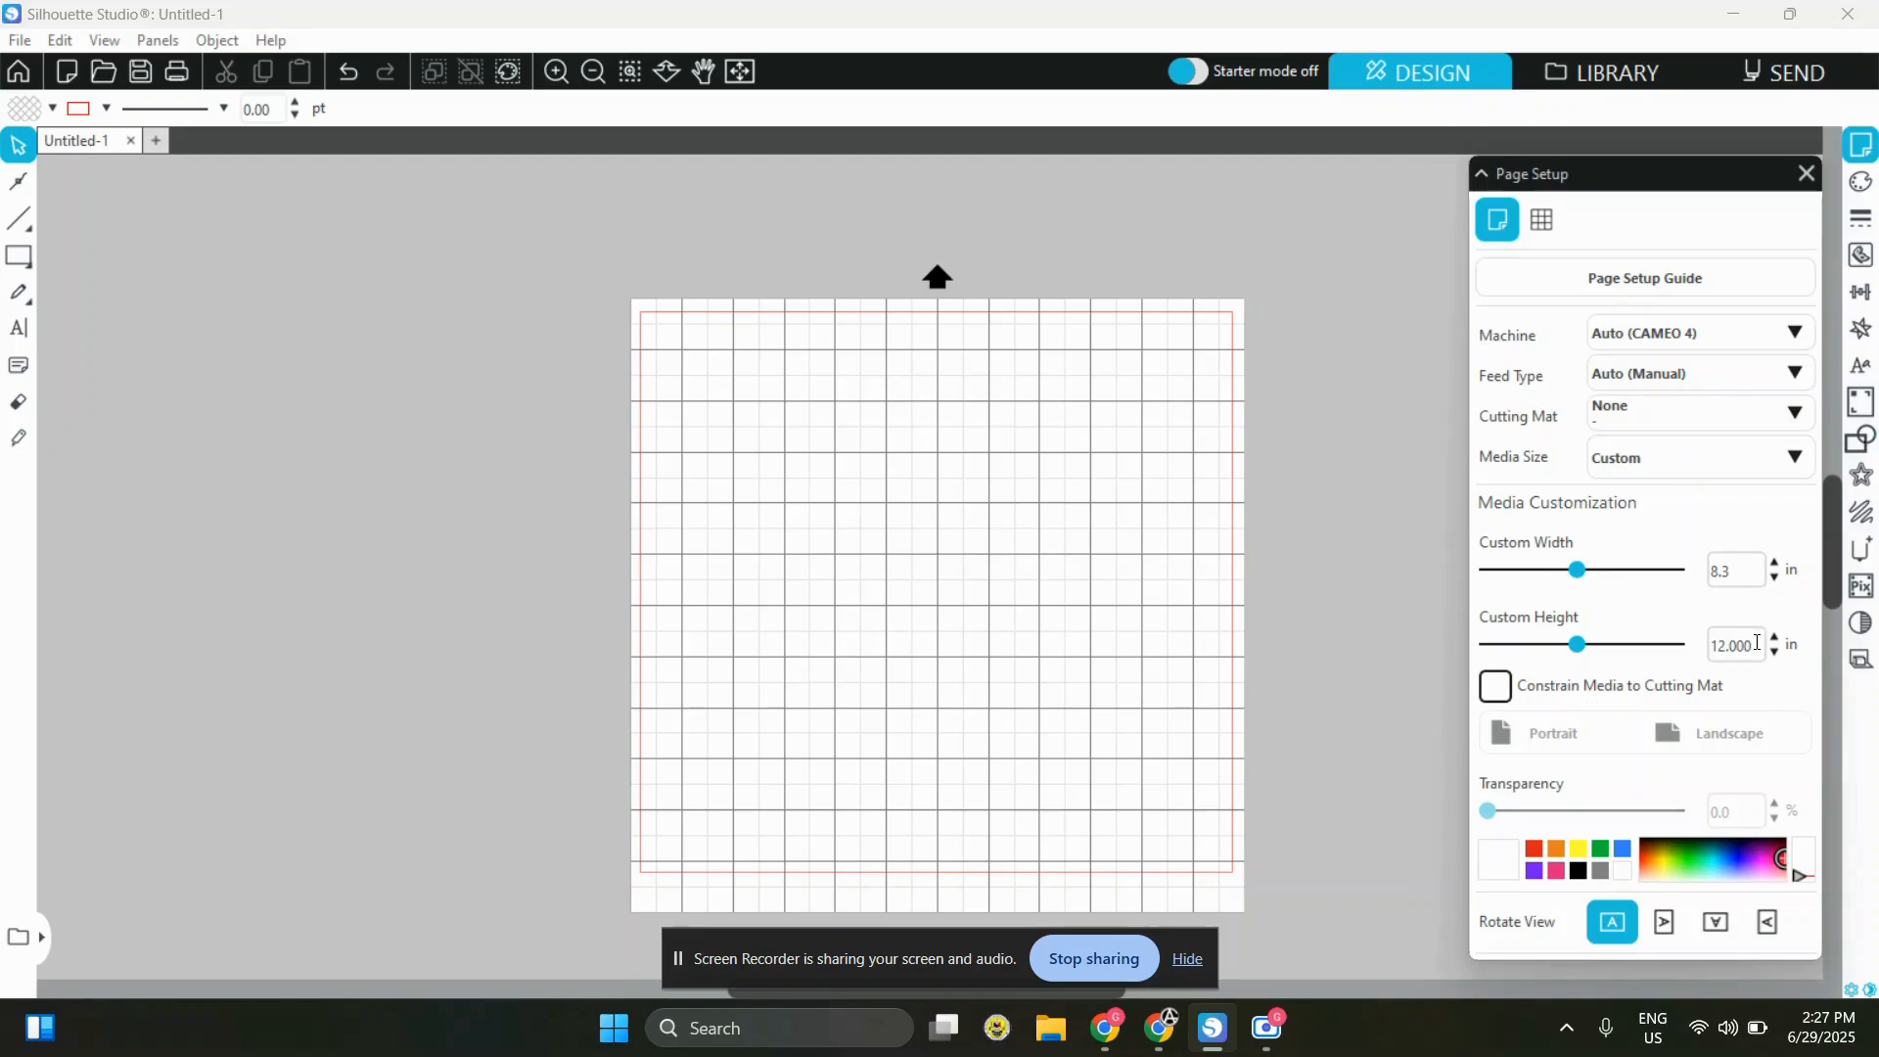
Set the custom media height to 40 in
{"action": "left_click", "coordinate": [1739, 646]}
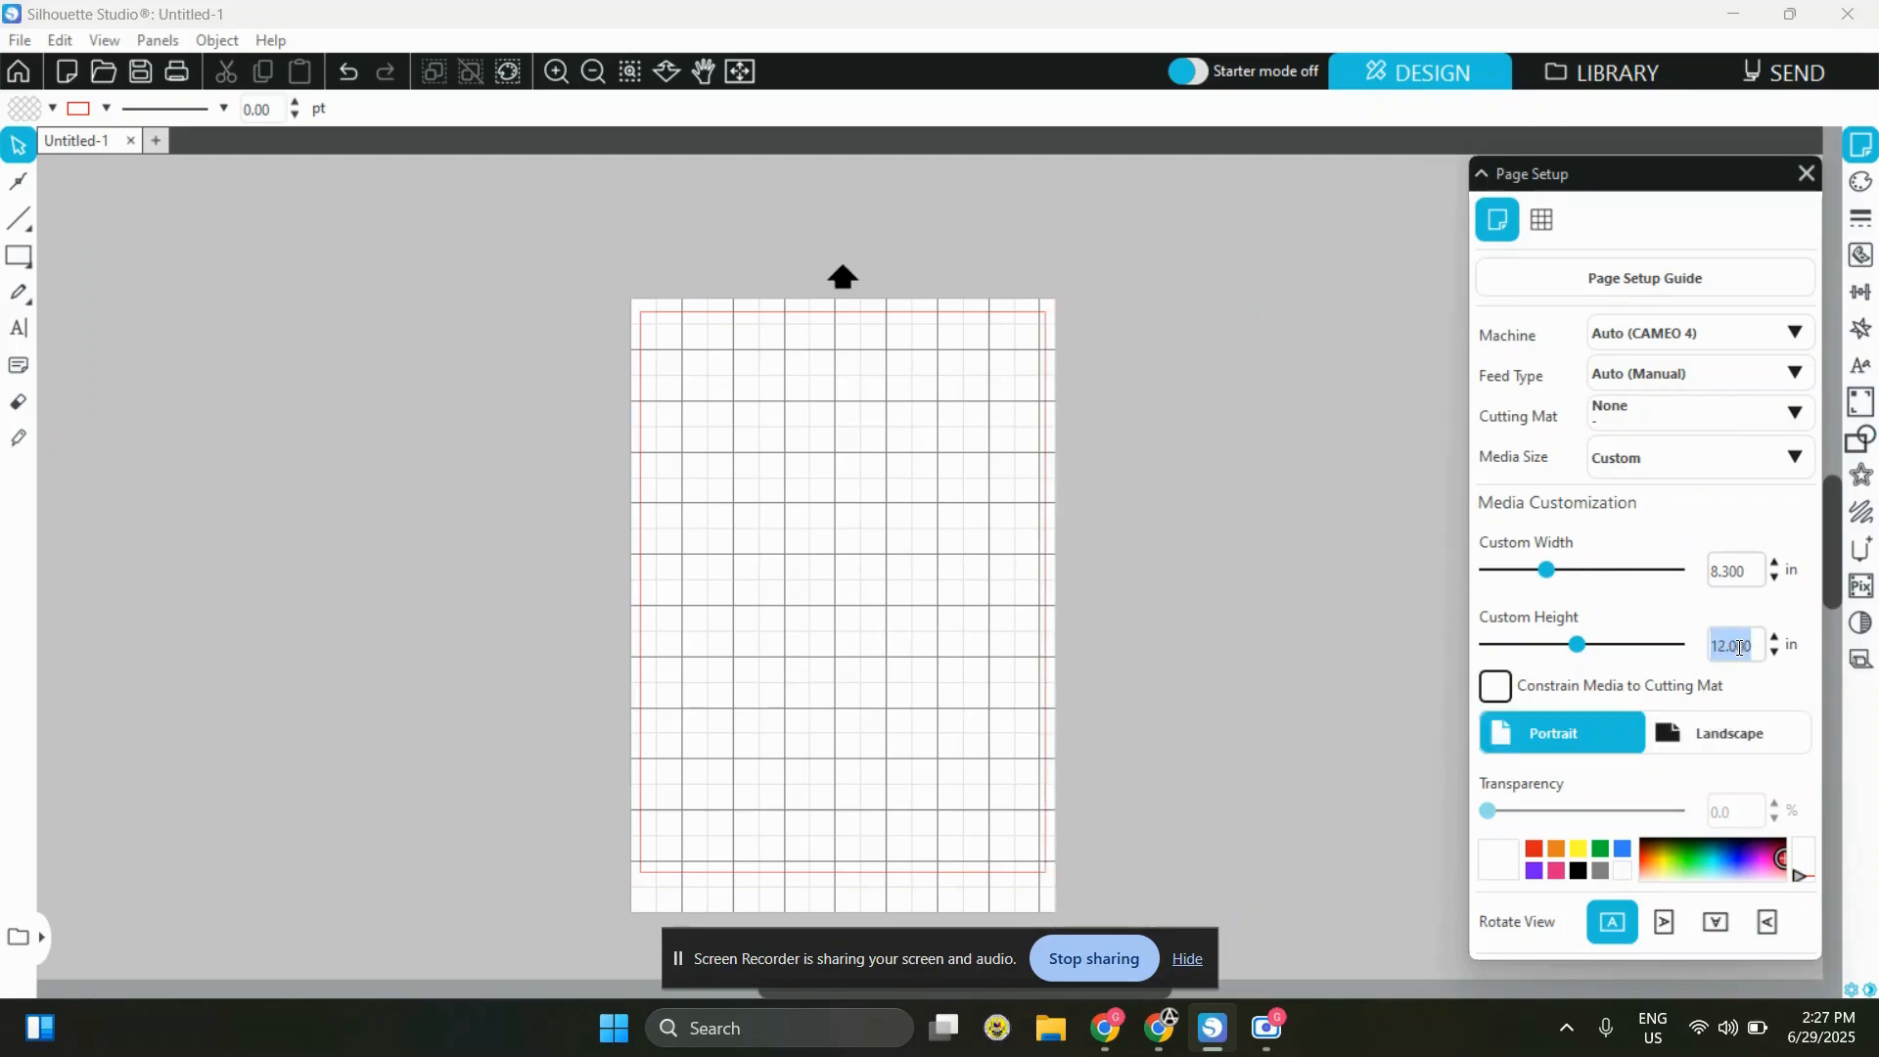
{"action": "type", "text": "9"}
{"action": "key", "text": "Return"}
{"action": "double_click", "coordinate": [1729, 643]}
{"action": "left_click", "coordinate": [1801, 576]}
{"action": "left_click", "coordinate": [1741, 648]}
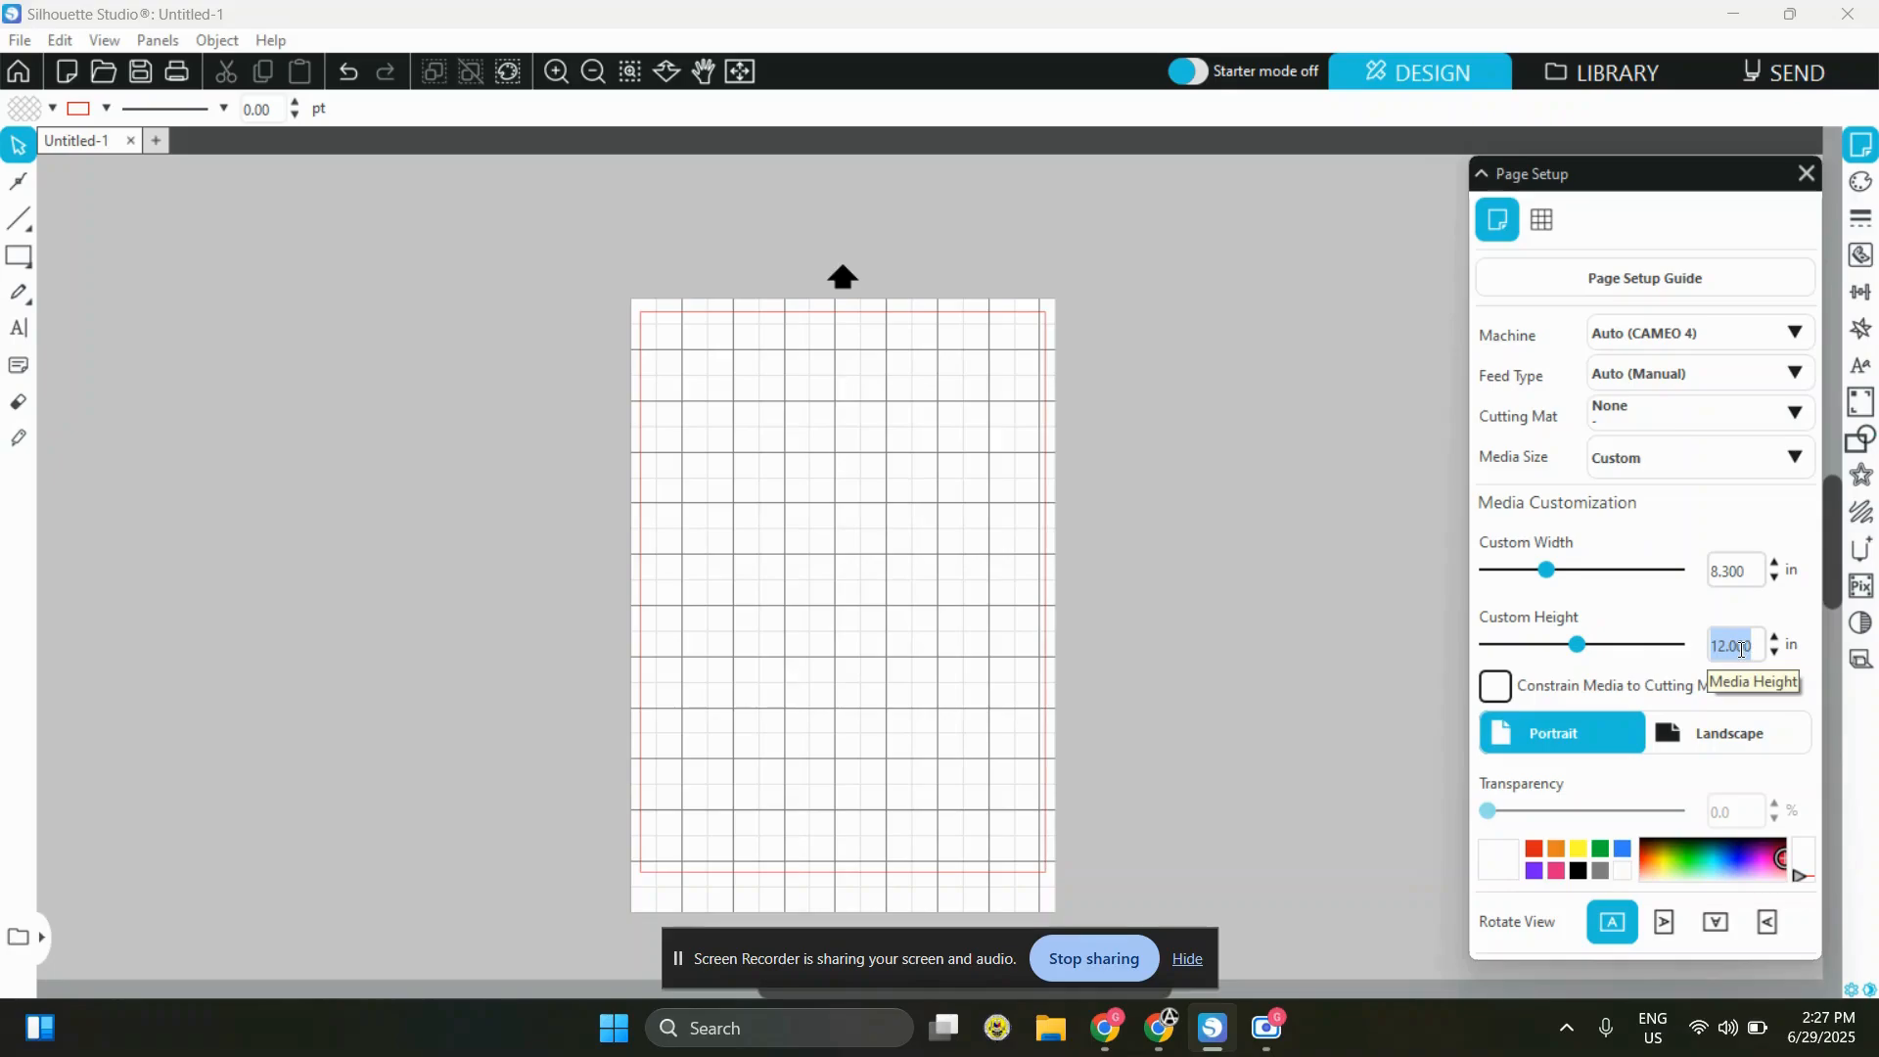
{"action": "type", "text": "40"}
{"action": "key", "text": "Return"}
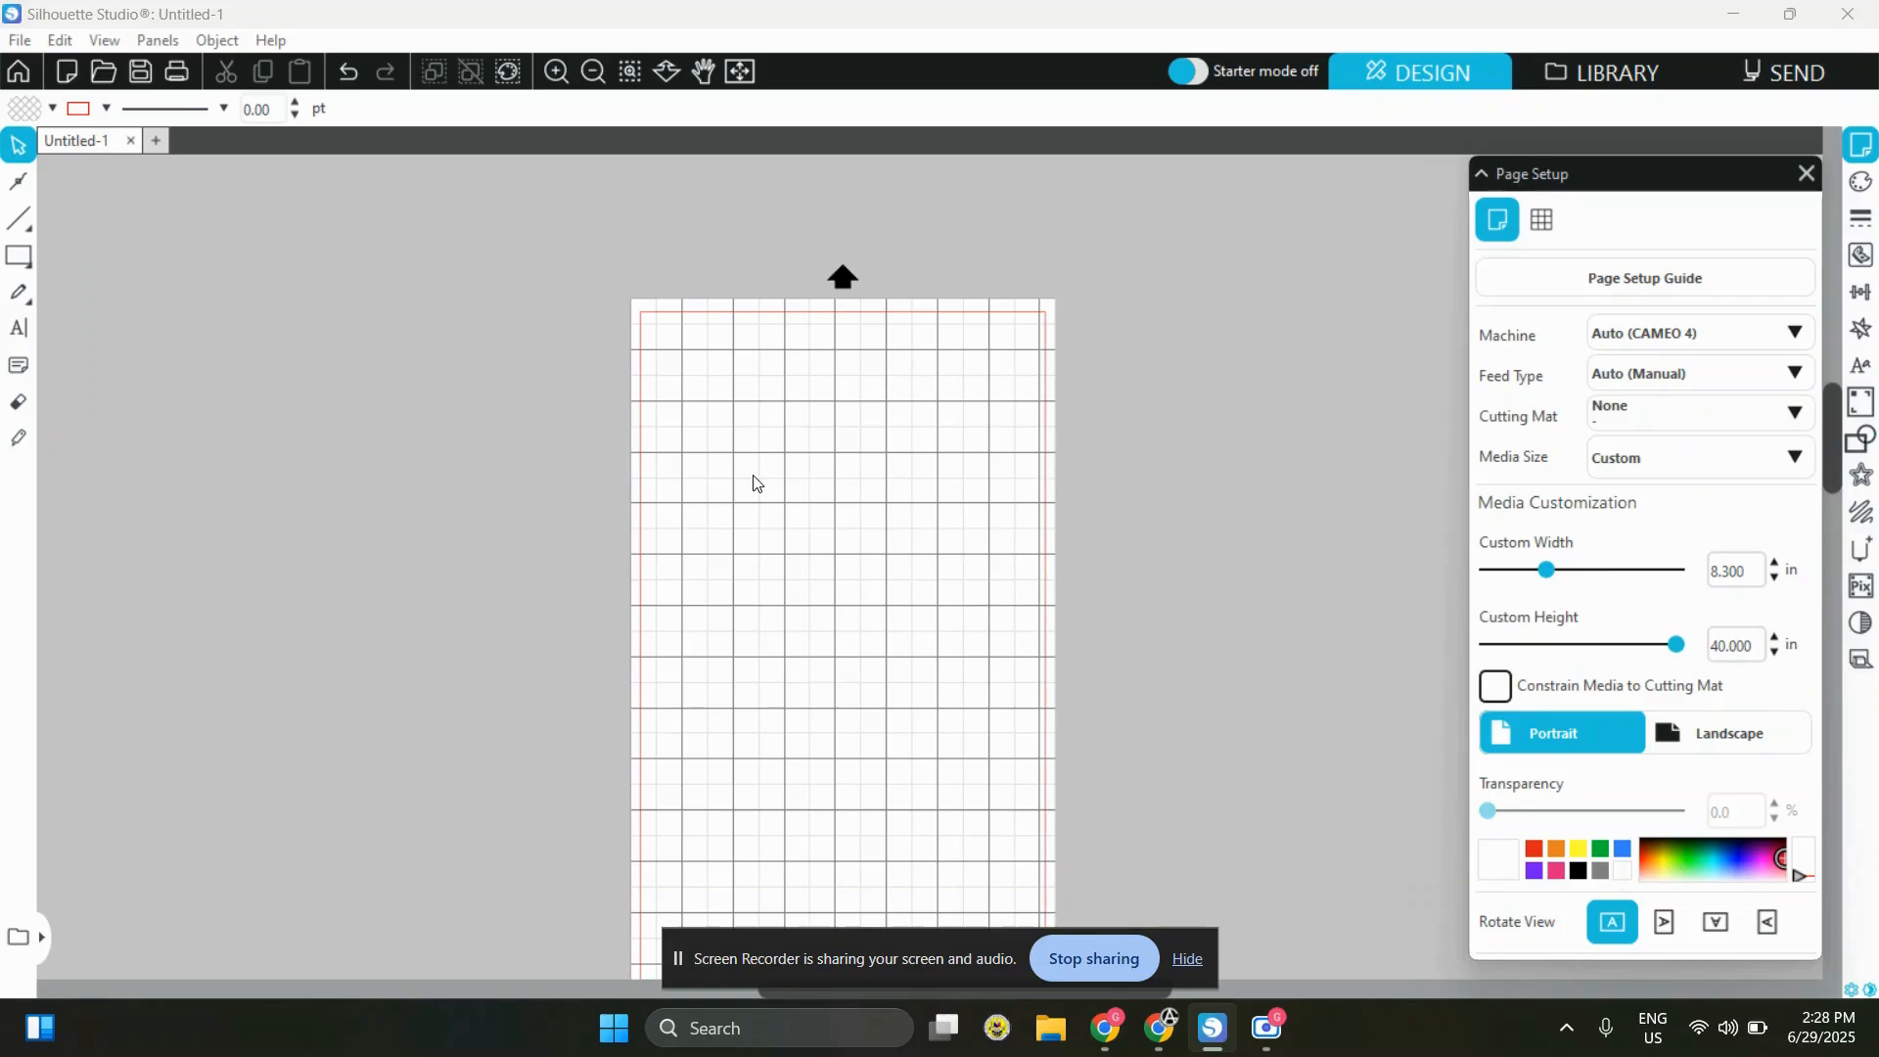
{"action": "scroll", "coordinate": [763, 431], "scroll_direction": "down", "scroll_amount": 1}
{"action": "left_click", "coordinate": [599, 68]}
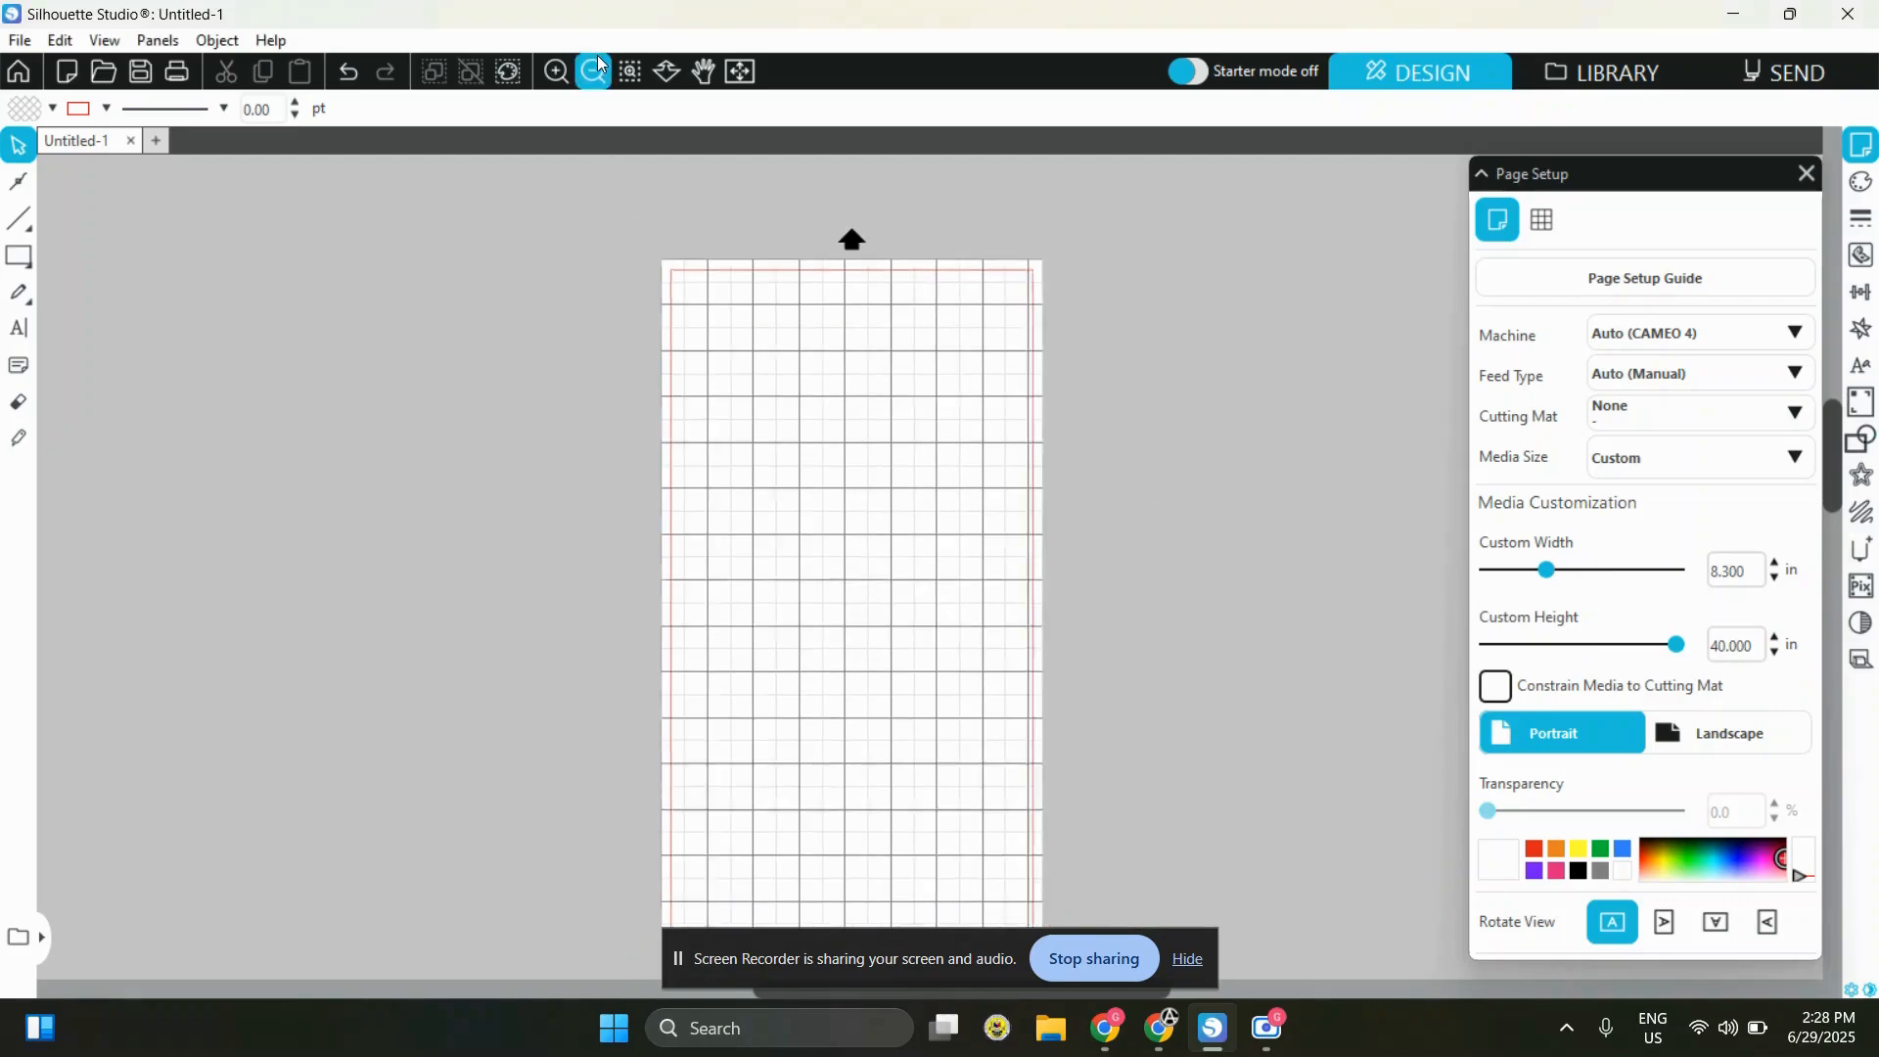
{"action": "left_click", "coordinate": [599, 68]}
{"action": "scroll", "coordinate": [1078, 584], "scroll_direction": "down", "scroll_amount": 5}
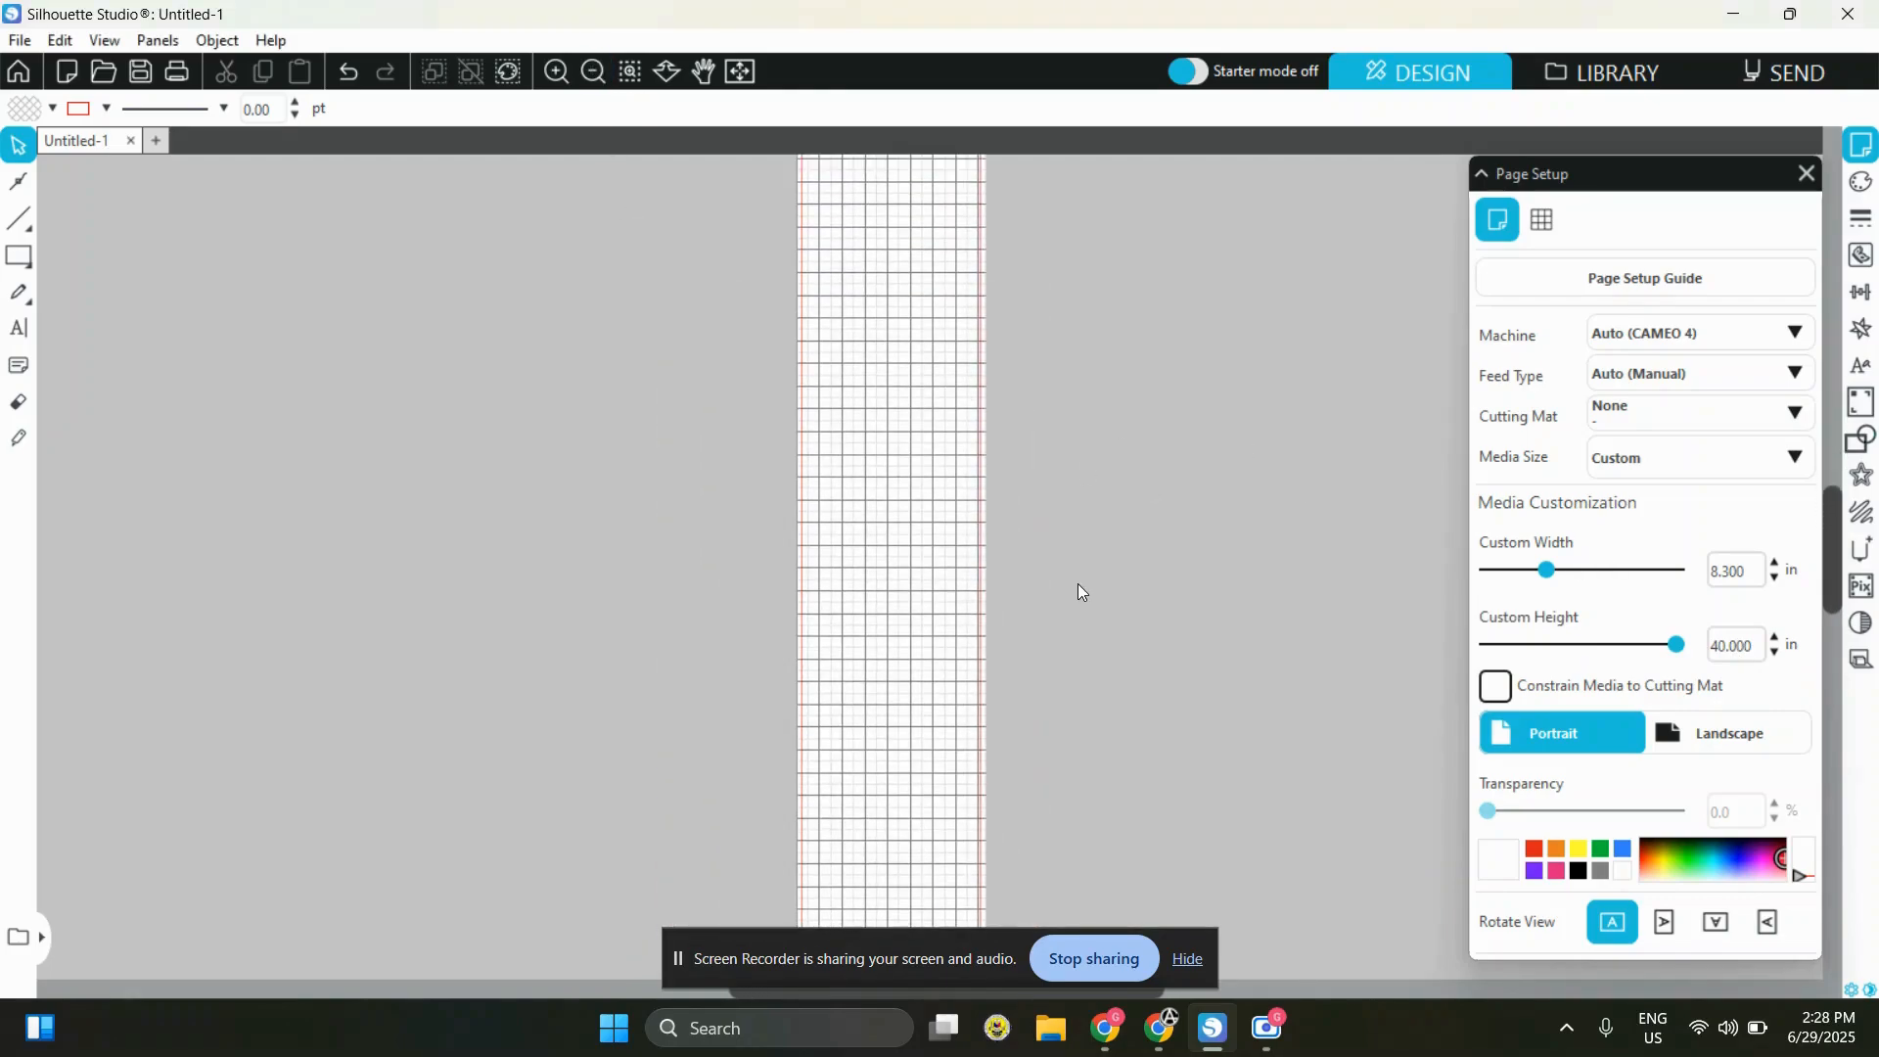
{"action": "scroll", "coordinate": [1078, 583], "scroll_direction": "up", "scroll_amount": 5}
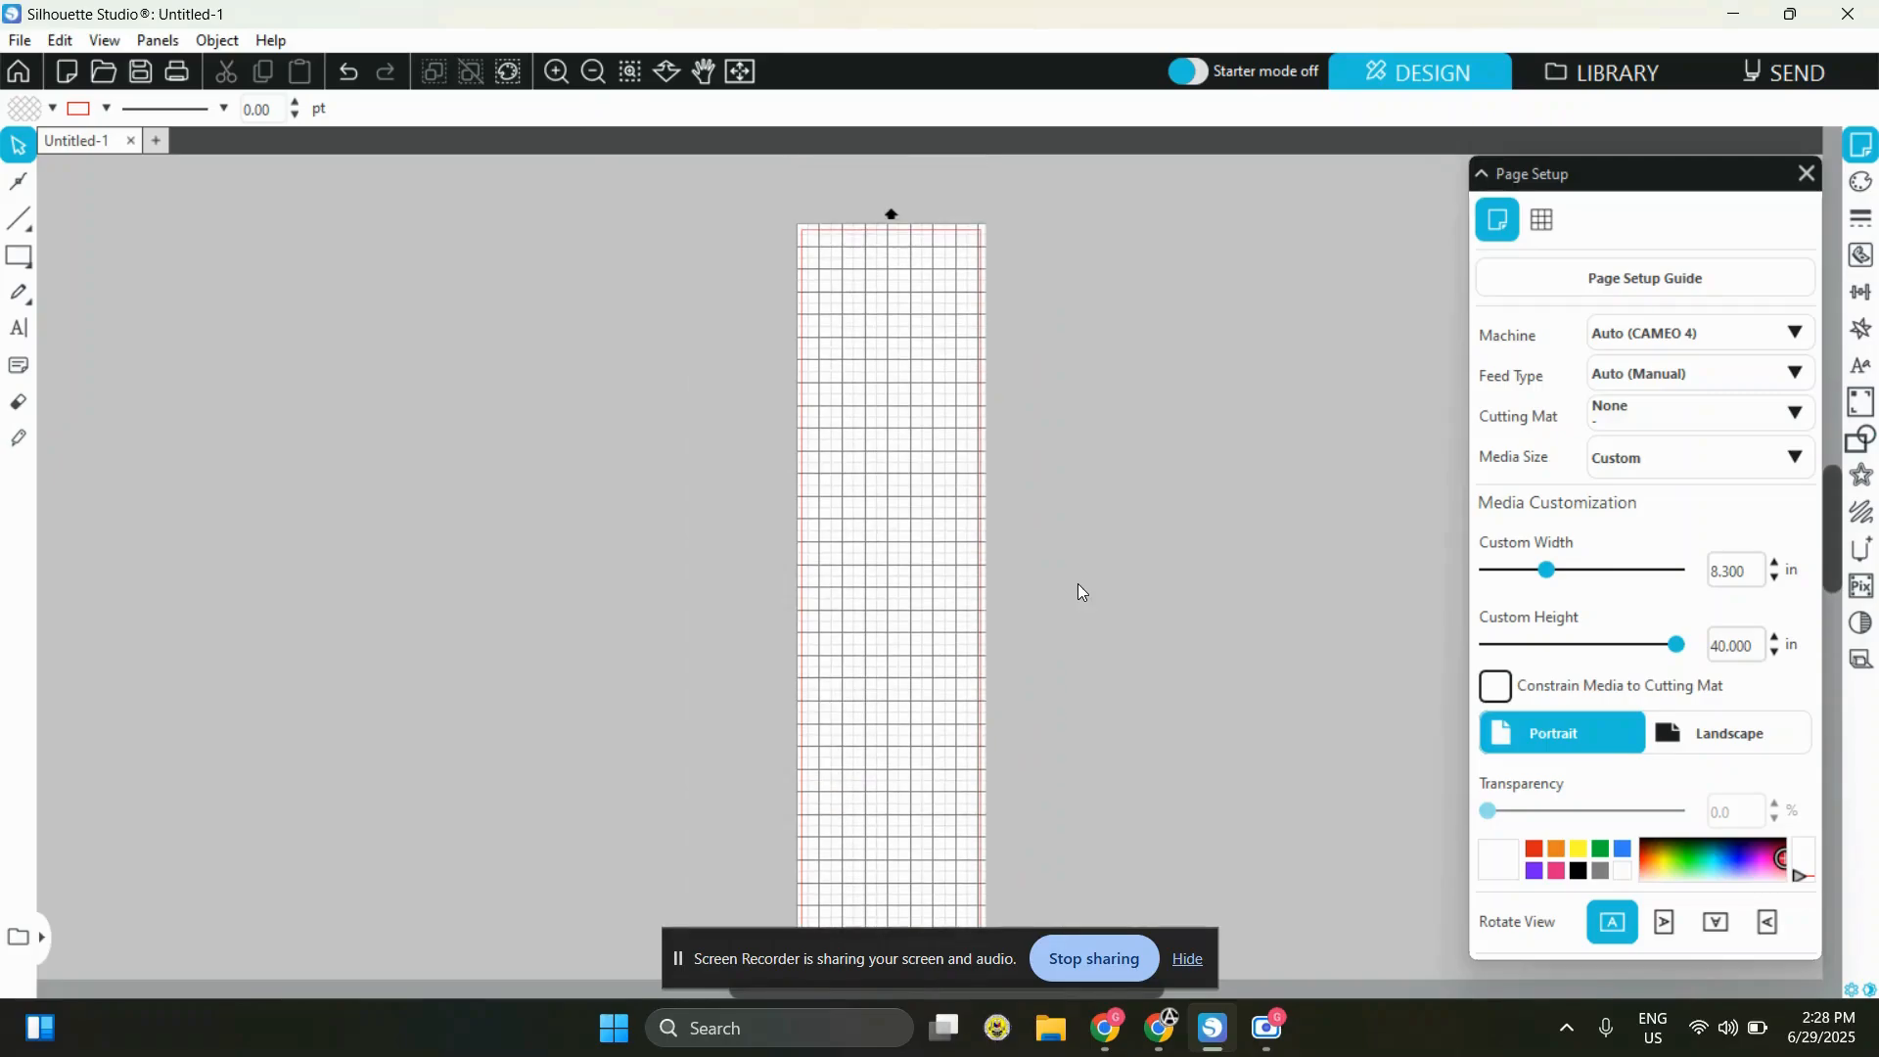
{"action": "scroll", "coordinate": [1080, 591], "scroll_direction": "up", "scroll_amount": 3}
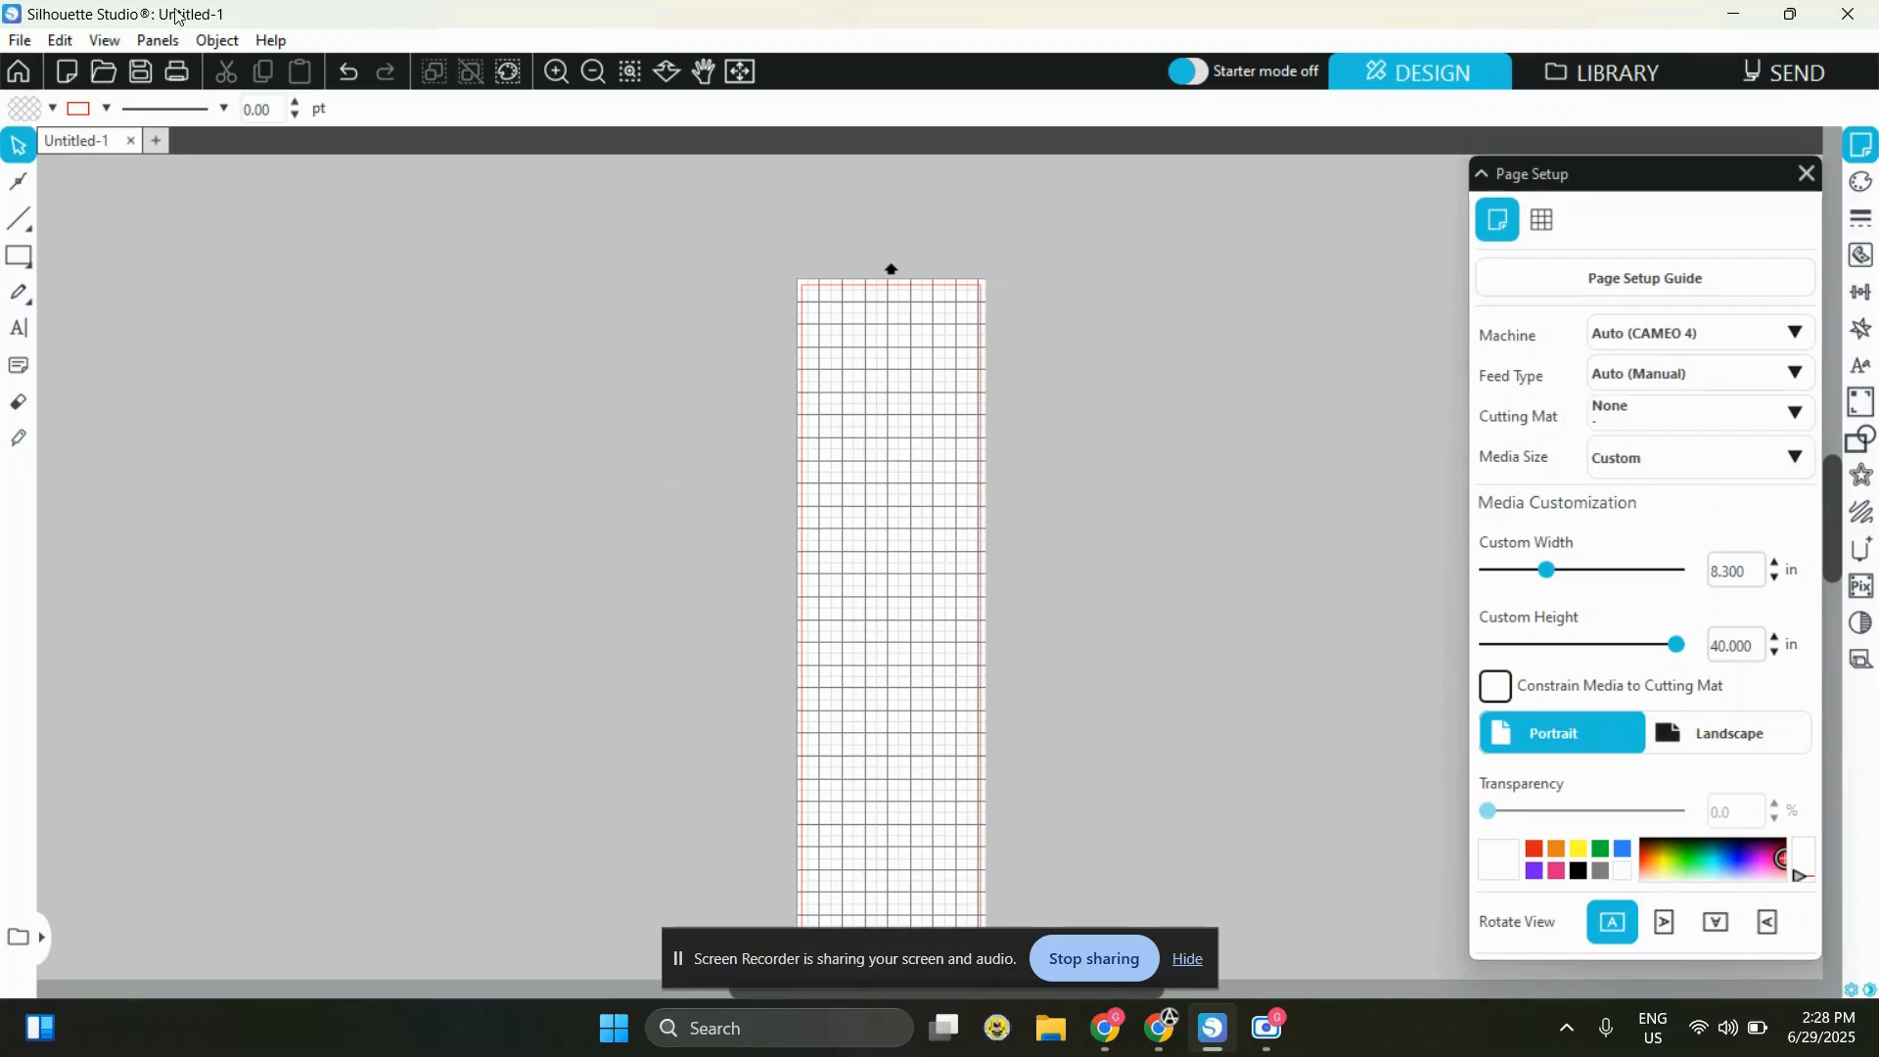
Open the downloaded DEPED ID LANYARD V1 image from the Downloads folder
{"action": "left_click", "coordinate": [117, 85]}
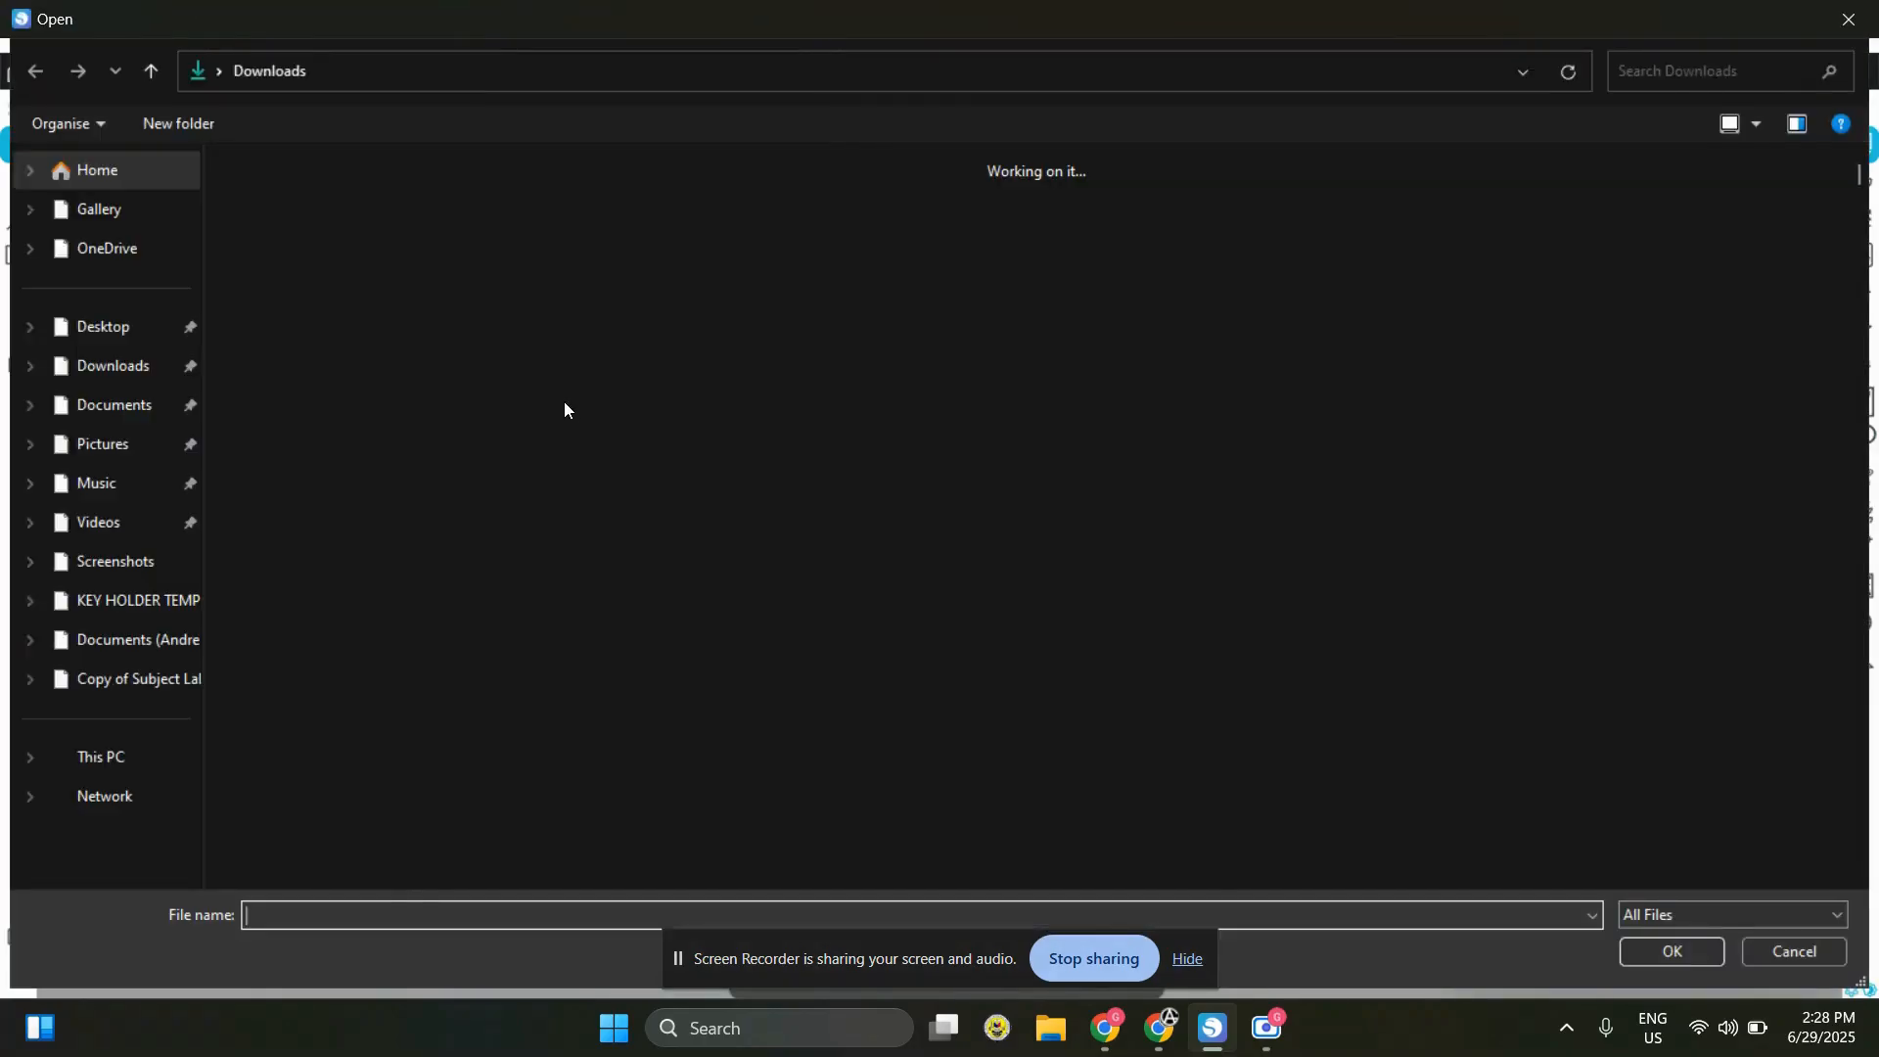
{"action": "double_click", "coordinate": [398, 490]}
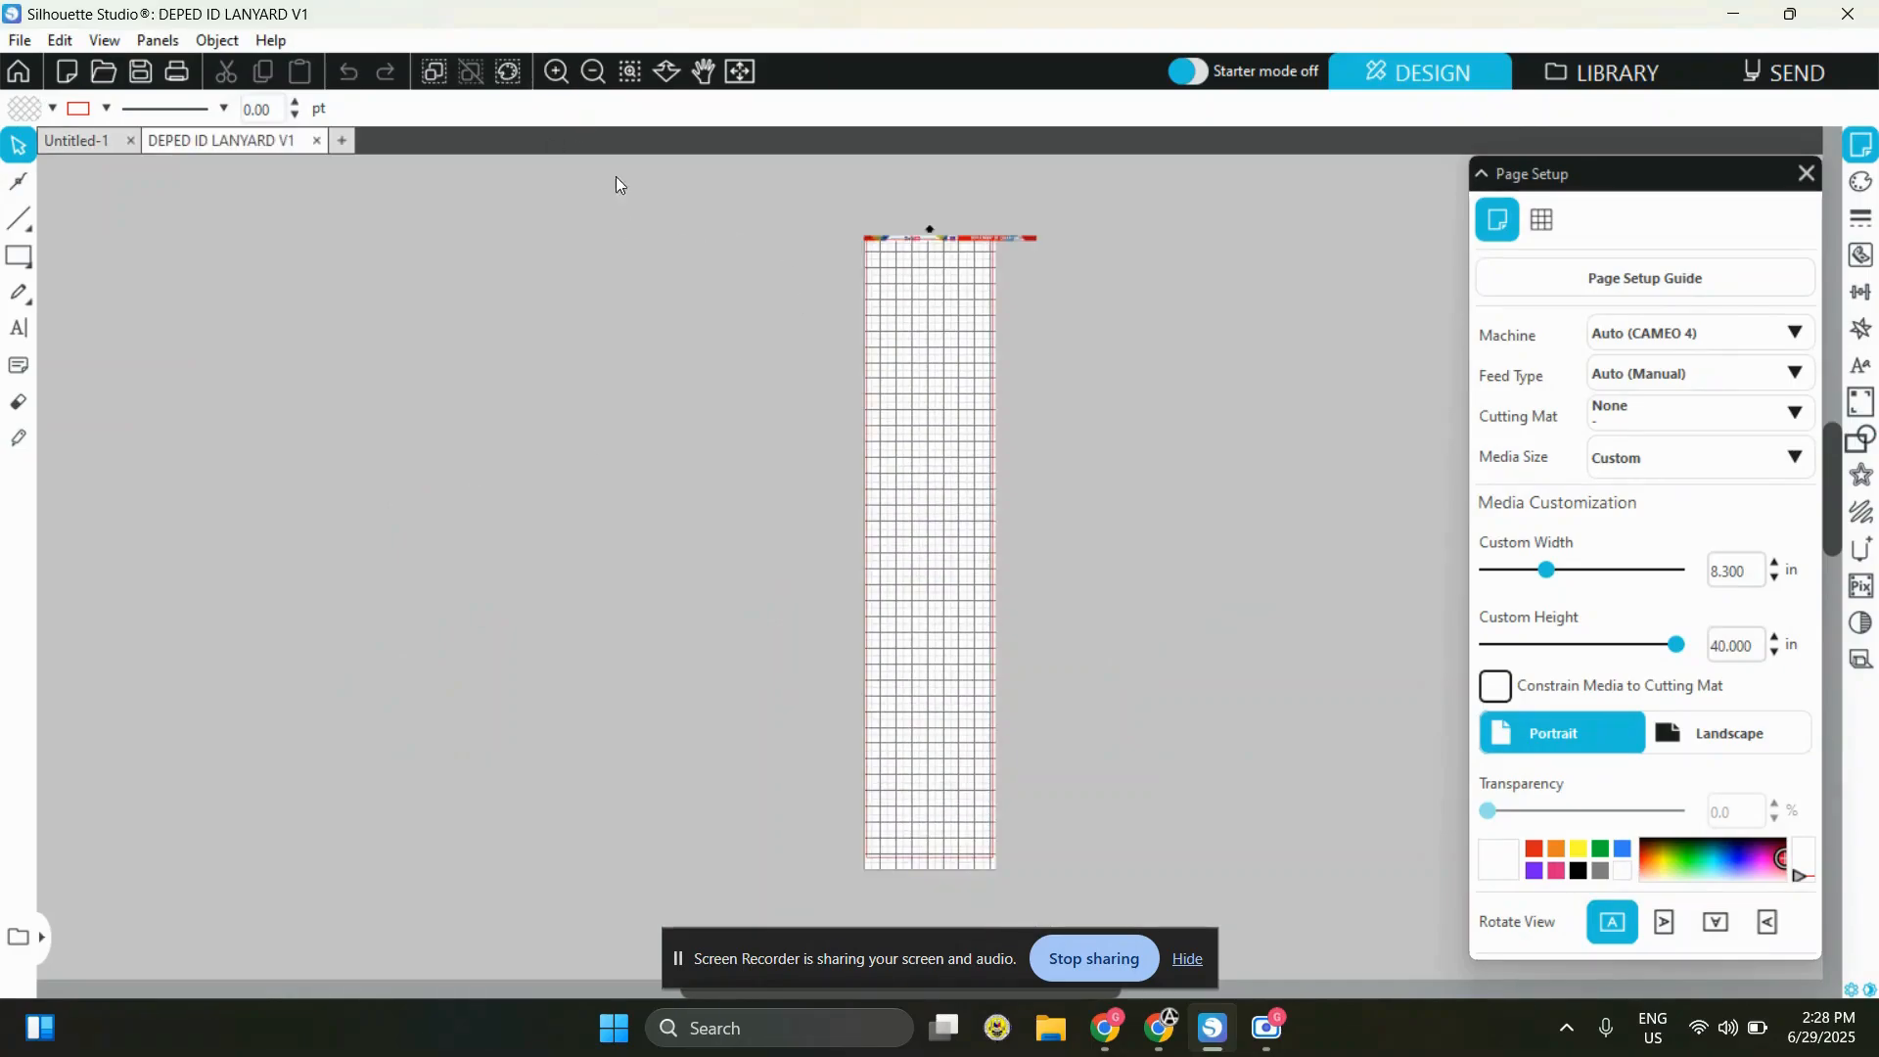
{"action": "left_click", "coordinate": [557, 70]}
{"action": "scroll", "coordinate": [720, 458], "scroll_direction": "up", "scroll_amount": 5}
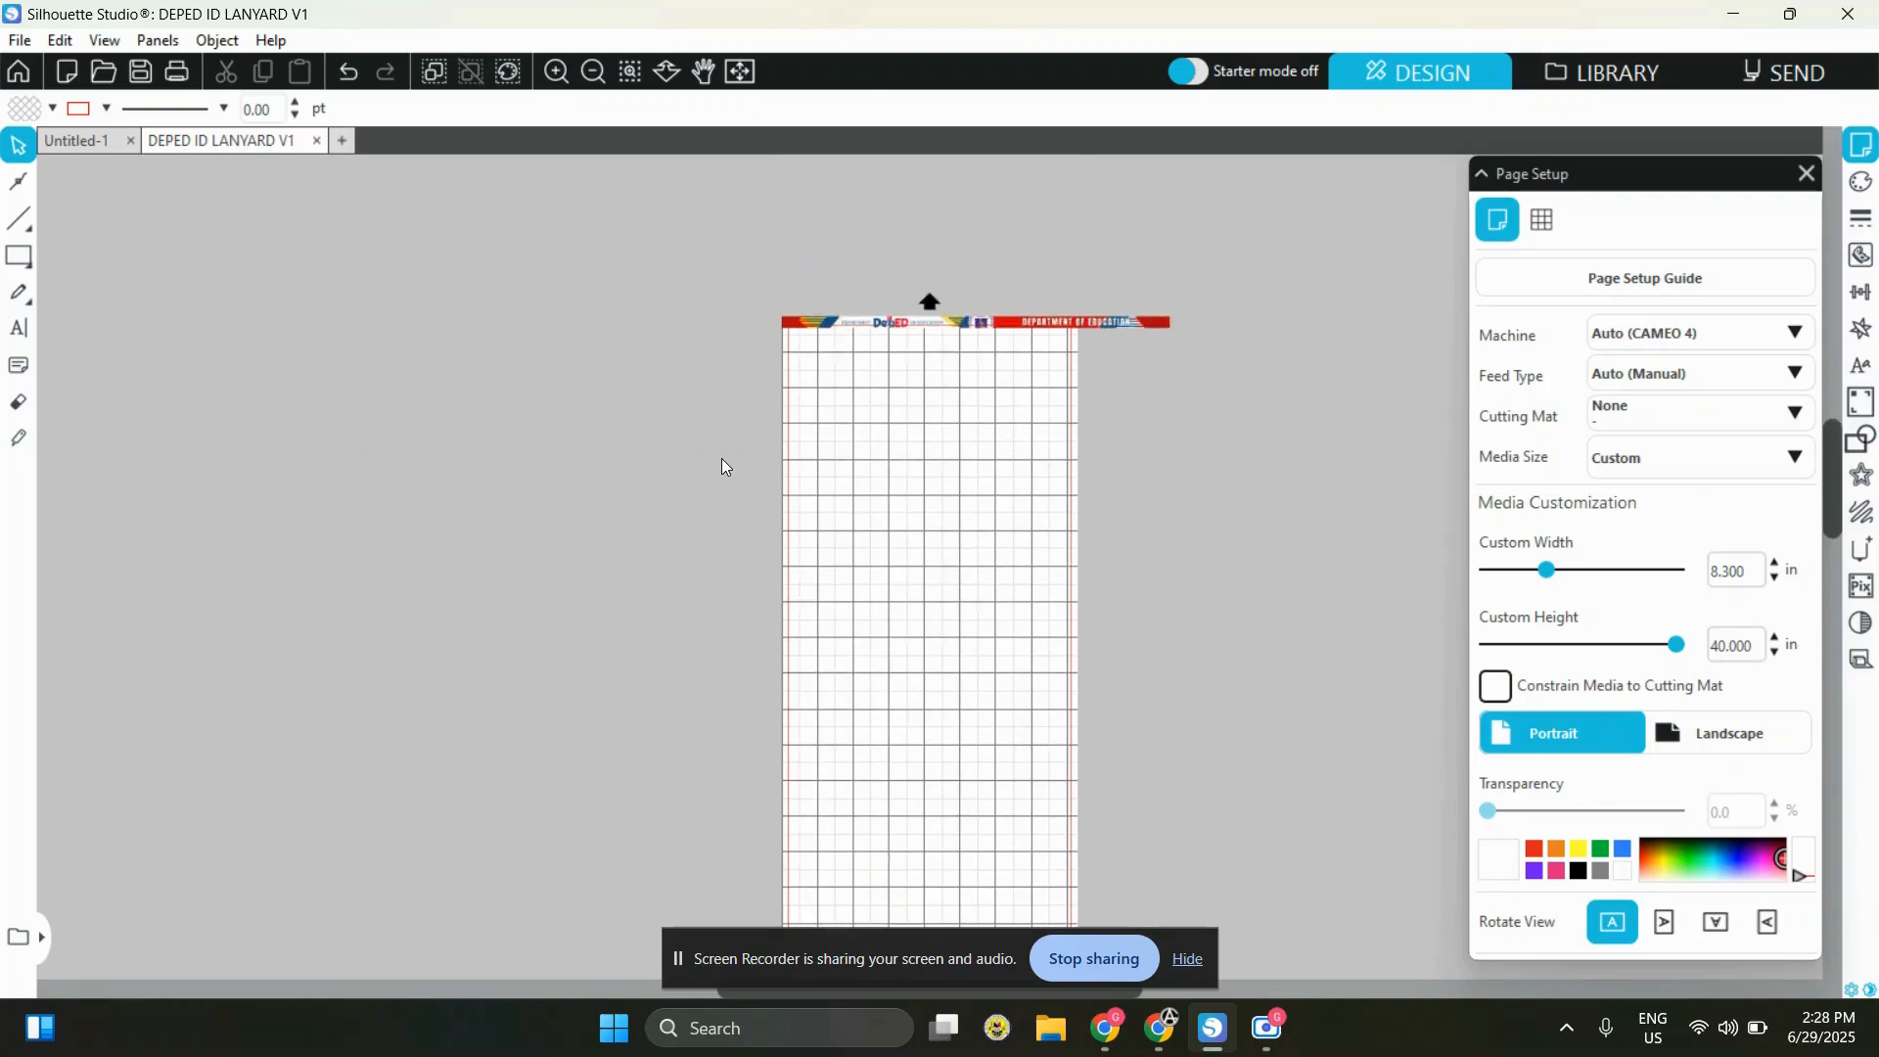
Resize the lanyard image to 34 in long and 1 in wide, and stand it vertically near the page's left edge
{"action": "left_click", "coordinate": [979, 378]}
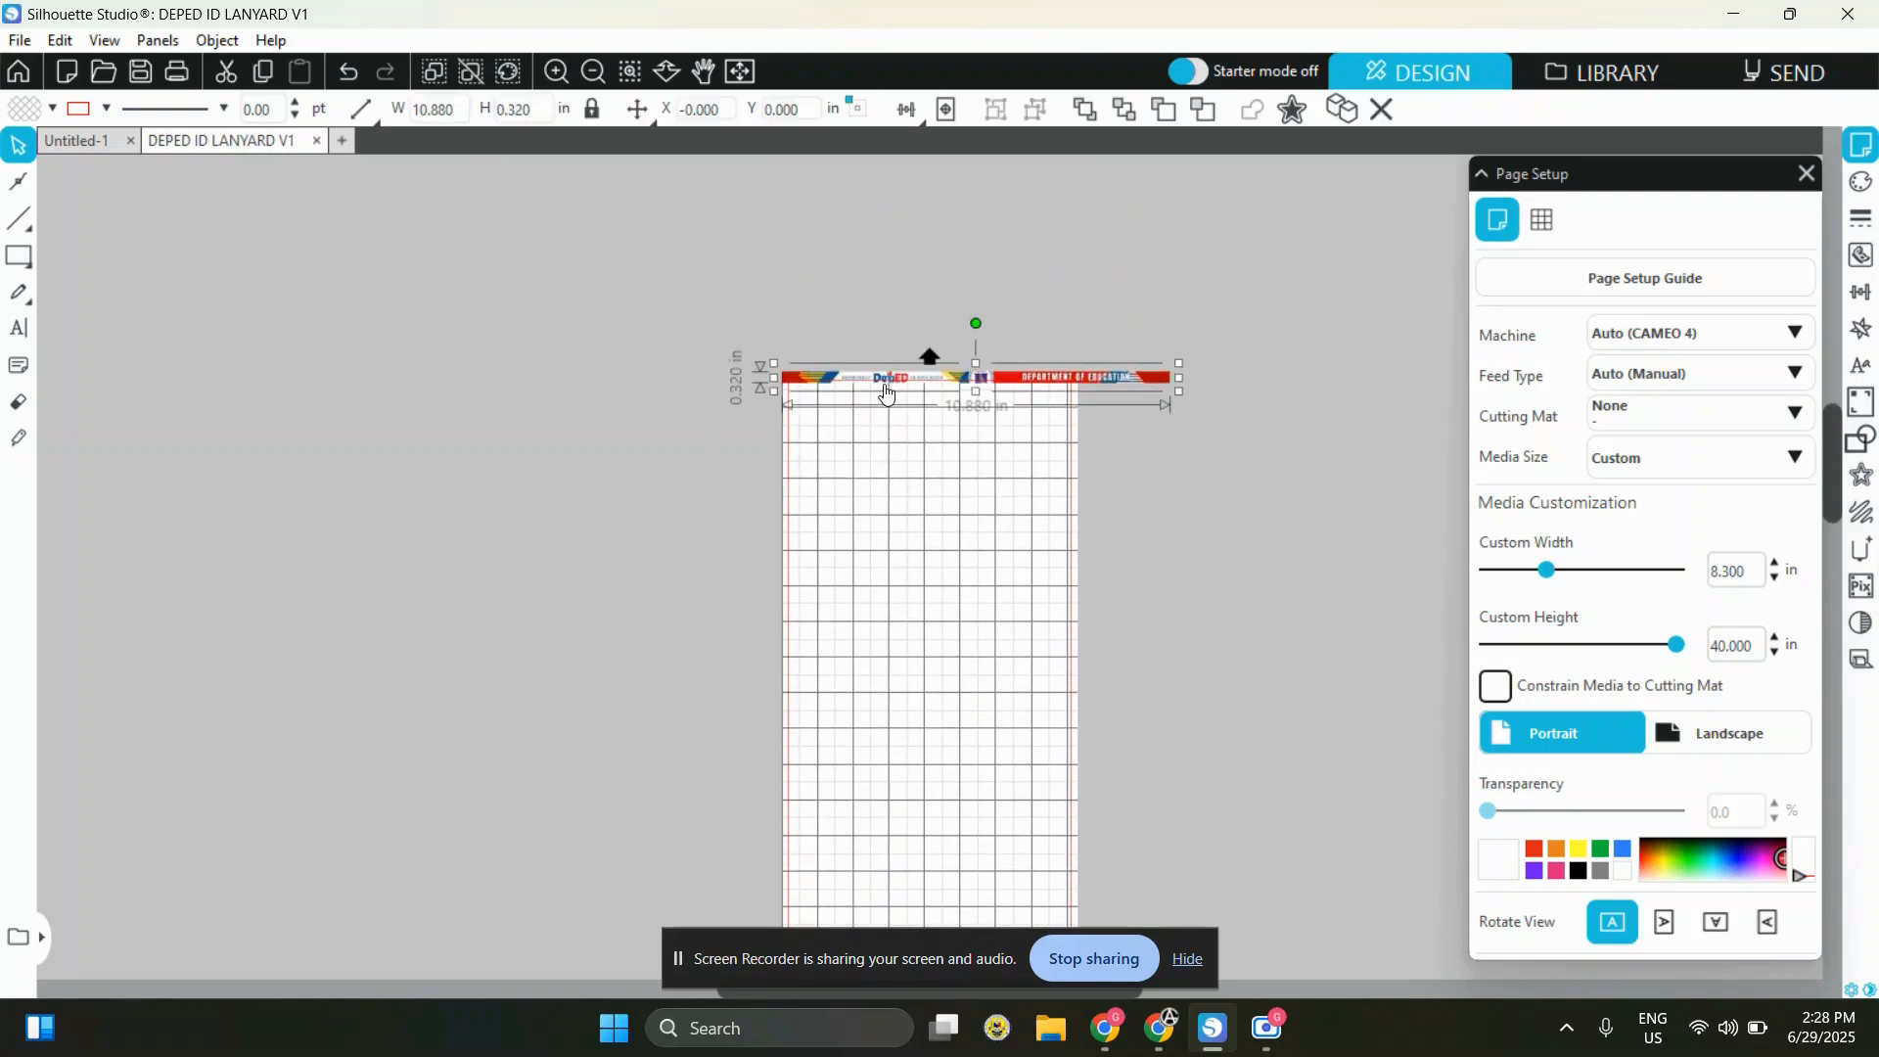
{"action": "left_click", "coordinate": [465, 112]}
{"action": "type", "text": "1"}
{"action": "key", "text": "Return"}
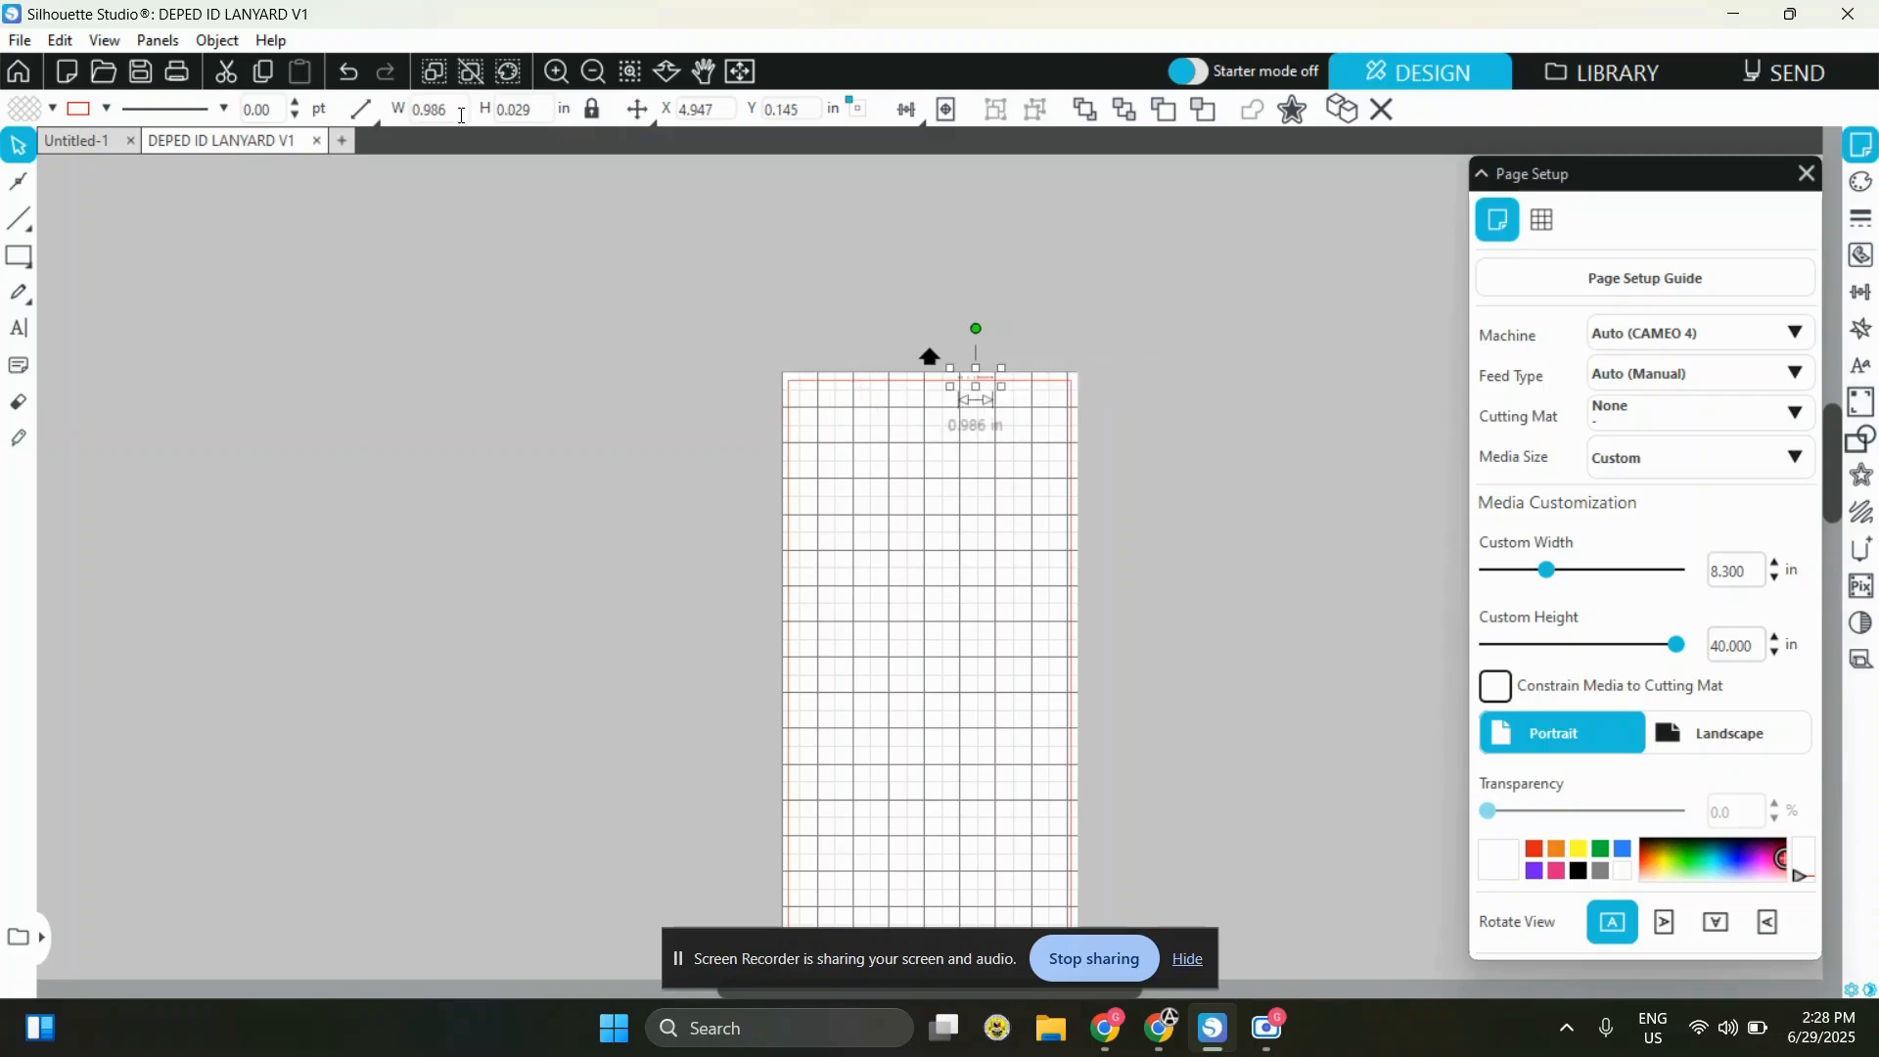
{"action": "left_click", "coordinate": [529, 113]}
{"action": "type", "text": "3"}
{"action": "key", "text": "BackSpace"}
{"action": "double_click", "coordinate": [467, 113]}
{"action": "type", "text": "34.000"}
{"action": "key", "text": "Return"}
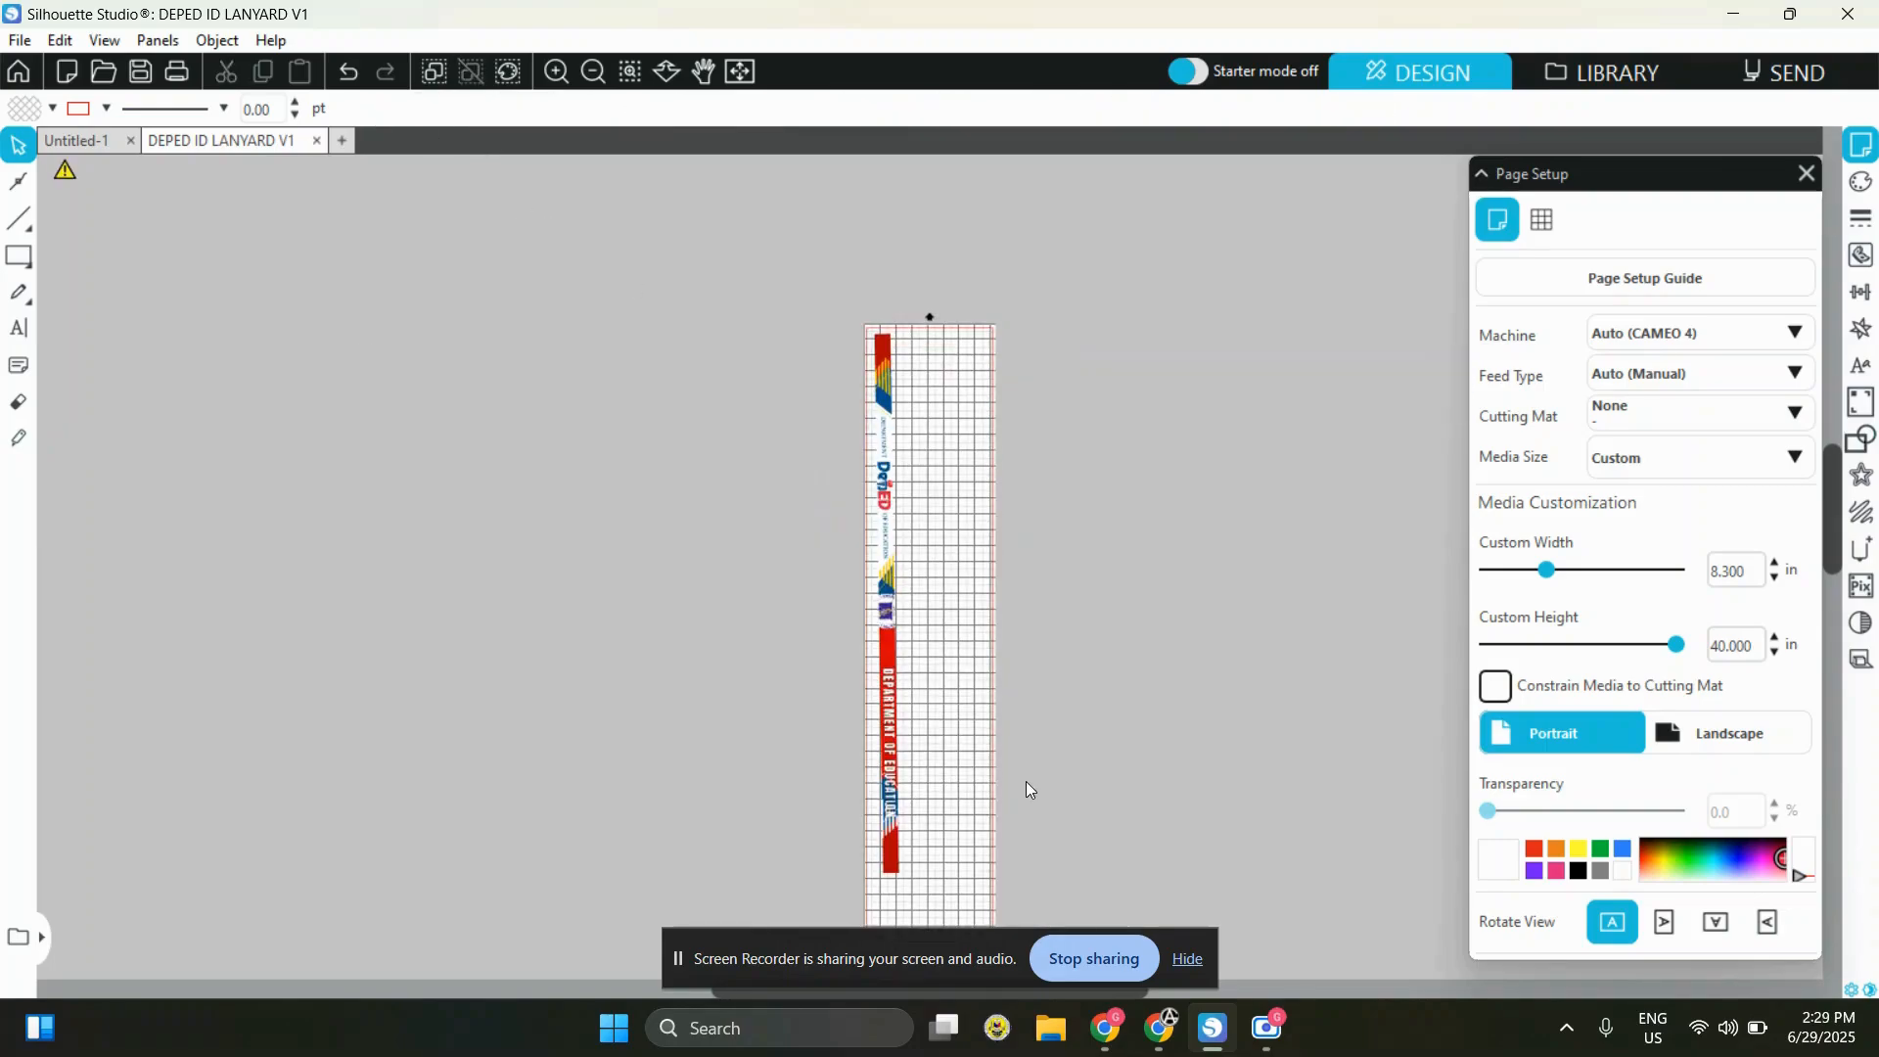
Check the empty page space above and below the vertical lanyard strip
{"action": "scroll", "coordinate": [979, 714], "scroll_direction": "down", "scroll_amount": 5}
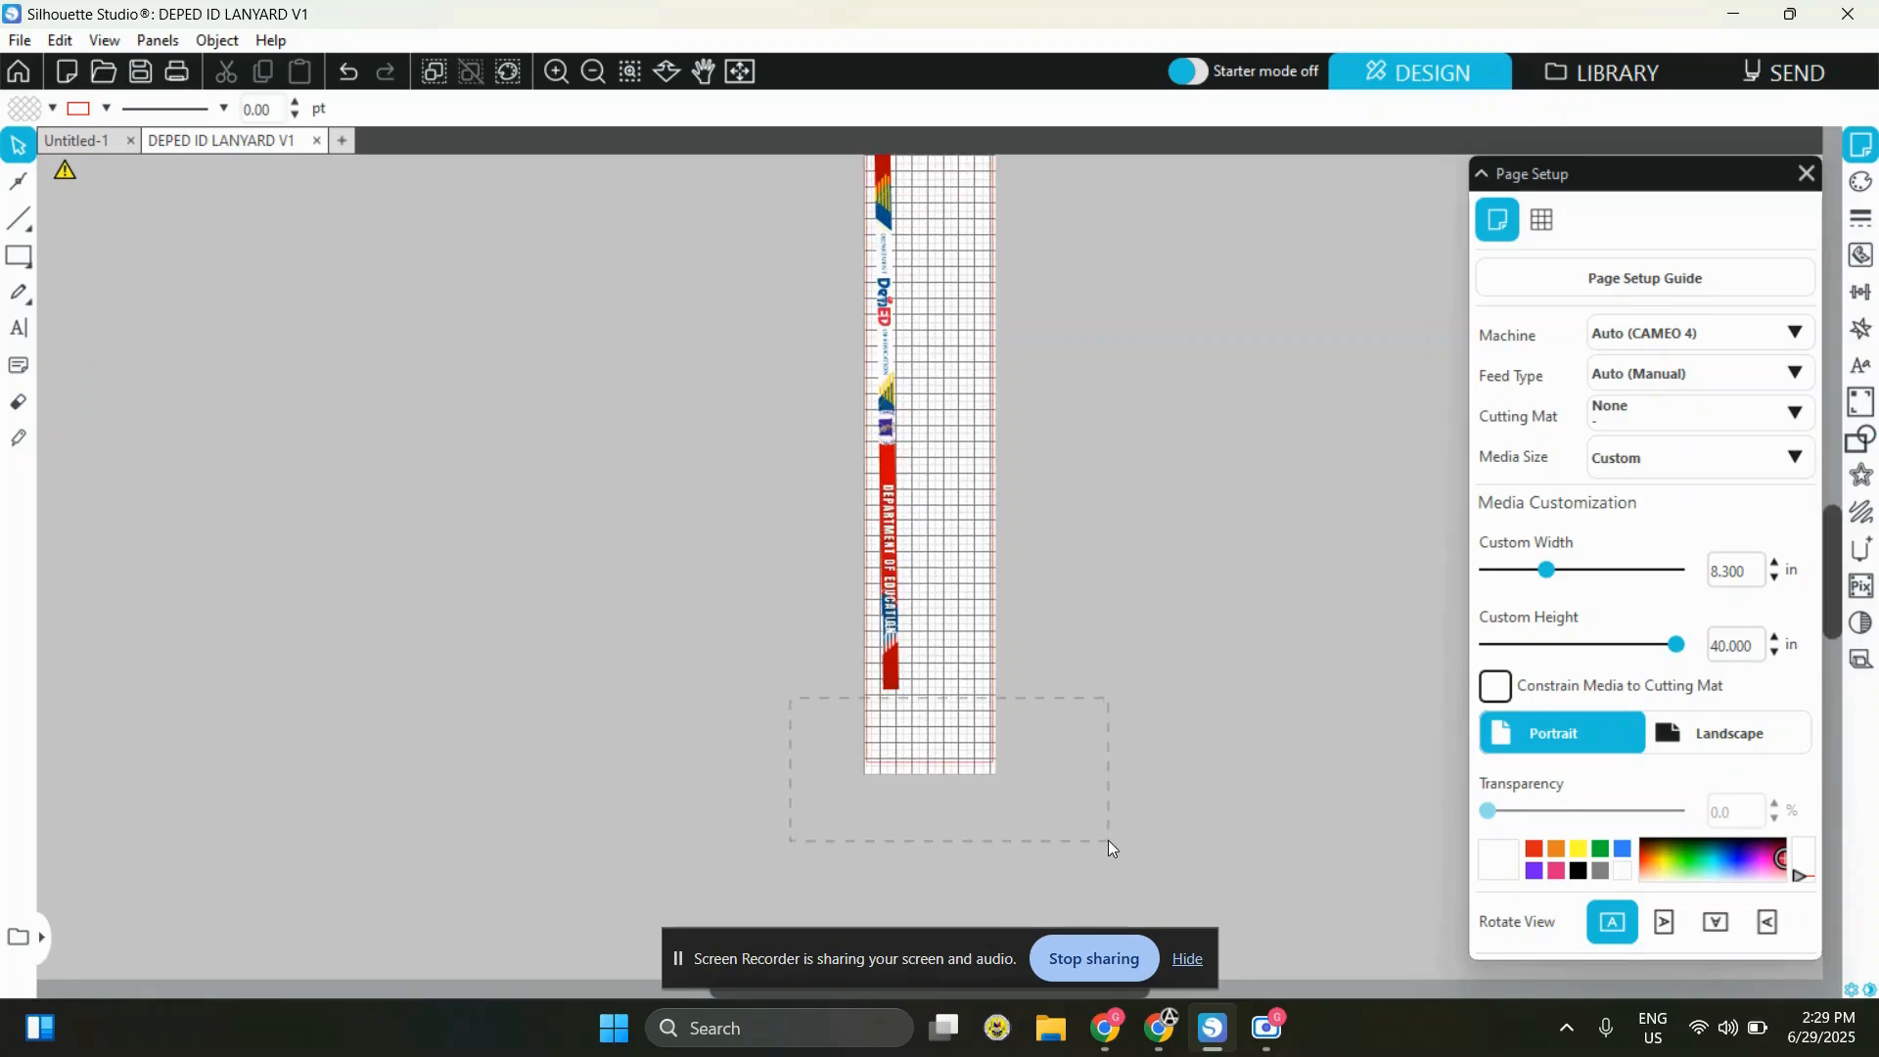
{"action": "scroll", "coordinate": [881, 597], "scroll_direction": "up", "scroll_amount": 2}
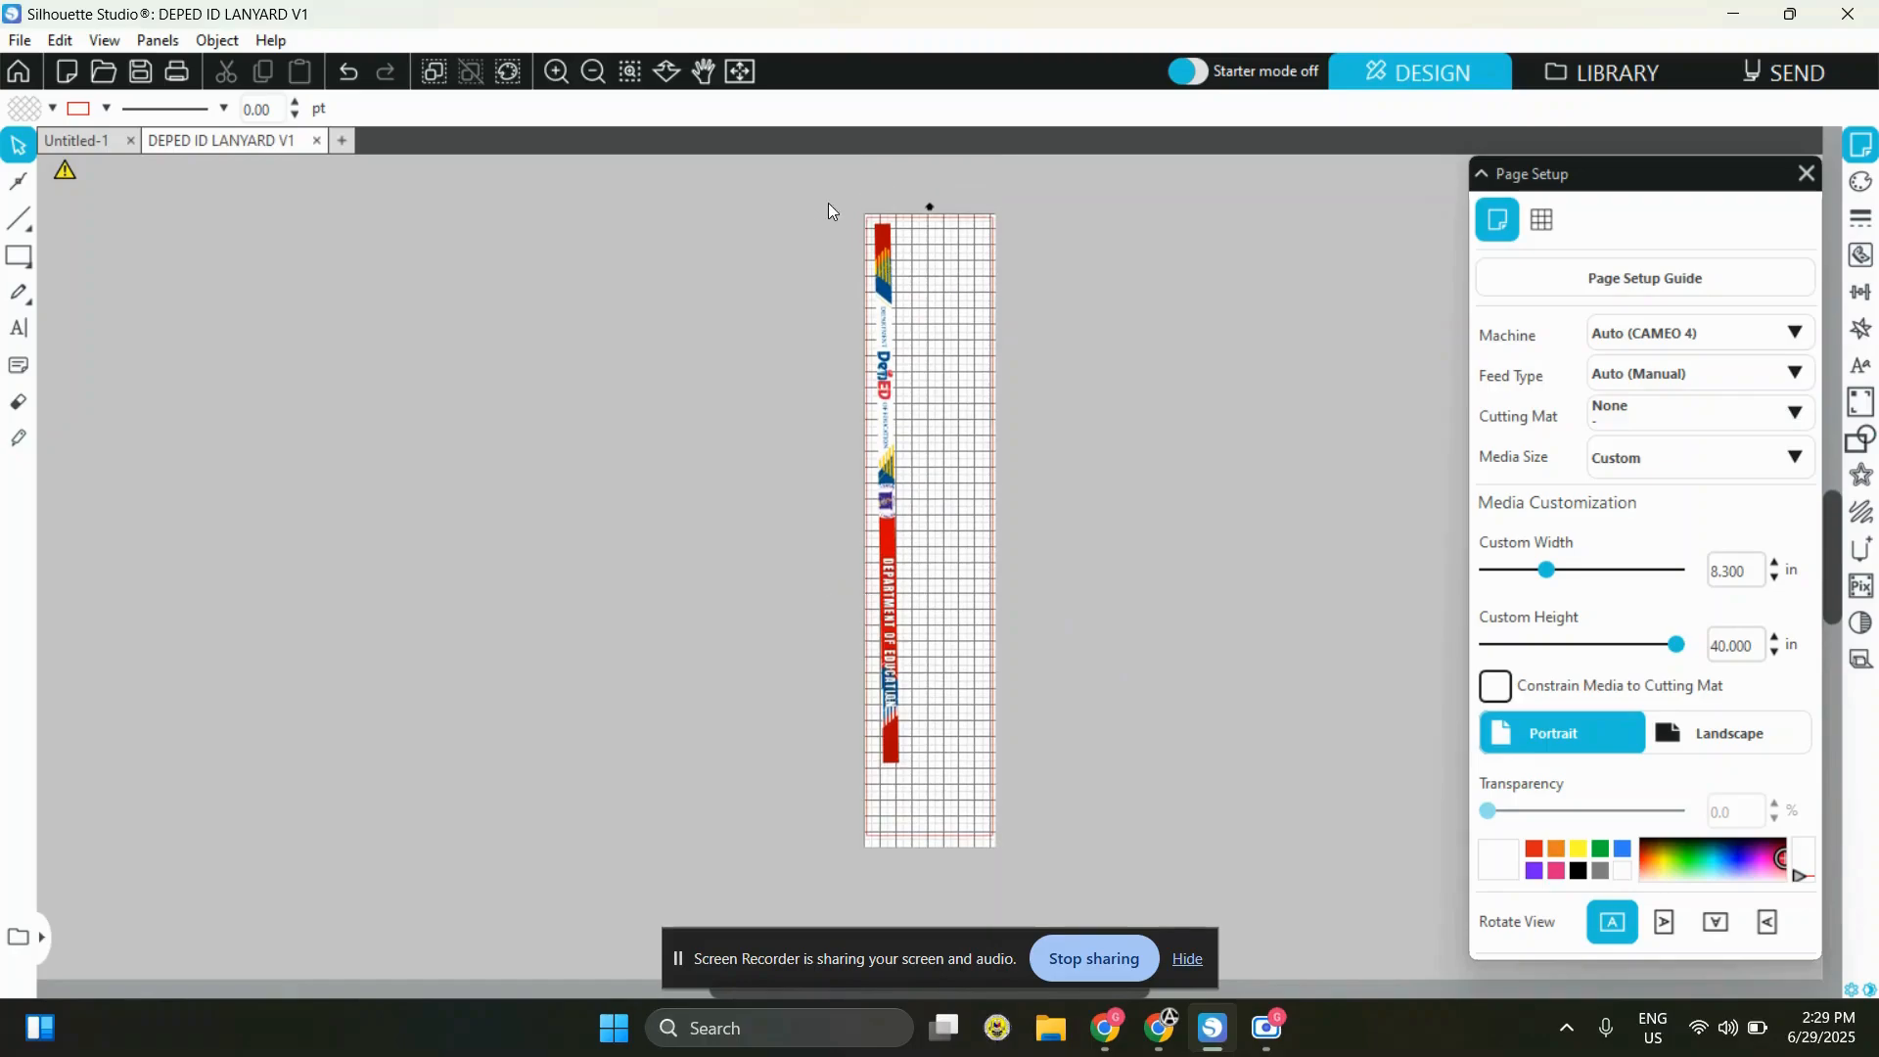
{"action": "left_click_drag", "start_coordinate": [861, 217], "coordinate": [994, 269]}
{"action": "left_click_drag", "start_coordinate": [990, 787], "coordinate": [999, 867]}
{"action": "left_click", "coordinate": [1112, 709]}
{"action": "scroll", "coordinate": [820, 509], "scroll_direction": "up", "scroll_amount": 2}
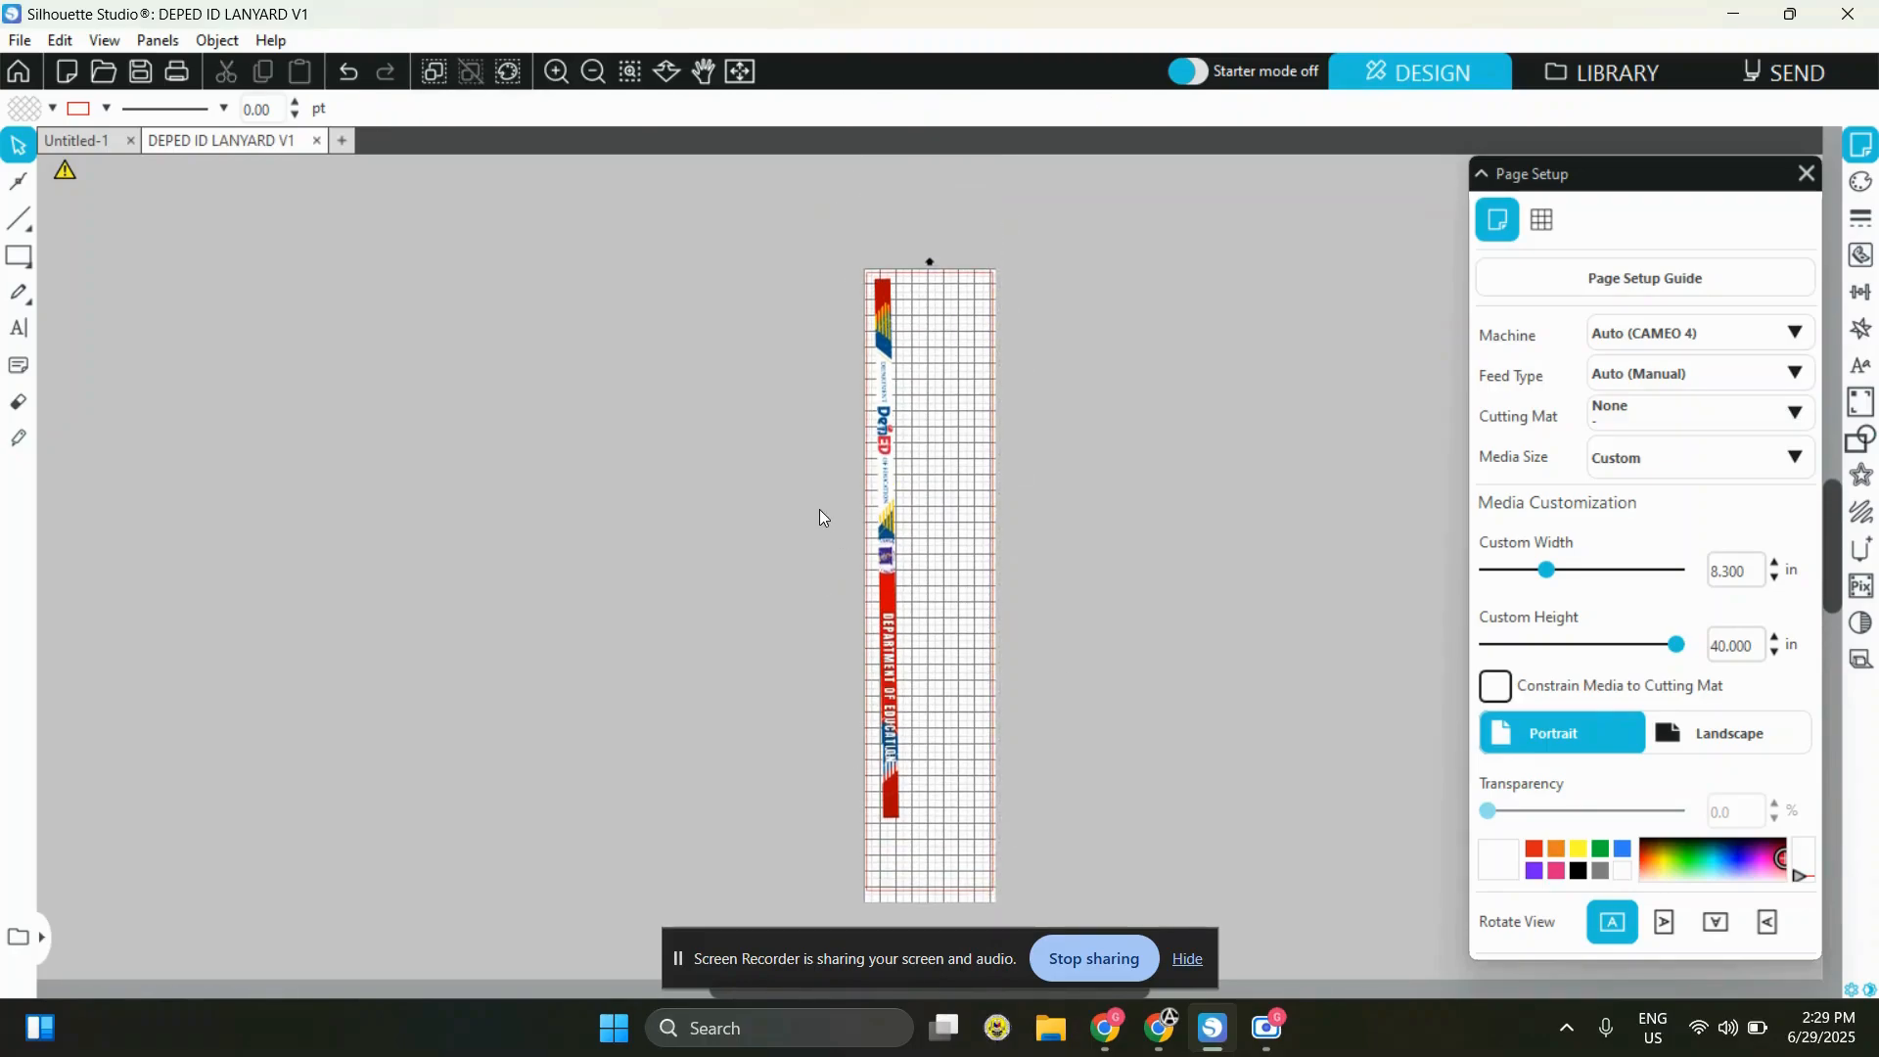
Duplicate the vertical lanyard strip twice and line the copies up beside the original
{"action": "scroll", "coordinate": [819, 509], "scroll_direction": "left", "scroll_amount": 2}
{"action": "left_click", "coordinate": [557, 70]}
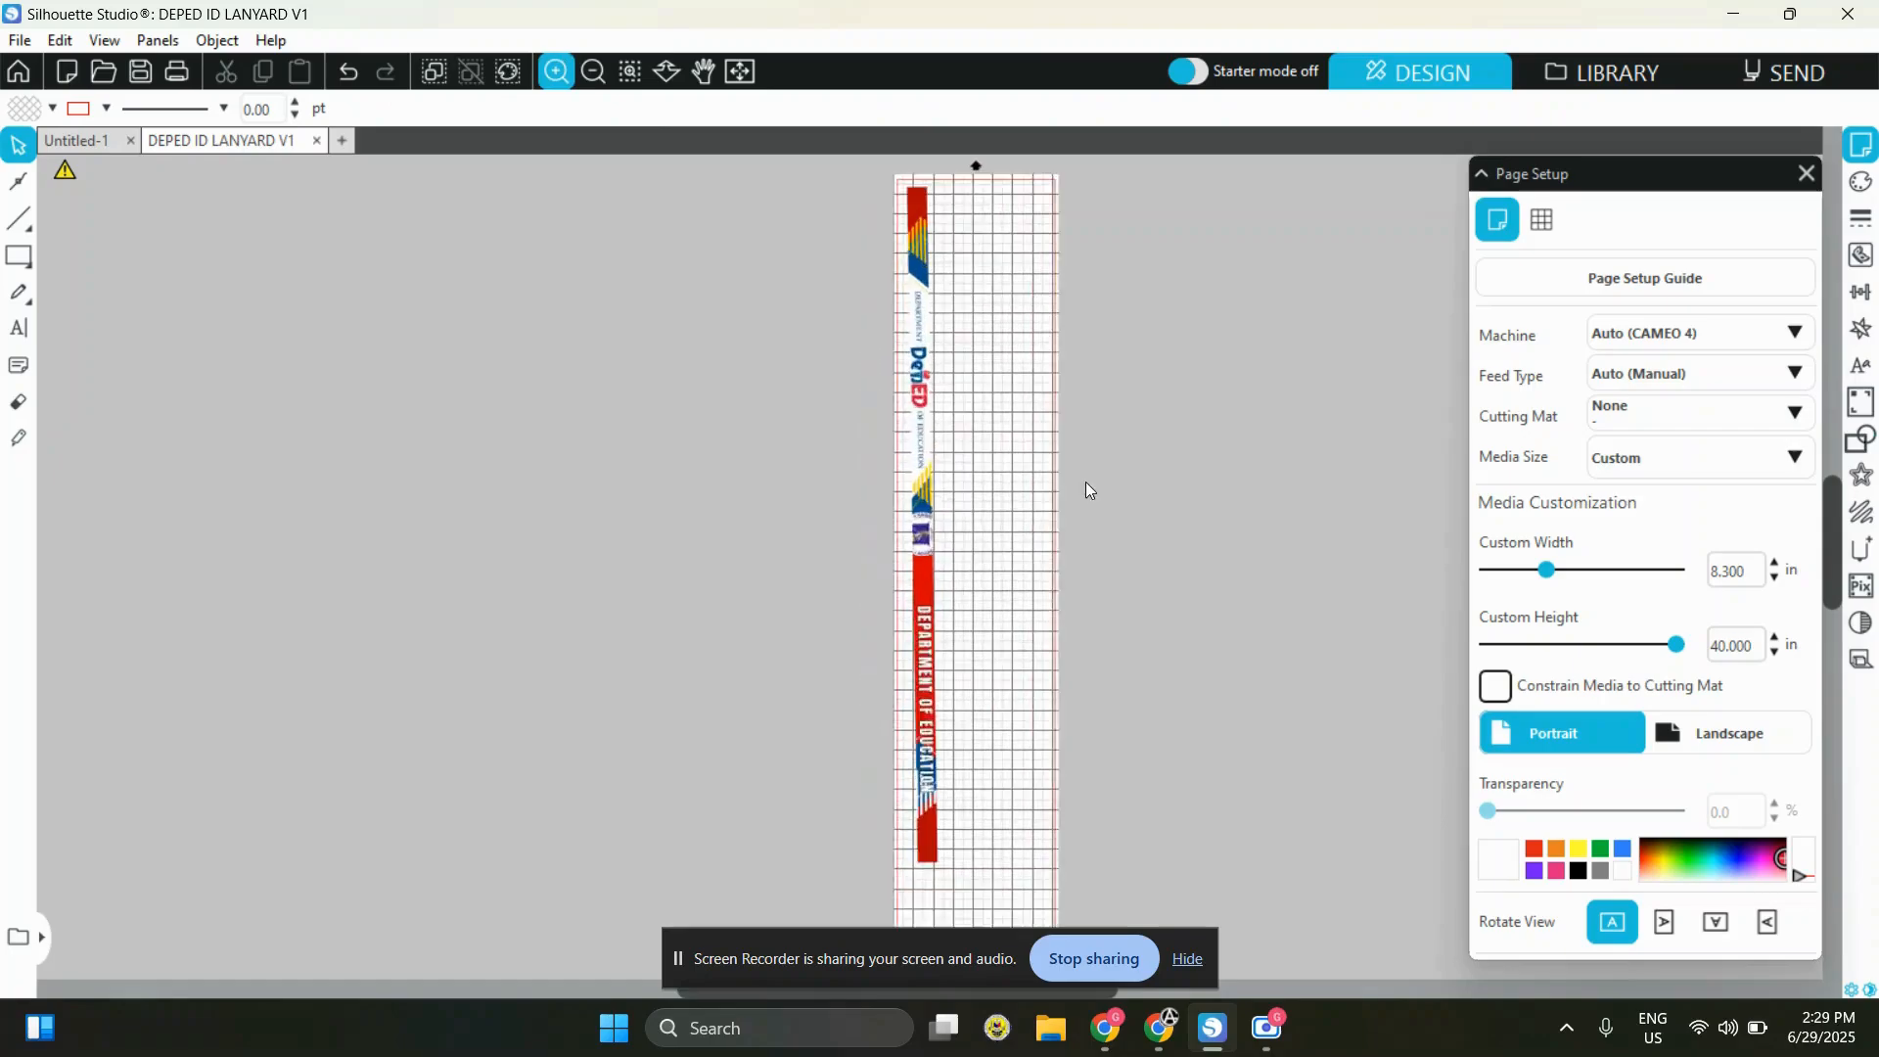
{"action": "scroll", "coordinate": [607, 195], "scroll_direction": "up", "scroll_amount": 2}
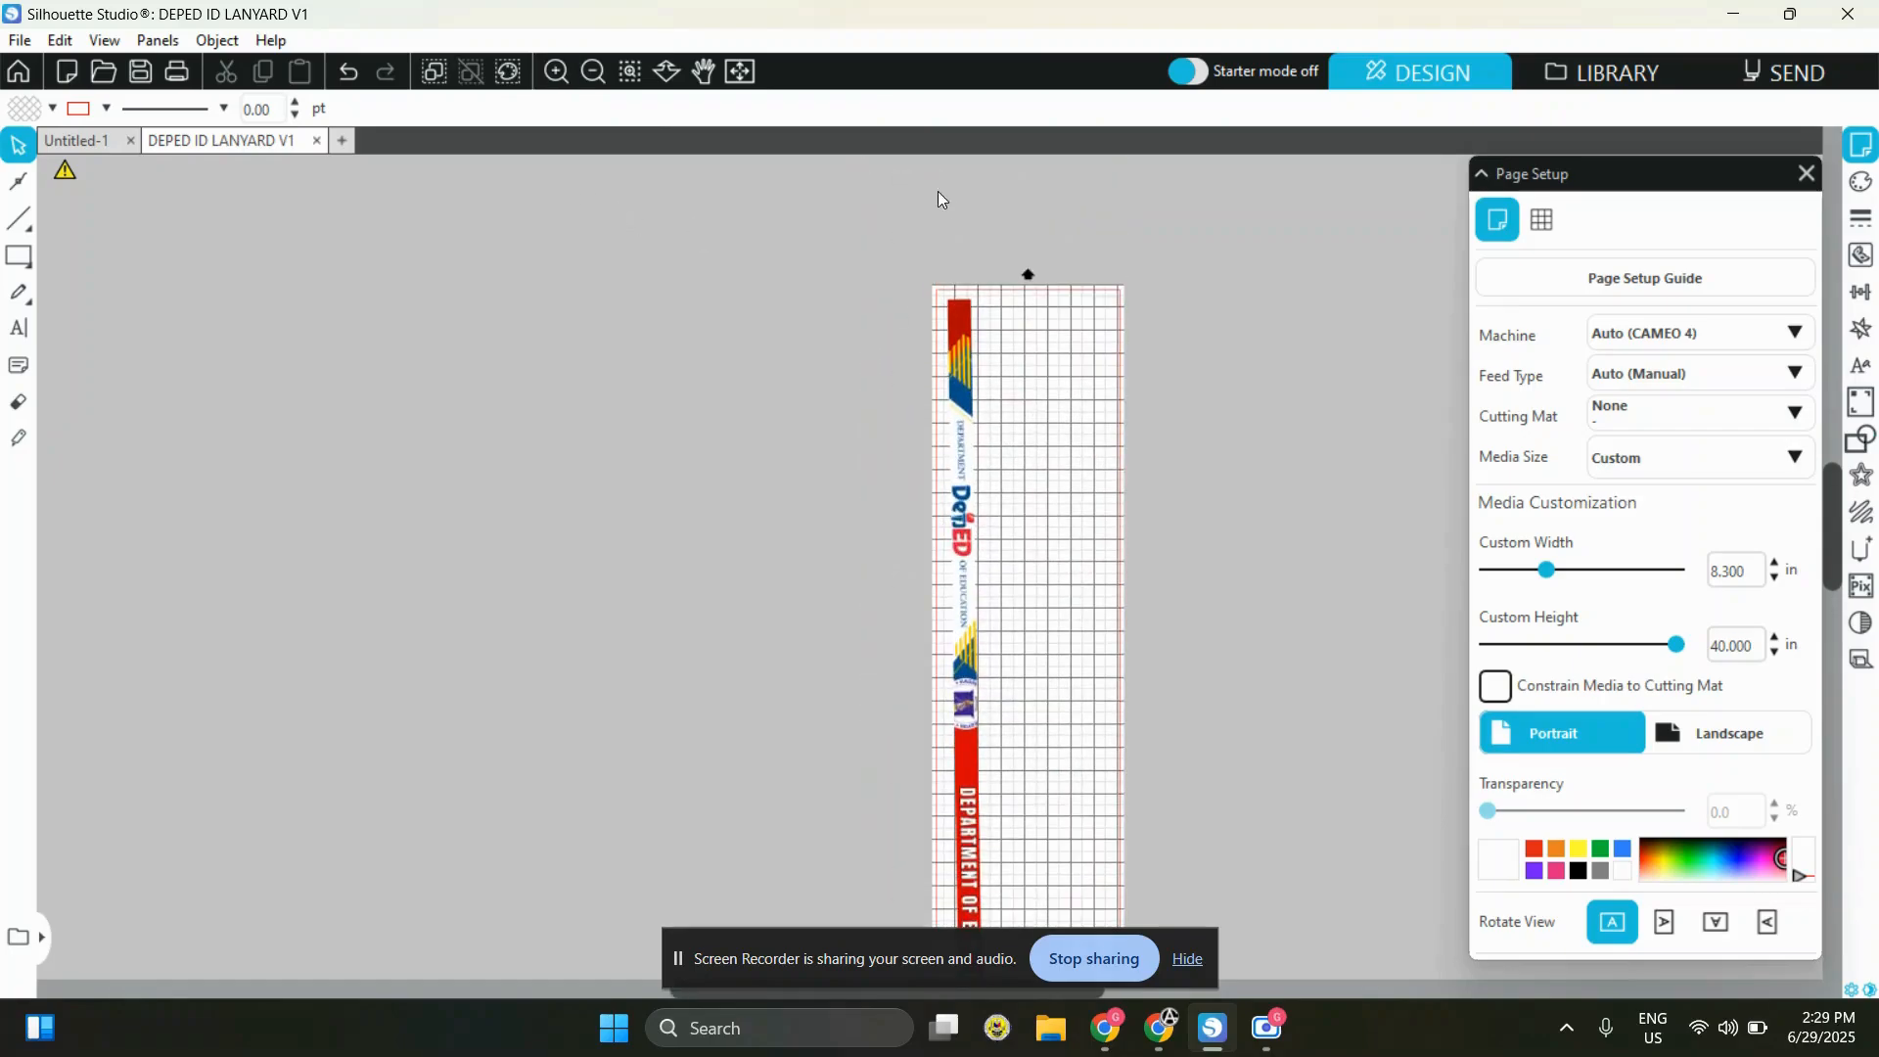
{"action": "left_click", "coordinate": [558, 70]}
{"action": "scroll", "coordinate": [1194, 460], "scroll_direction": "up", "scroll_amount": 2}
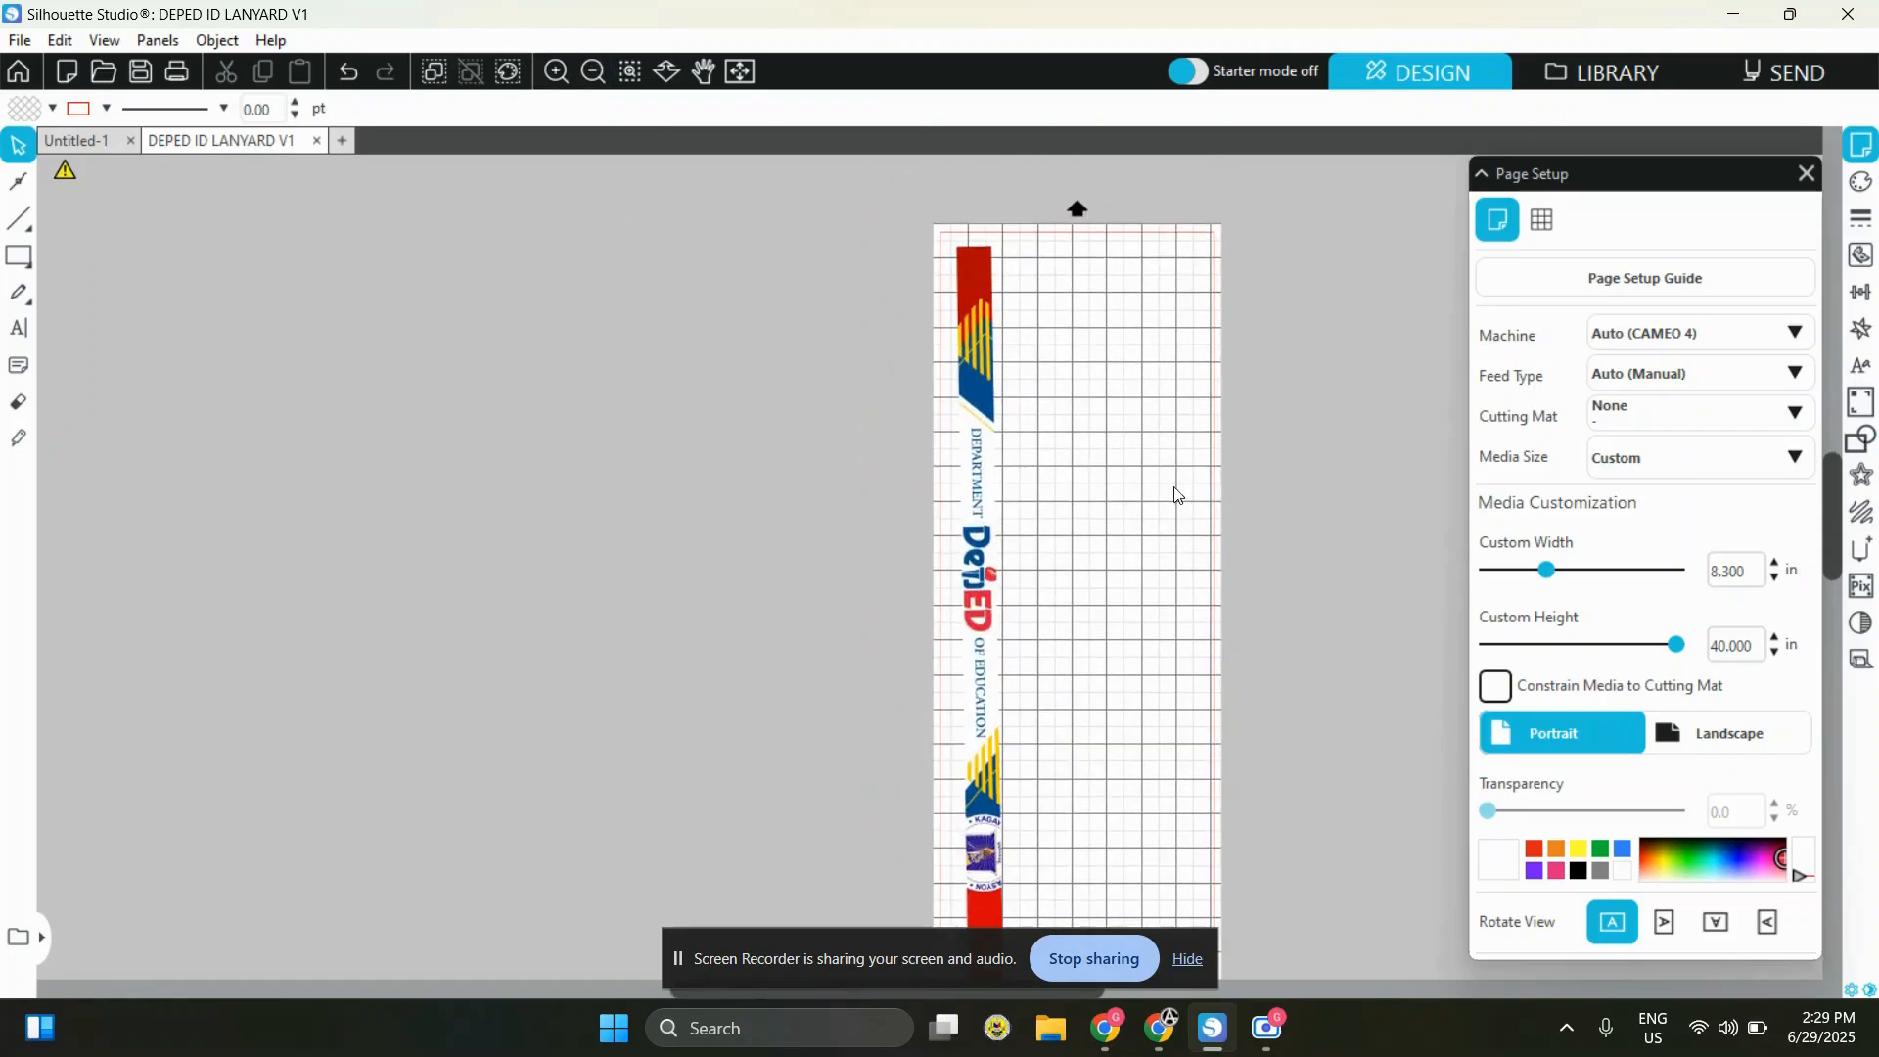
{"action": "left_click", "coordinate": [988, 372]}
{"action": "key", "text": "ctrl+c"}
{"action": "key", "text": "ctrl+v"}
{"action": "left_click_drag", "start_coordinate": [1005, 347], "coordinate": [1091, 307]}
{"action": "key", "text": "ctrl+v"}
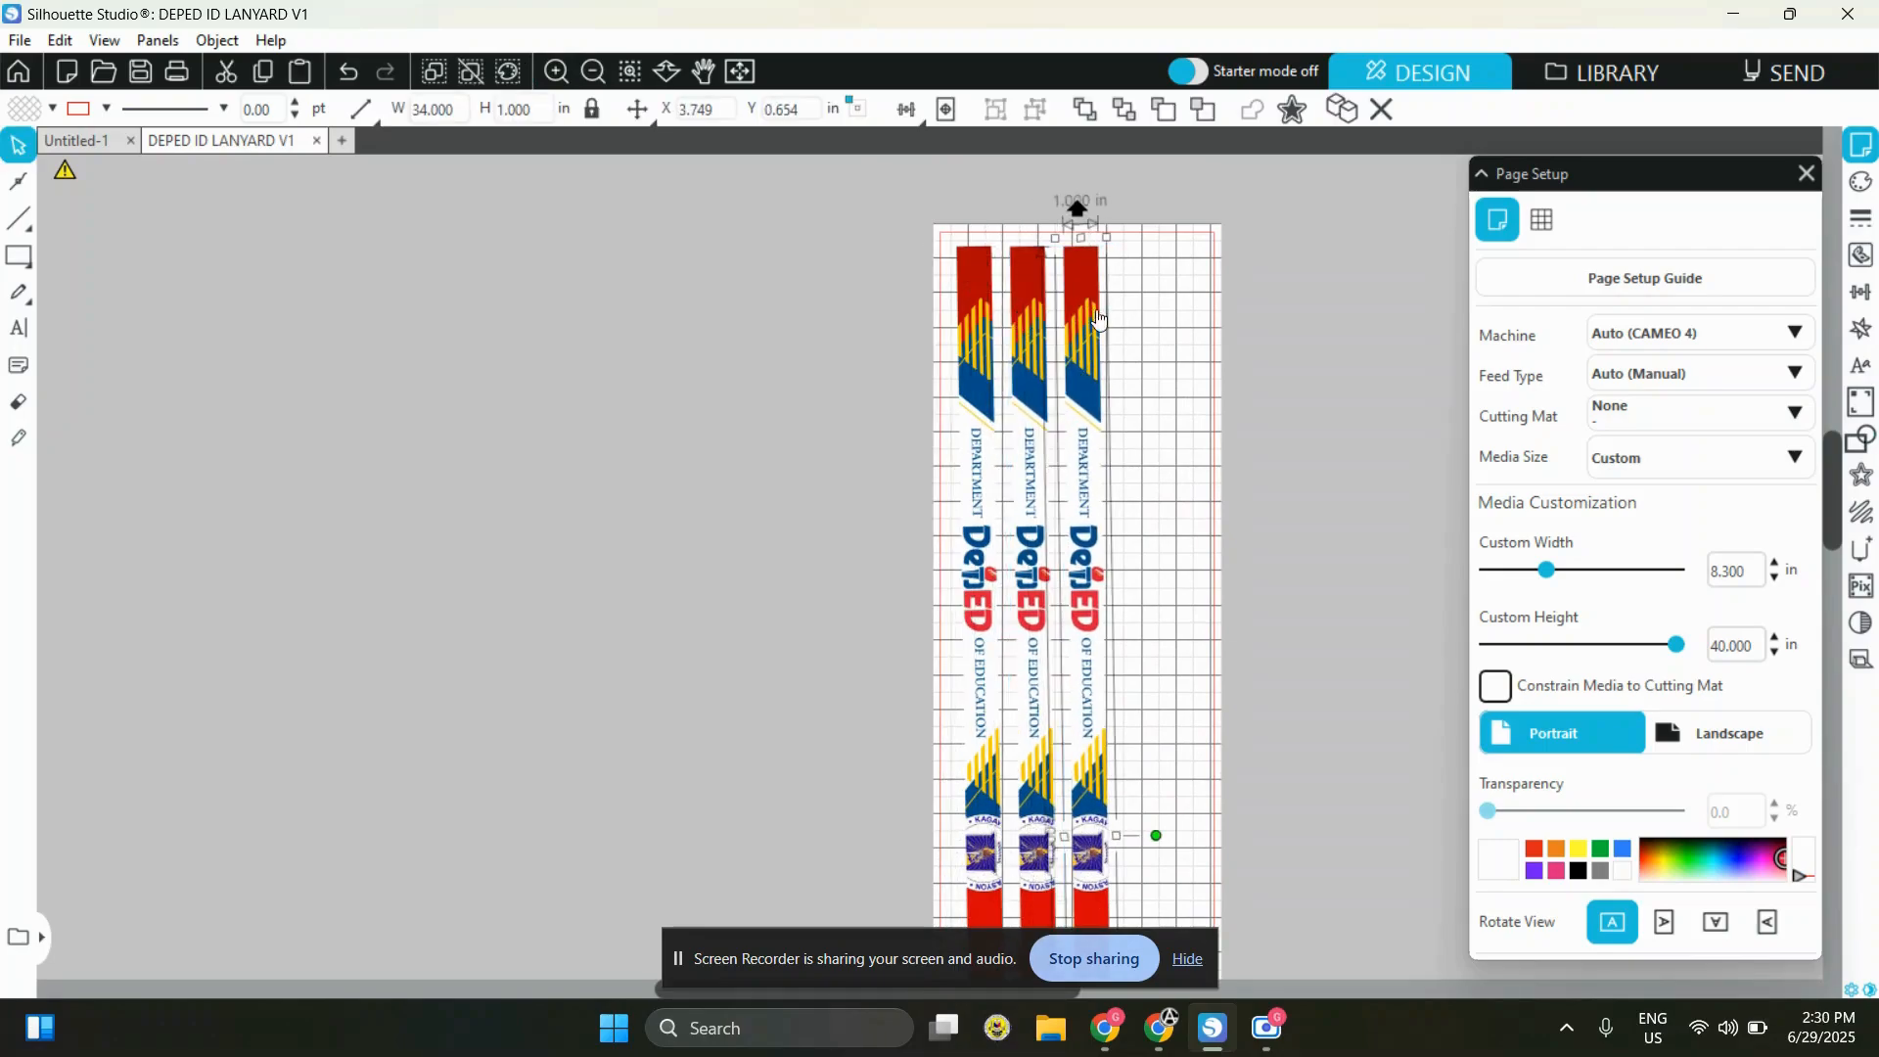
Add two more copies of the lanyard, aligned with the others to form five parallel strips across the page
{"action": "key", "text": "ctrl+v"}
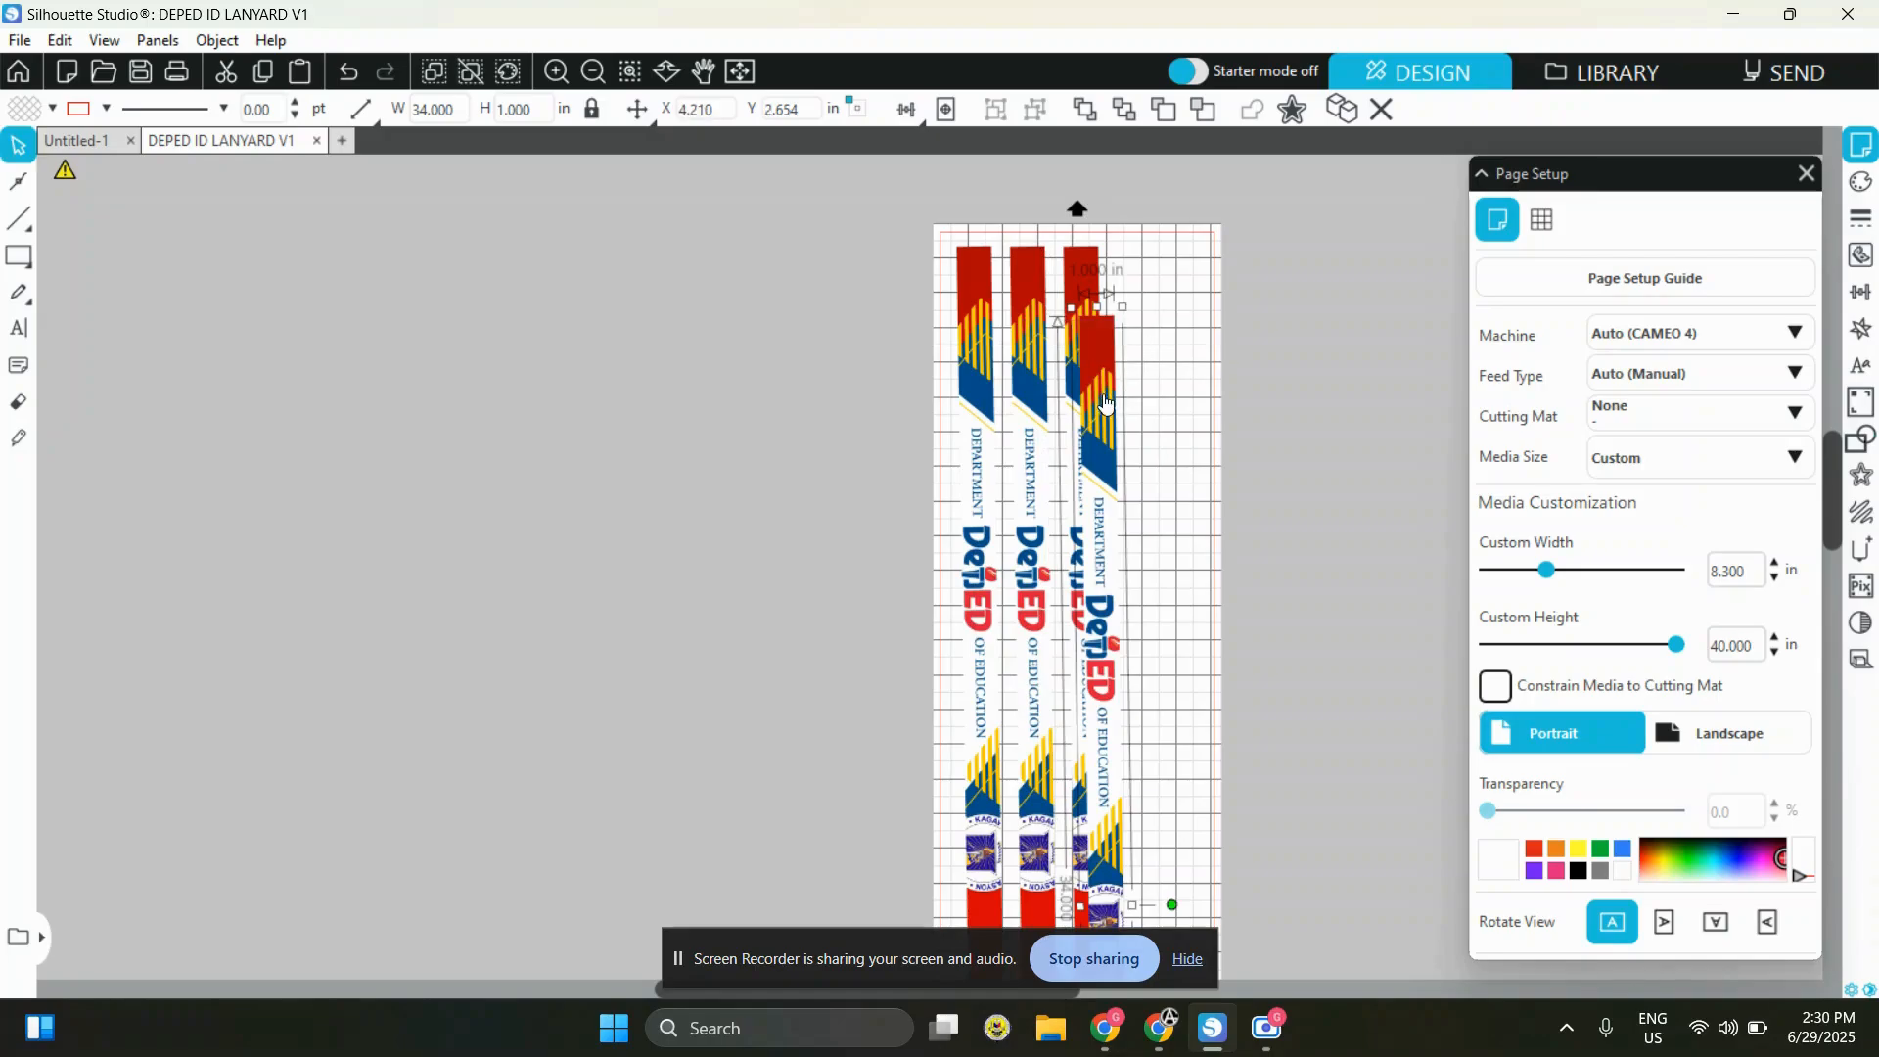
{"action": "left_click_drag", "start_coordinate": [1107, 404], "coordinate": [1143, 335]}
{"action": "left_click_drag", "start_coordinate": [1151, 418], "coordinate": [1204, 330]}
{"action": "left_click", "coordinate": [1294, 308]}
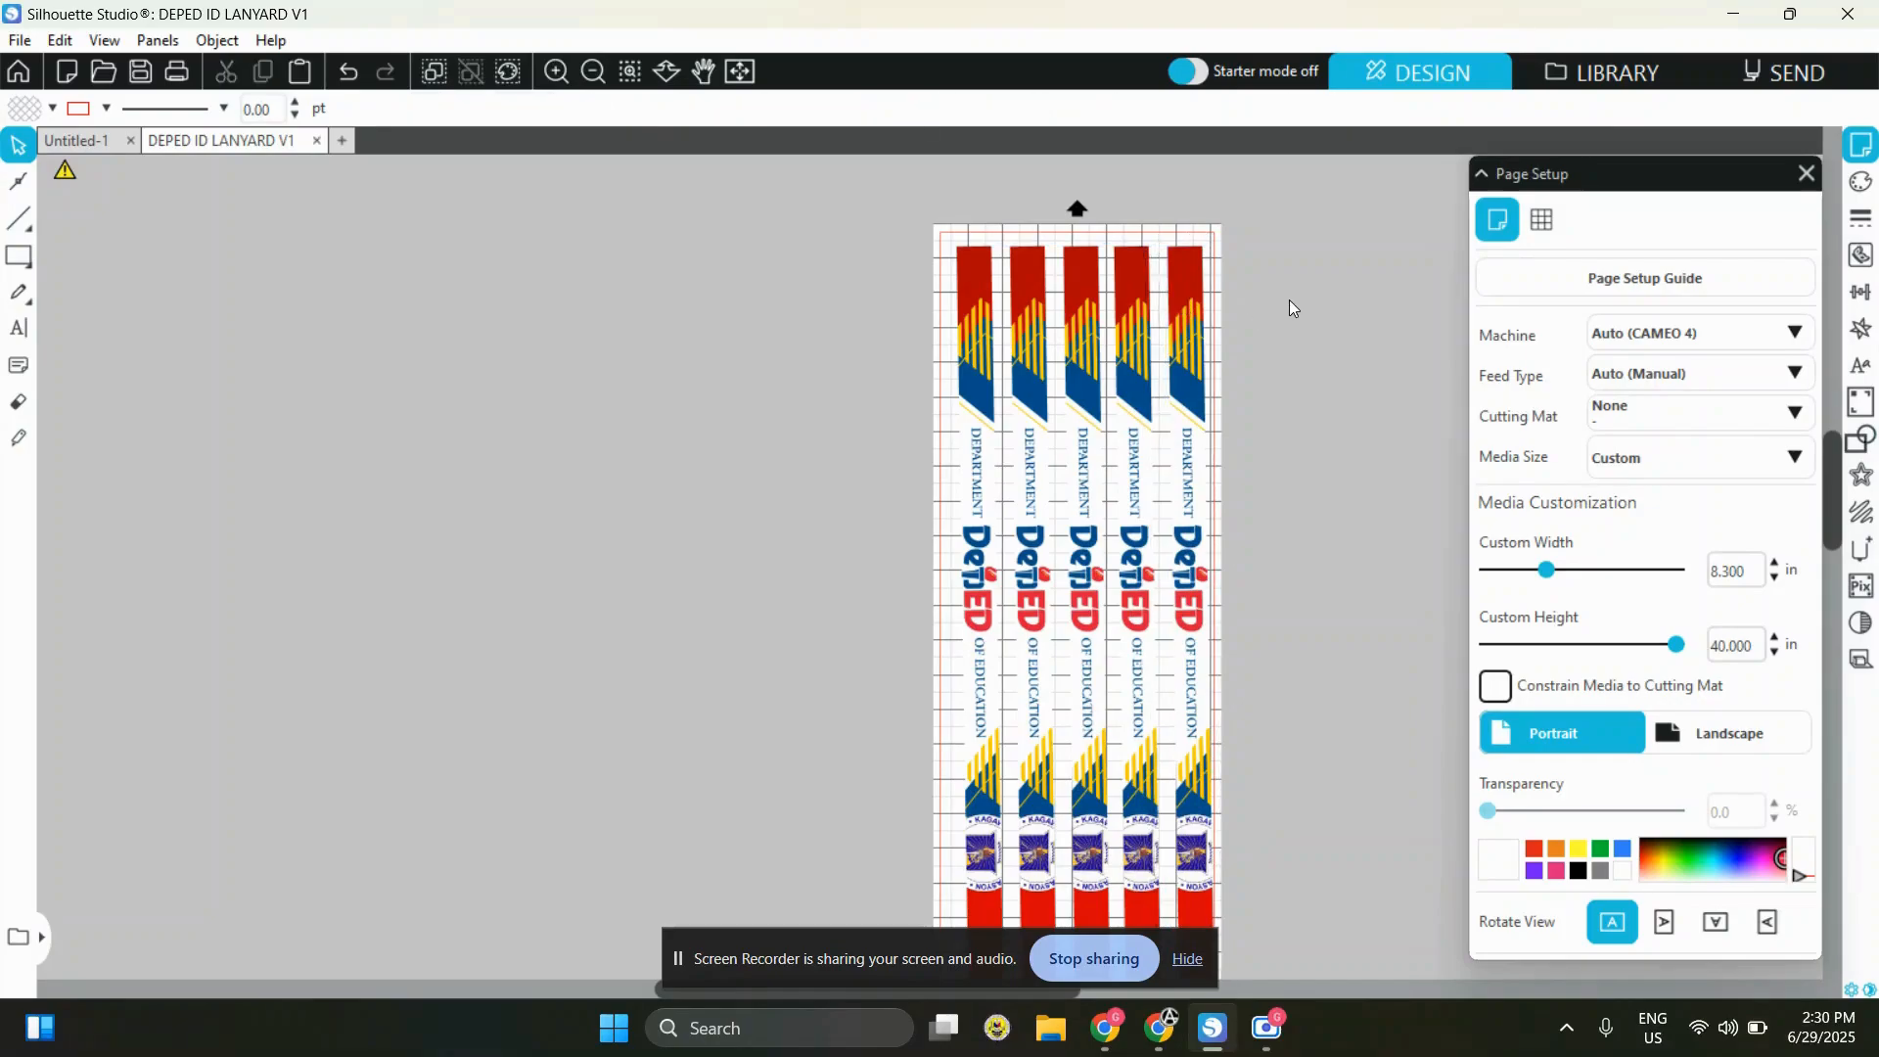
{"action": "scroll", "coordinate": [1124, 623], "scroll_direction": "down", "scroll_amount": 2}
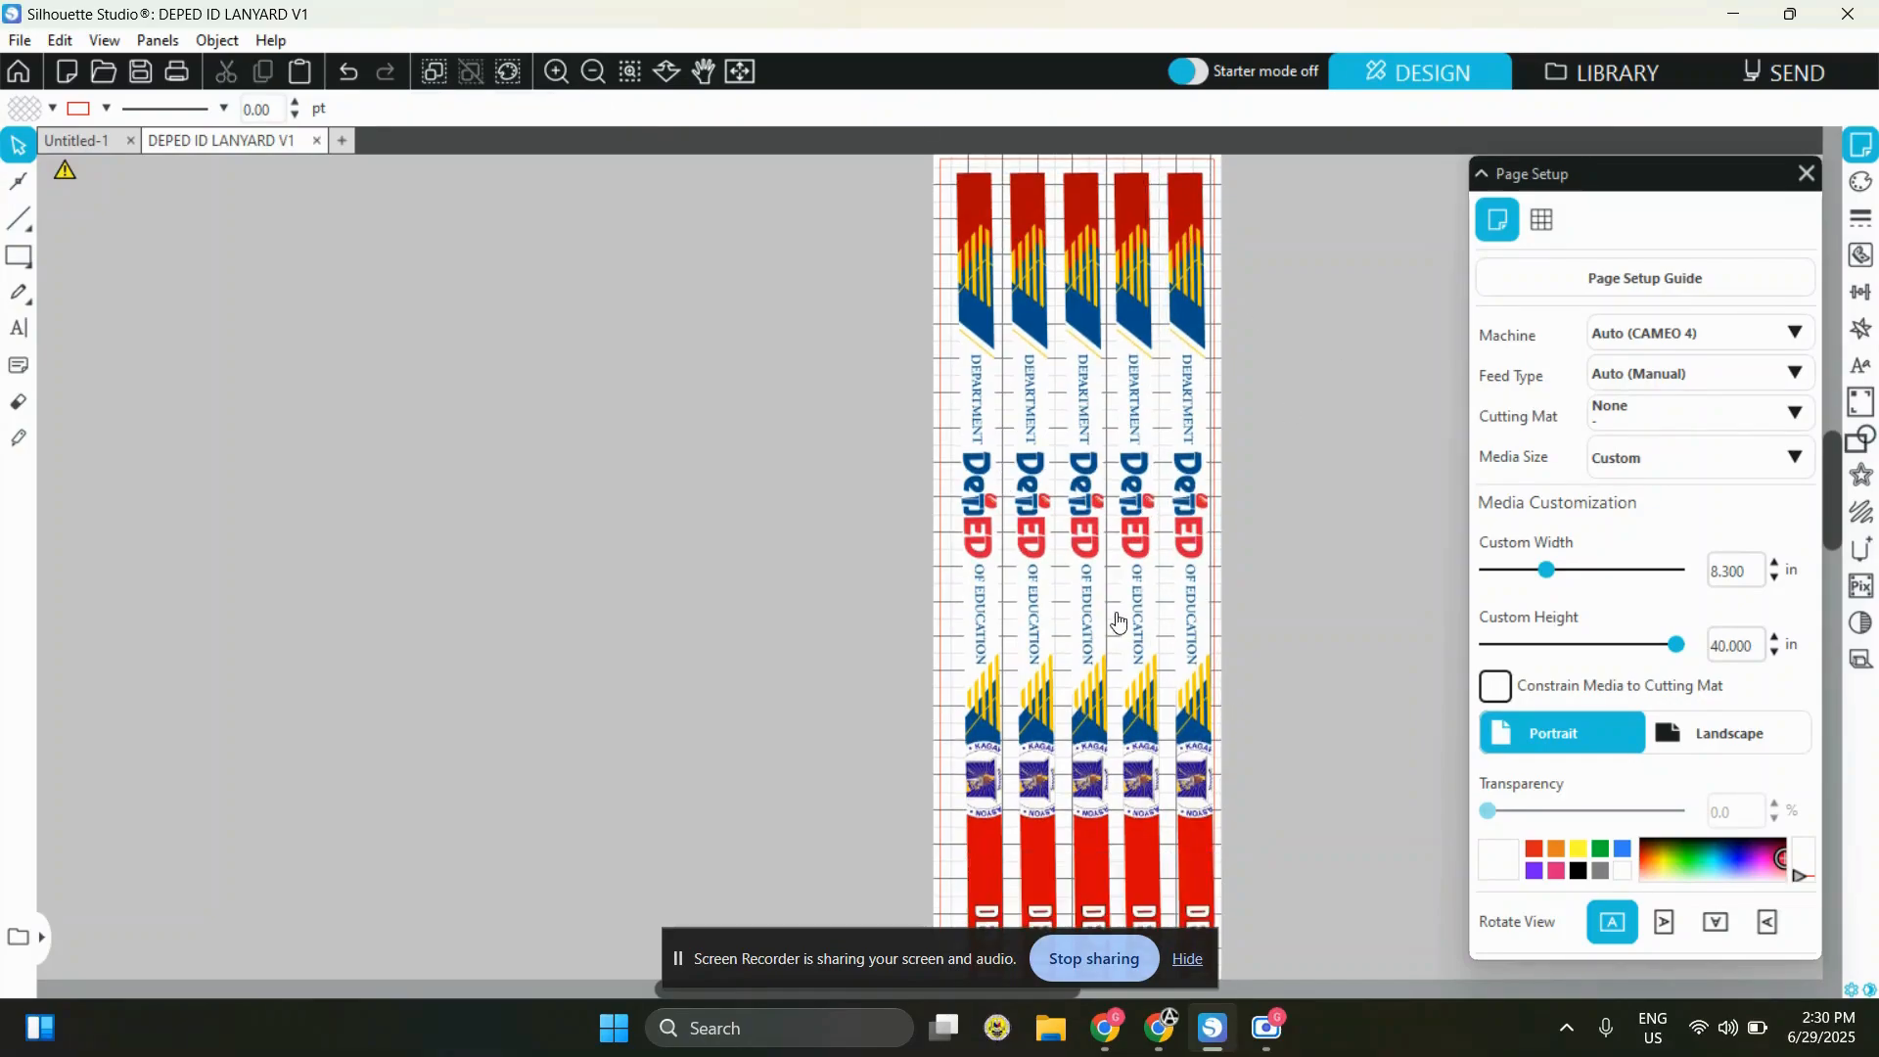
{"action": "scroll", "coordinate": [1124, 623], "scroll_direction": "down", "scroll_amount": 2}
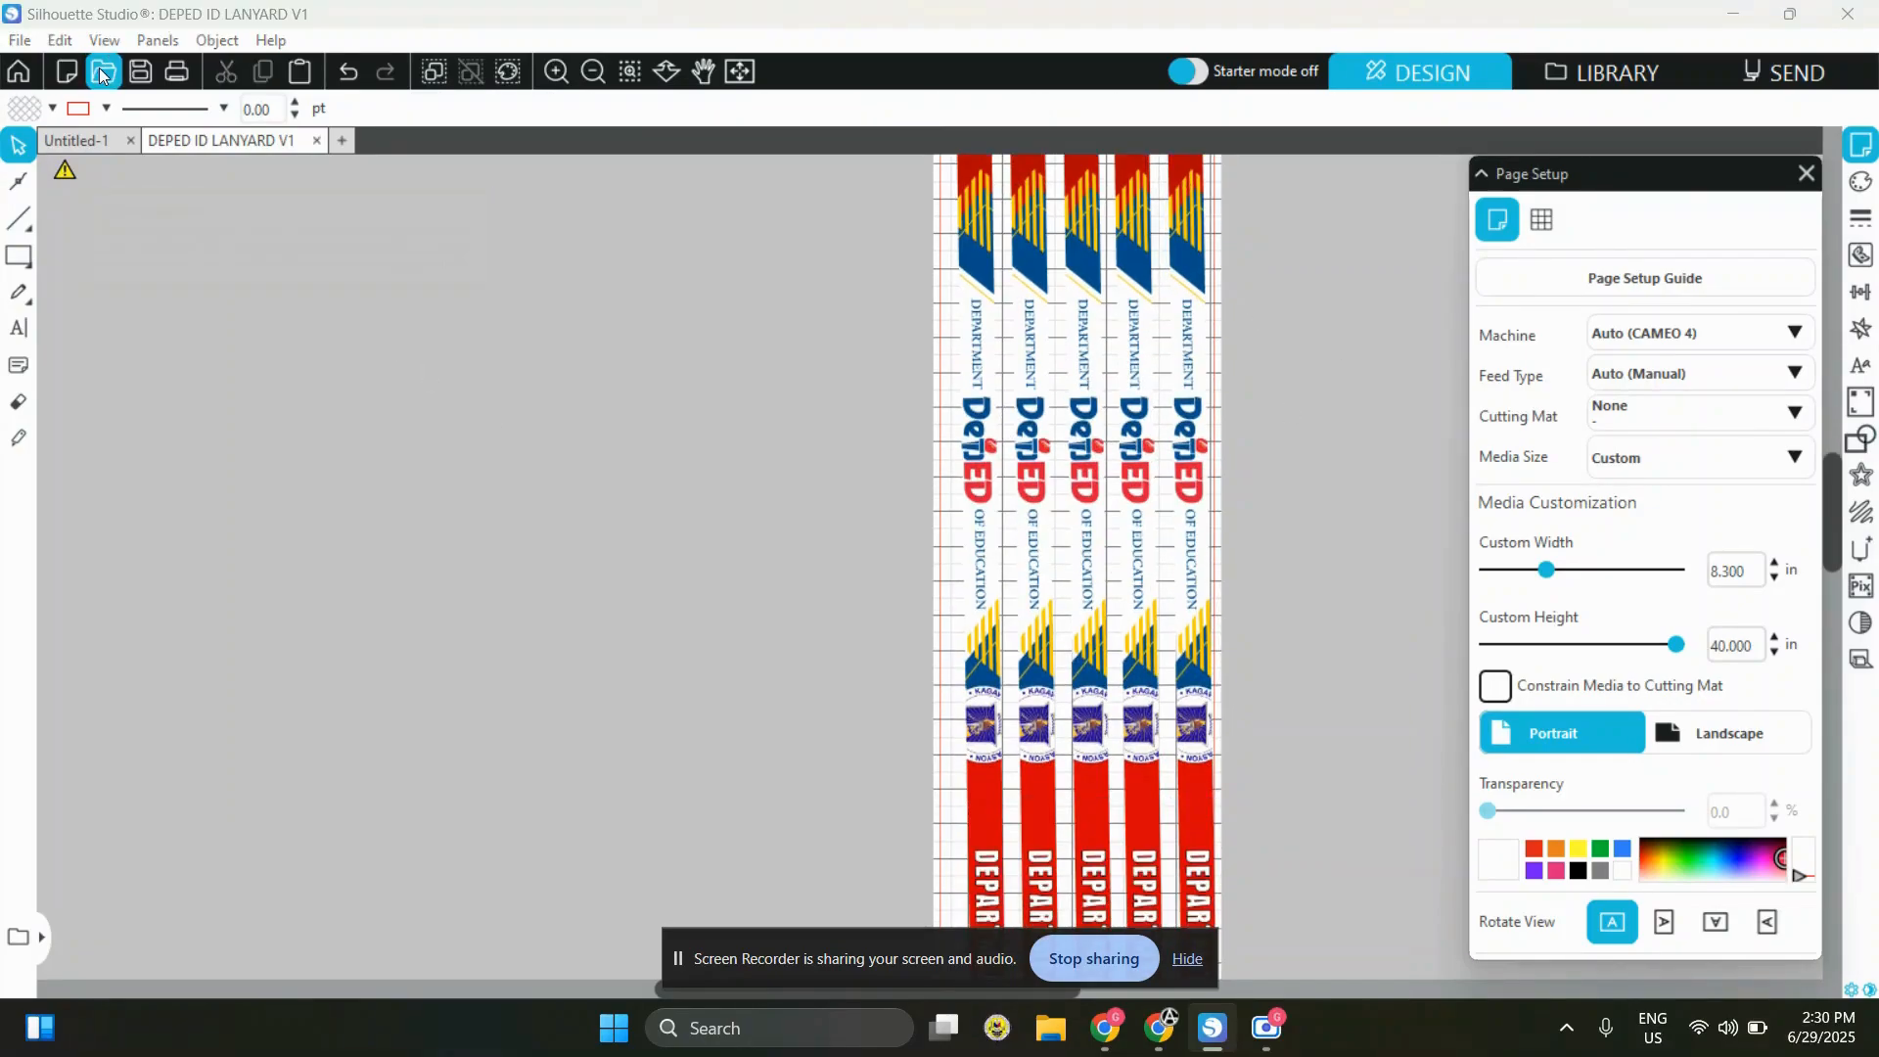
Open the DEPED ID LANYARD V1.. image from Downloads and select its short DepEd piece for copying
{"action": "left_click", "coordinate": [102, 75]}
{"action": "left_click", "coordinate": [726, 475]}
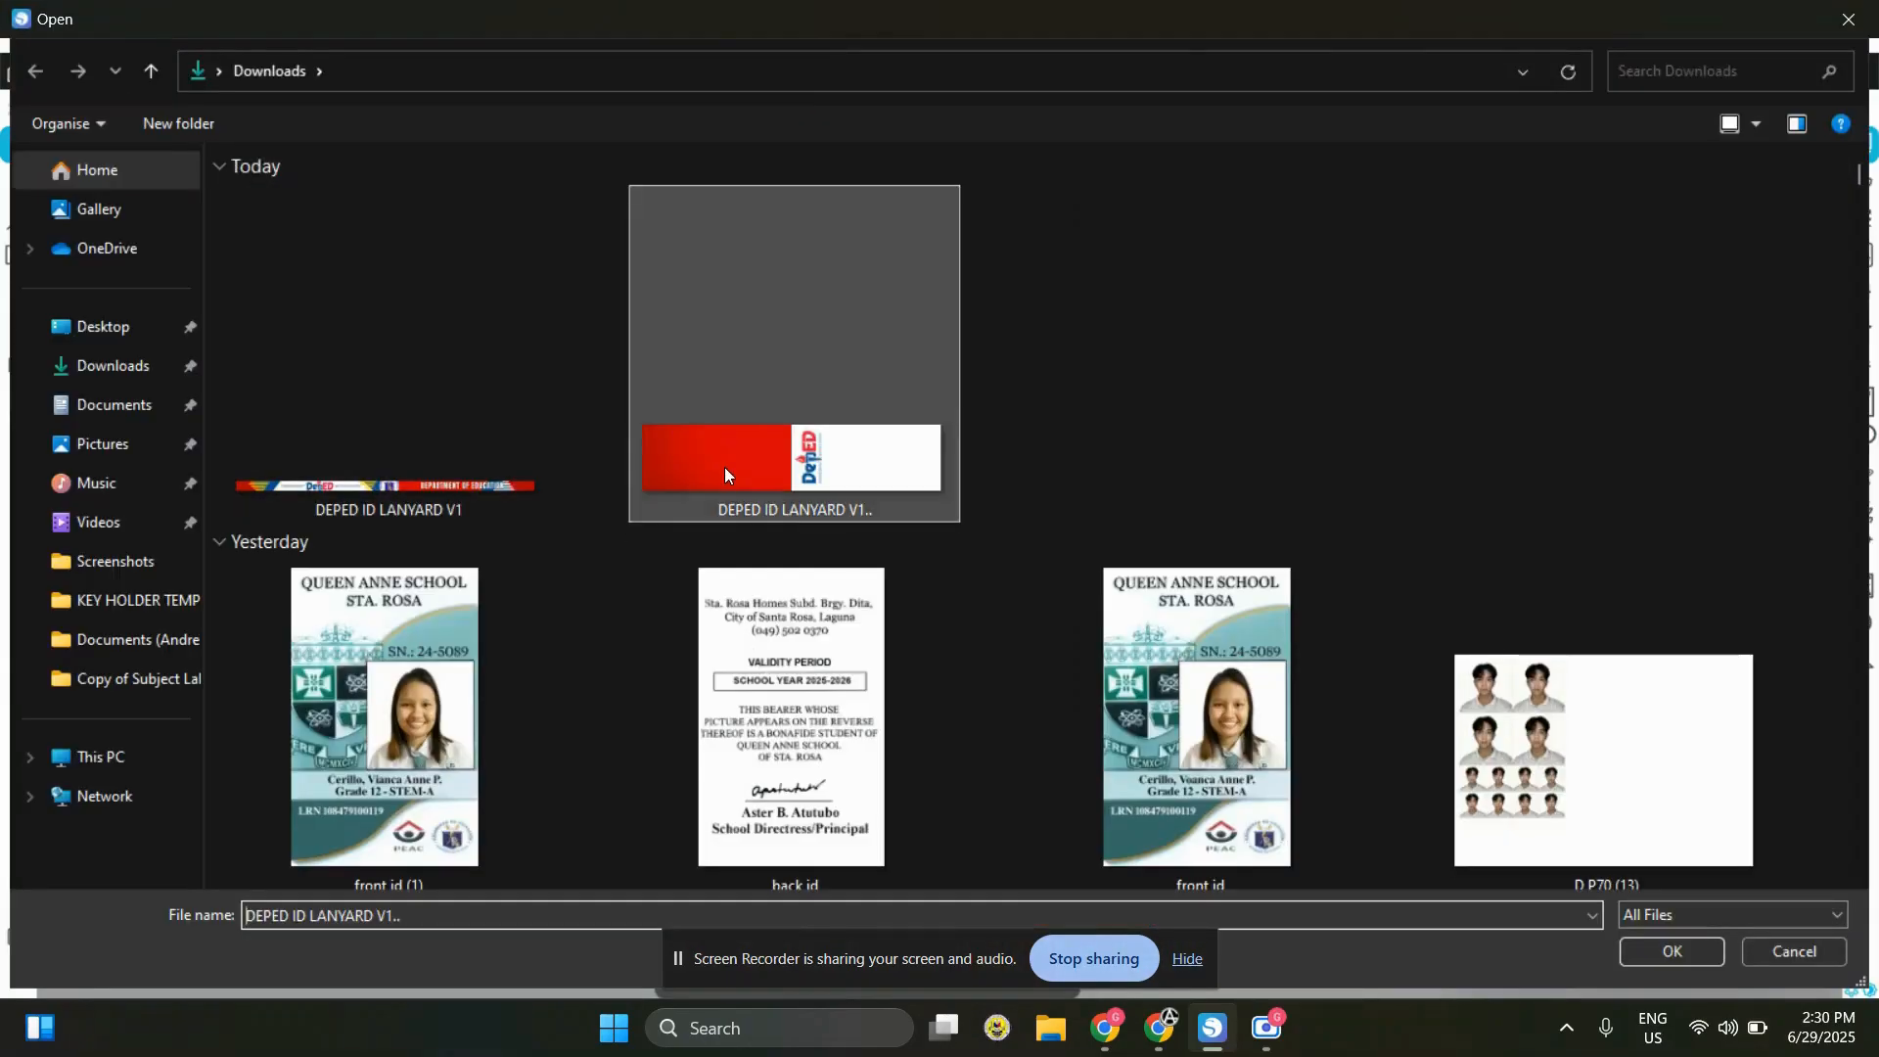
{"action": "double_click", "coordinate": [725, 470]}
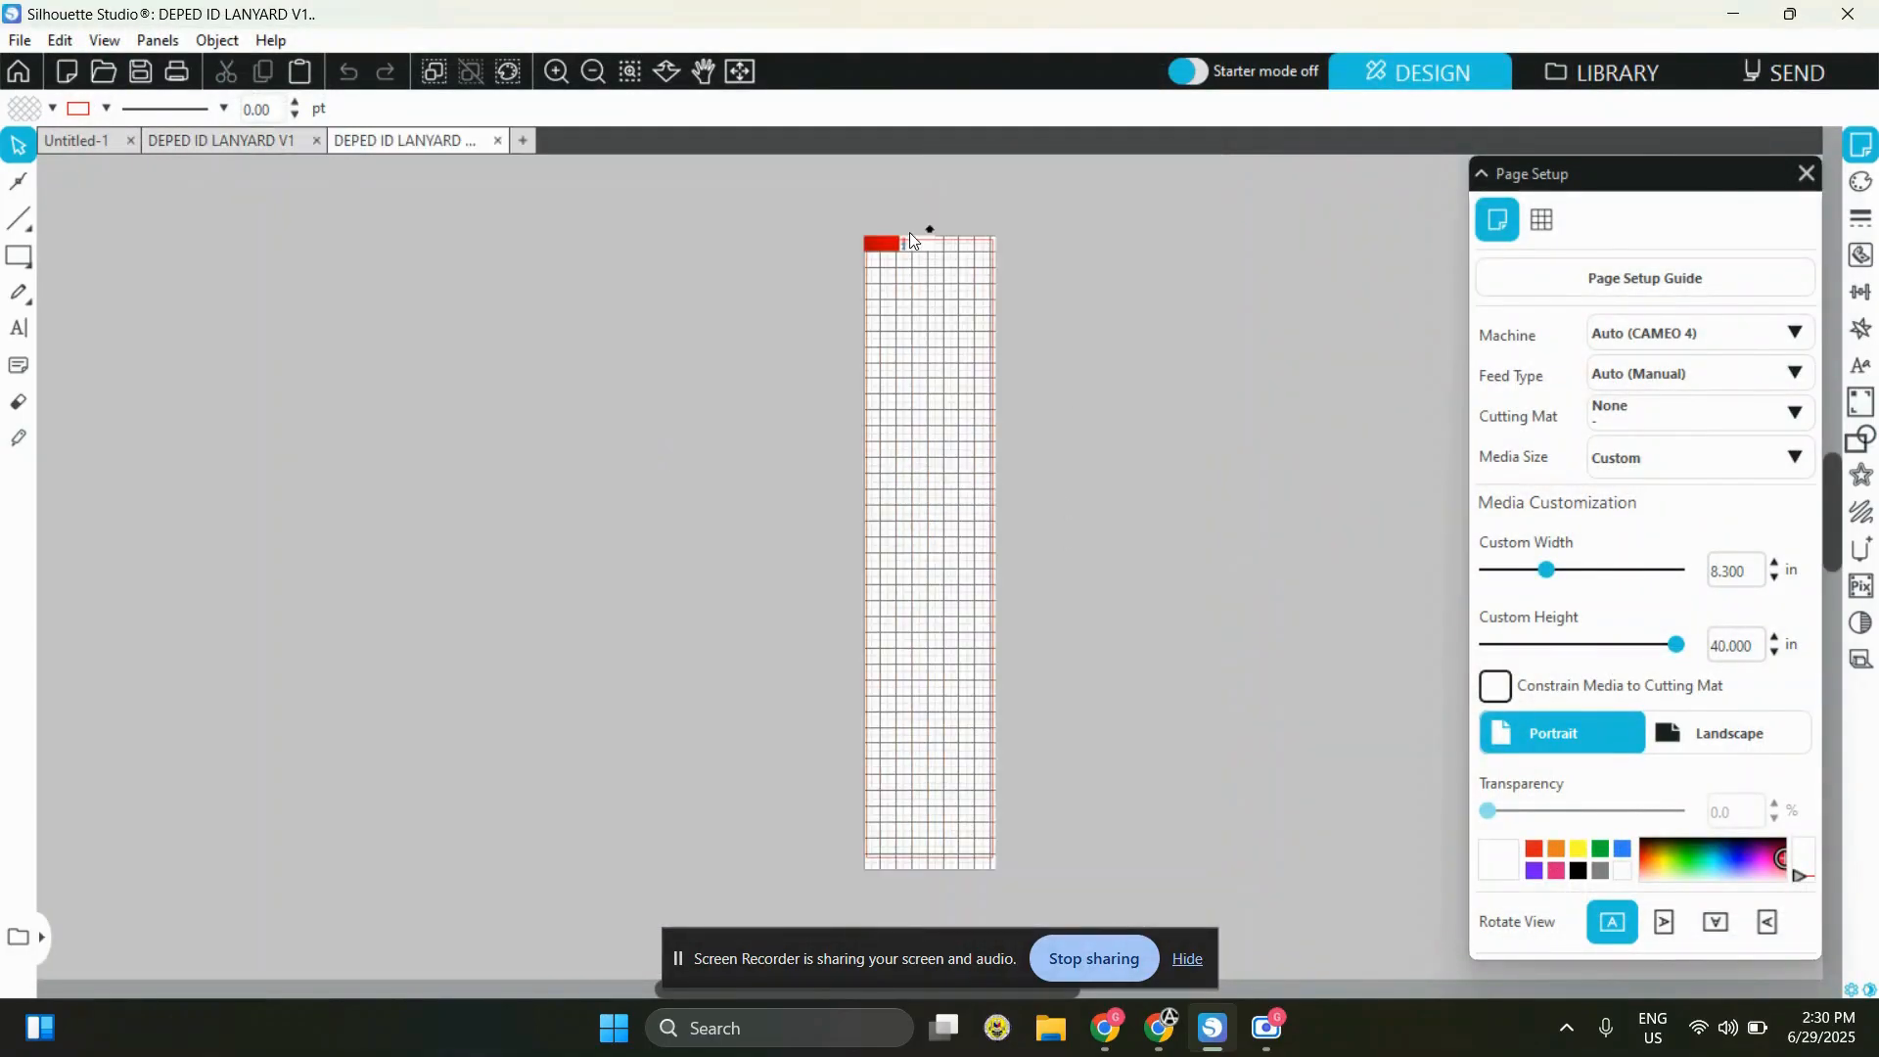
{"action": "left_click", "coordinate": [913, 249]}
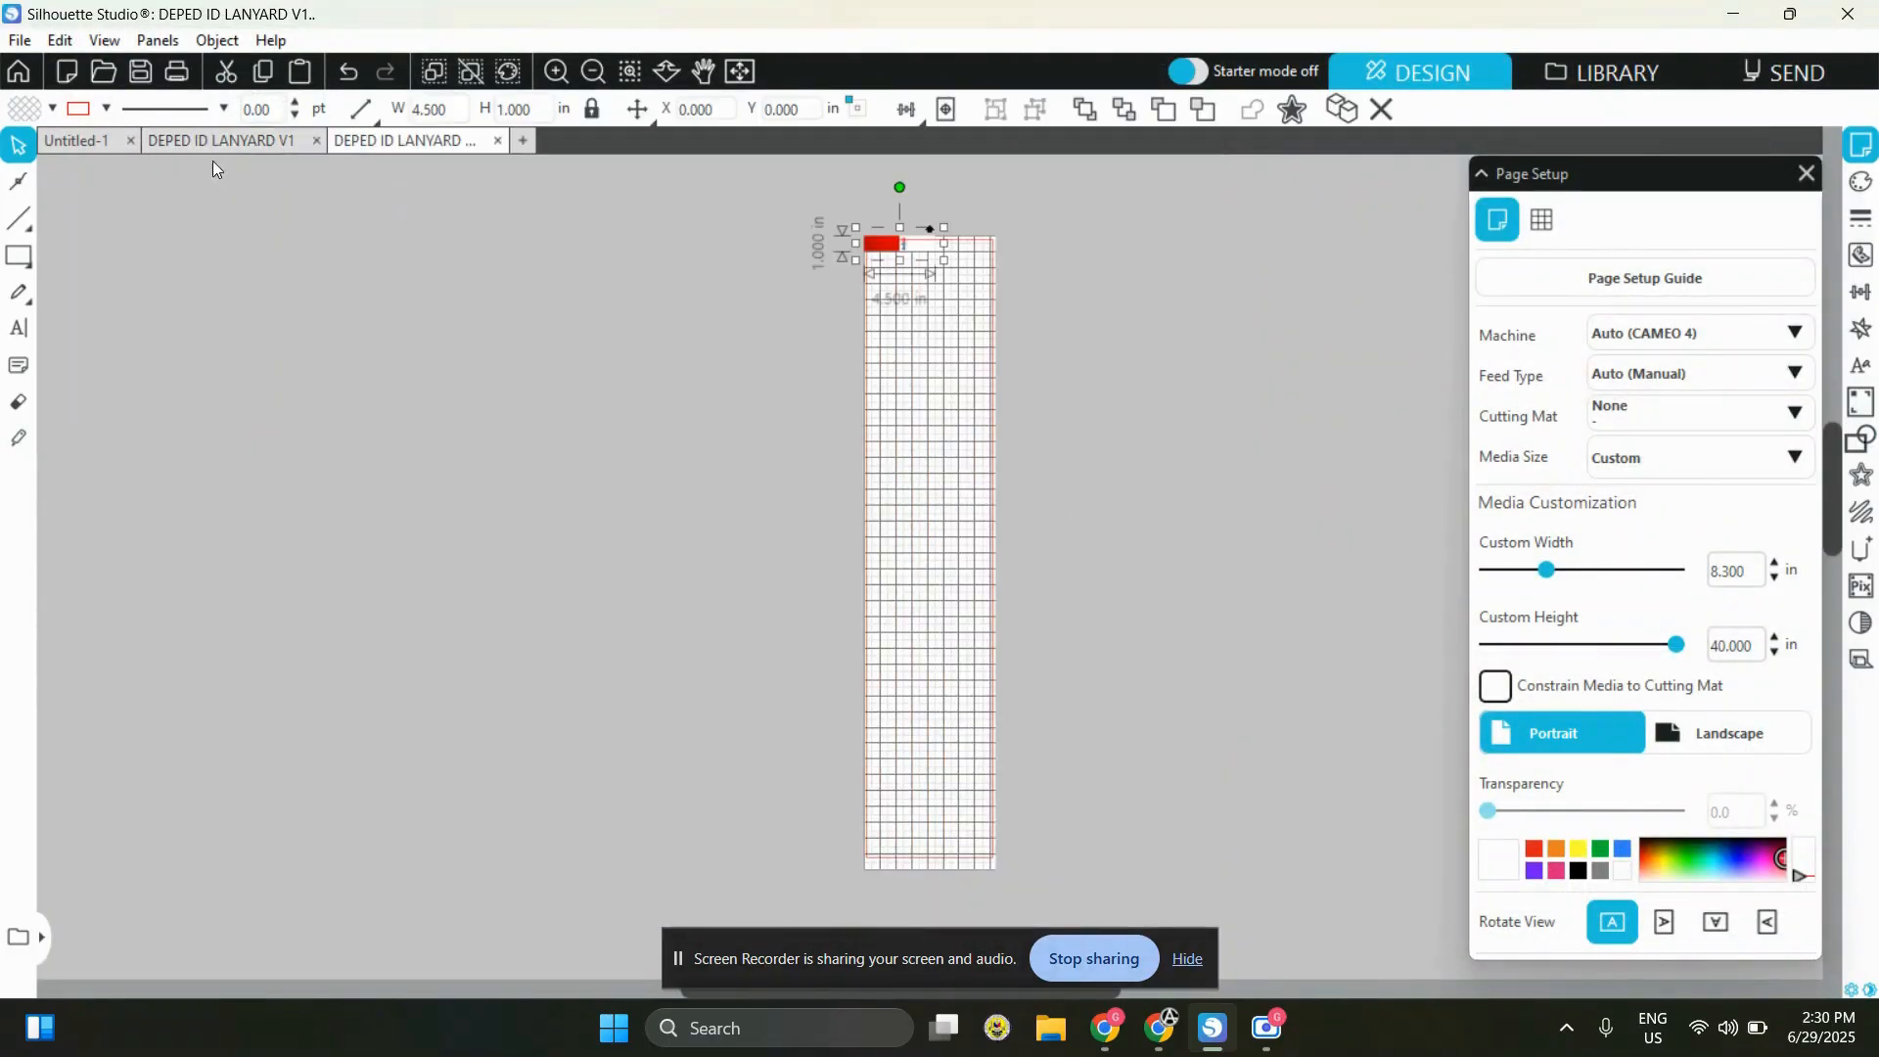
Paste the short DepEd piece into the DEPED ID LANYARD V1 document, in the empty space below the five strips
{"action": "left_click", "coordinate": [82, 140]}
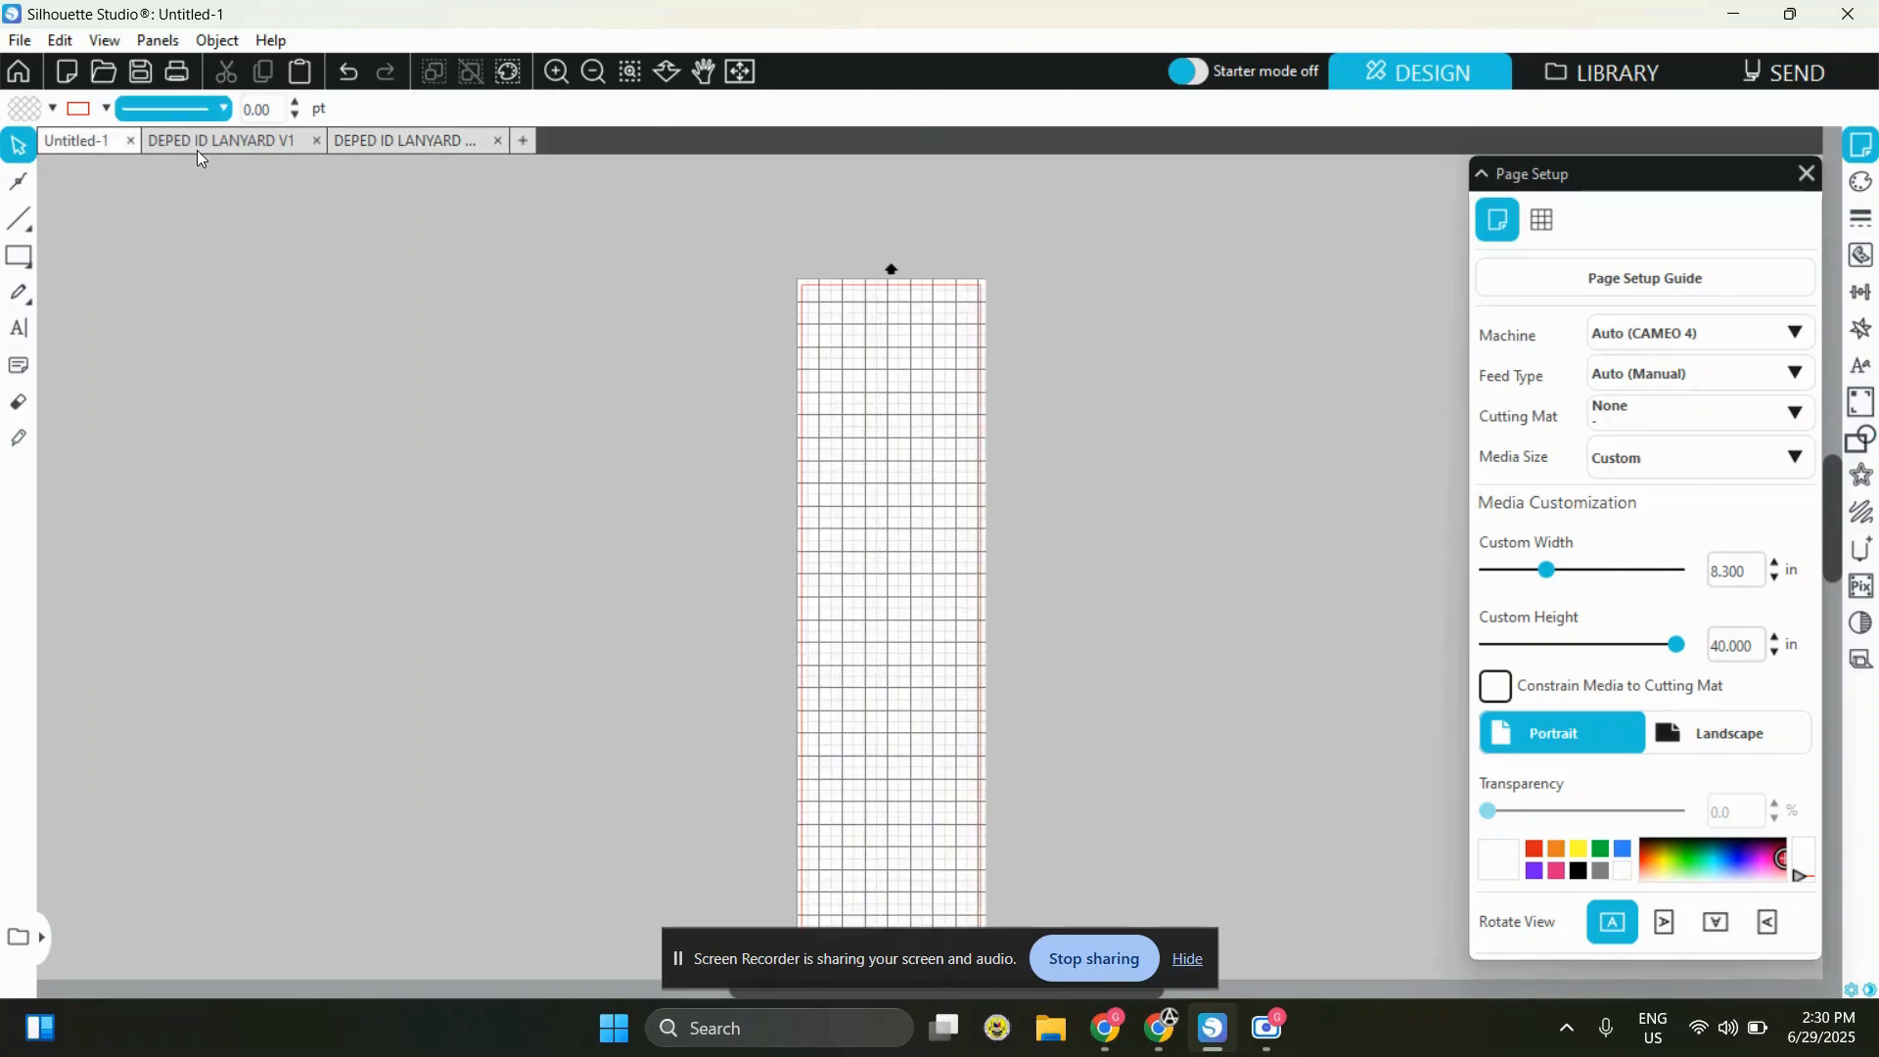
{"action": "left_click", "coordinate": [201, 149]}
{"action": "scroll", "coordinate": [1113, 609], "scroll_direction": "down", "scroll_amount": 6}
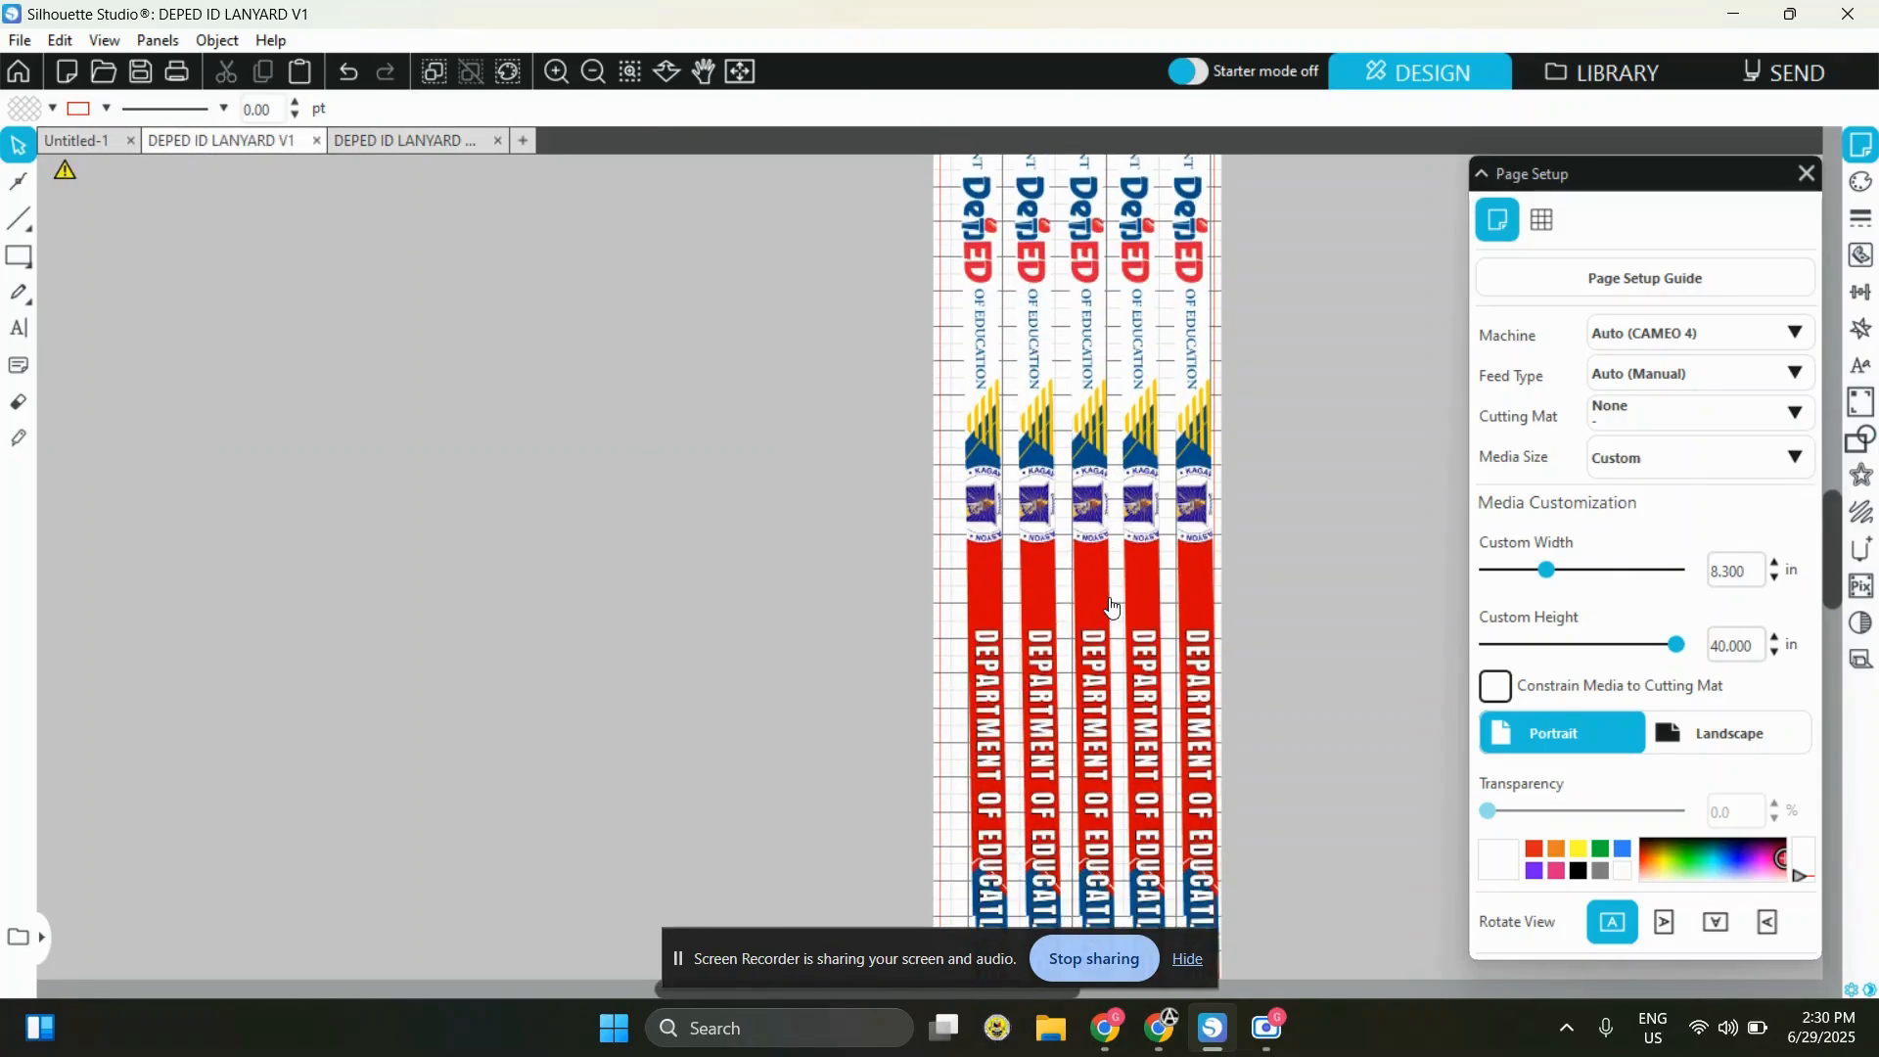
{"action": "scroll", "coordinate": [1113, 609], "scroll_direction": "down", "scroll_amount": 3}
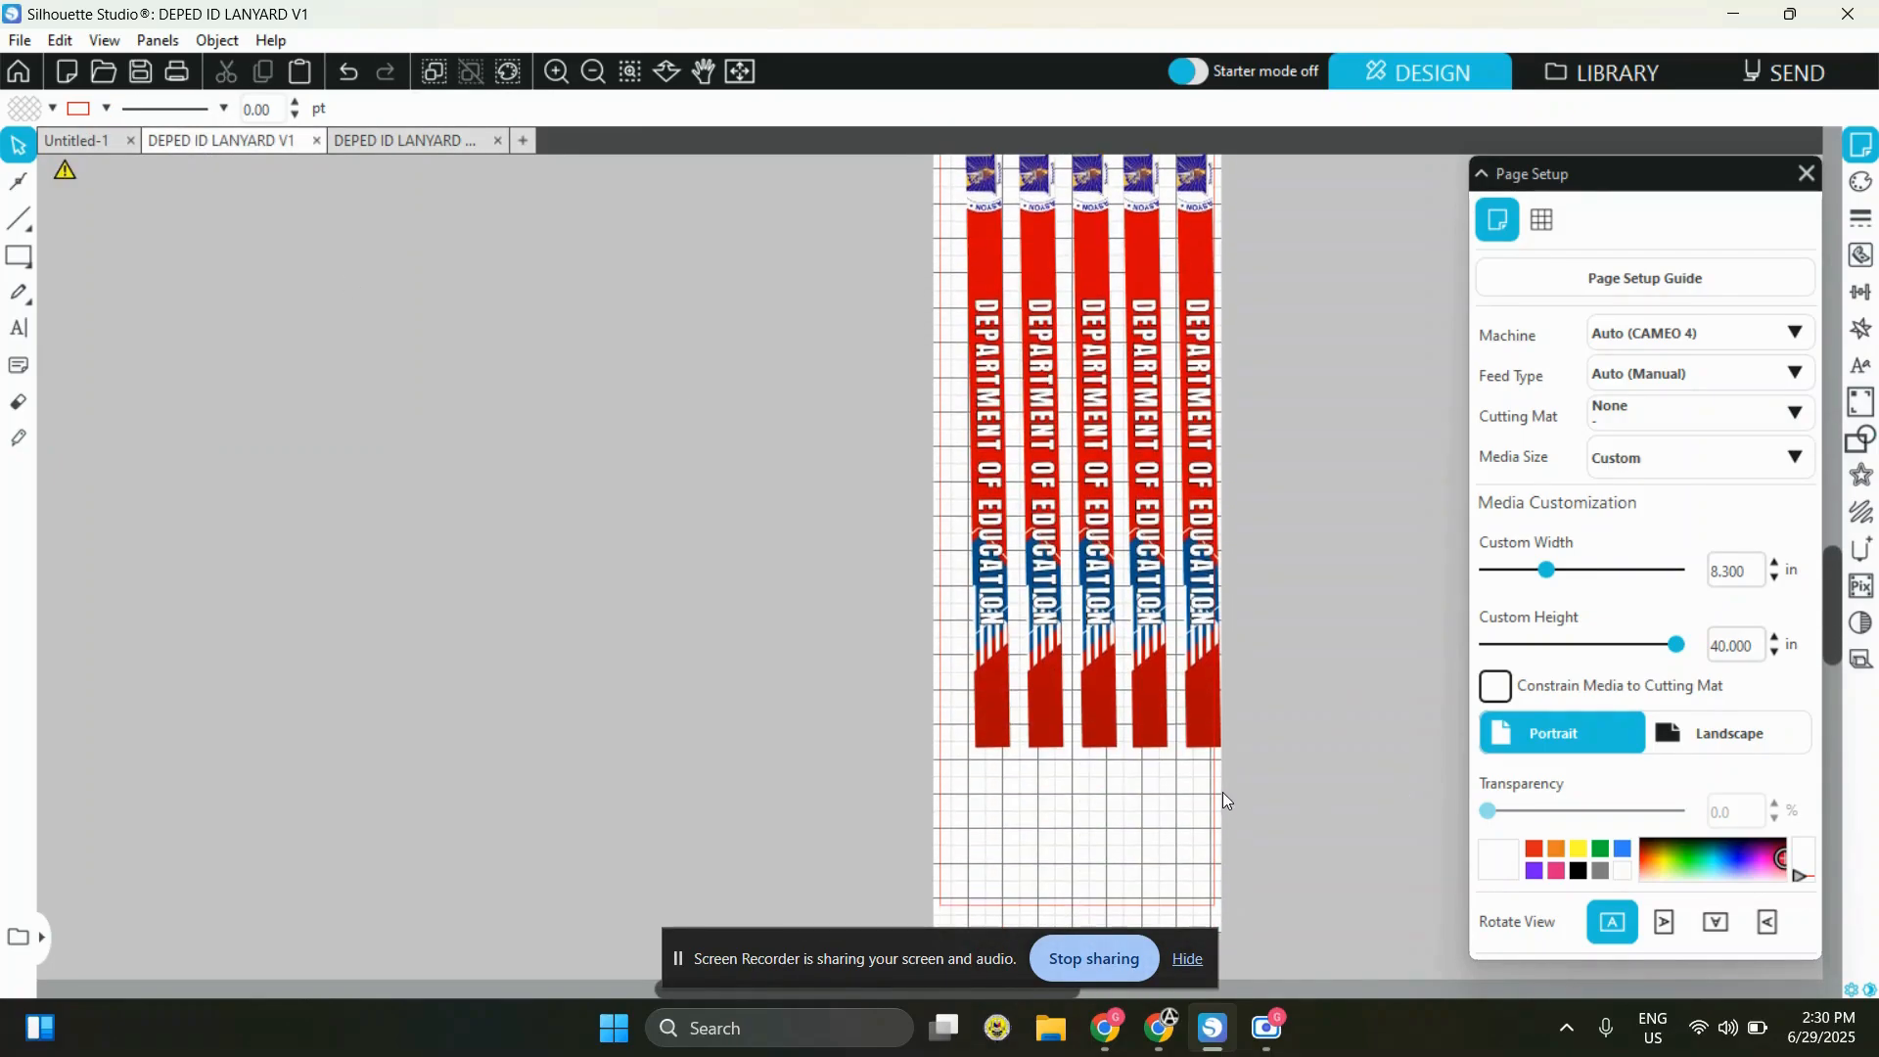
{"action": "key", "text": "ctrl+v"}
{"action": "left_click_drag", "start_coordinate": [976, 604], "coordinate": [1044, 829]}
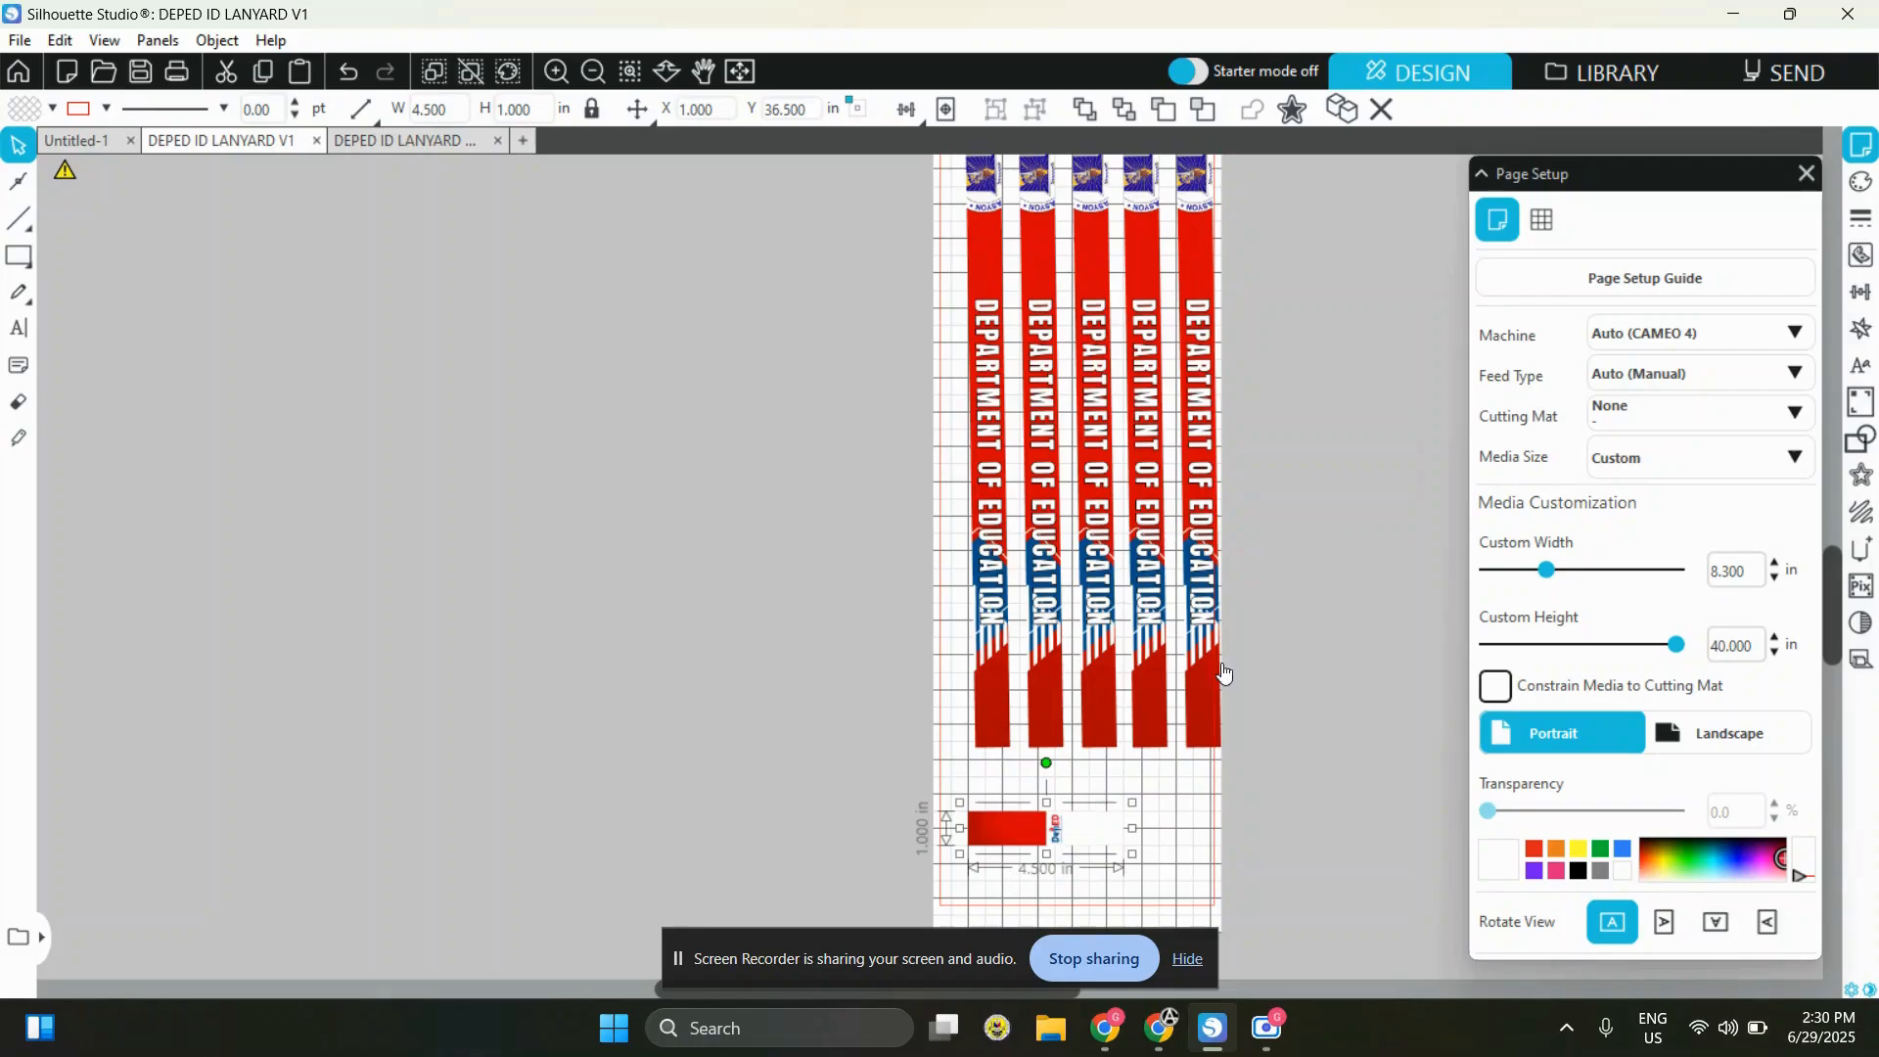
{"action": "left_click", "coordinate": [1043, 865]}
Select the five lanyard strips together and shift them left so all of them fit within the page
{"action": "scroll", "coordinate": [1185, 507], "scroll_direction": "up", "scroll_amount": 1}
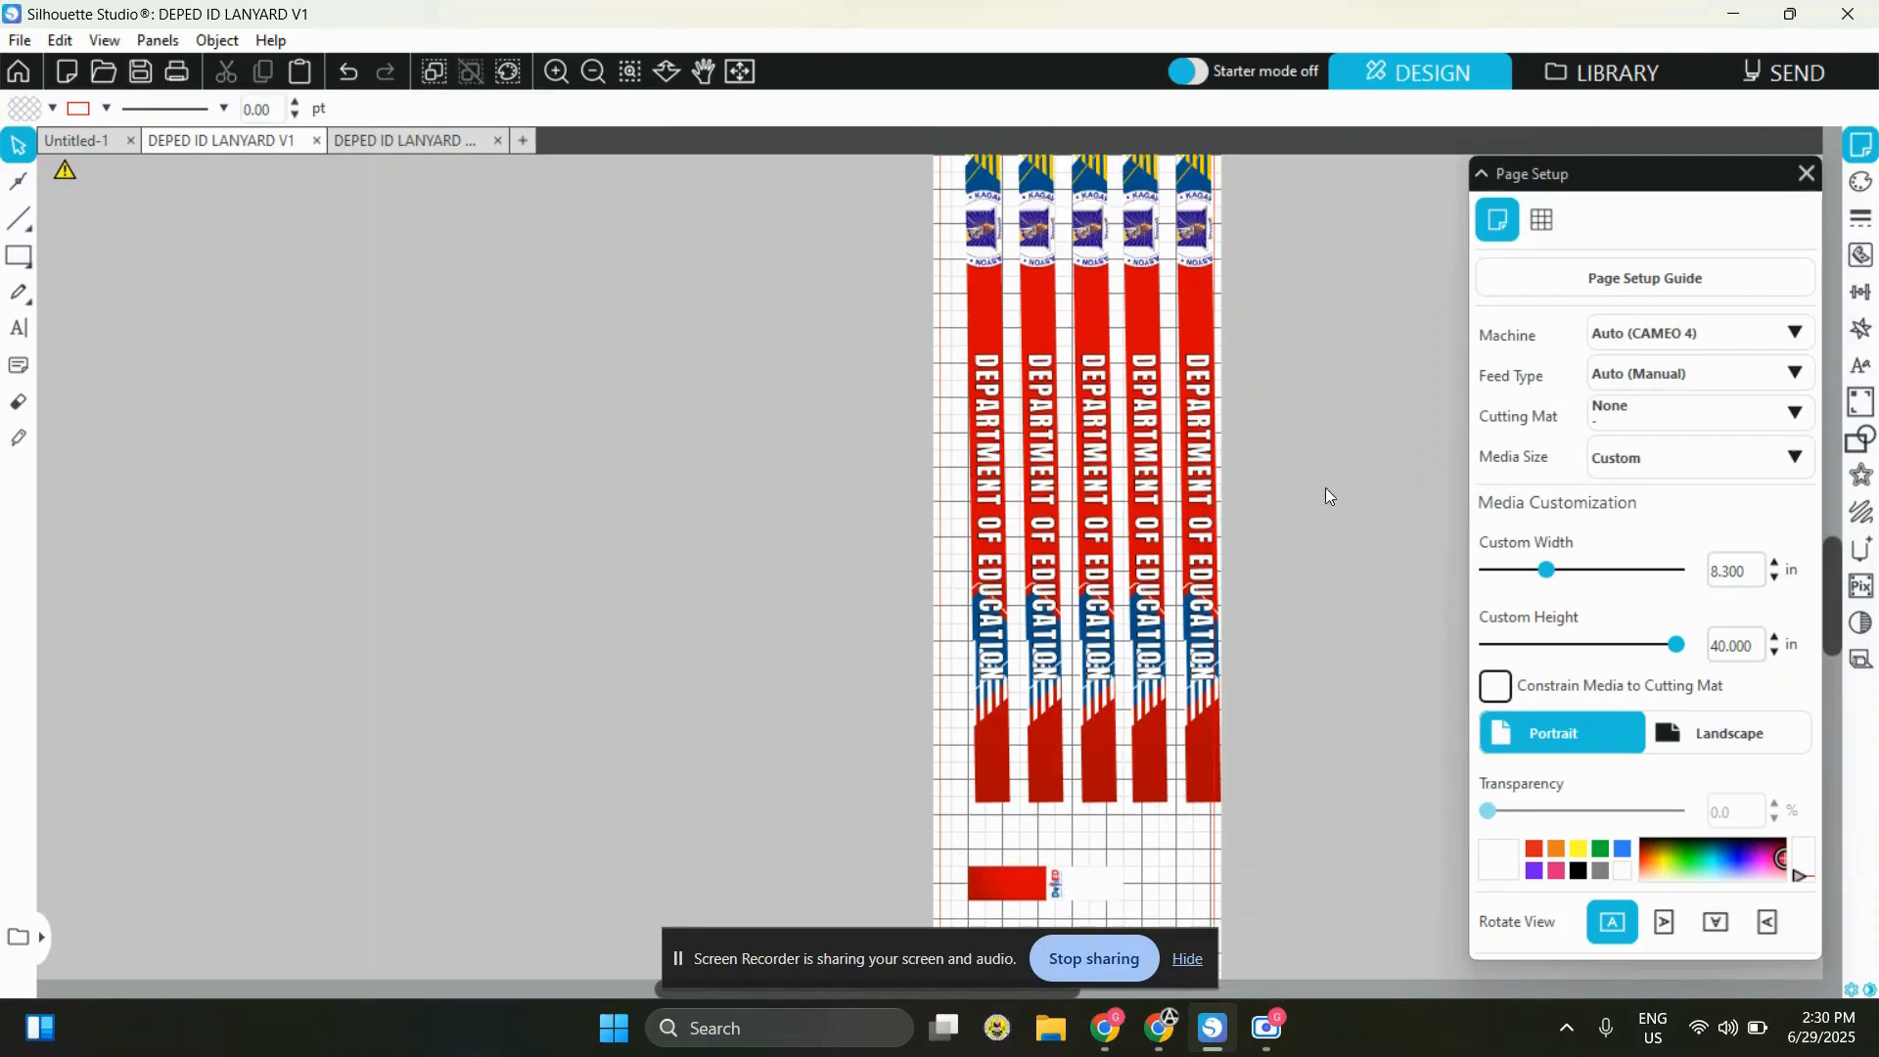
{"action": "left_click_drag", "start_coordinate": [1297, 615], "coordinate": [796, 616]}
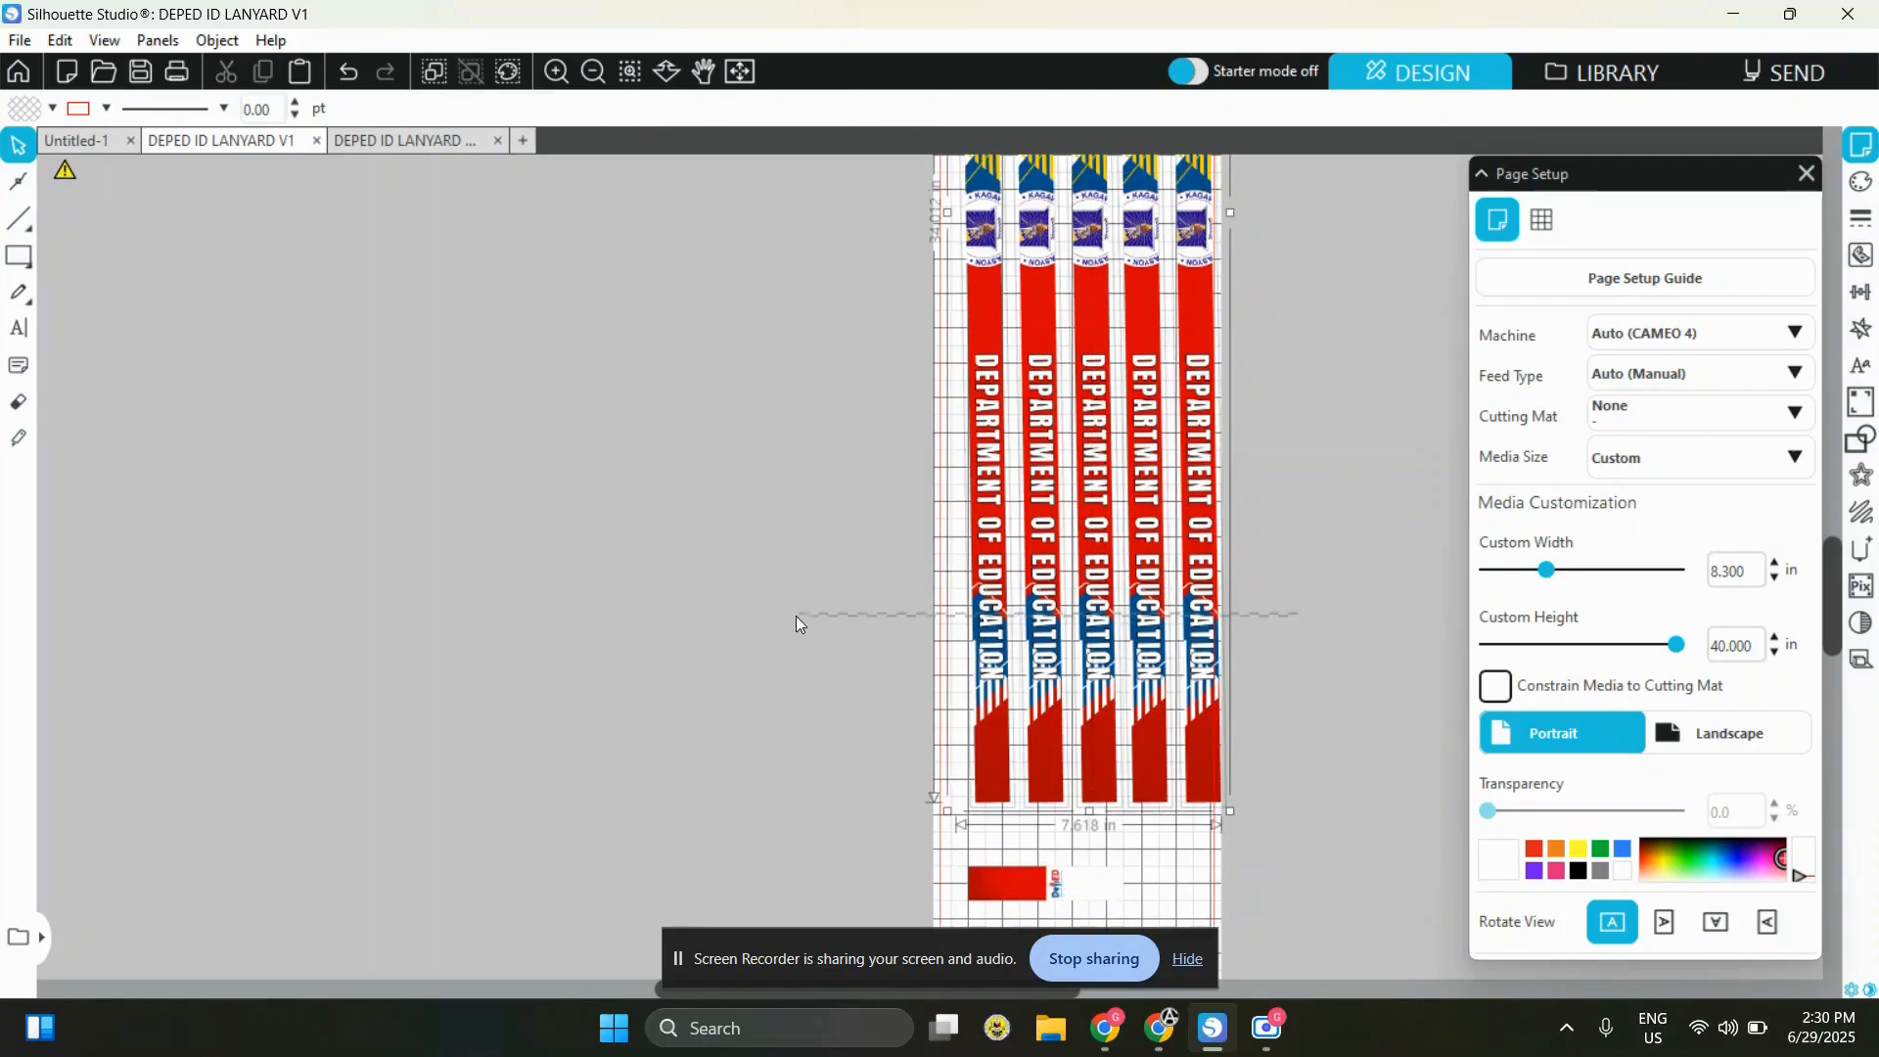
{"action": "left_click", "coordinate": [1174, 647]}
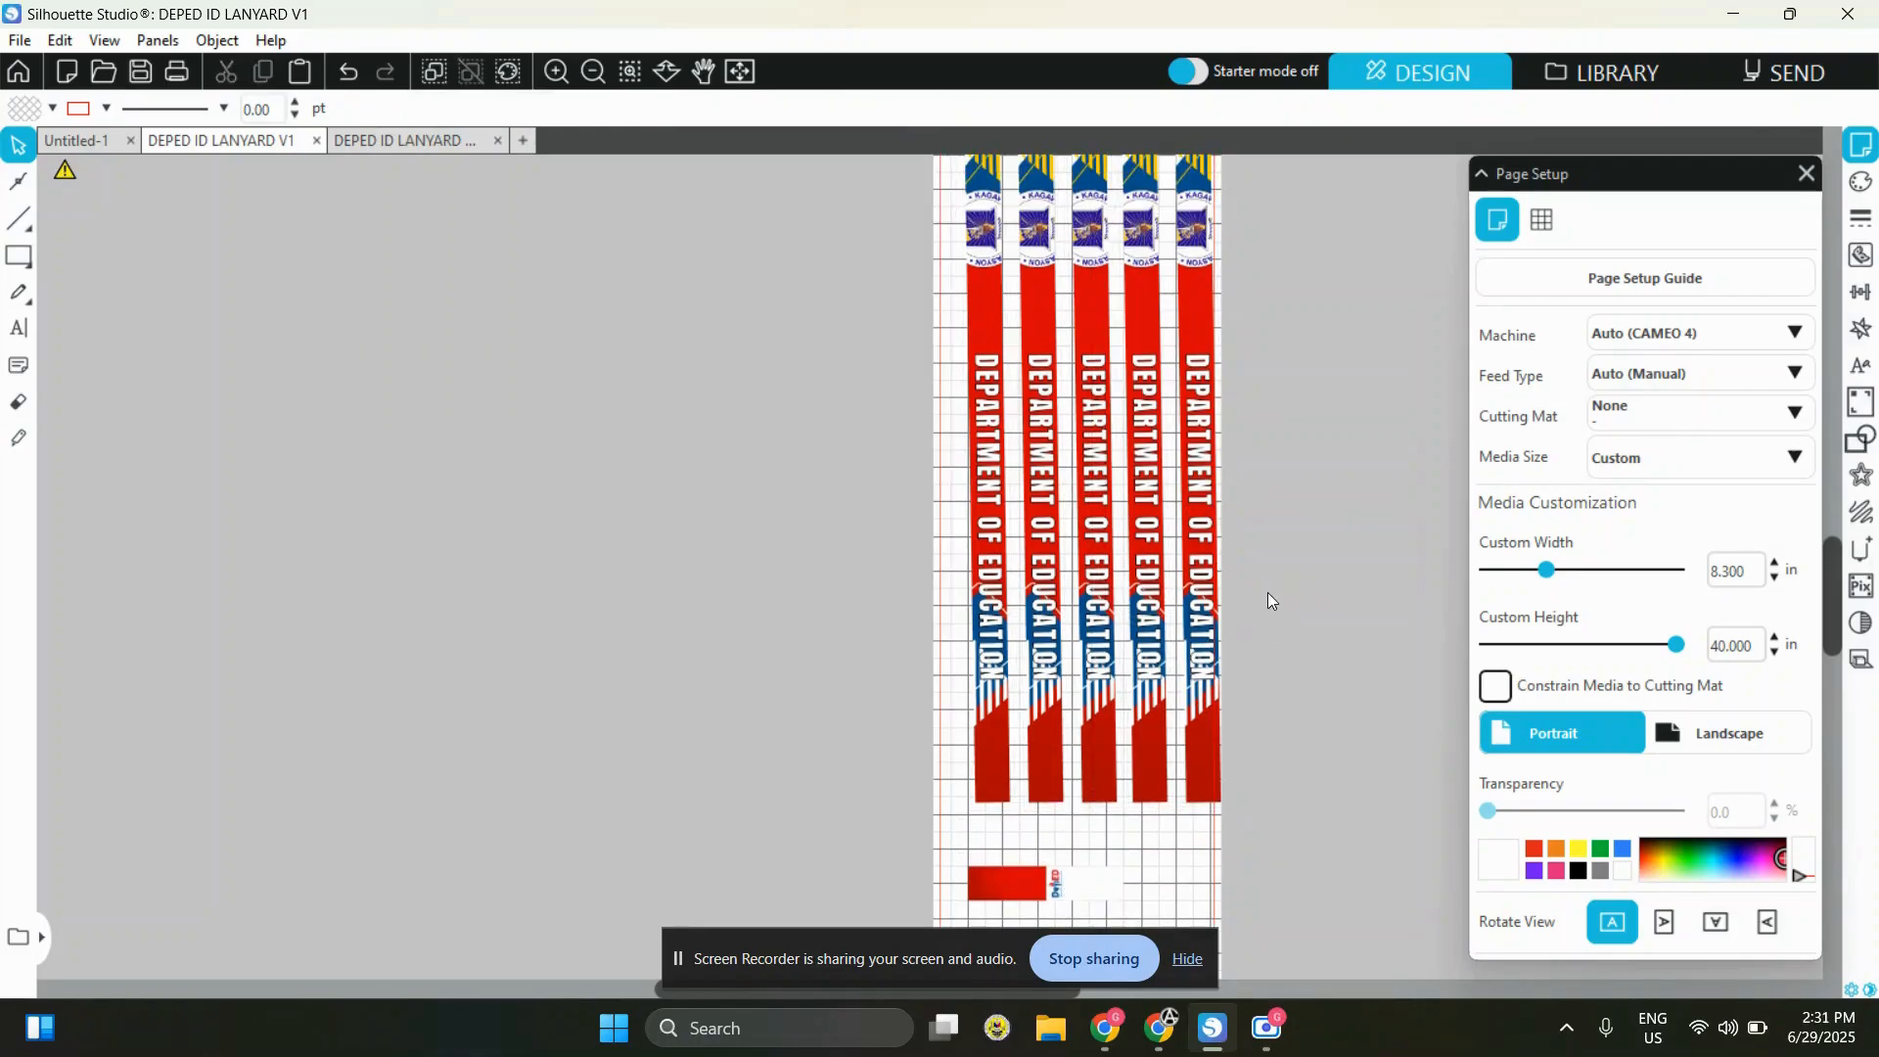
{"action": "left_click_drag", "start_coordinate": [1276, 595], "coordinate": [1171, 624]}
{"action": "scroll", "coordinate": [1271, 604], "scroll_direction": "up", "scroll_amount": 10}
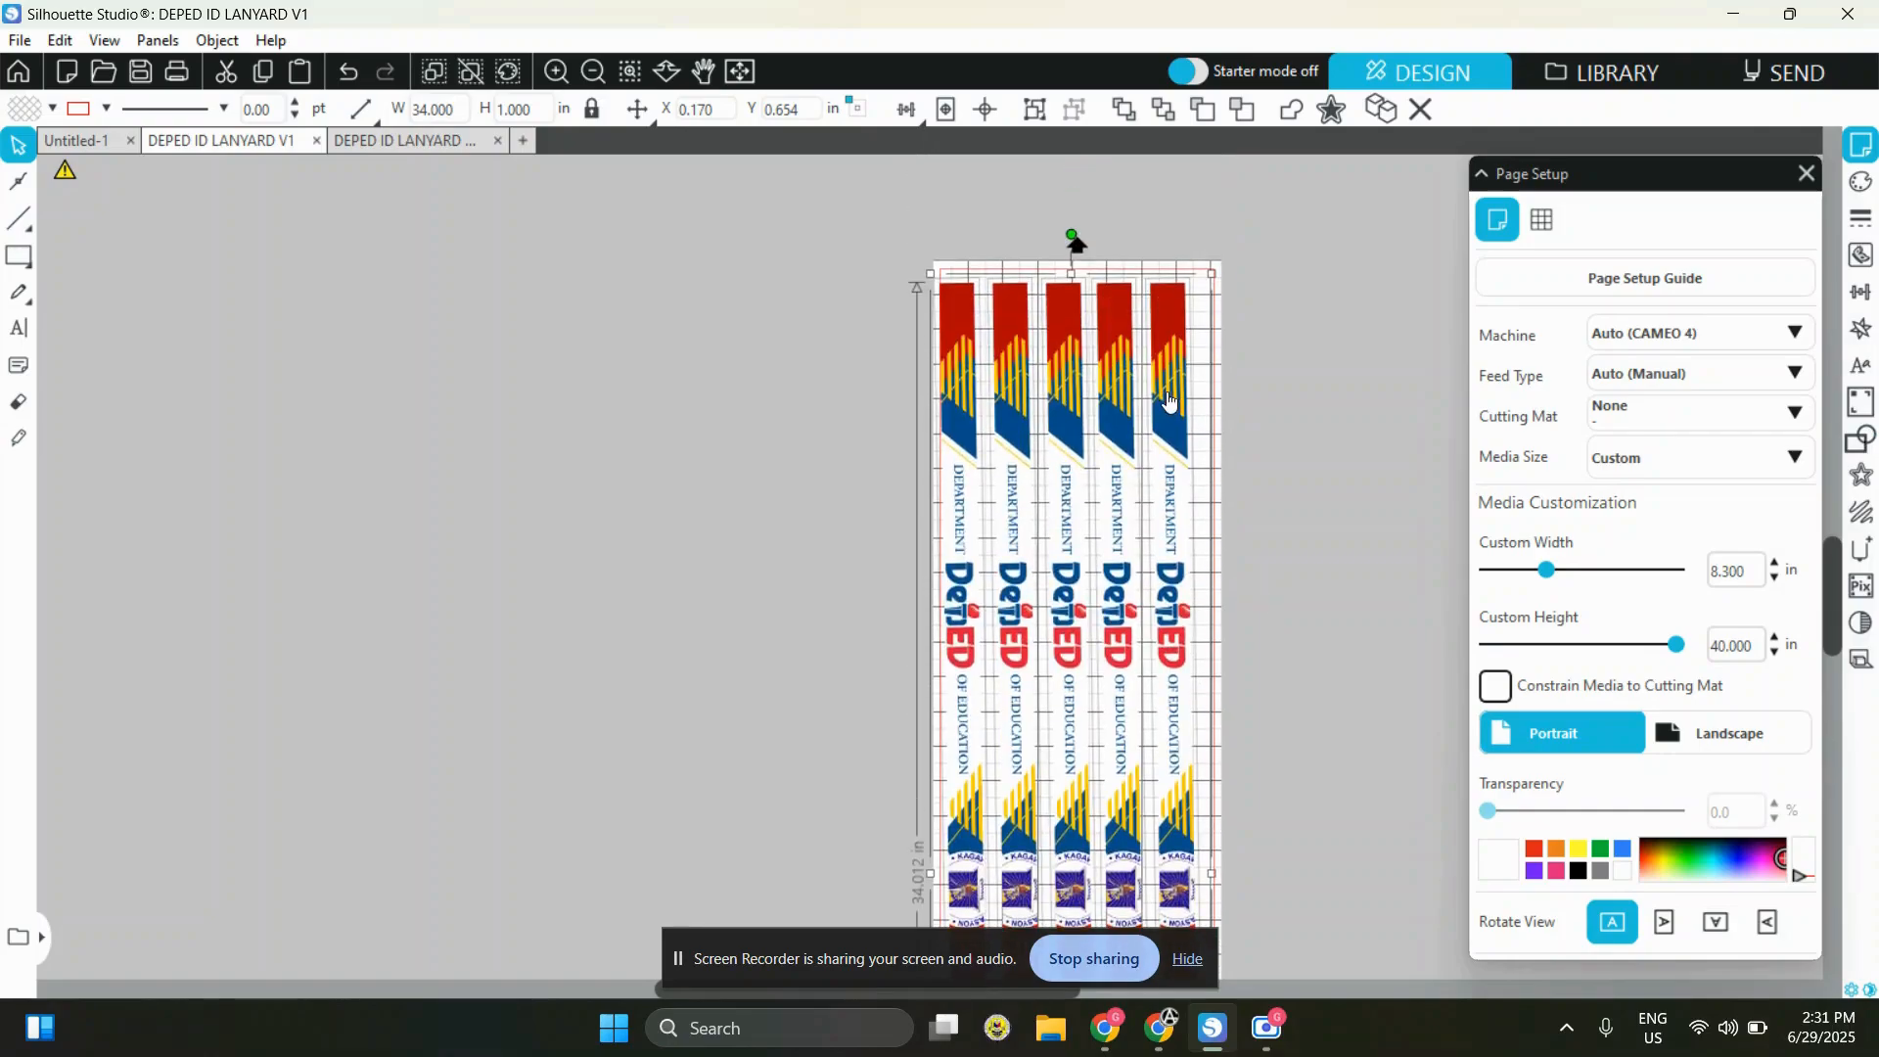
{"action": "scroll", "coordinate": [1451, 585], "scroll_direction": "down", "scroll_amount": 1}
{"action": "scroll", "coordinate": [1271, 649], "scroll_direction": "down", "scroll_amount": 4}
Rotate the five lanyard strips together very slightly so they stand parallel to the page's sides
{"action": "left_click", "coordinate": [1253, 440]}
{"action": "left_click_drag", "start_coordinate": [982, 491], "coordinate": [809, 495]}
{"action": "left_click", "coordinate": [1265, 488]}
{"action": "left_click_drag", "start_coordinate": [1266, 488], "coordinate": [932, 521]}
{"action": "scroll", "coordinate": [1241, 649], "scroll_direction": "down", "scroll_amount": 1}
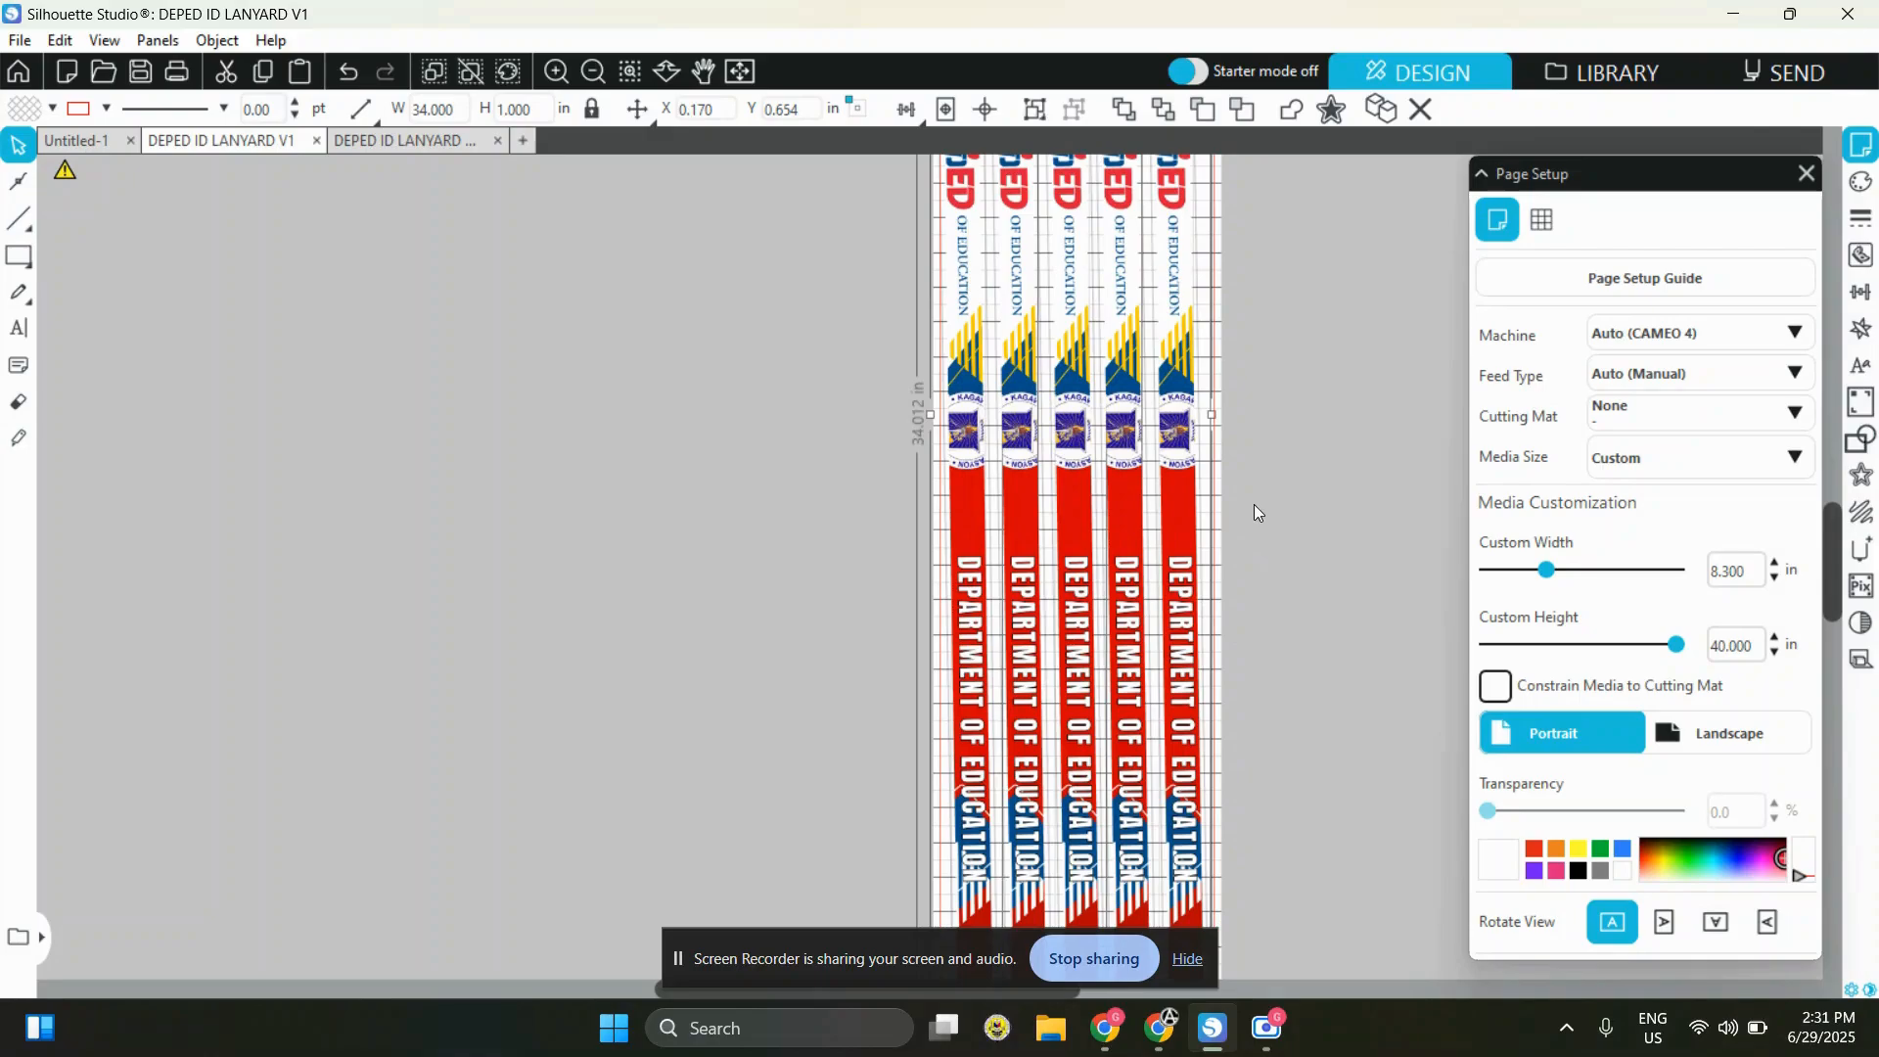
{"action": "scroll", "coordinate": [1266, 535], "scroll_direction": "down", "scroll_amount": 3}
{"action": "scroll", "coordinate": [1082, 668], "scroll_direction": "up", "scroll_amount": 4}
{"action": "scroll", "coordinate": [1082, 668], "scroll_direction": "up", "scroll_amount": 5}
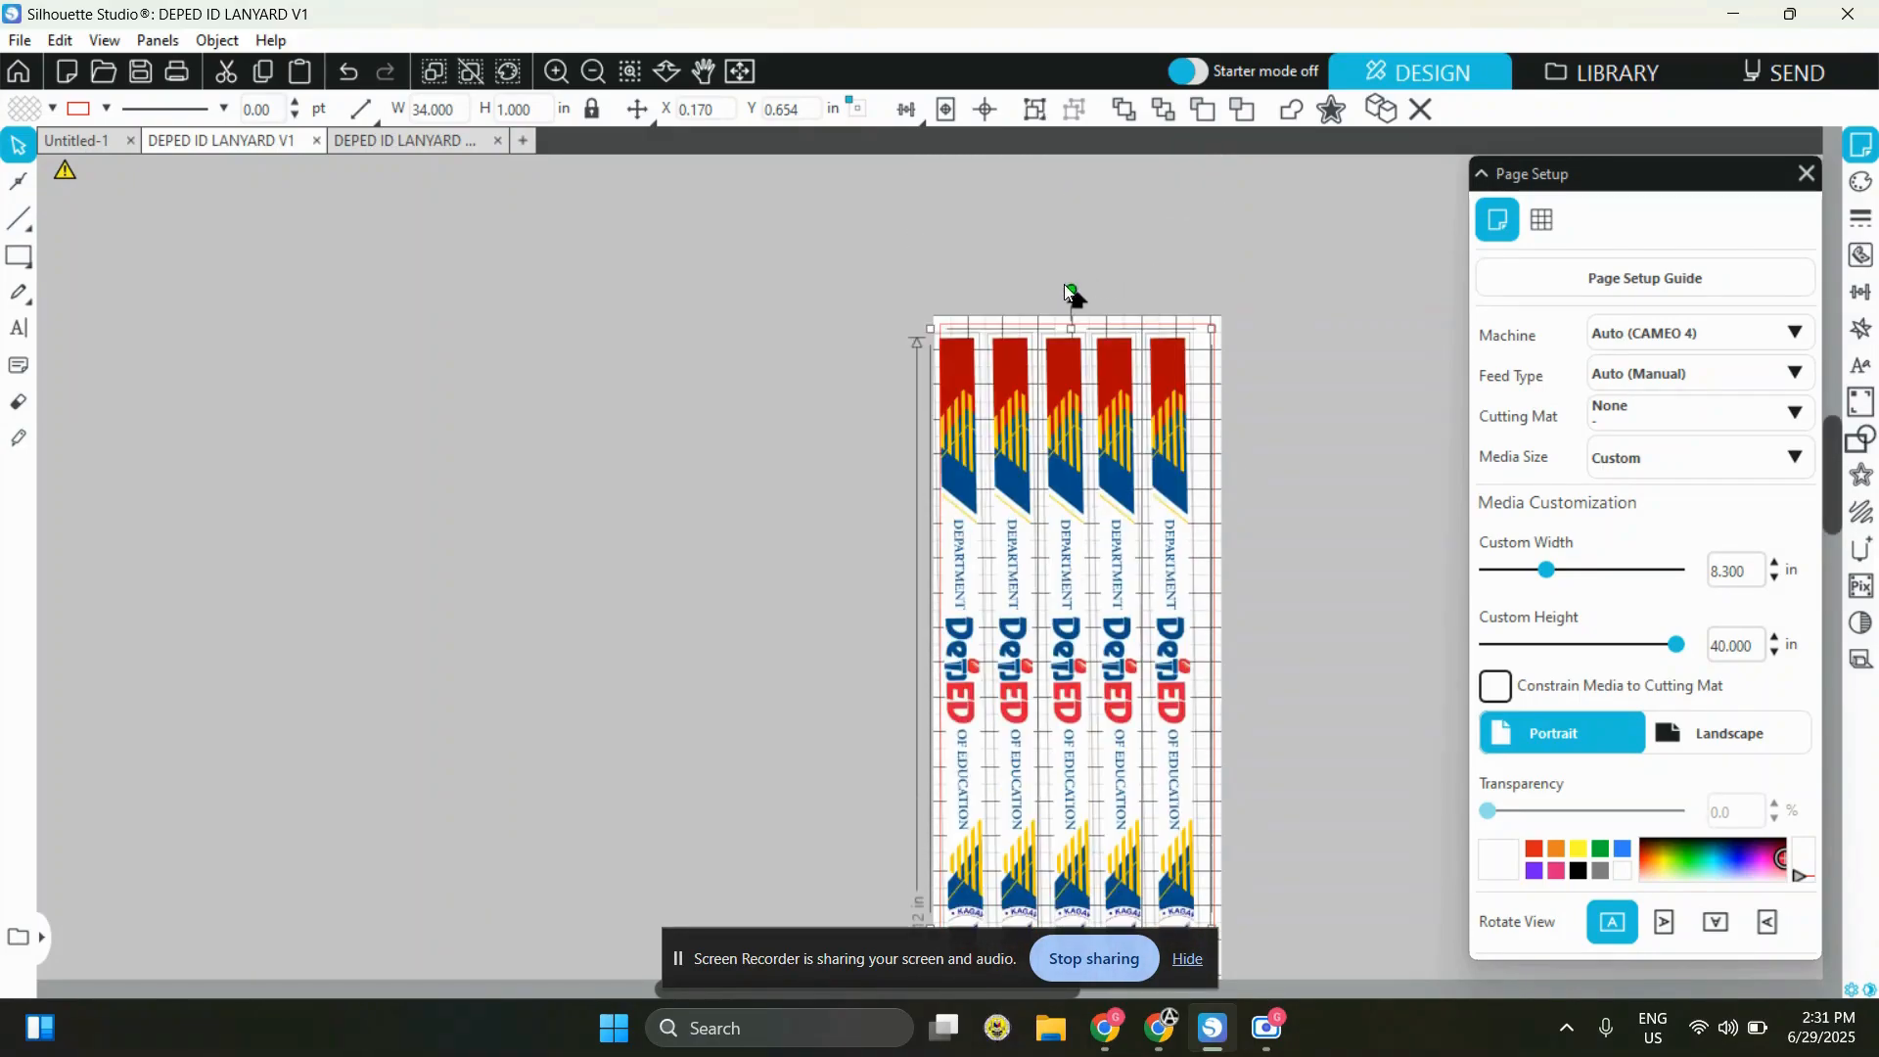
{"action": "left_click_drag", "start_coordinate": [1072, 290], "coordinate": [1079, 290]}
{"action": "left_click", "coordinate": [1254, 478]}
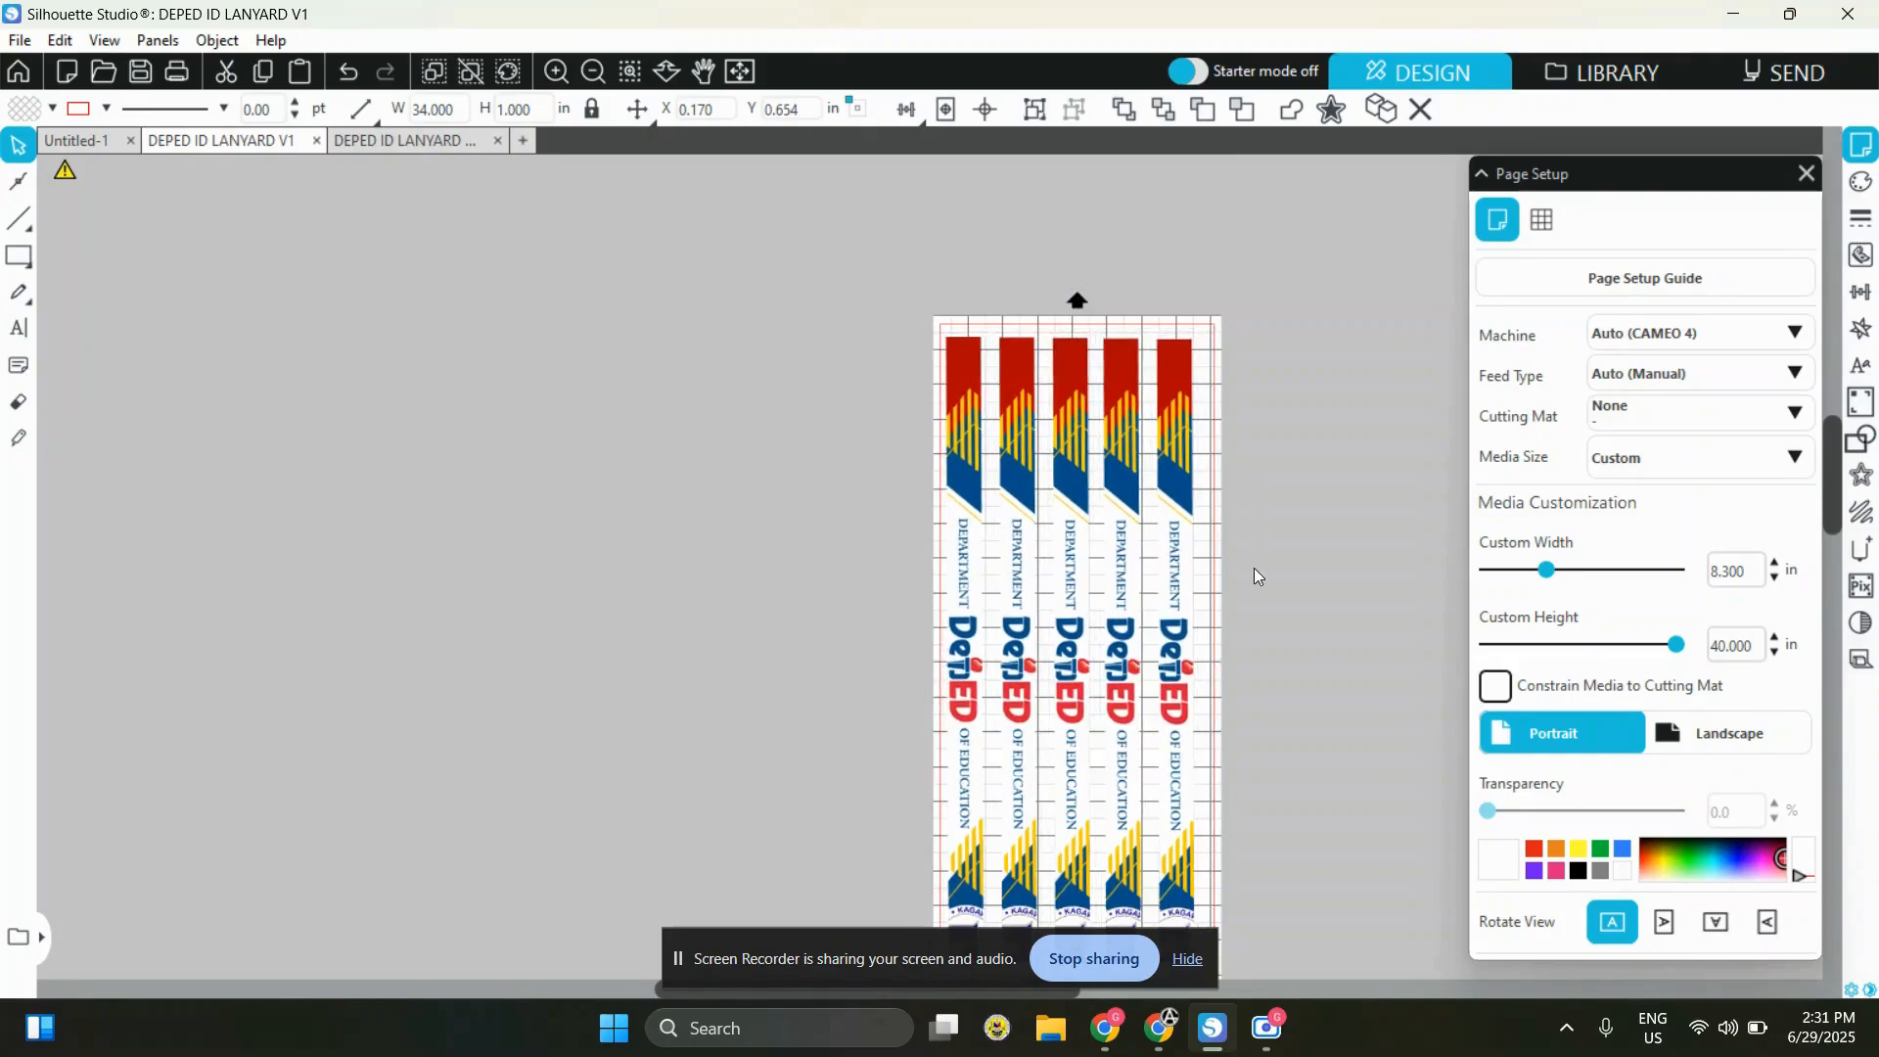
Move the short DepEd piece directly under the first strip and stack two copies of it below
{"action": "scroll", "coordinate": [1252, 568], "scroll_direction": "down", "scroll_amount": 5}
{"action": "scroll", "coordinate": [1251, 570], "scroll_direction": "down", "scroll_amount": 3}
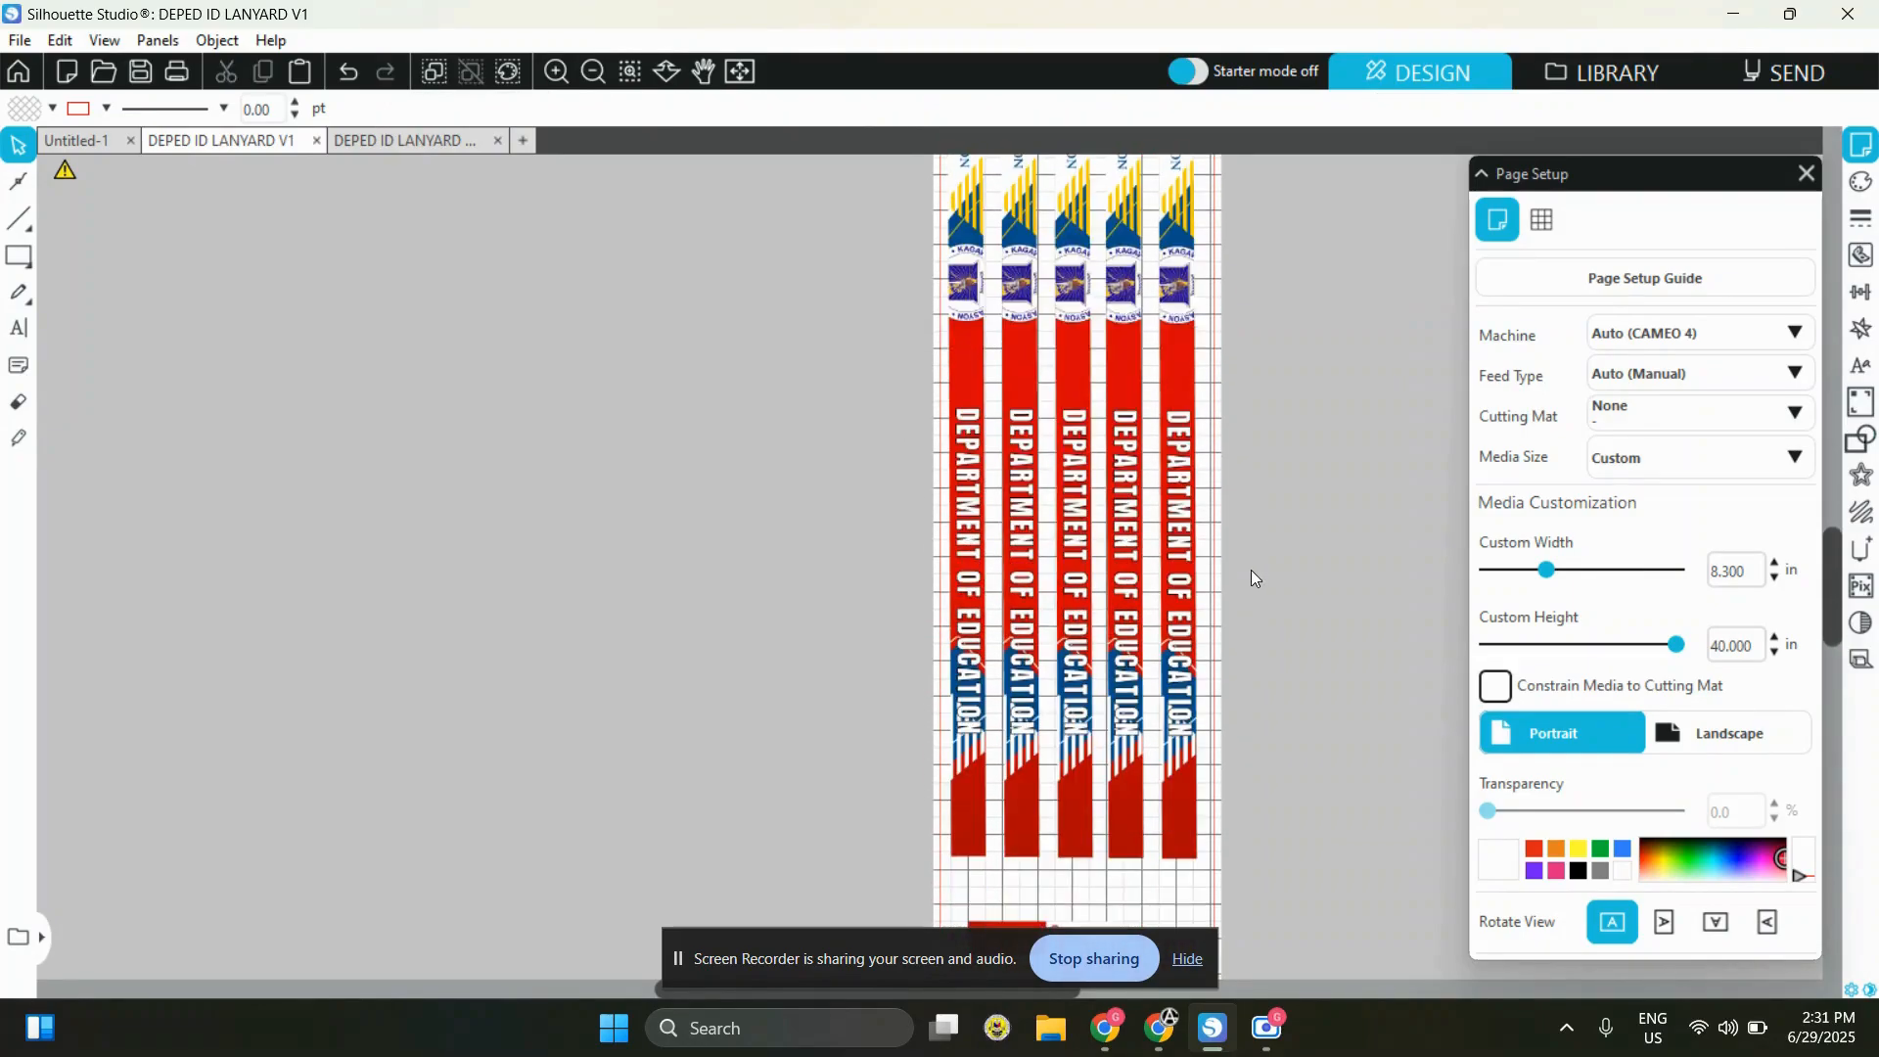
{"action": "left_click", "coordinate": [1010, 798]}
{"action": "left_click_drag", "start_coordinate": [1014, 801], "coordinate": [1003, 773]}
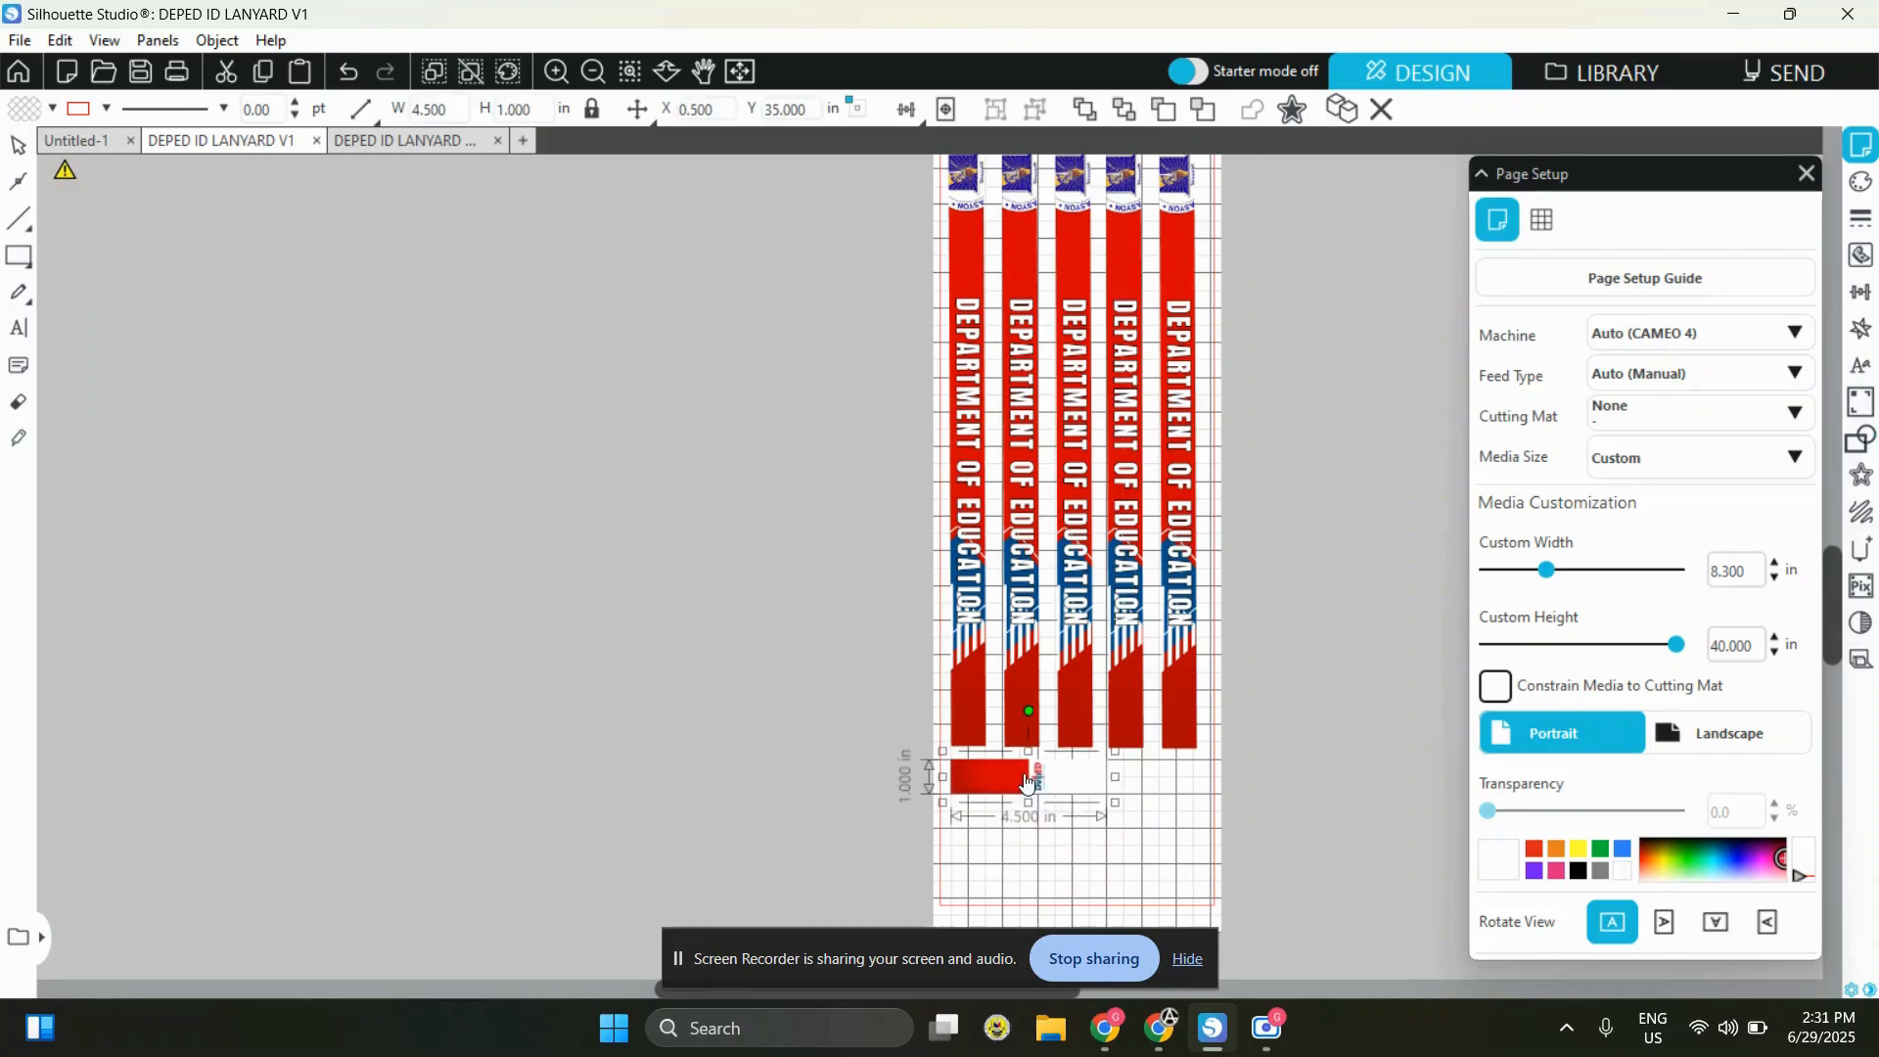
{"action": "key", "text": "ctrl+z"}
{"action": "key", "text": "ctrl+z"}
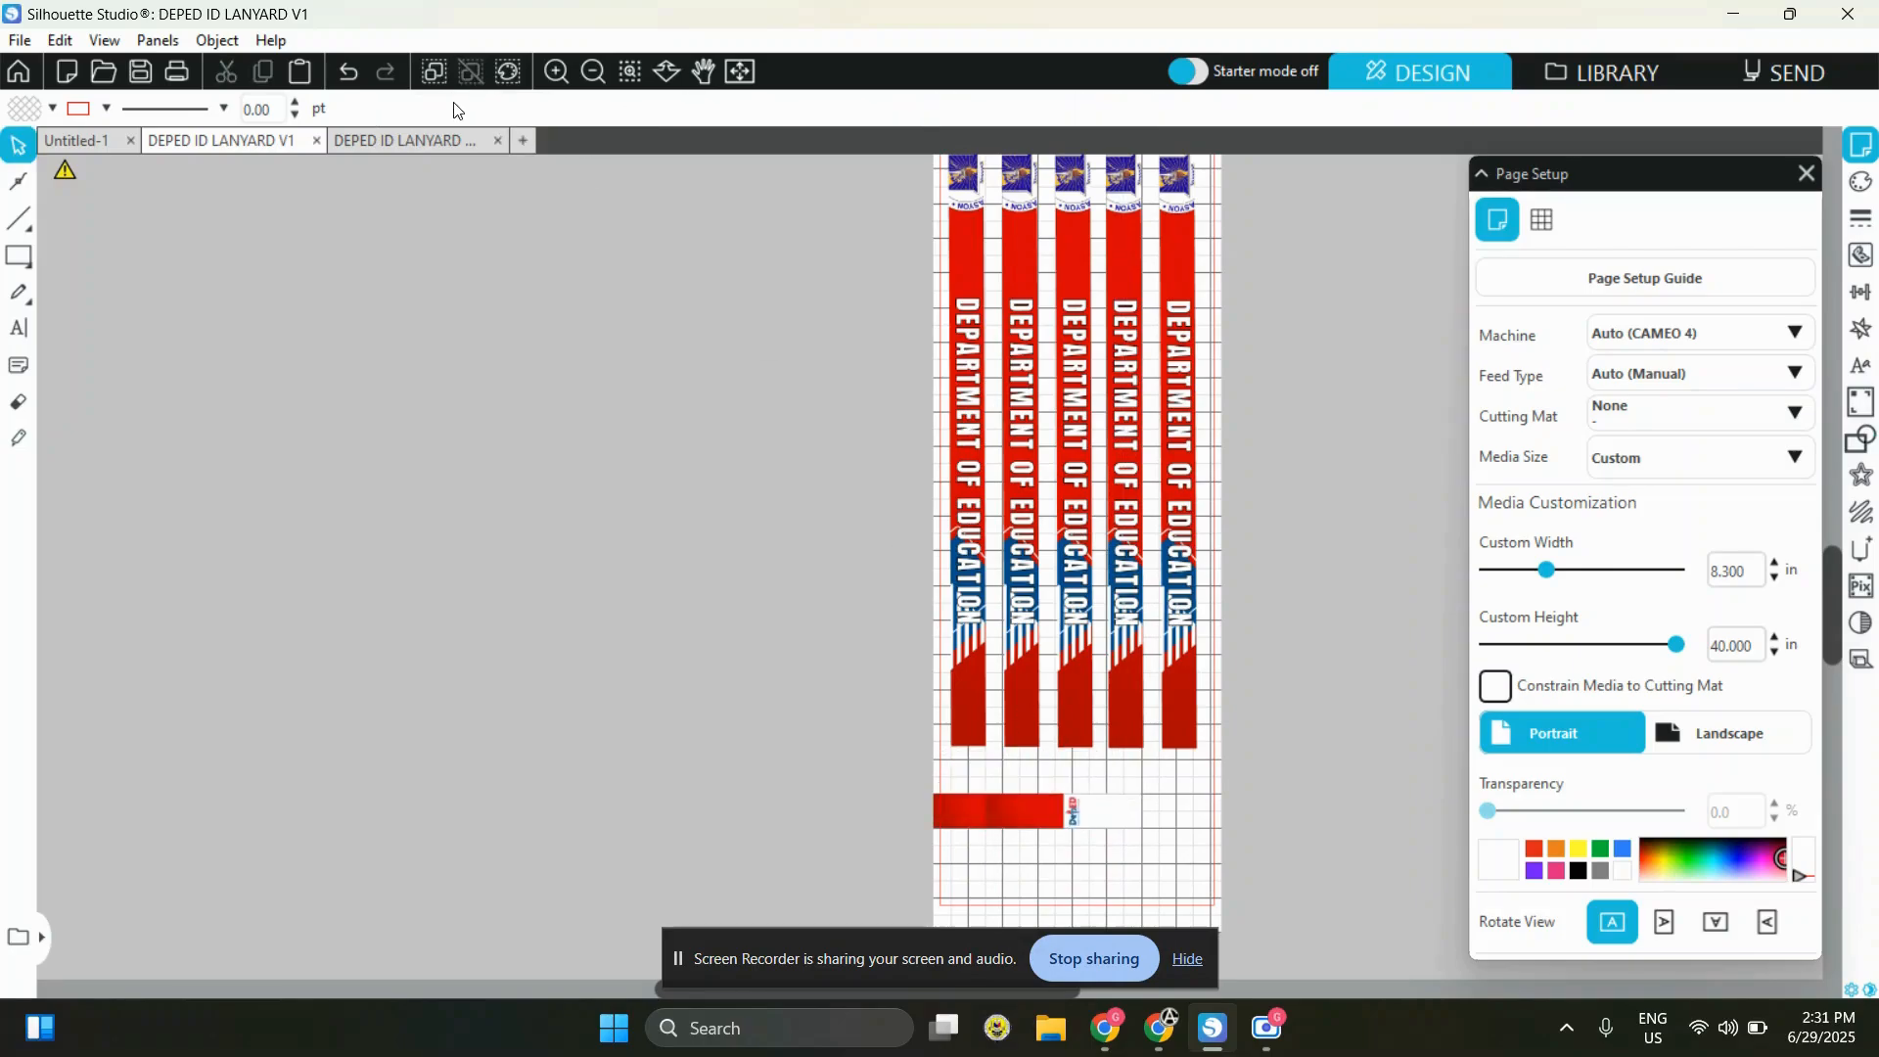
{"action": "left_click", "coordinate": [349, 72]}
{"action": "left_click_drag", "start_coordinate": [1085, 820], "coordinate": [1019, 880]}
{"action": "key", "text": "ctrl+v"}
{"action": "left_click", "coordinate": [1081, 850]}
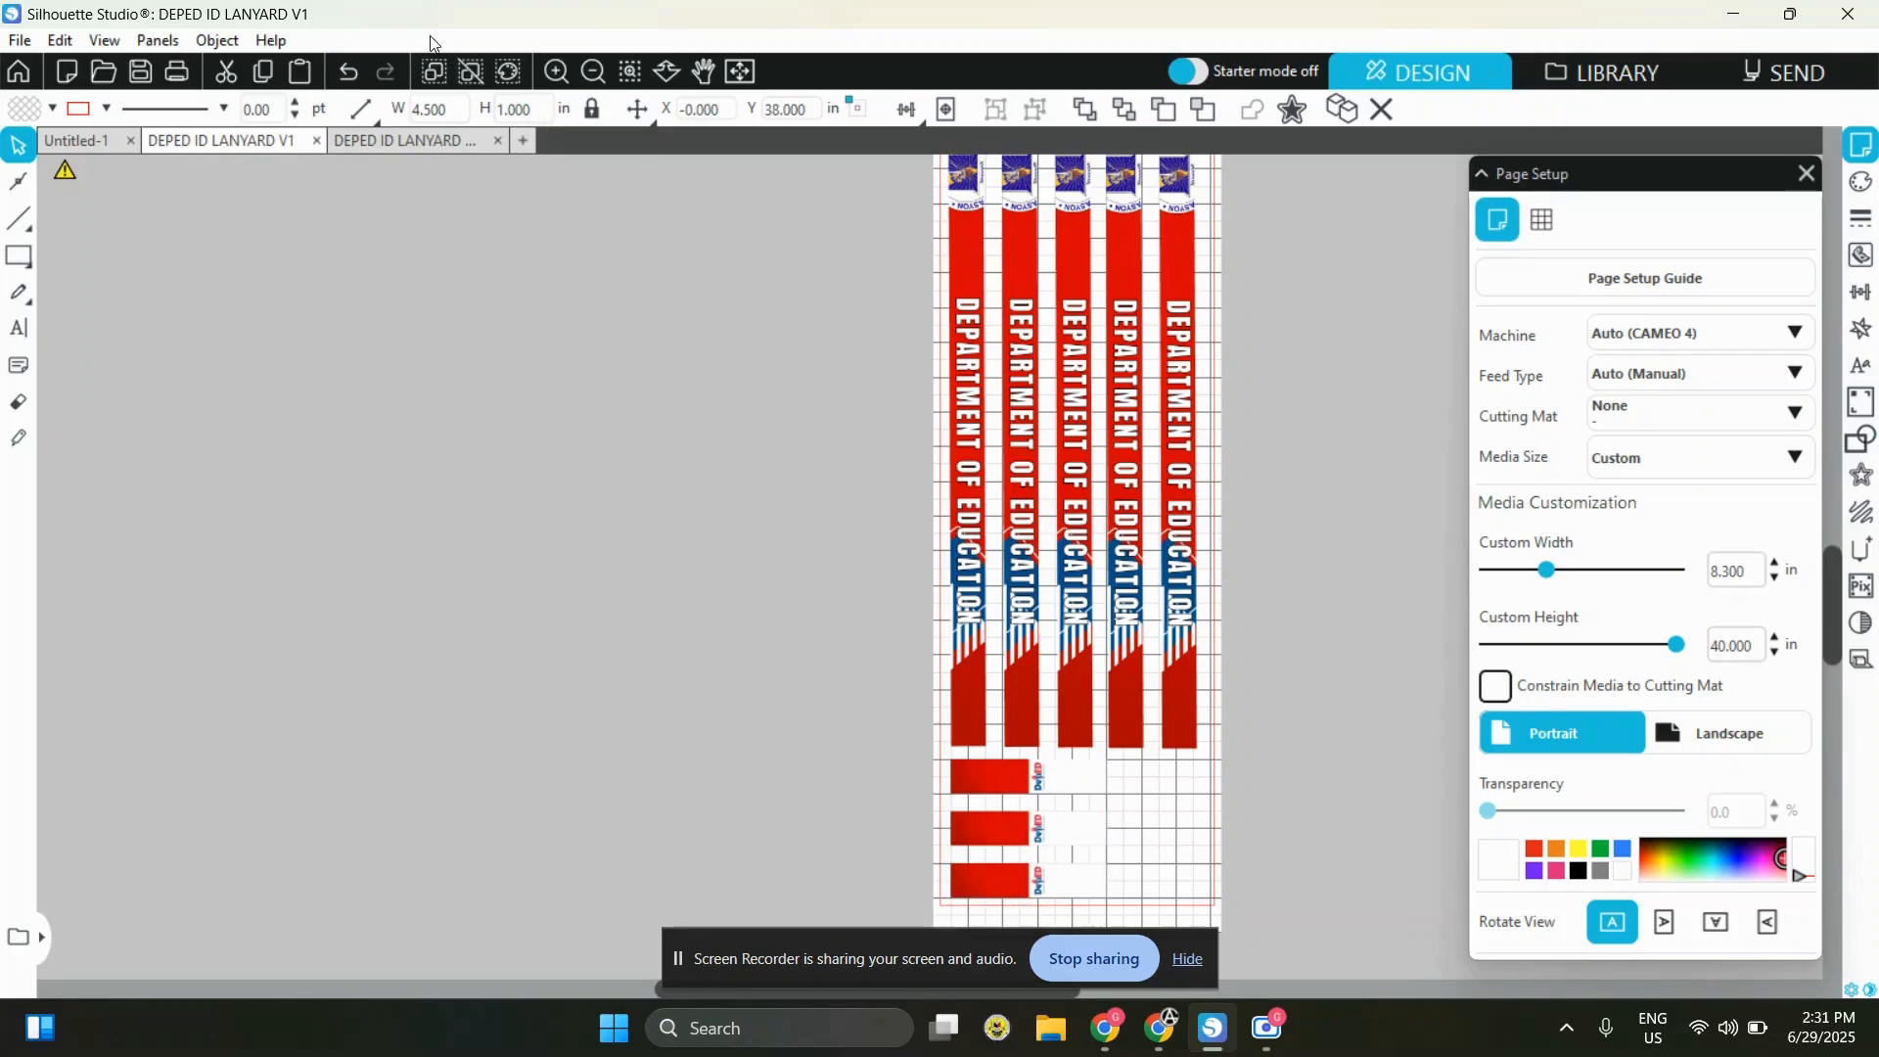
Examine the spacing and margins of the three stacked short pieces at the lower end of the page
{"action": "left_click", "coordinate": [556, 72]}
{"action": "left_click", "coordinate": [556, 71]}
{"action": "scroll", "coordinate": [1197, 682], "scroll_direction": "down", "scroll_amount": 1}
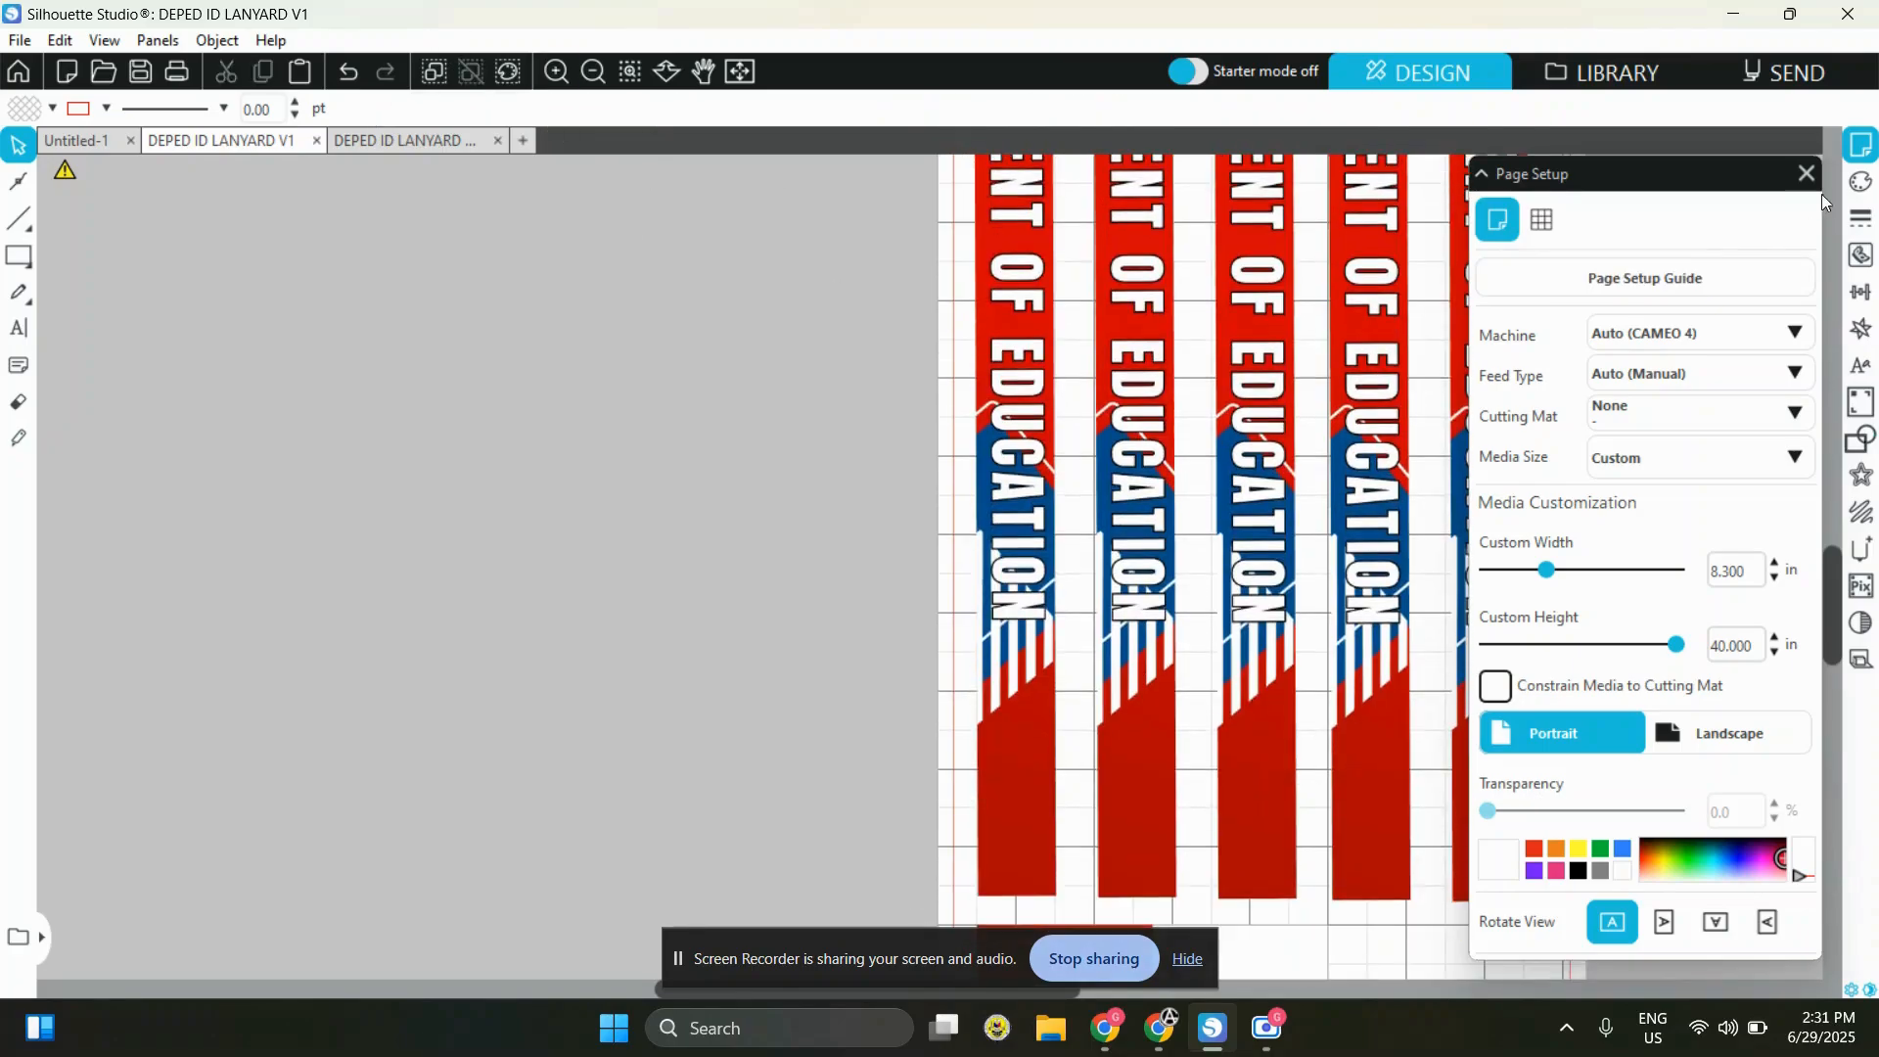
{"action": "left_click", "coordinate": [1807, 173]}
{"action": "scroll", "coordinate": [1375, 701], "scroll_direction": "down", "scroll_amount": 3}
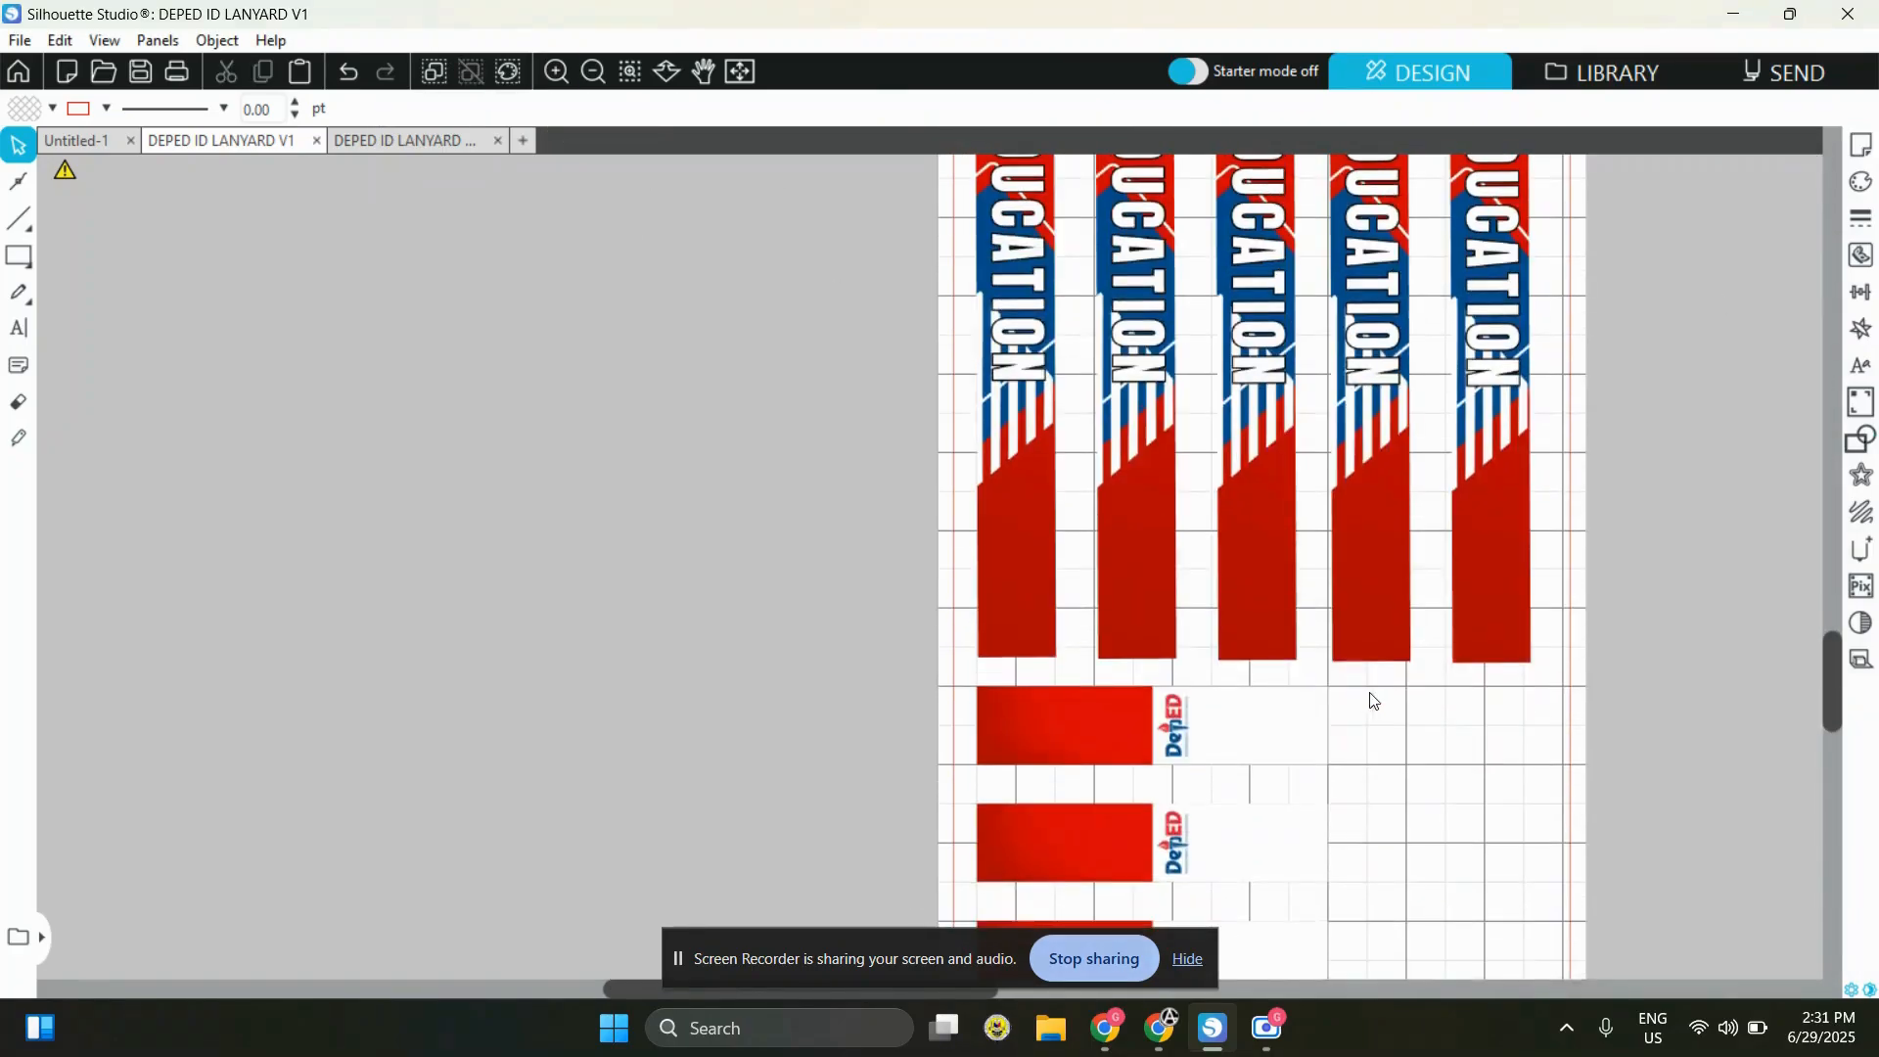
{"action": "scroll", "coordinate": [915, 553], "scroll_direction": "down", "scroll_amount": 3}
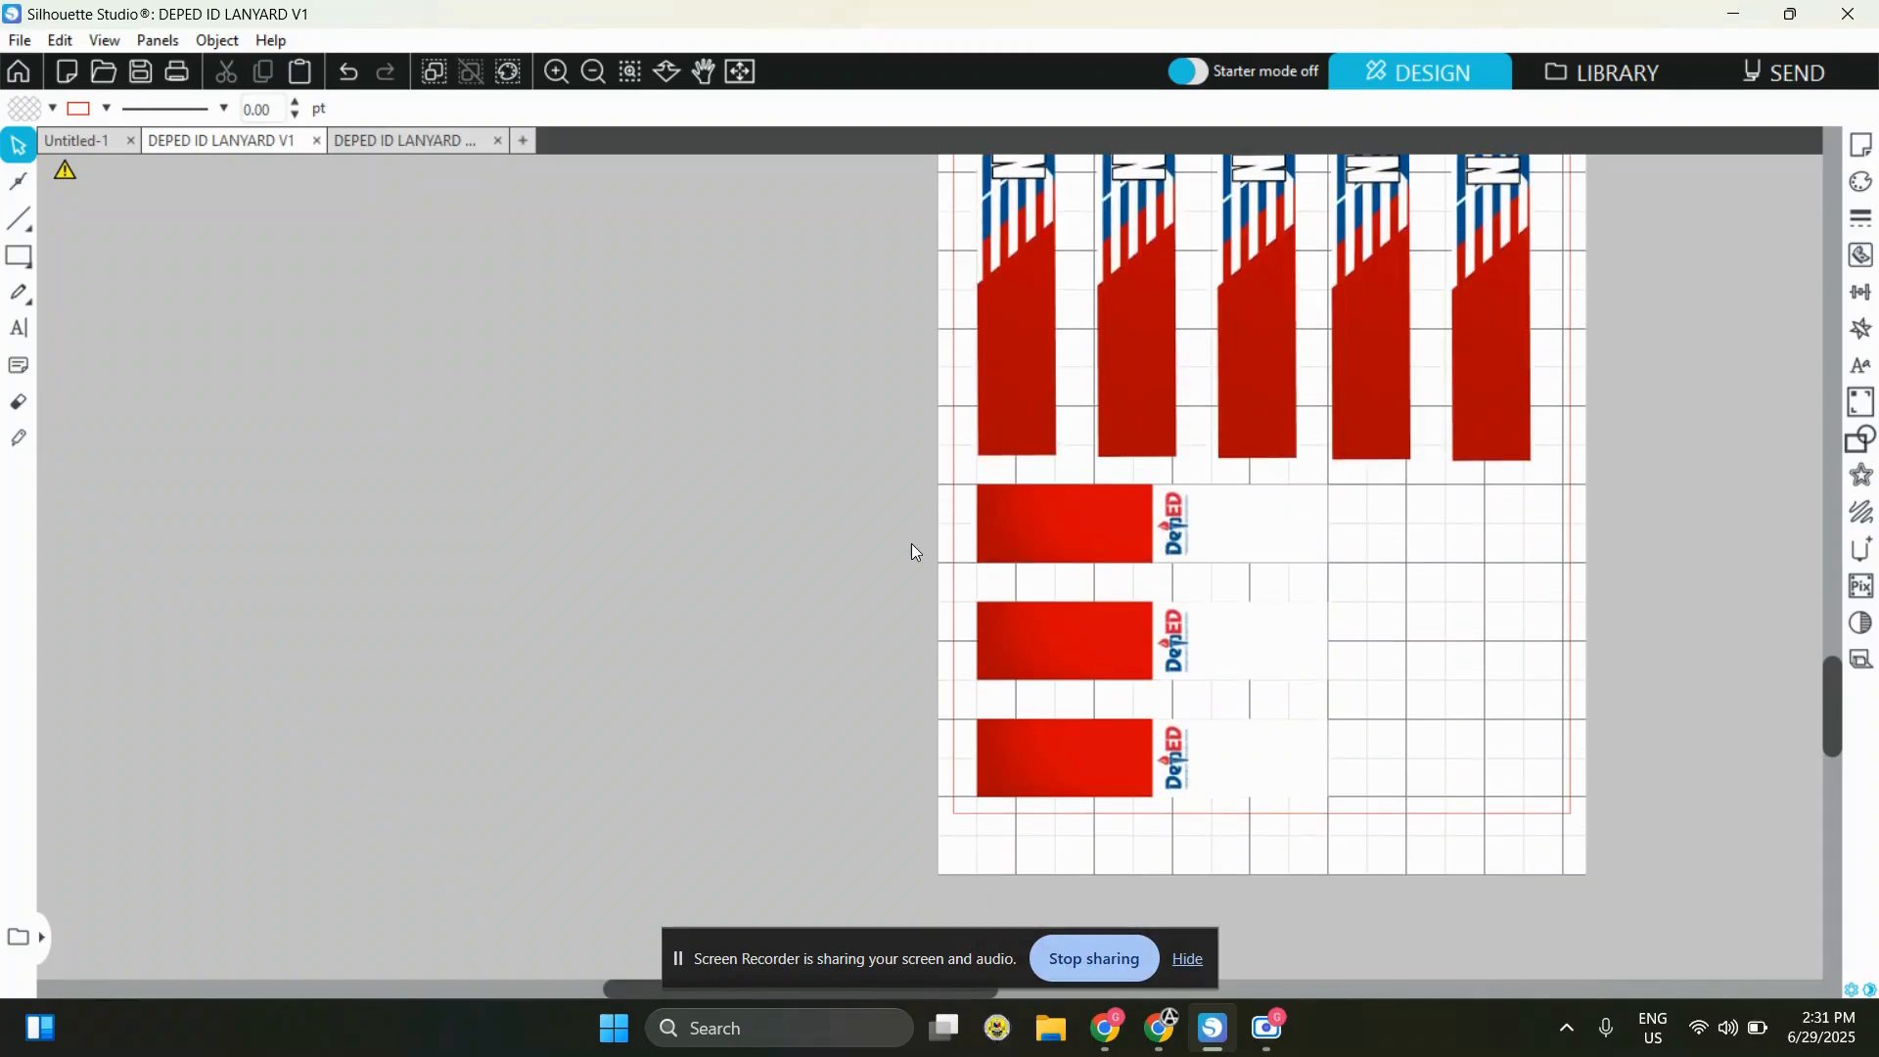
{"action": "left_click_drag", "start_coordinate": [1447, 855], "coordinate": [1224, 519]}
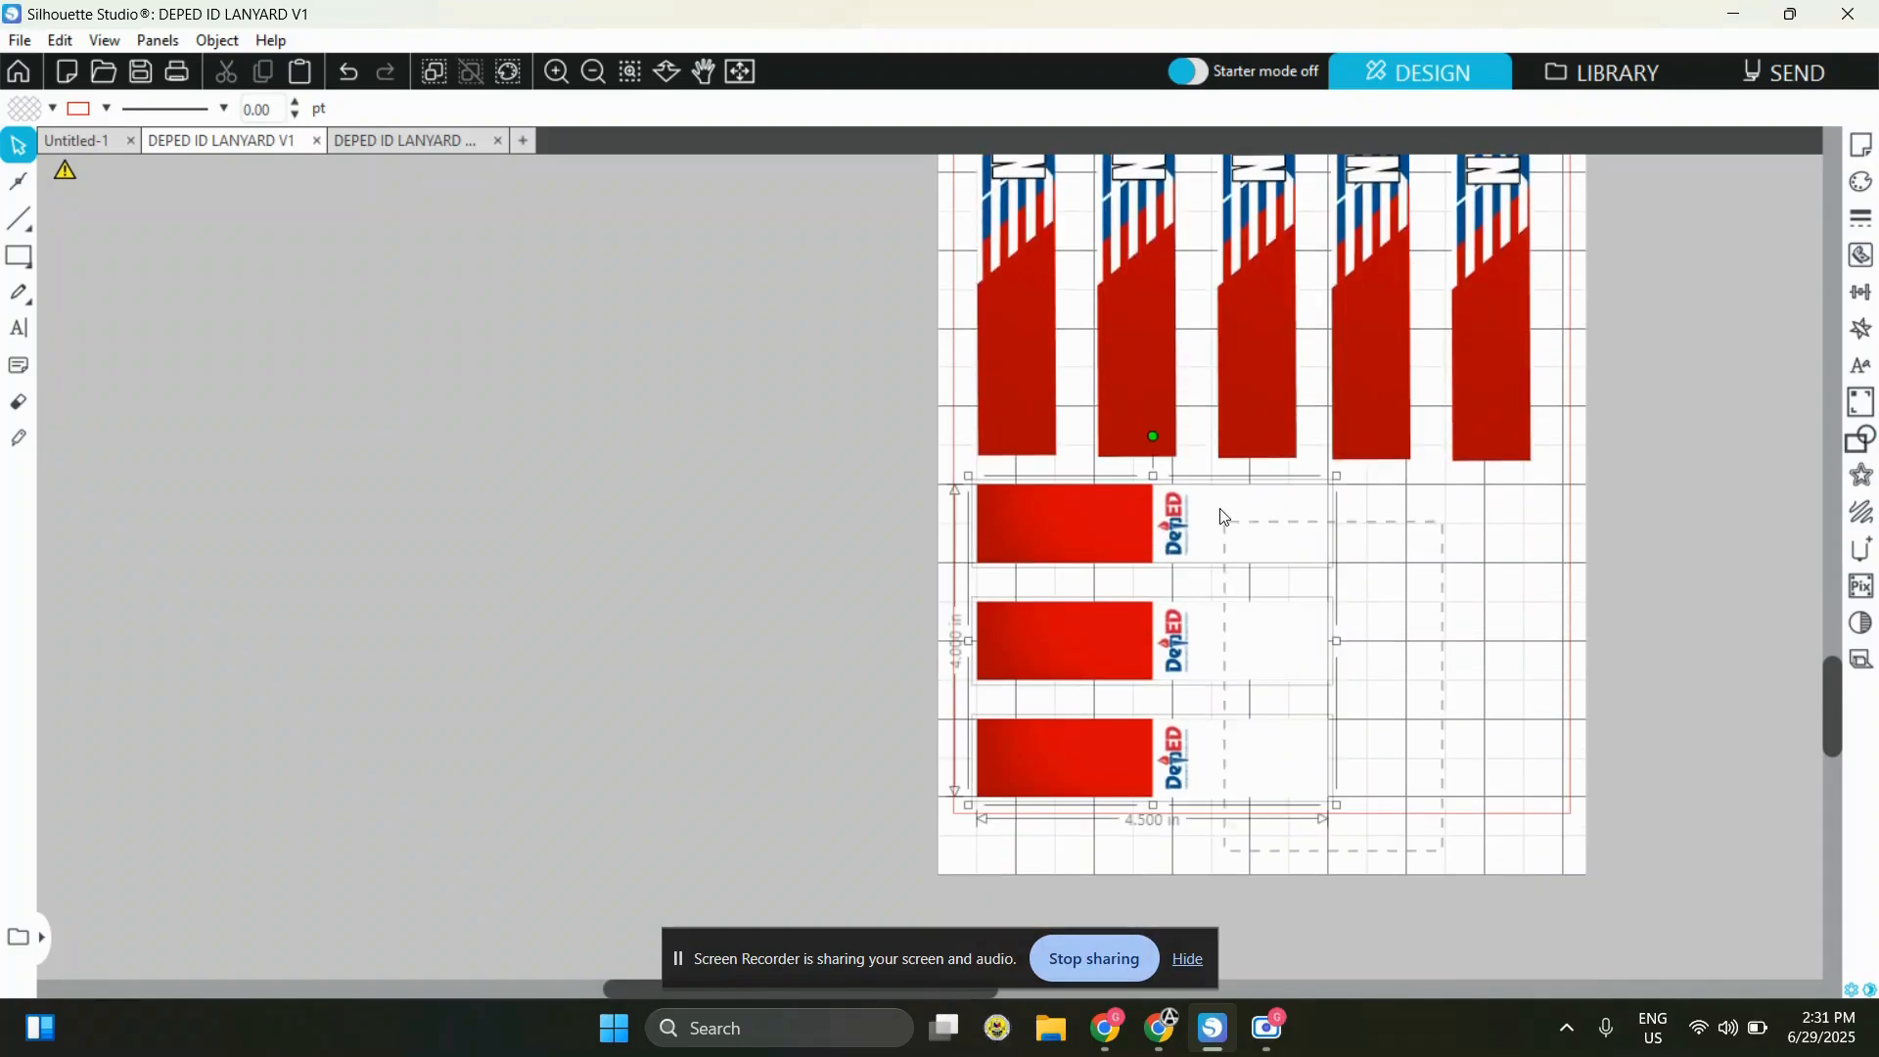
{"action": "left_click", "coordinate": [1575, 655]}
Duplicate the uppermost short piece, turn the copy upright, and place it in the empty space beside the stack
{"action": "left_click", "coordinate": [1065, 504]}
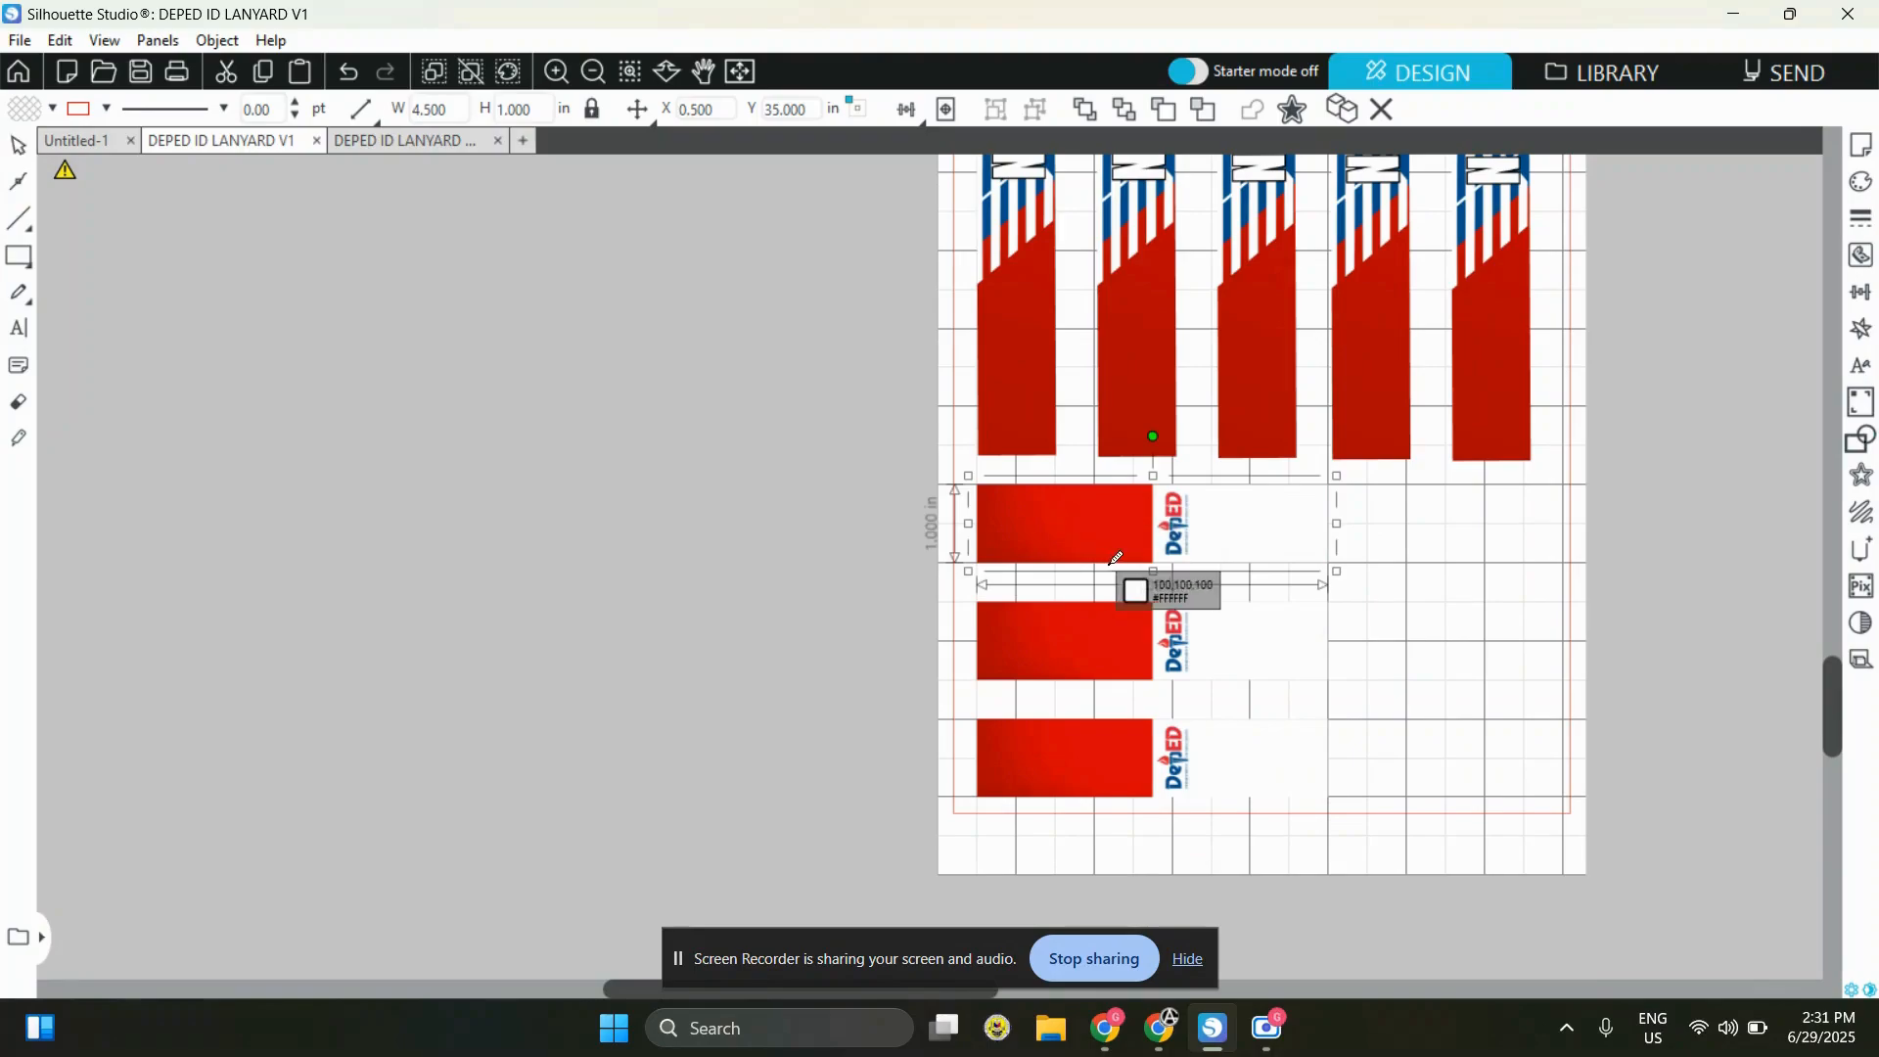
{"action": "key", "text": "ctrl+d"}
{"action": "left_click_drag", "start_coordinate": [1230, 524], "coordinate": [1287, 459]}
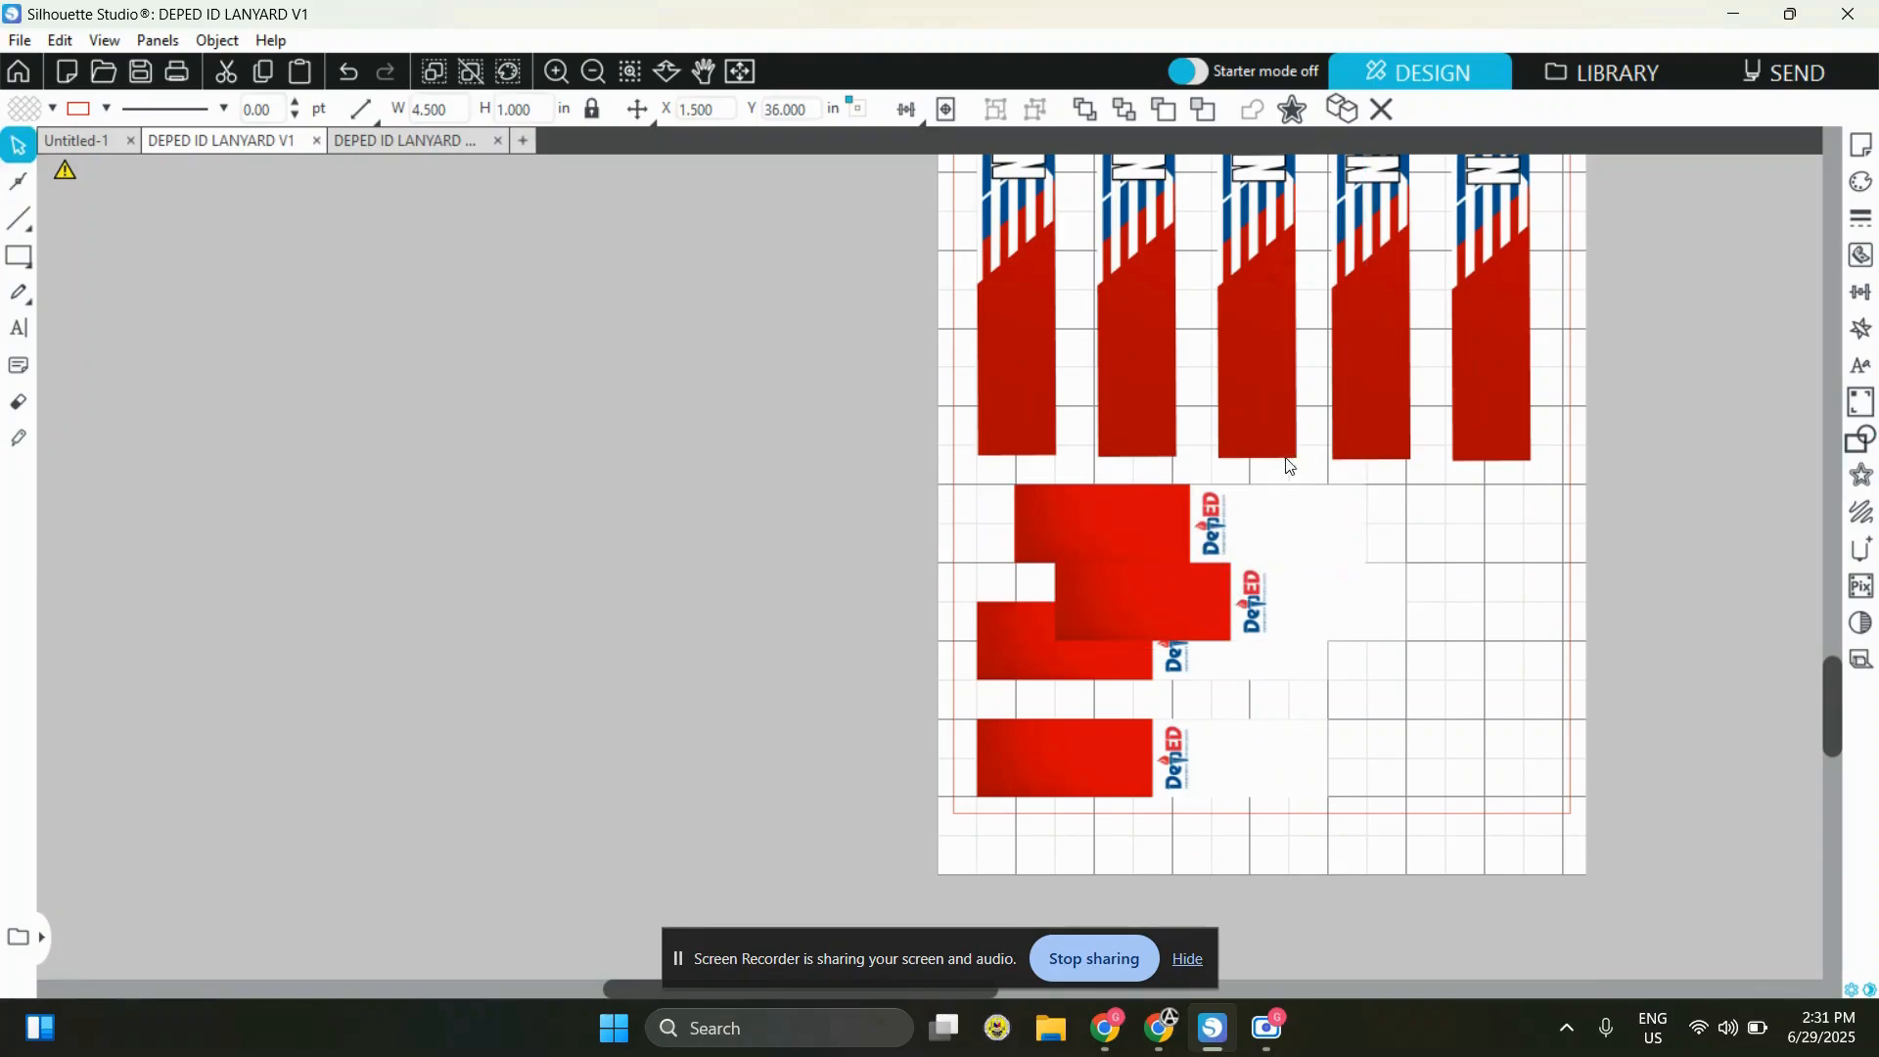
{"action": "left_click", "coordinate": [348, 71]}
{"action": "left_click_drag", "start_coordinate": [1243, 516], "coordinate": [1421, 602]}
{"action": "left_click_drag", "start_coordinate": [1226, 569], "coordinate": [1376, 640]}
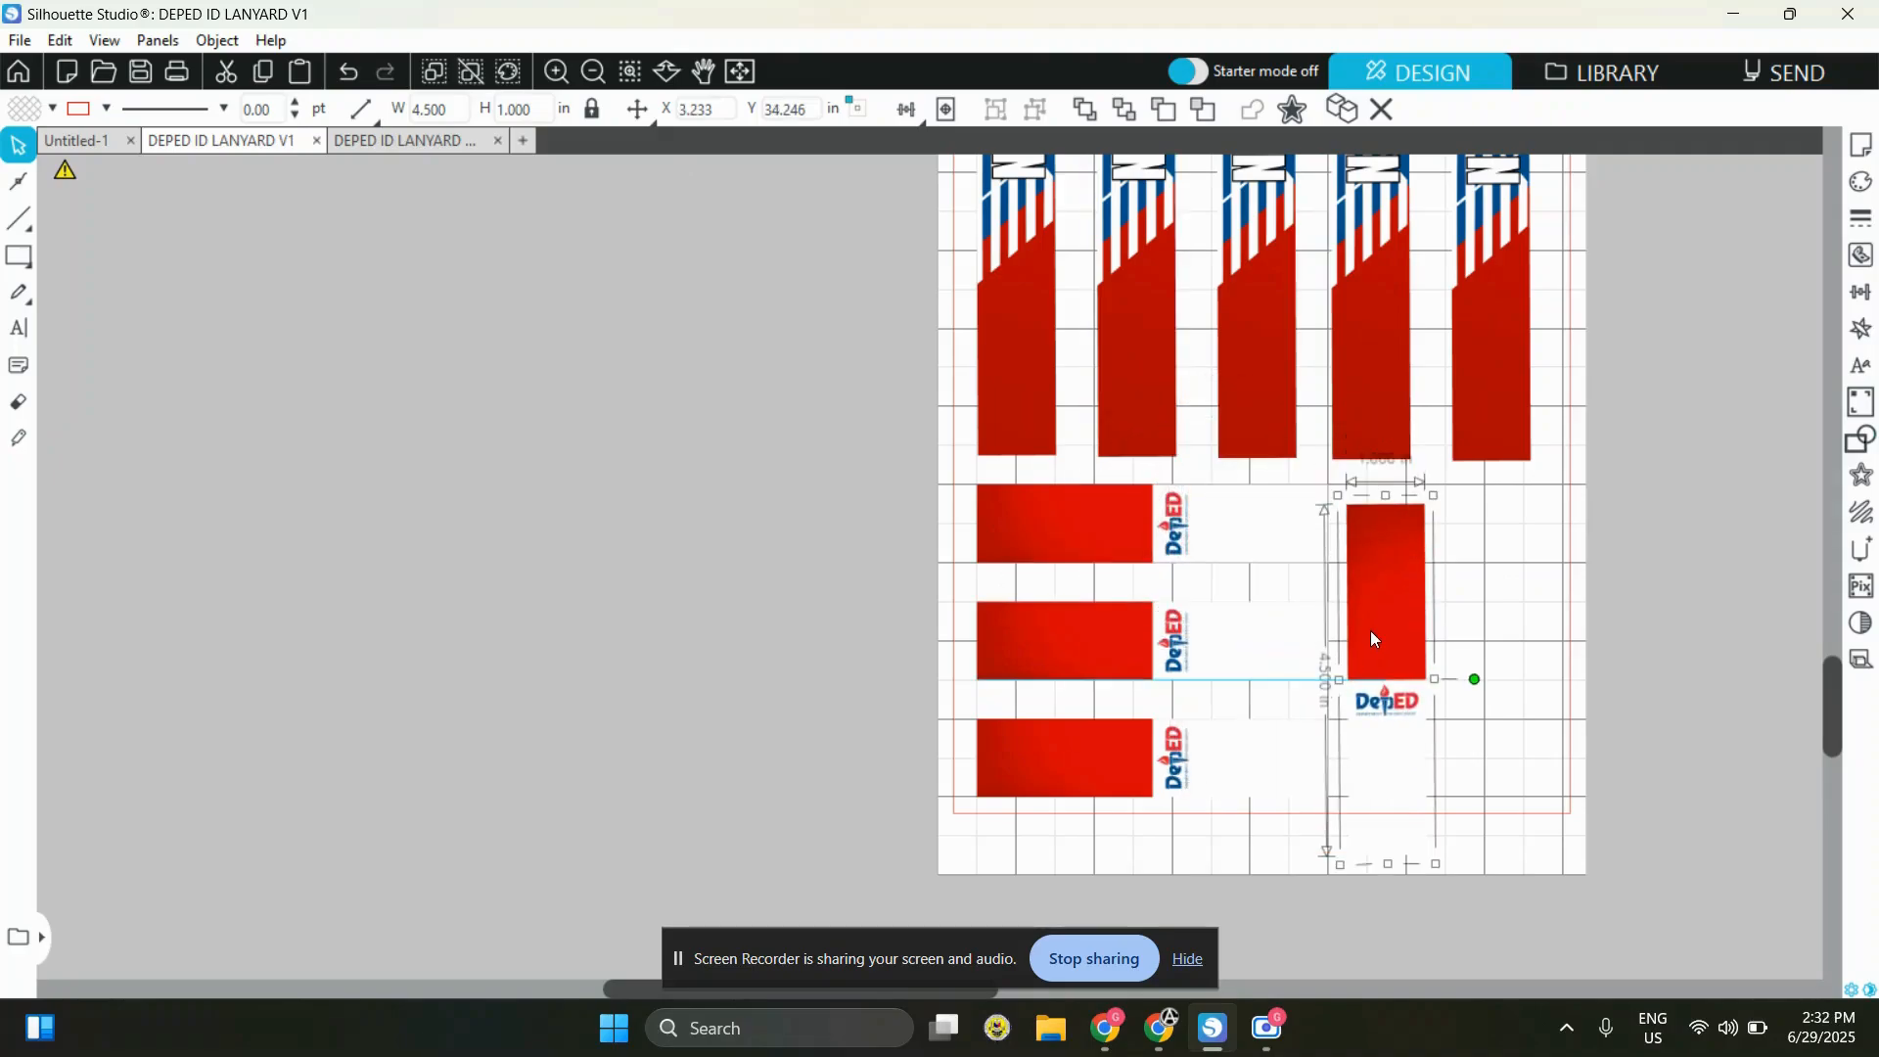
Duplicate the upright short piece and align the copy to its right, inside the page's edge
{"action": "key", "text": "ctrl+d"}
{"action": "left_click_drag", "start_coordinate": [1443, 715], "coordinate": [1481, 636]}
{"action": "left_click", "coordinate": [1679, 714]}
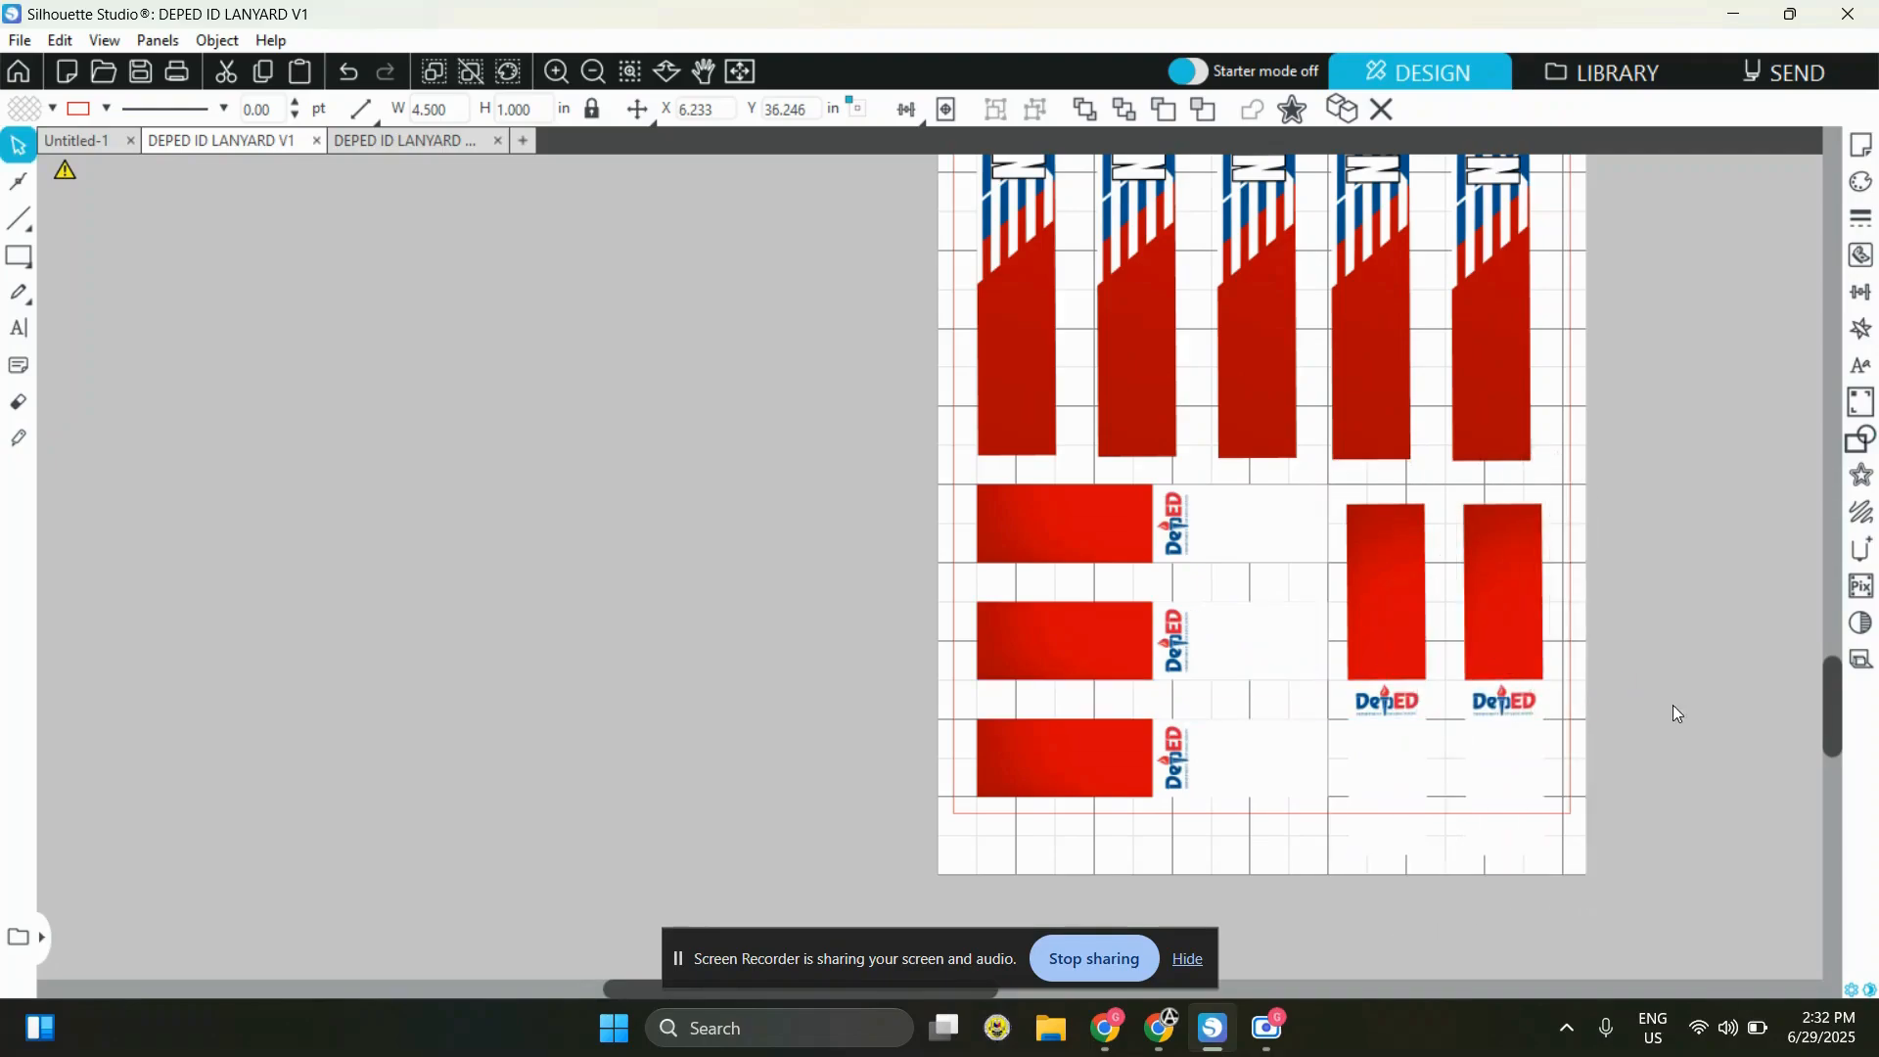
{"action": "left_click_drag", "start_coordinate": [1699, 800], "coordinate": [1367, 809]}
{"action": "left_click", "coordinate": [1617, 776]}
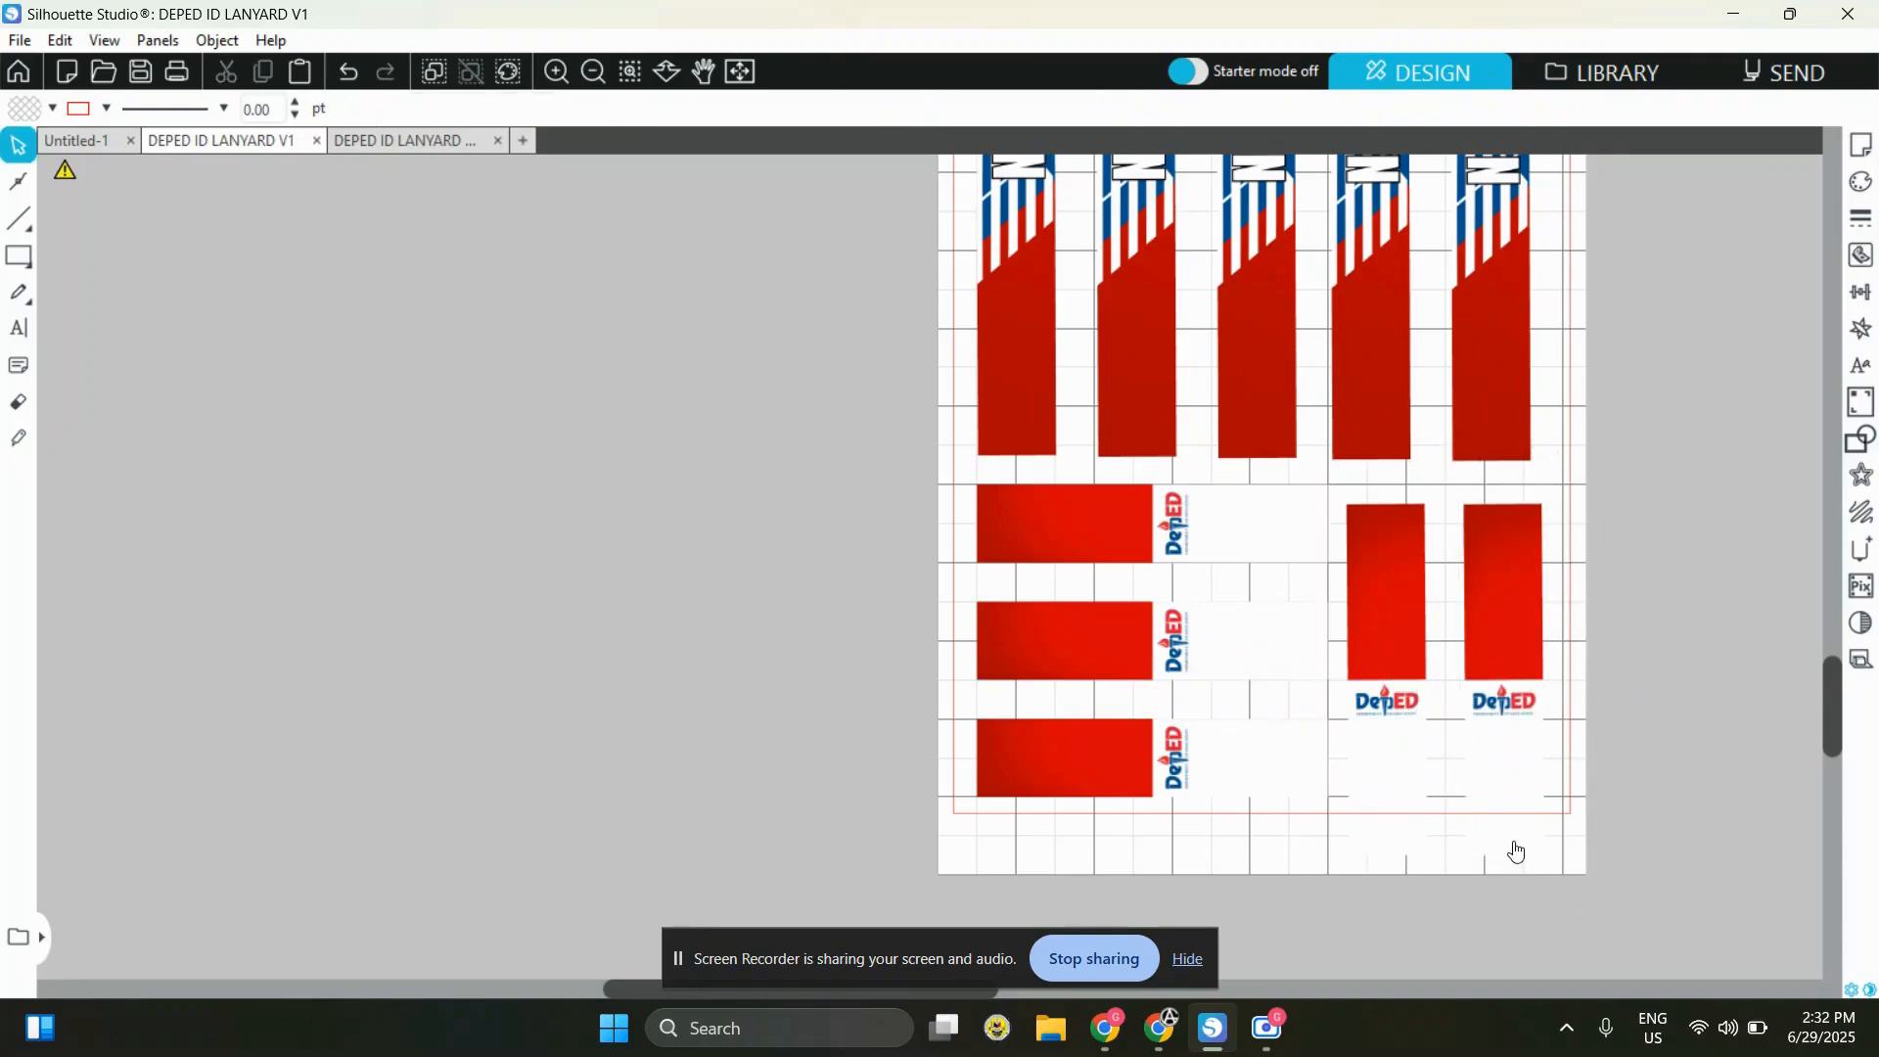
Review the complete layout of long strips and short pieces on the page
{"action": "left_click", "coordinate": [592, 75]}
{"action": "left_click", "coordinate": [591, 75]}
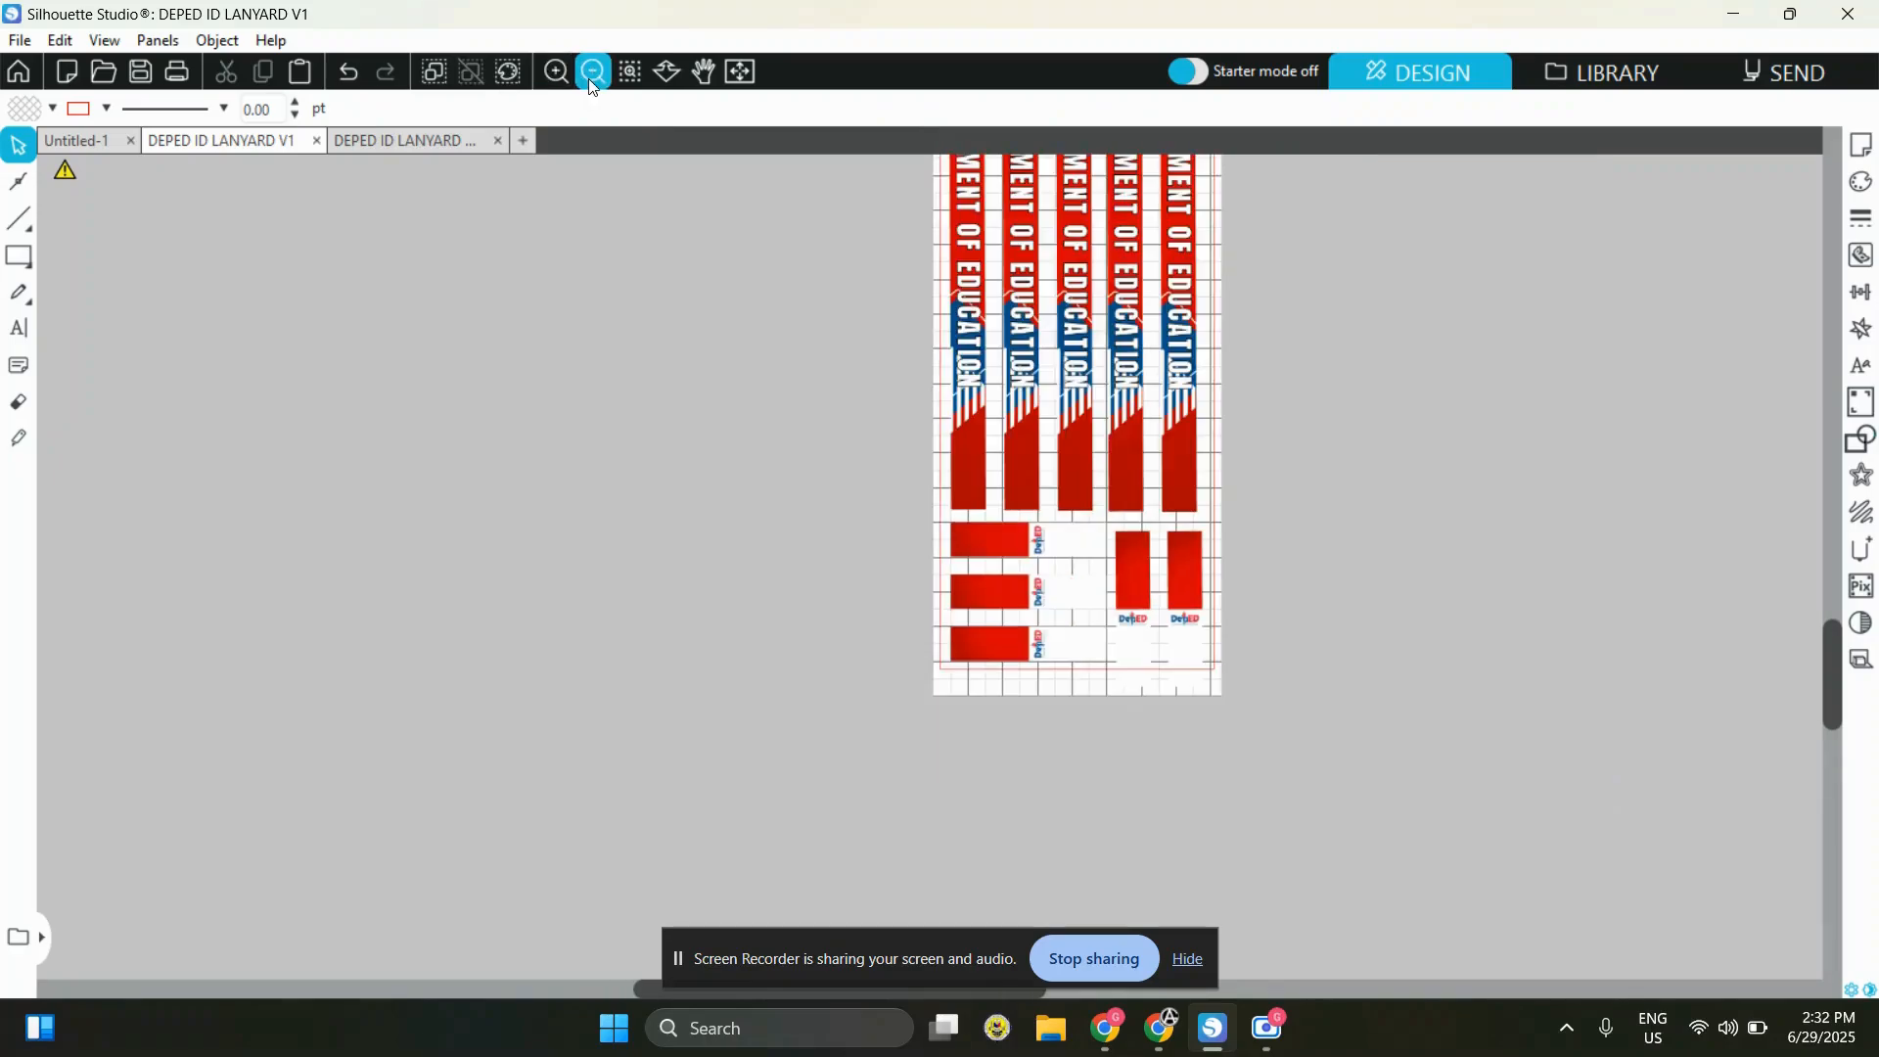
{"action": "left_click", "coordinate": [589, 78]}
{"action": "scroll", "coordinate": [1347, 510], "scroll_direction": "up", "scroll_amount": 1}
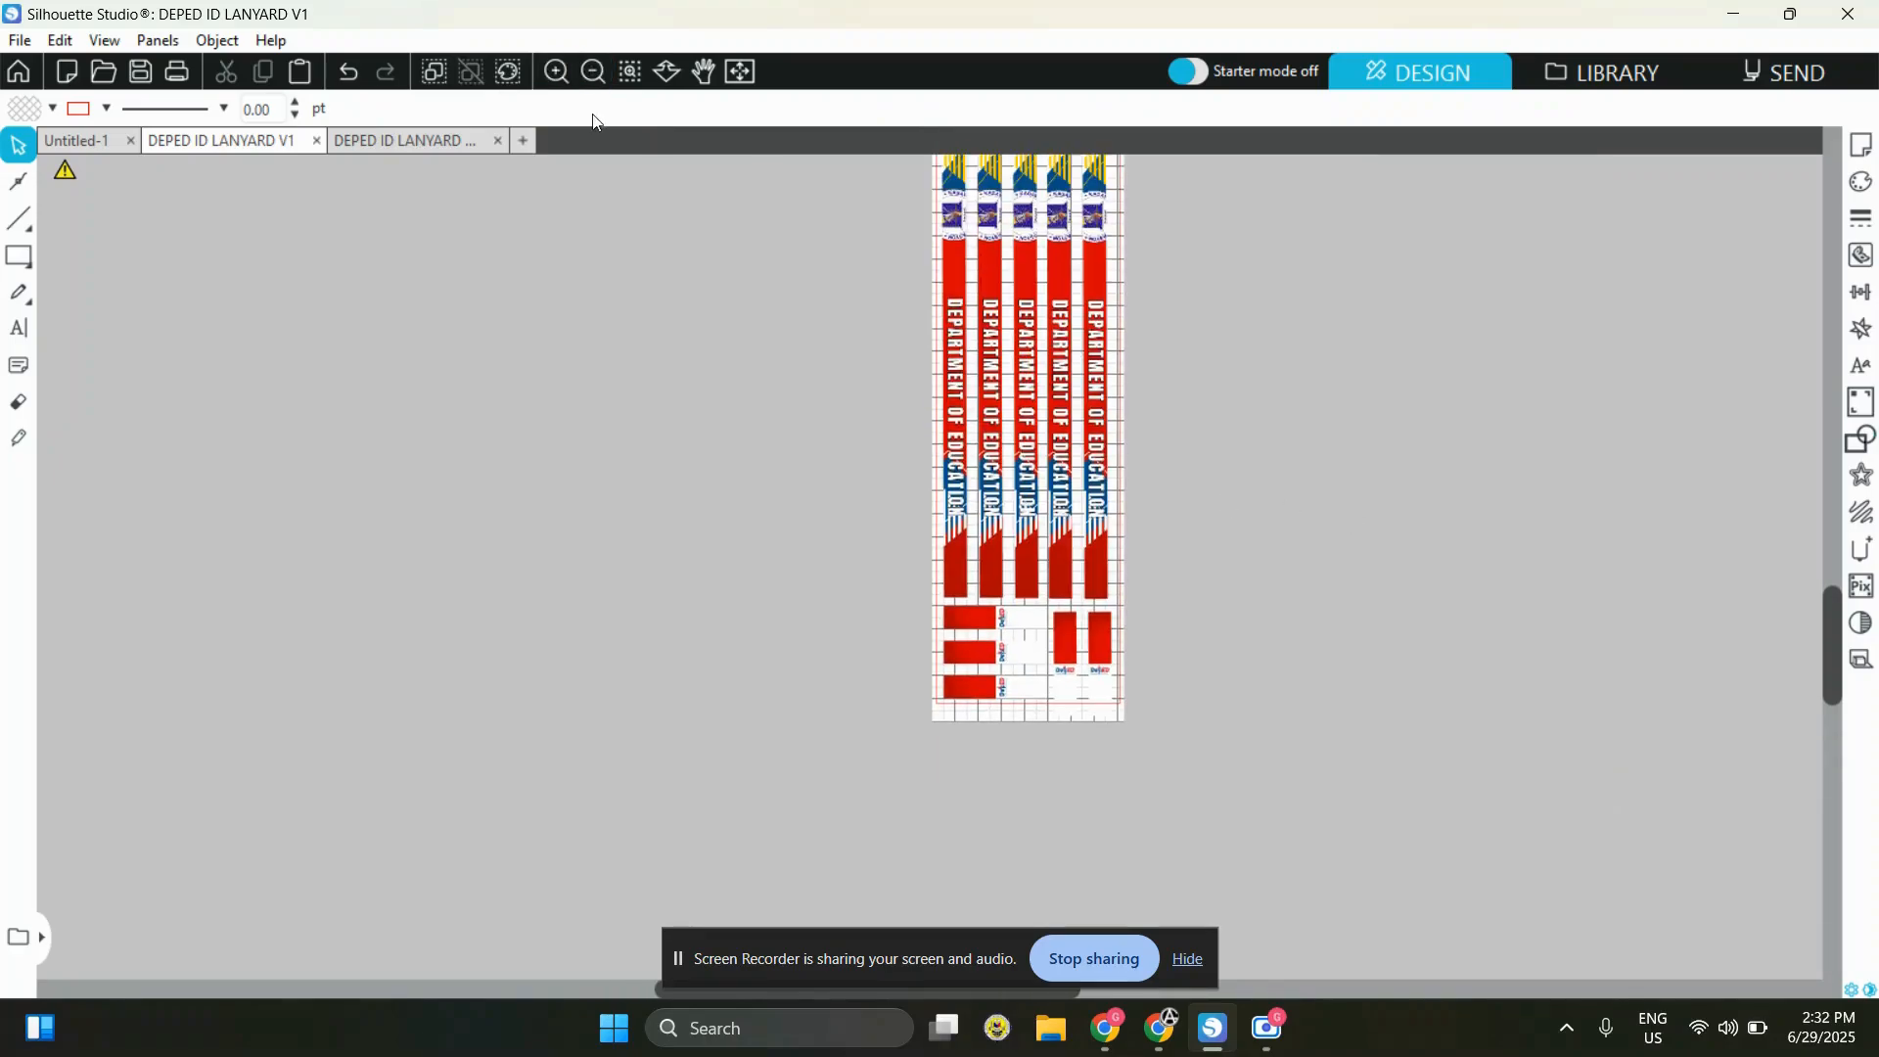
{"action": "left_click", "coordinate": [556, 73]}
{"action": "left_click_drag", "start_coordinate": [1644, 805], "coordinate": [594, 326]}
{"action": "scroll", "coordinate": [1376, 417], "scroll_direction": "up", "scroll_amount": 1}
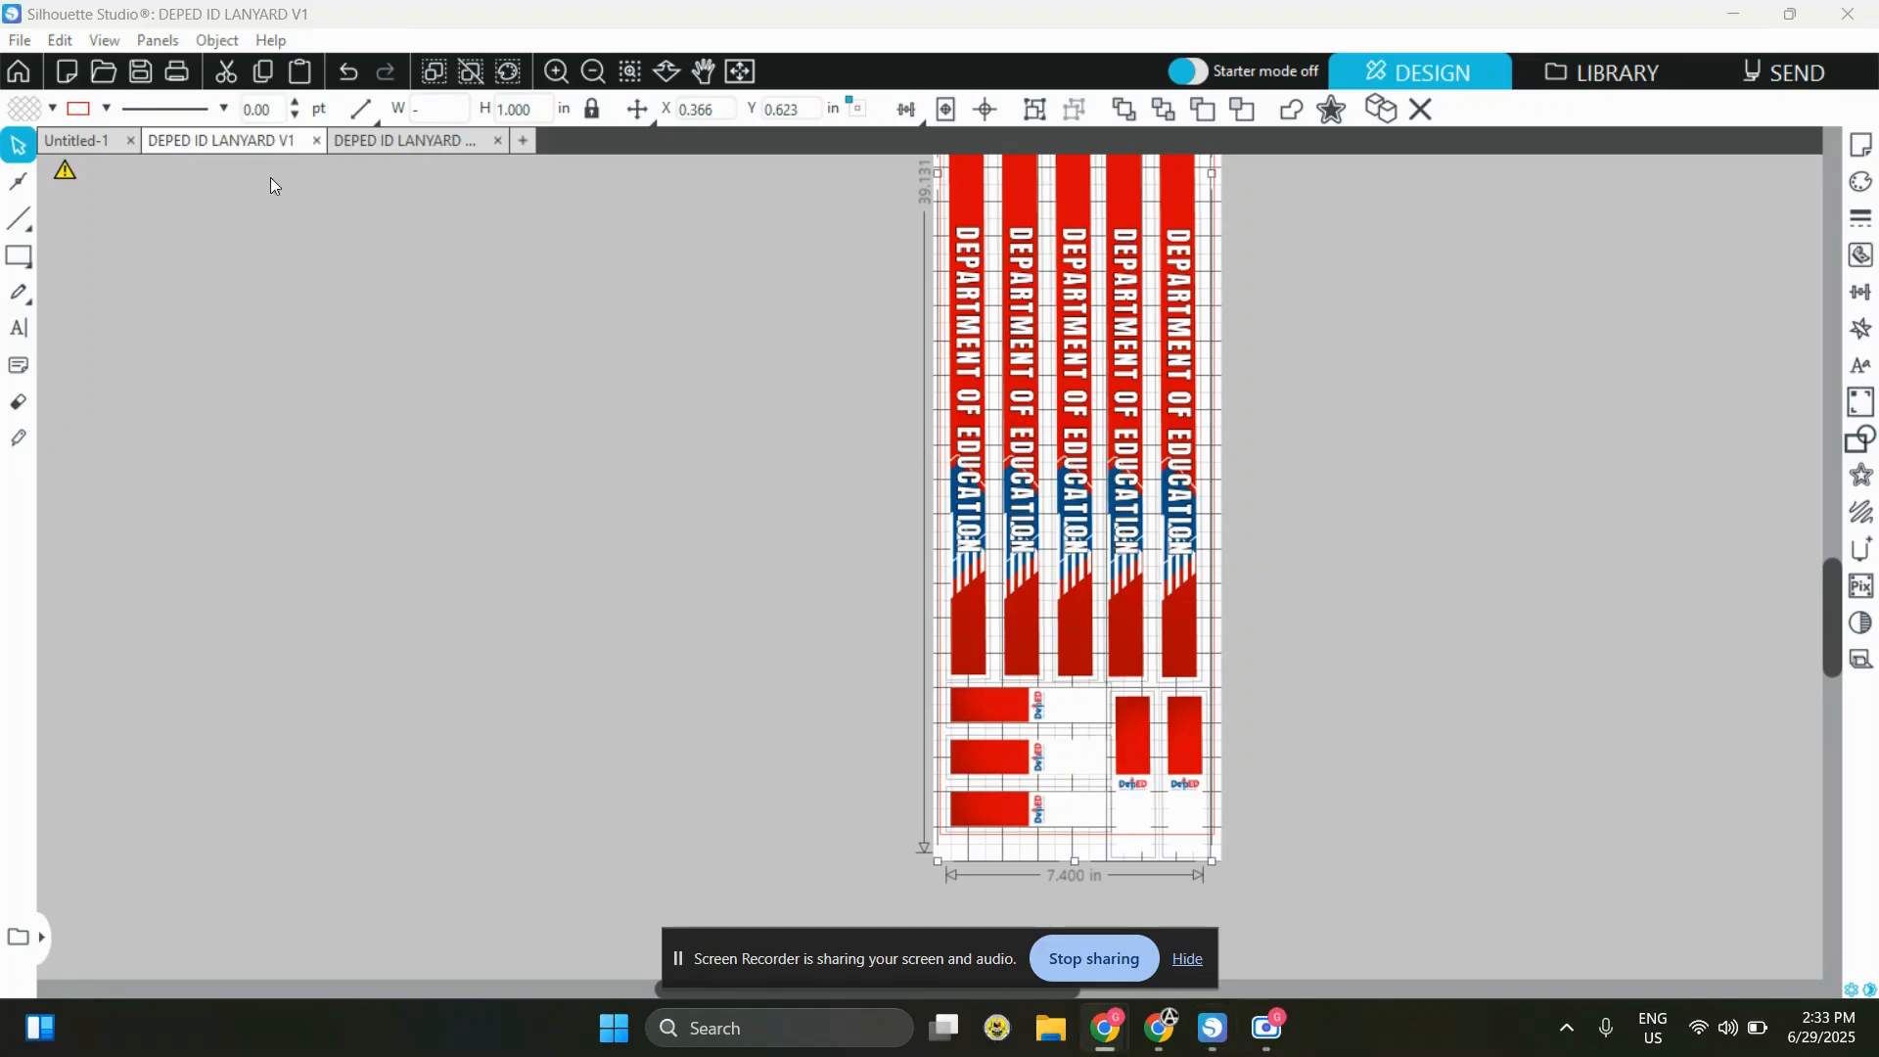
{"action": "left_click", "coordinate": [1313, 697]}
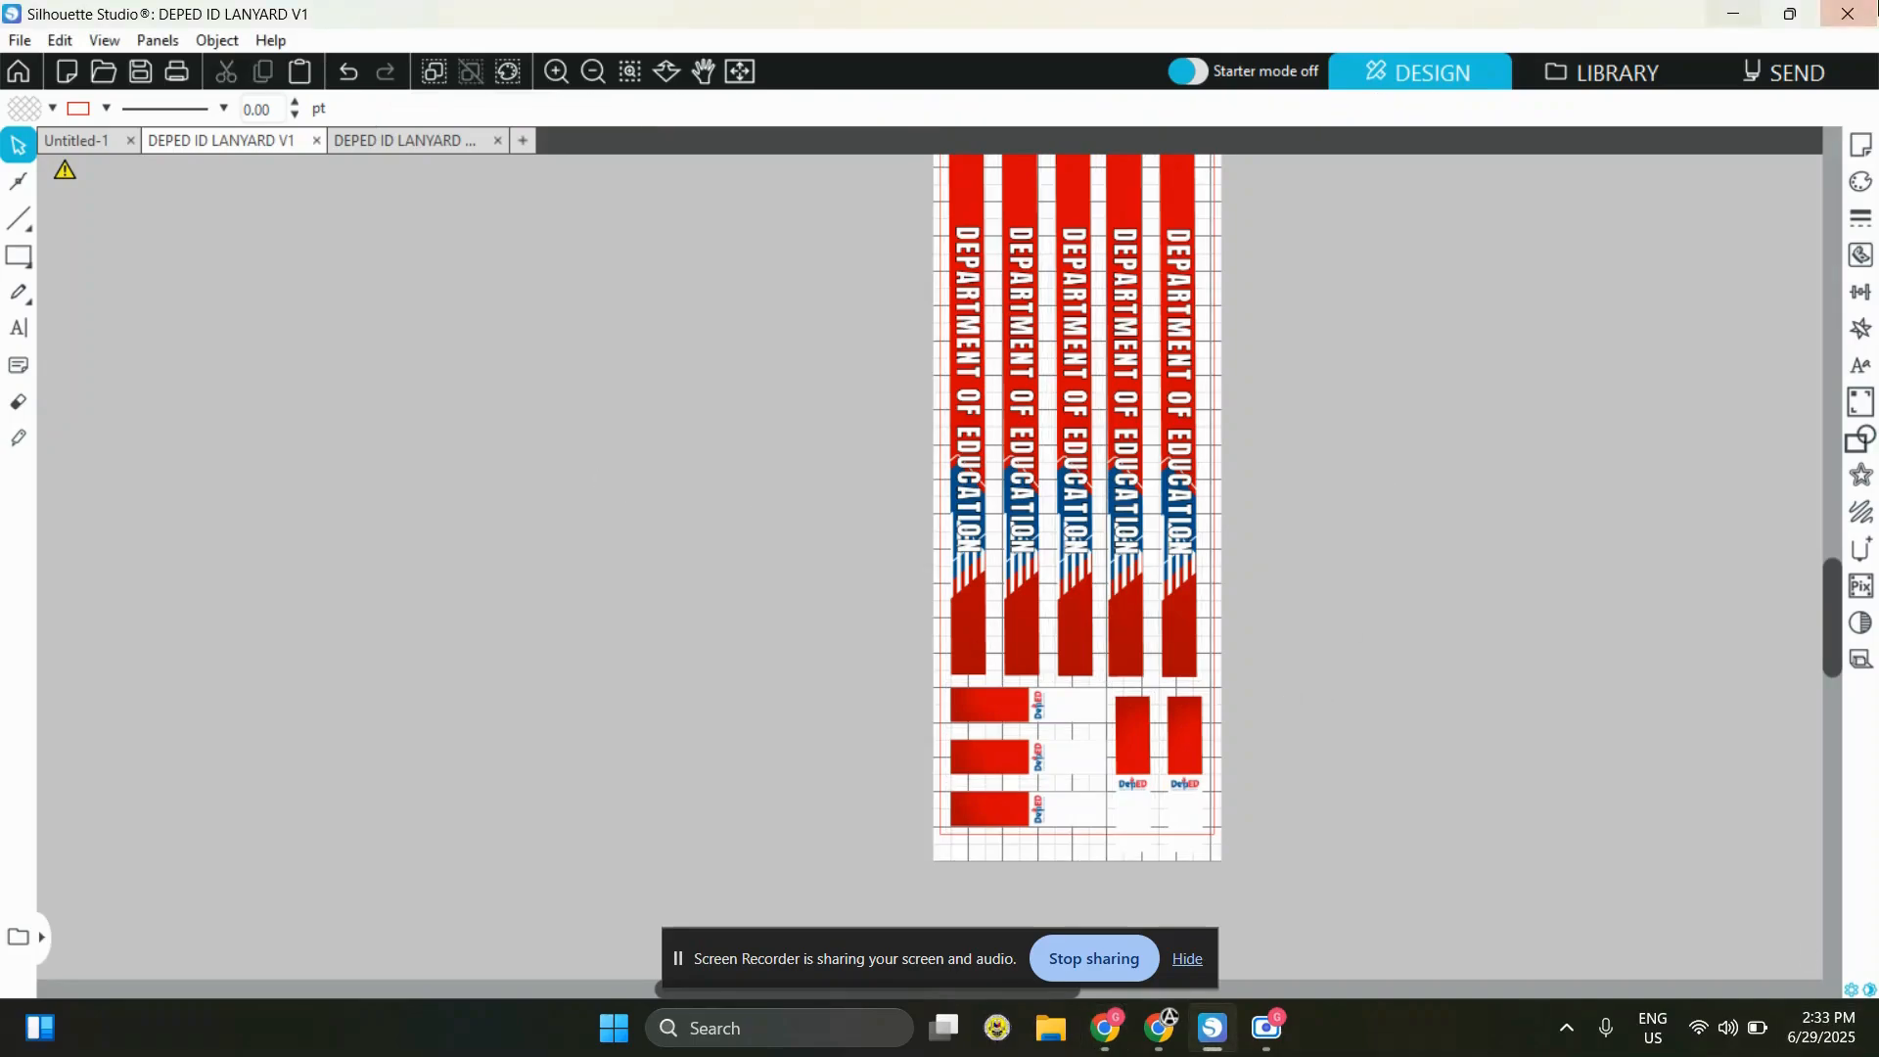
Select all the strips and short pieces and flip them horizontally for mirrored printing
{"action": "left_click_drag", "start_coordinate": [1469, 923], "coordinate": [1379, 826]}
{"action": "left_click", "coordinate": [718, 356]}
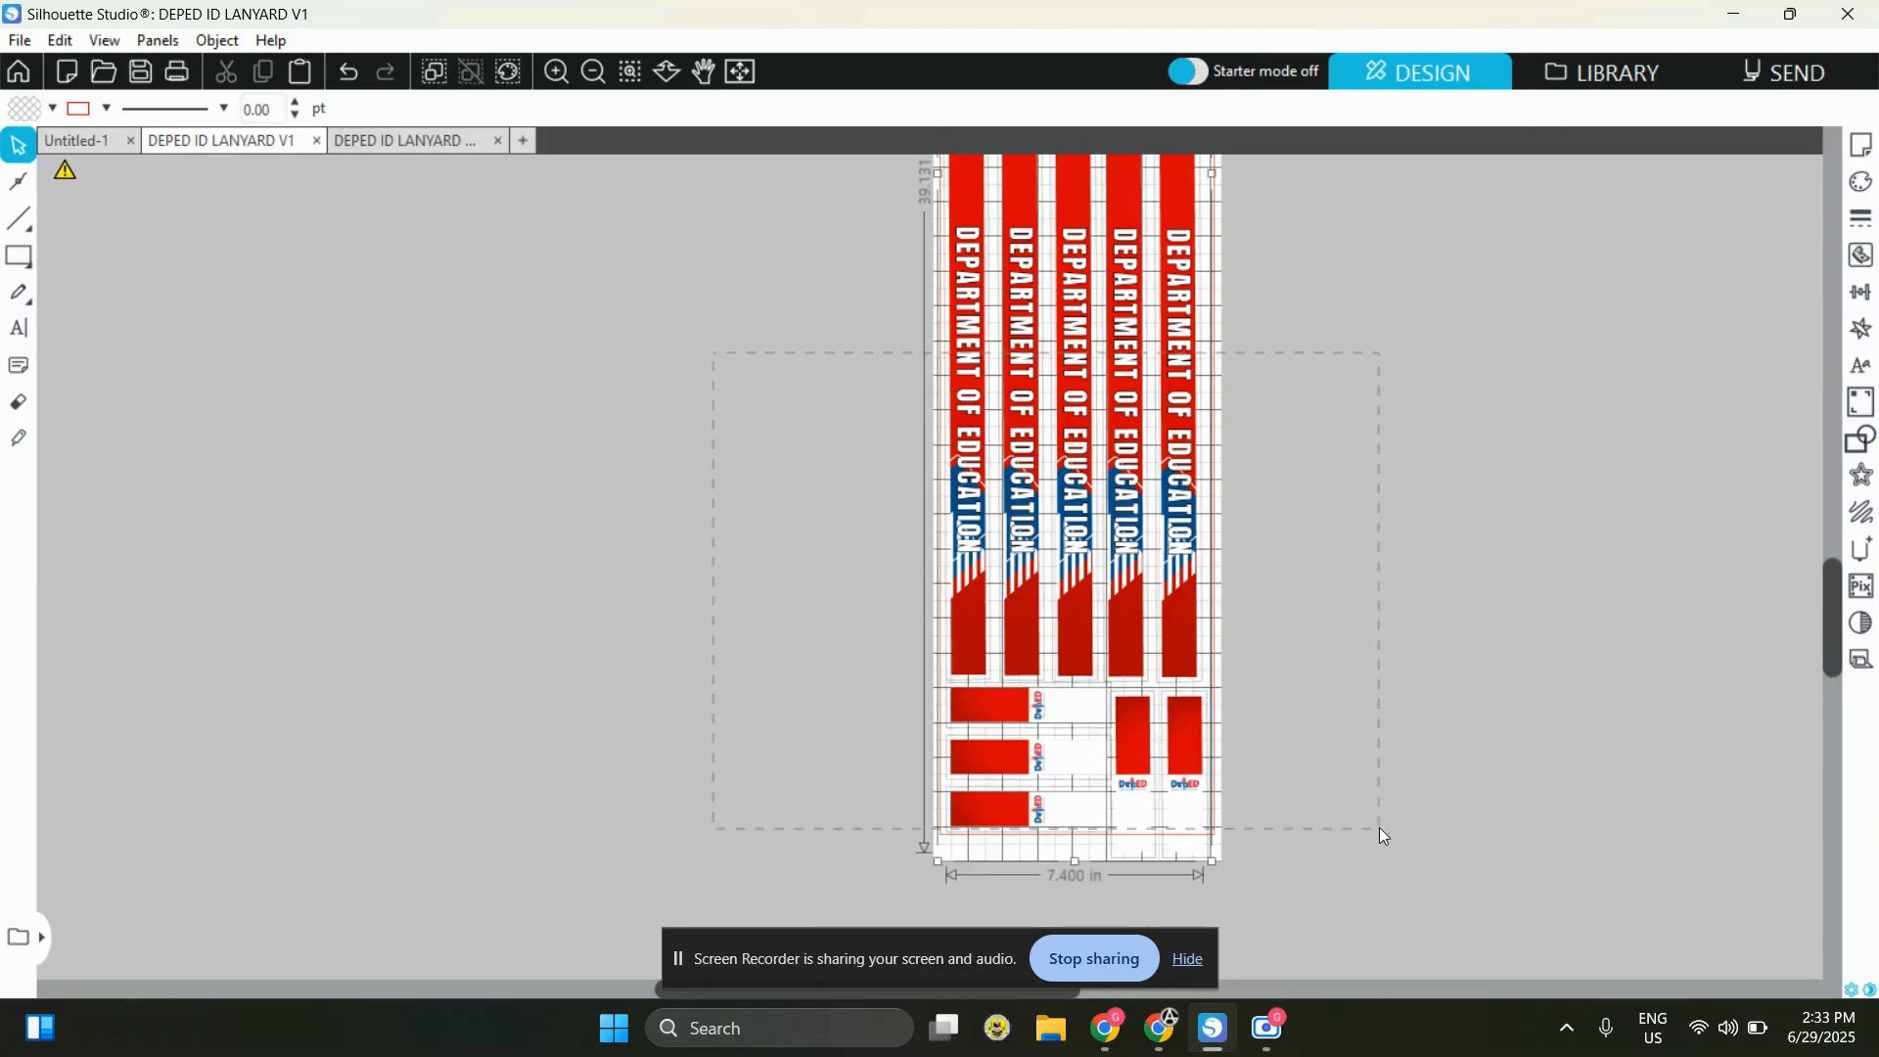
{"action": "right_click", "coordinate": [1021, 375]}
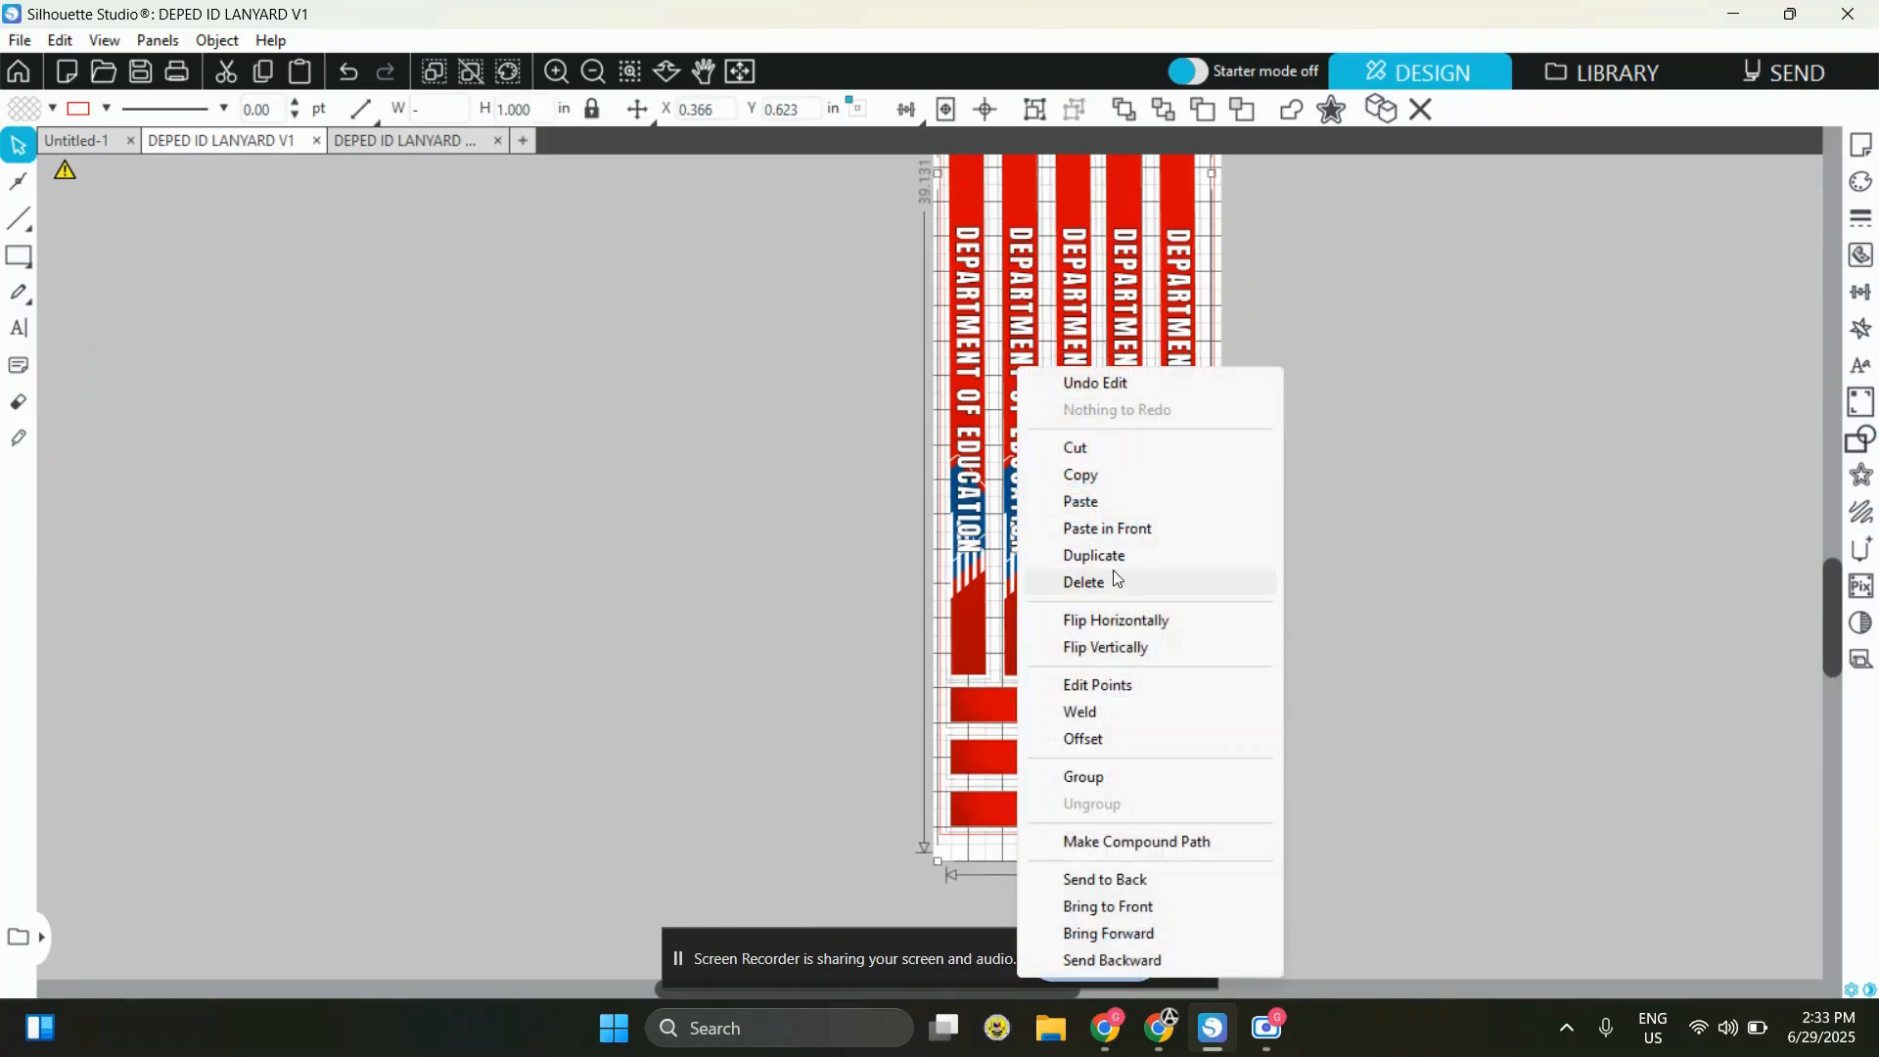
{"action": "left_click", "coordinate": [1135, 634]}
{"action": "left_click", "coordinate": [1408, 507]}
{"action": "scroll", "coordinate": [1247, 560], "scroll_direction": "up", "scroll_amount": 5}
{"action": "scroll", "coordinate": [1247, 560], "scroll_direction": "up", "scroll_amount": 5}
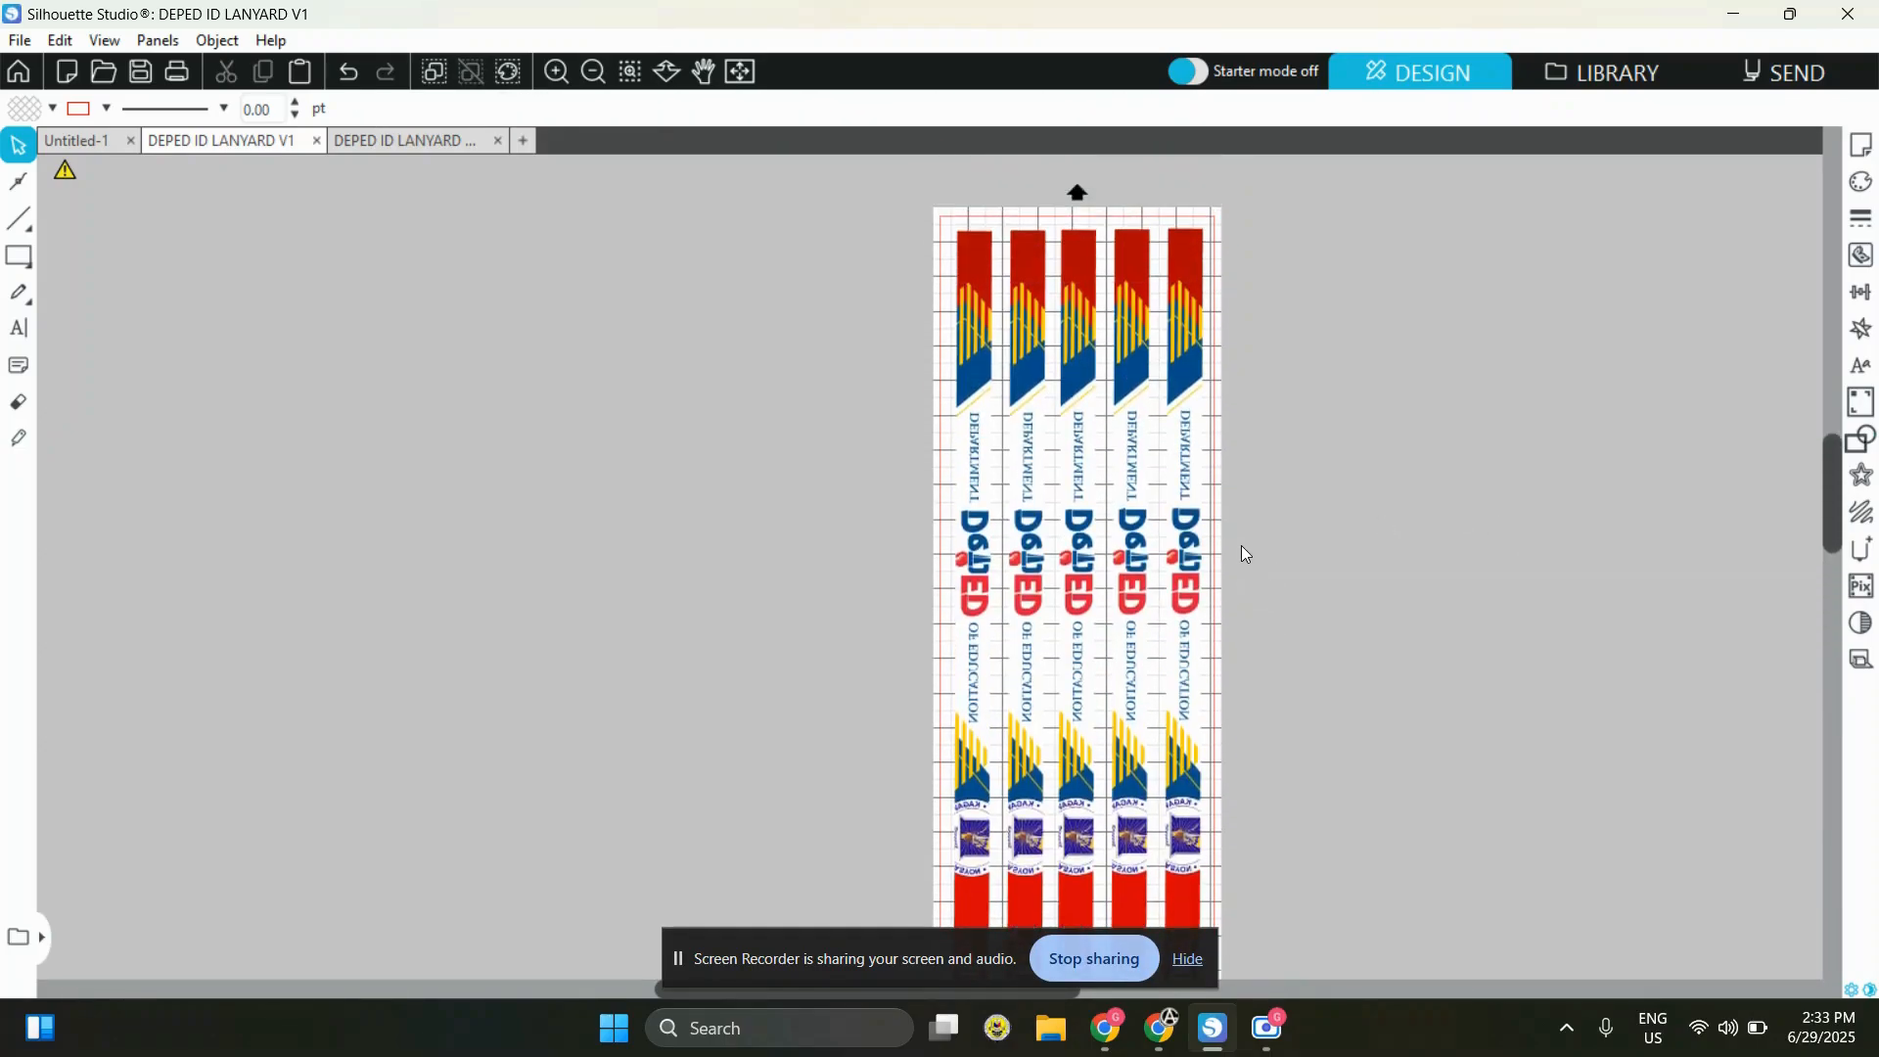
{"action": "scroll", "coordinate": [1433, 407], "scroll_direction": "down", "scroll_amount": 5}
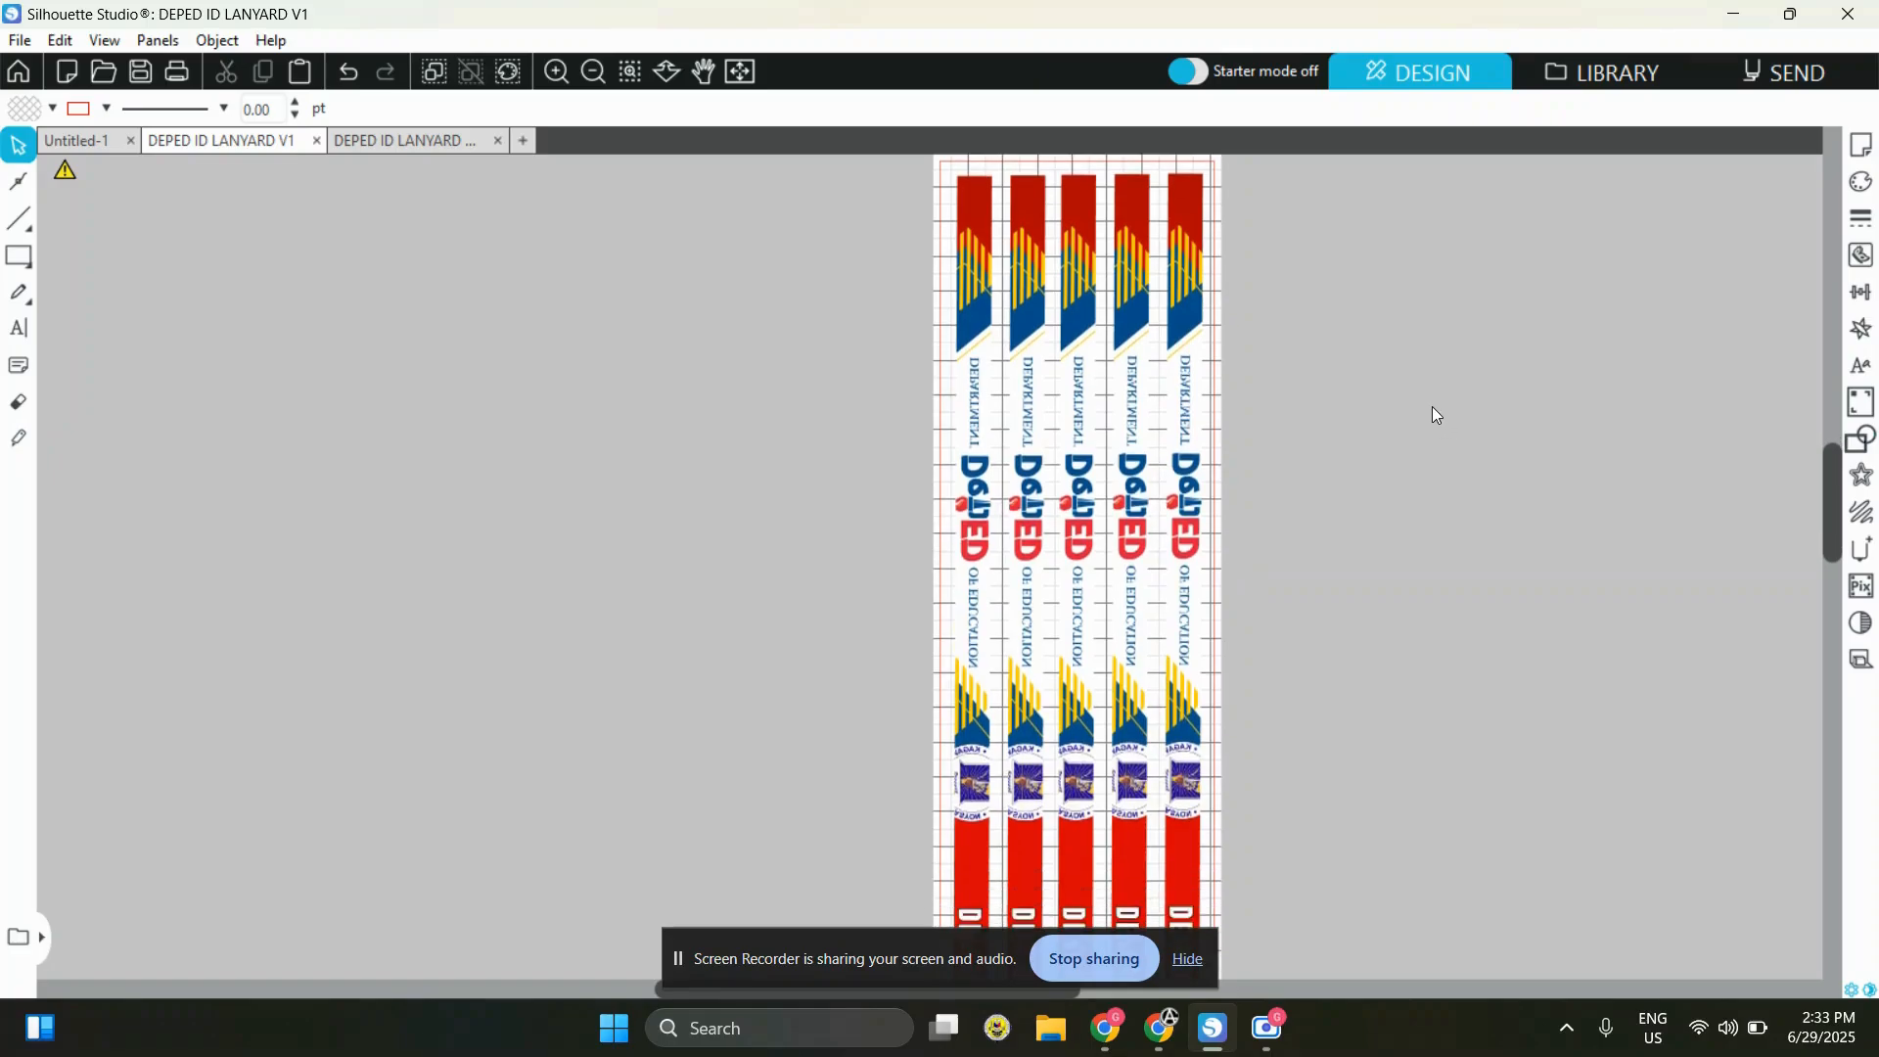
Review the mirrored strips and short pieces down the full length of the page
{"action": "scroll", "coordinate": [1434, 414], "scroll_direction": "down", "scroll_amount": 2}
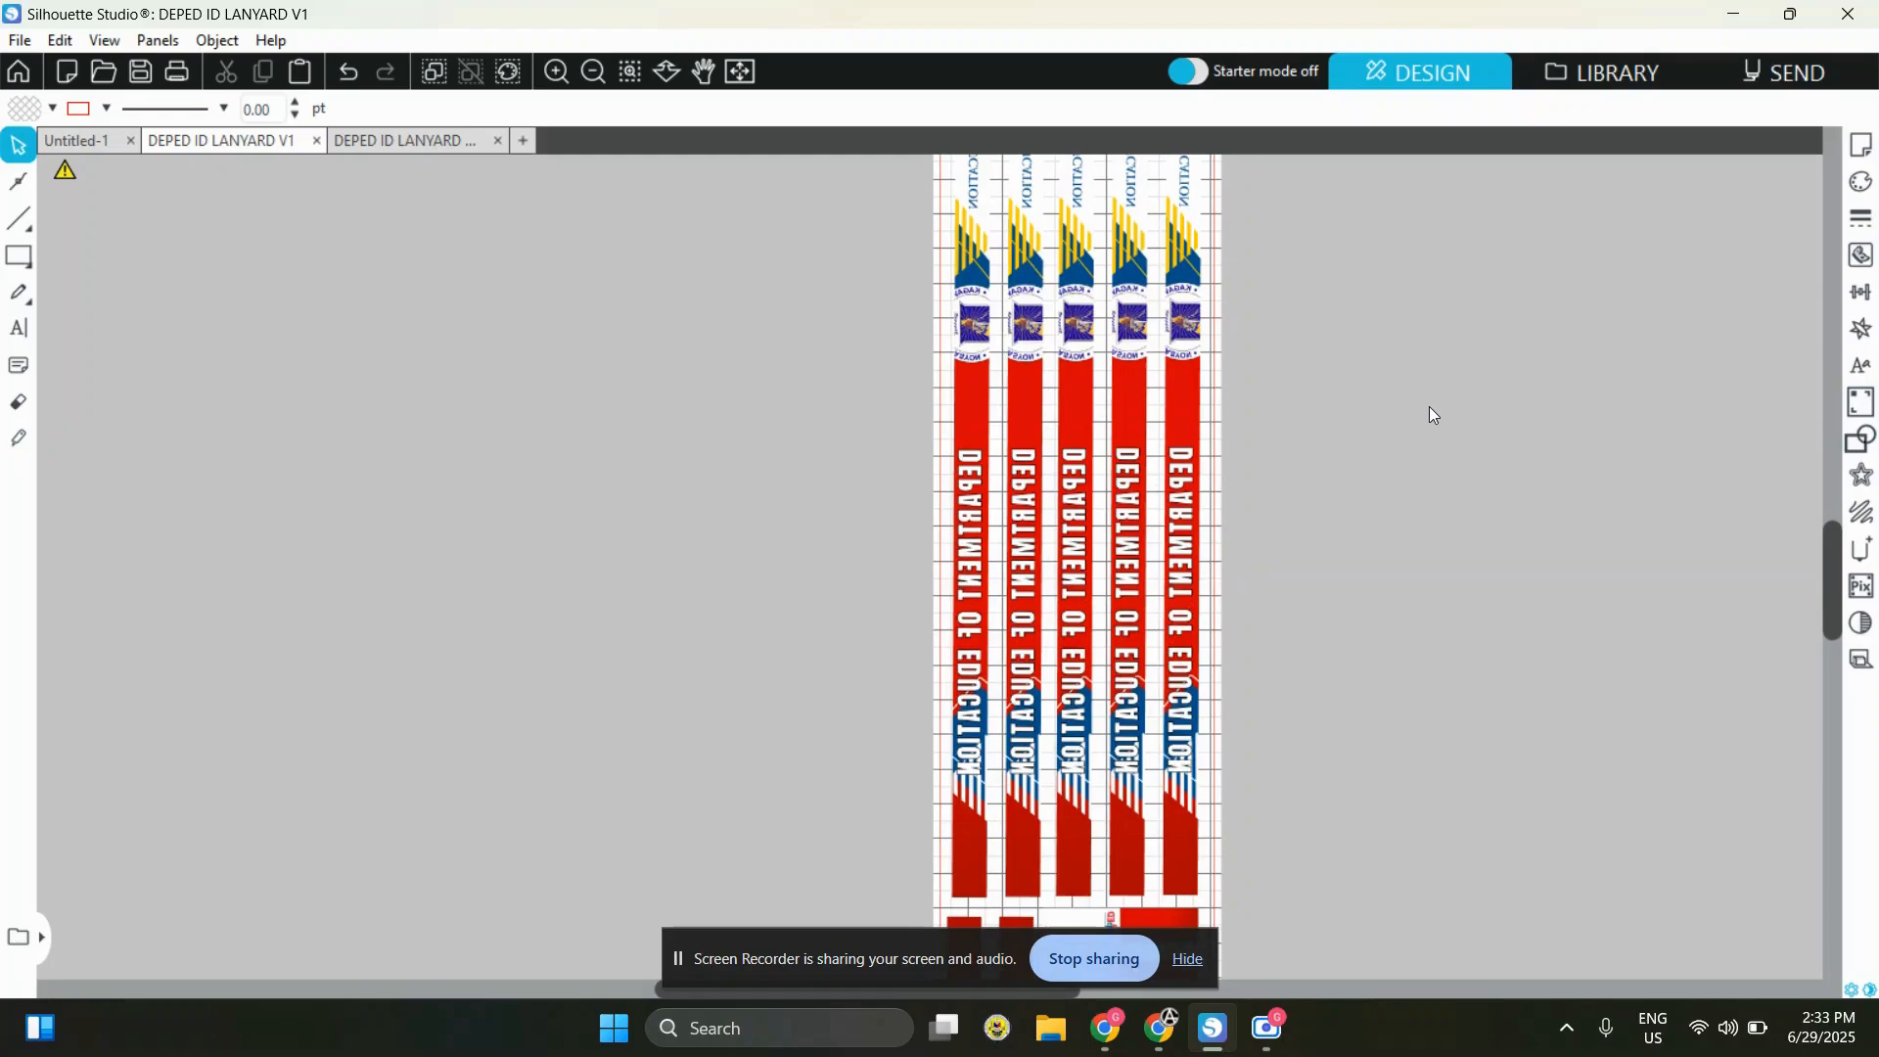
{"action": "scroll", "coordinate": [1304, 556], "scroll_direction": "down", "scroll_amount": 1}
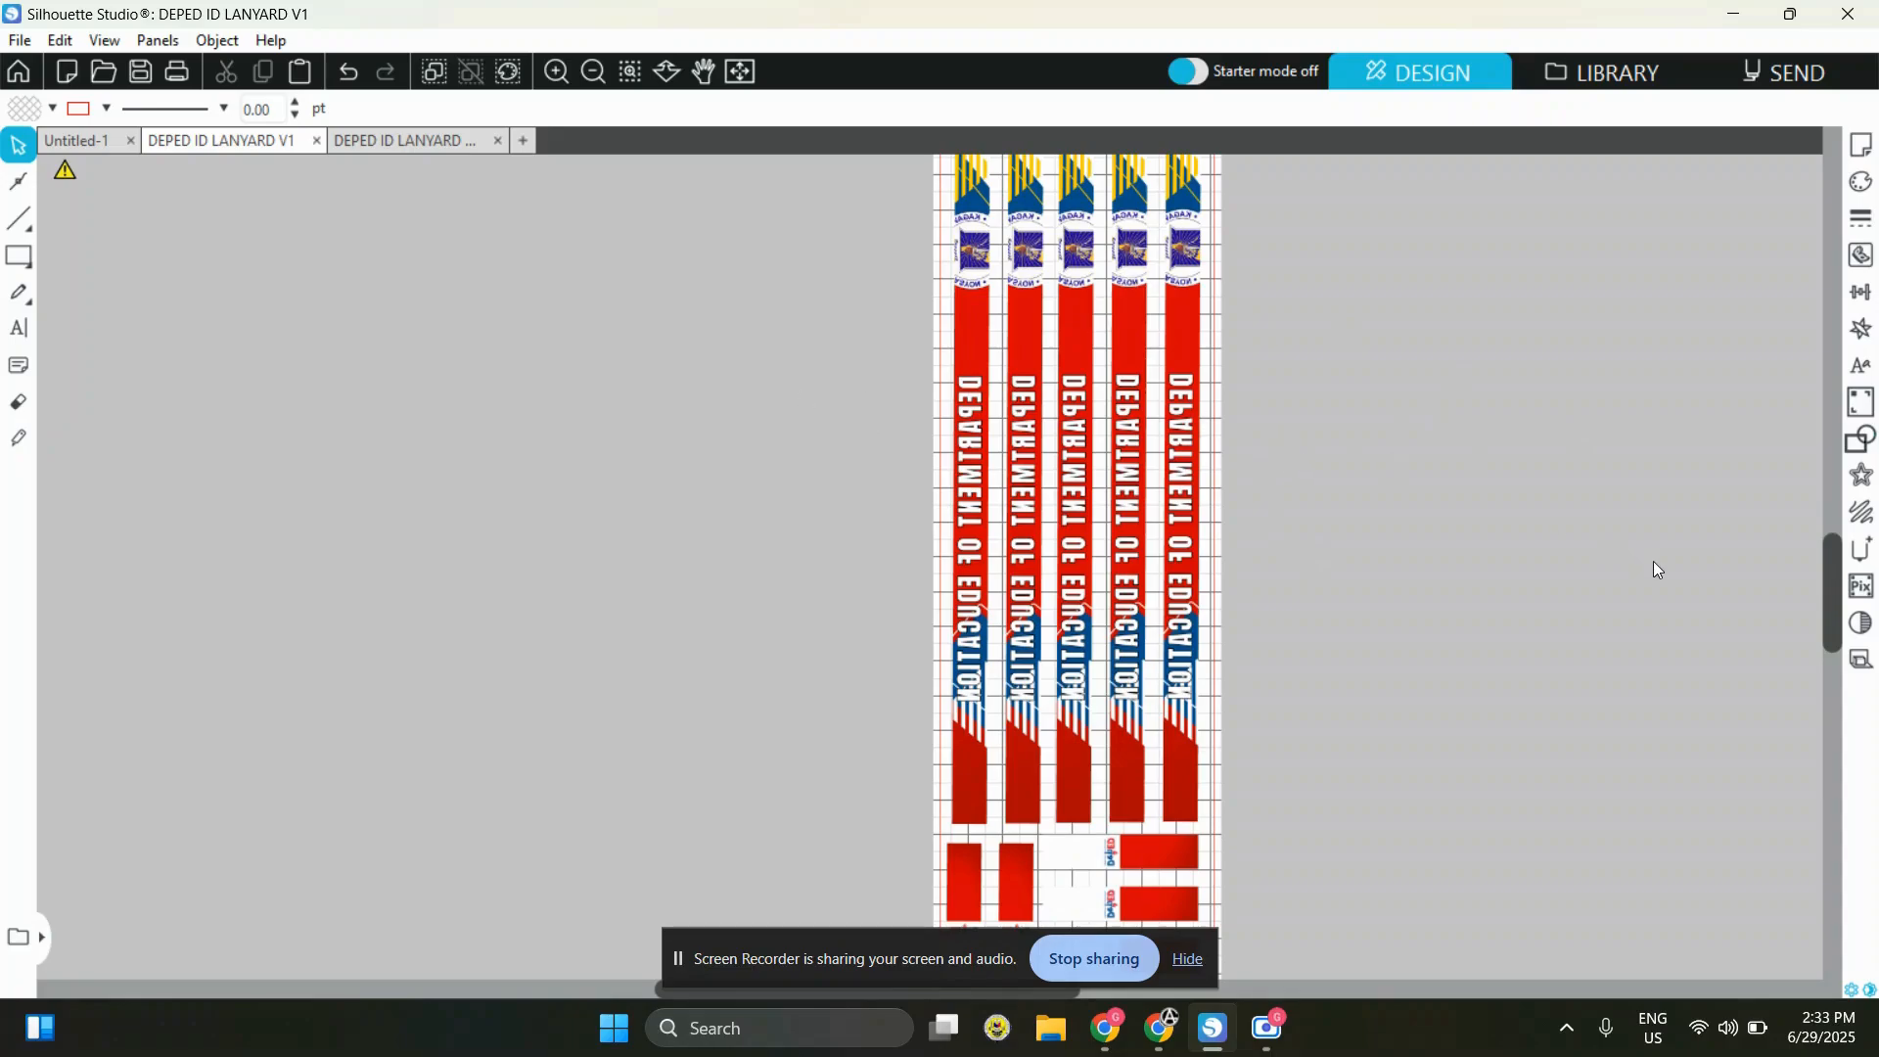
{"action": "scroll", "coordinate": [1307, 441], "scroll_direction": "down", "scroll_amount": 2}
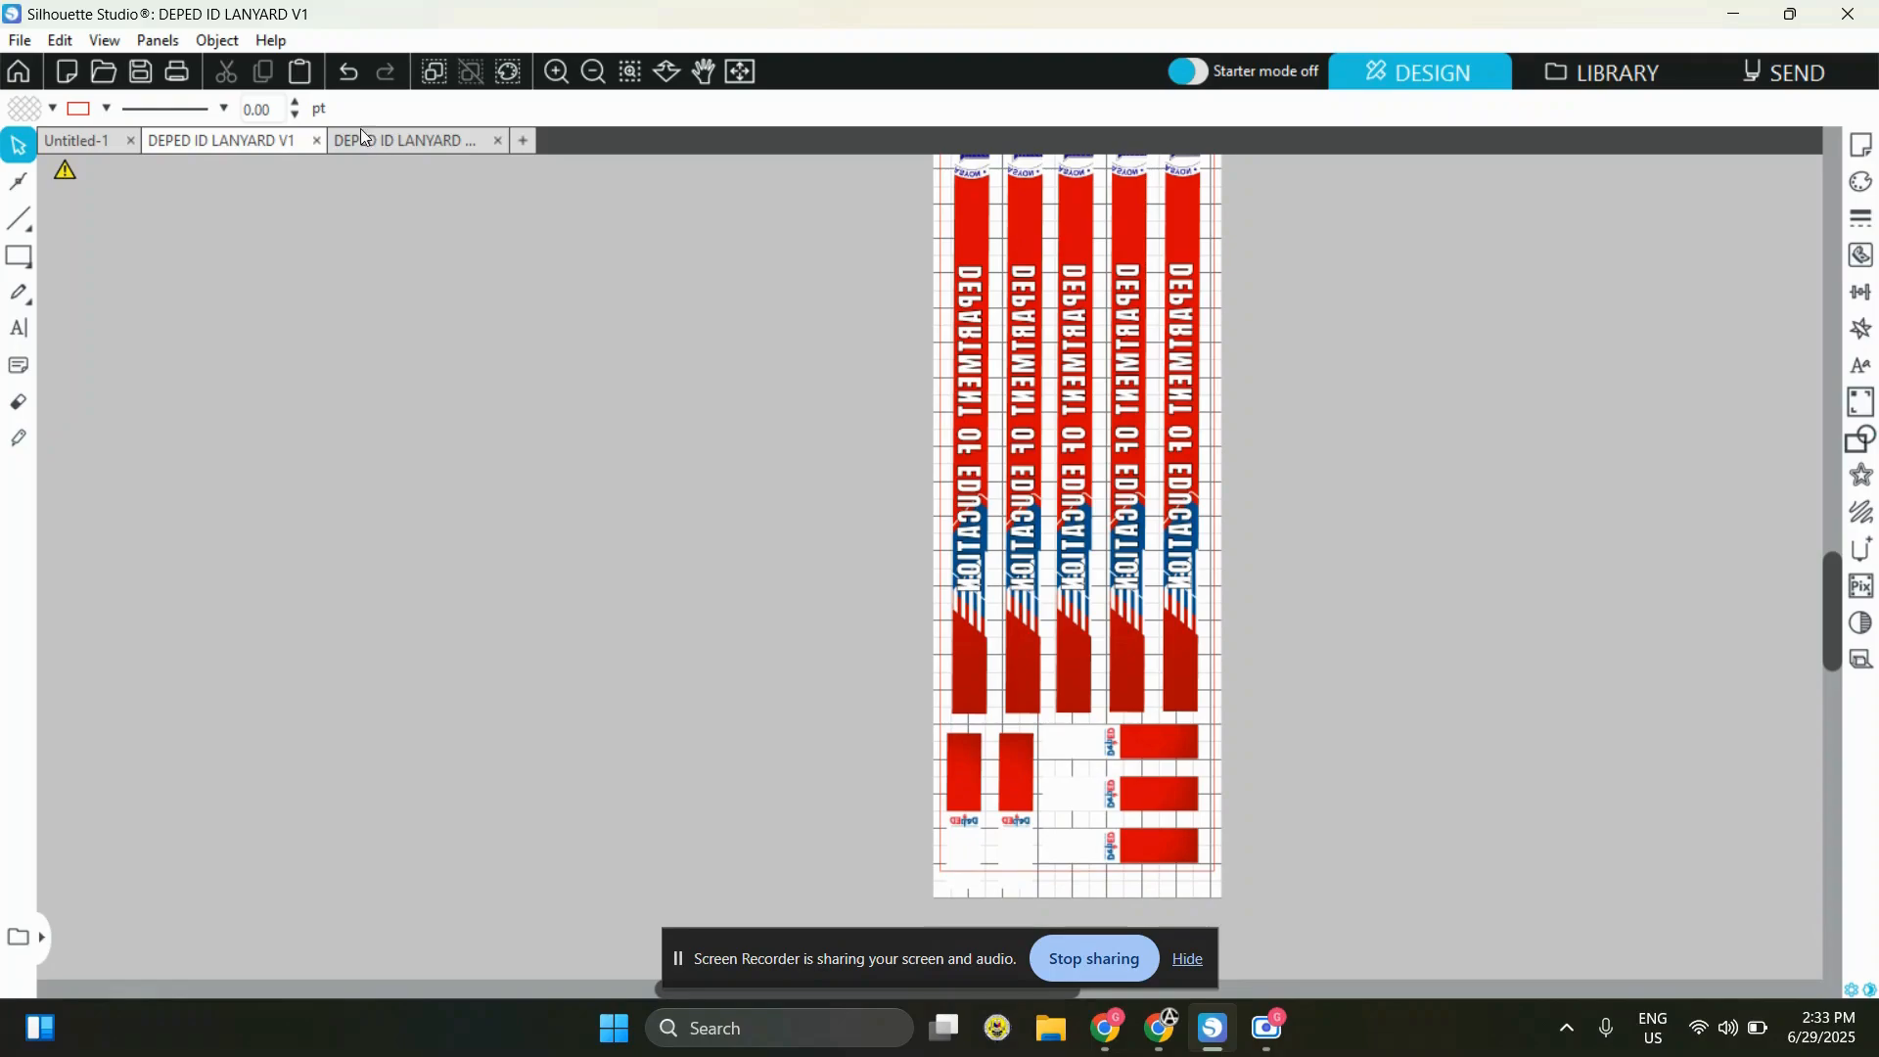
{"action": "left_click_drag", "start_coordinate": [1406, 788], "coordinate": [553, 408]}
{"action": "left_click", "coordinate": [1425, 475]}
{"action": "left_click_drag", "start_coordinate": [1321, 527], "coordinate": [764, 798]}
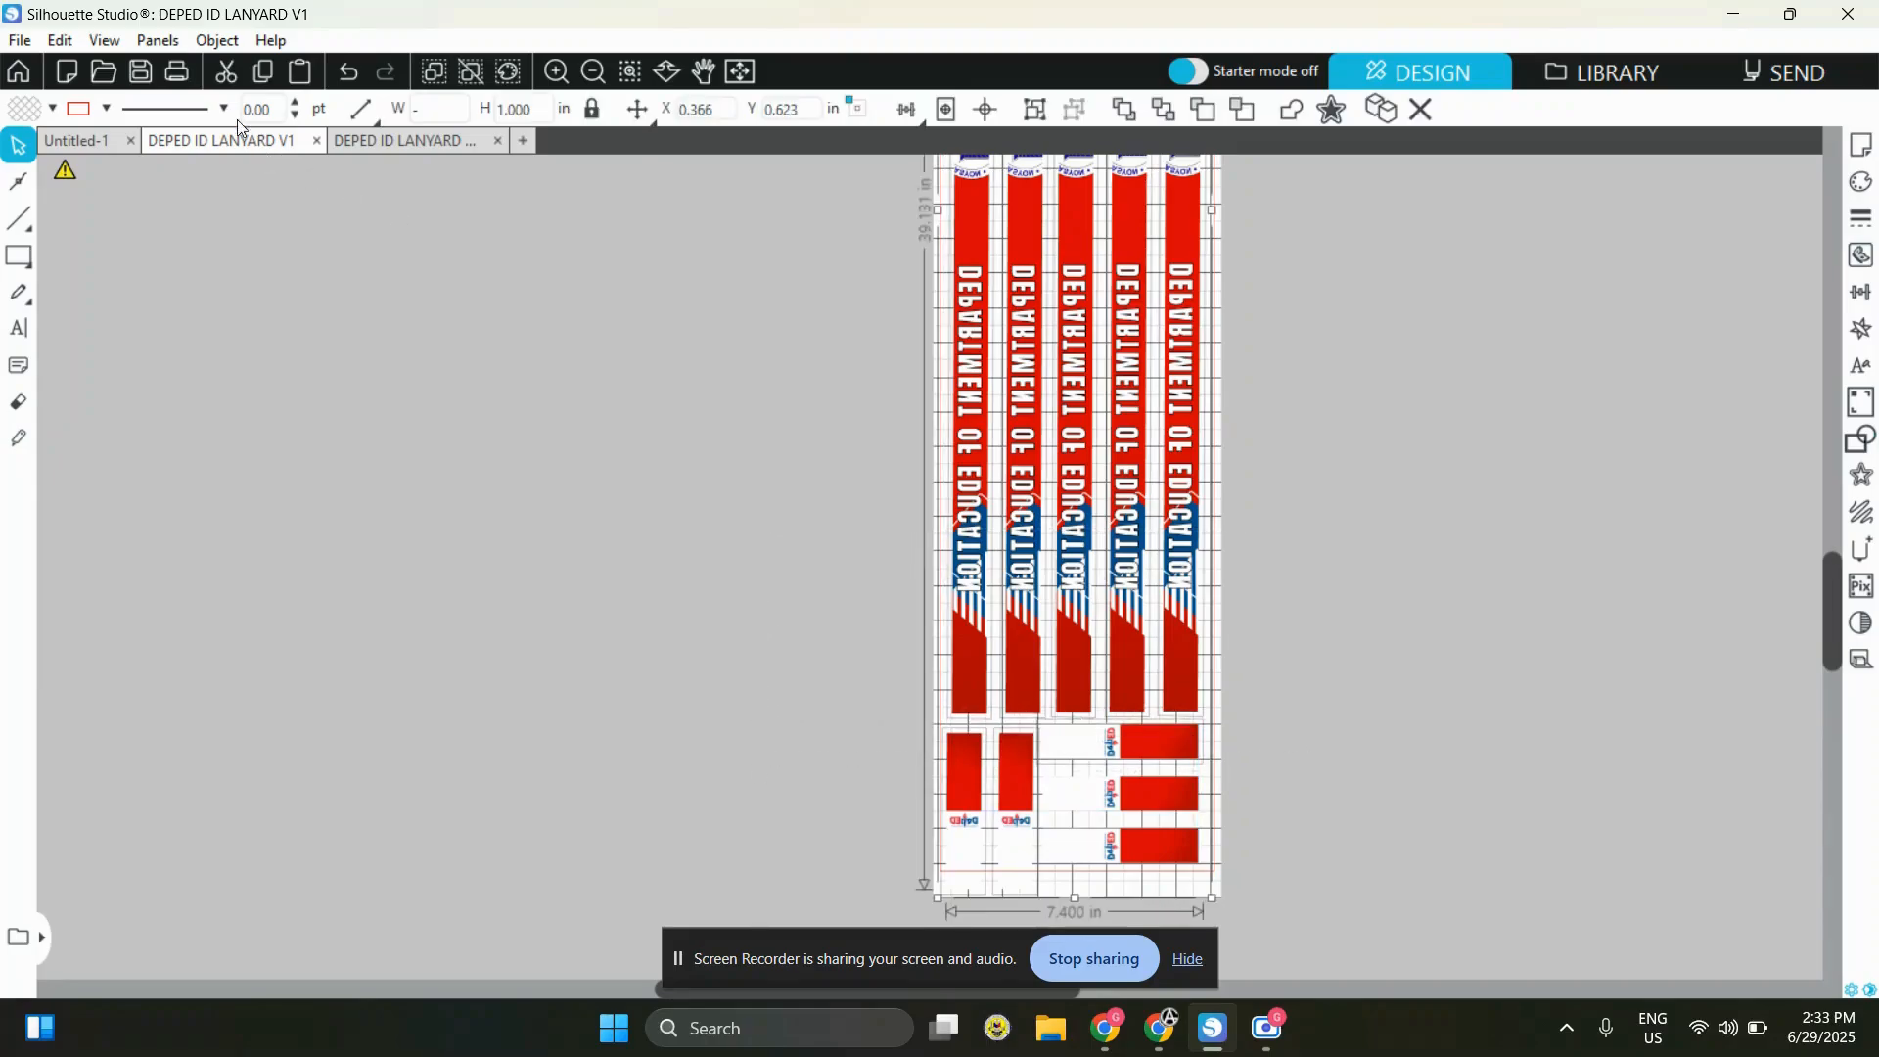
{"action": "left_click", "coordinate": [176, 330]}
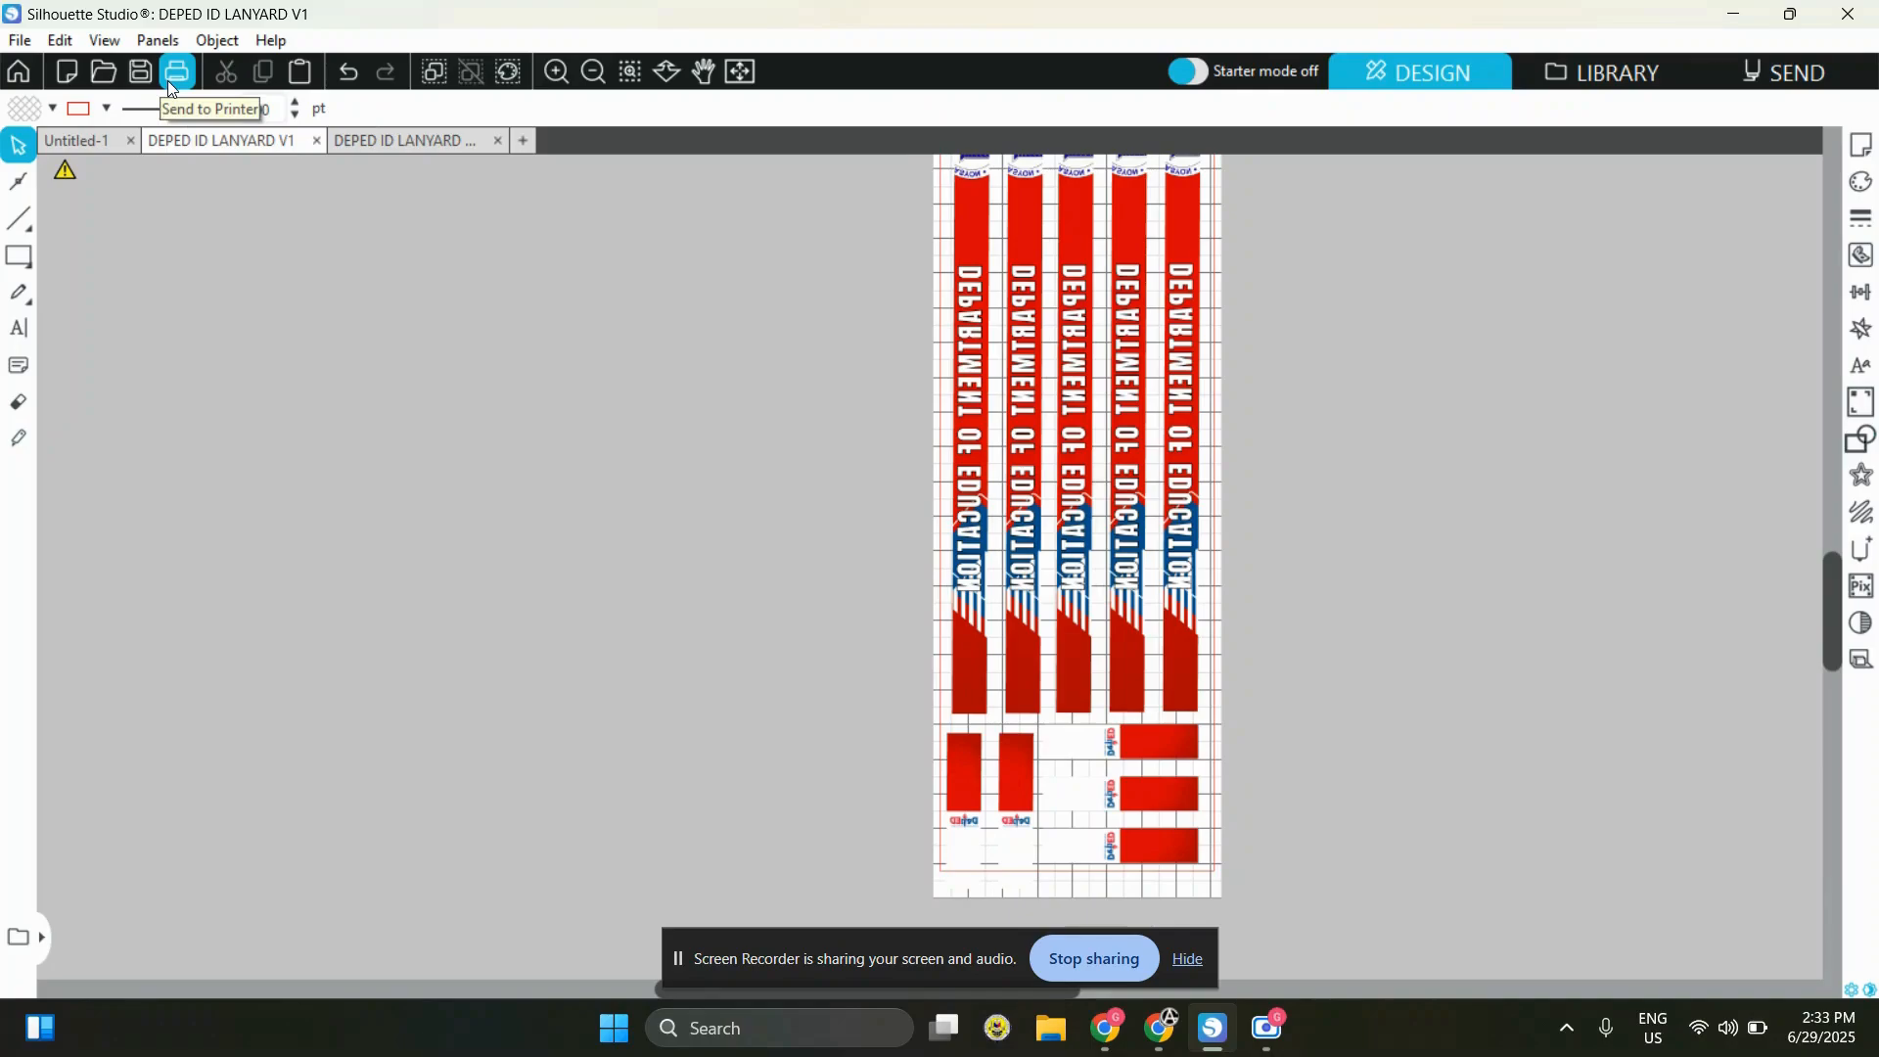
Open the print preview of the lanyard layout and check how the mirrored strips will print
{"action": "left_click", "coordinate": [178, 72]}
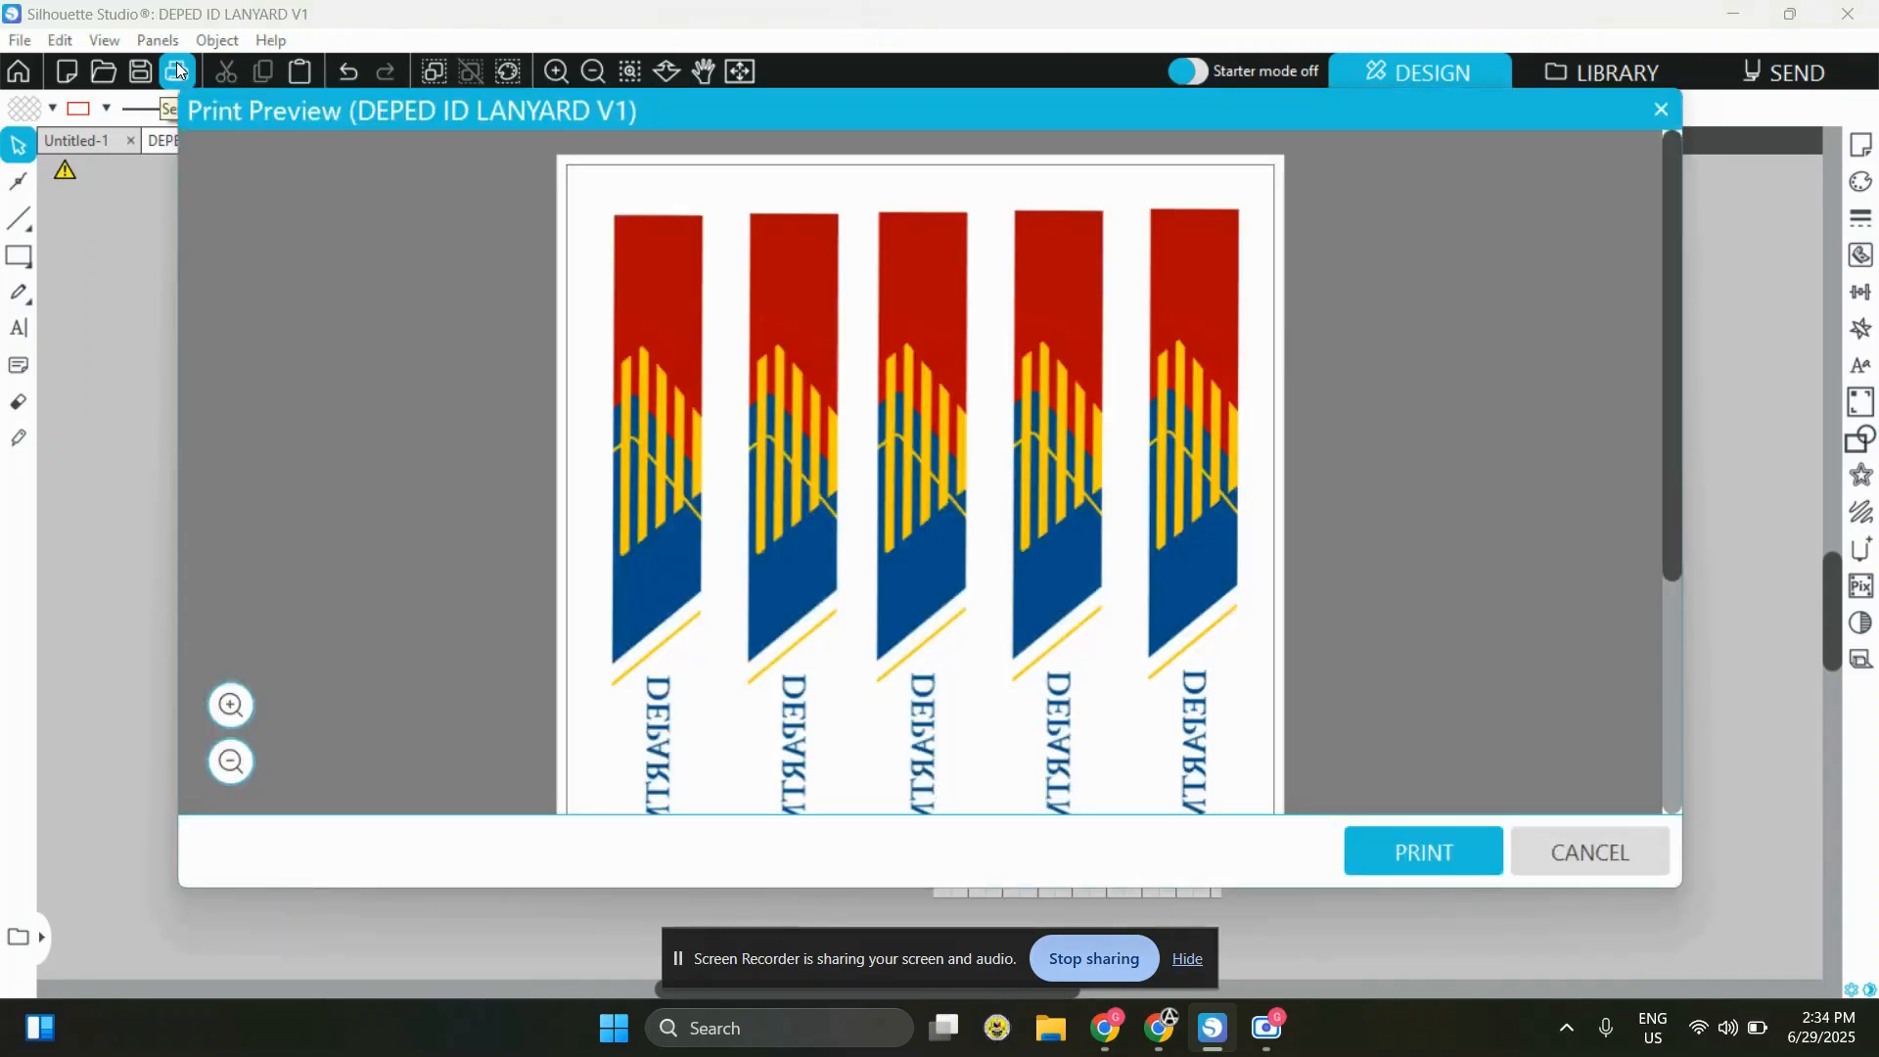
{"action": "scroll", "coordinate": [1379, 601], "scroll_direction": "down", "scroll_amount": 5}
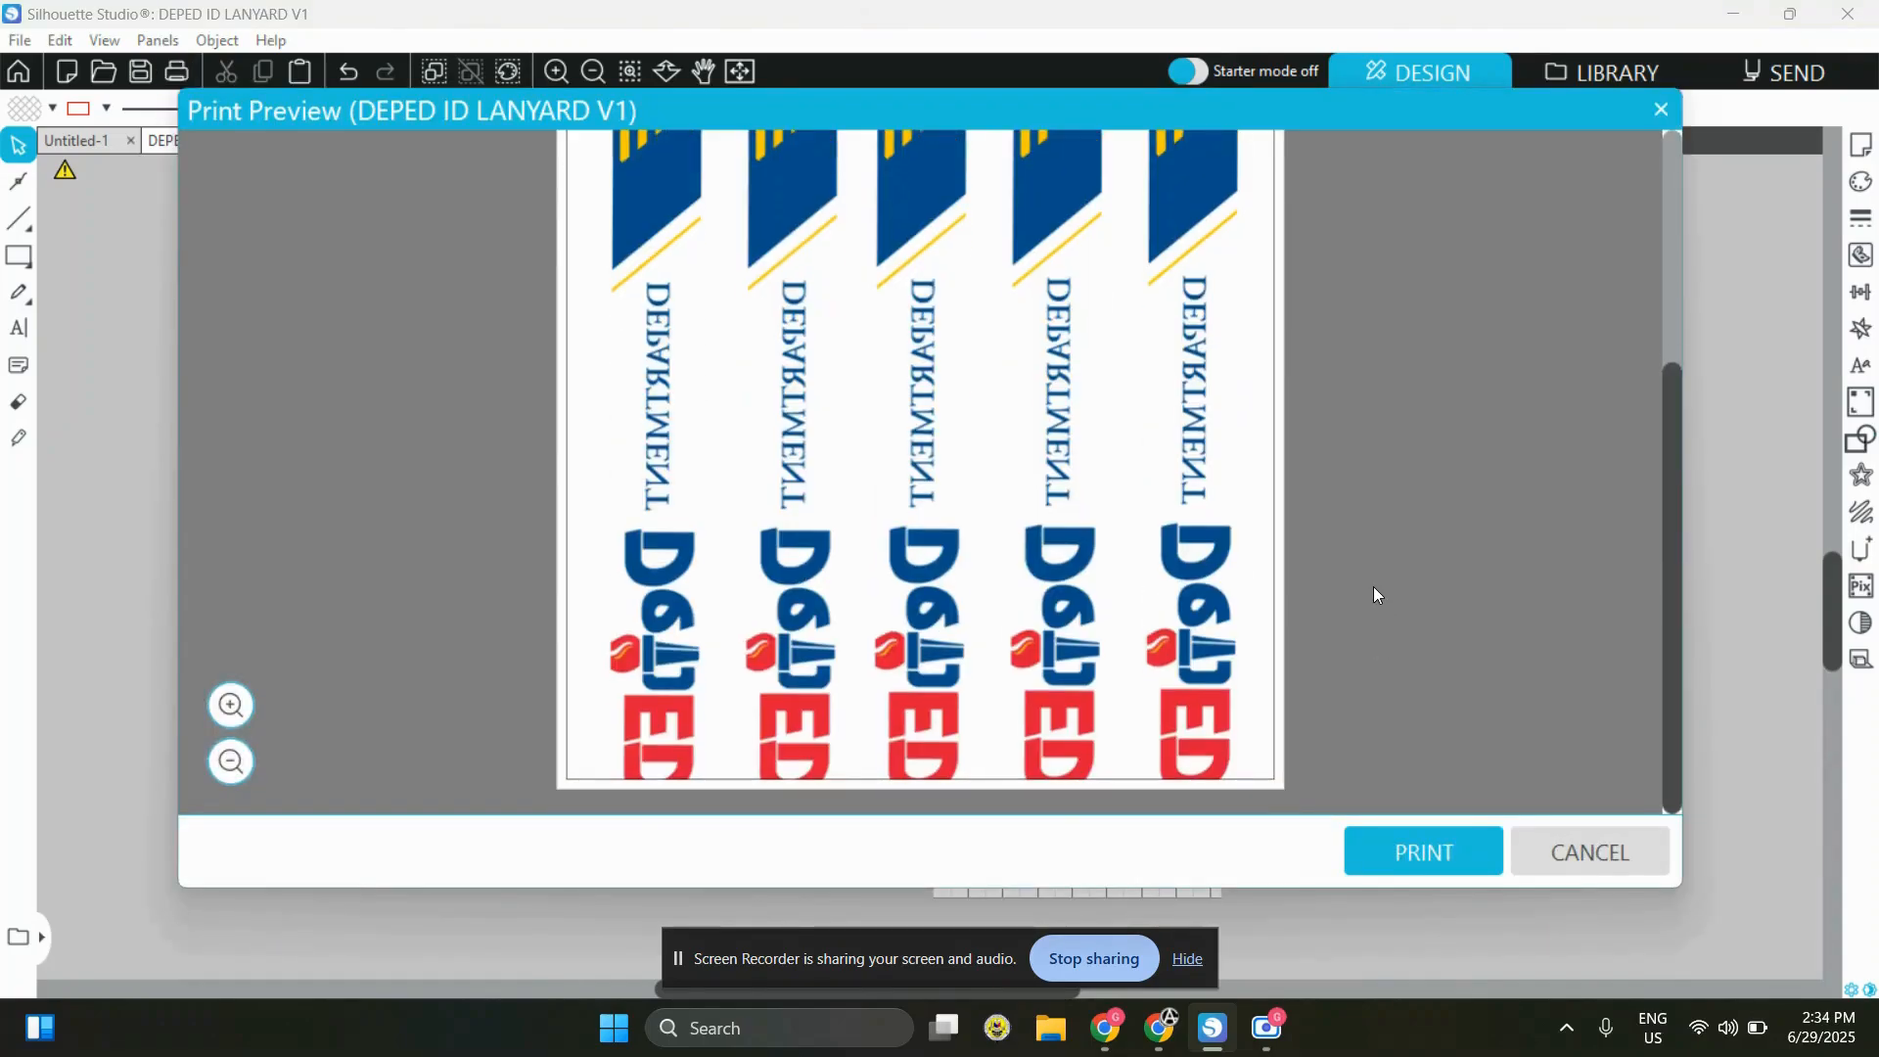
{"action": "scroll", "coordinate": [1372, 586], "scroll_direction": "up", "scroll_amount": 5}
{"action": "scroll", "coordinate": [969, 449], "scroll_direction": "down", "scroll_amount": 4}
Proceed to printing, choose the EPSON L110 SUBLIMATION printer, and open its printing preferences
{"action": "left_click", "coordinate": [1459, 847]}
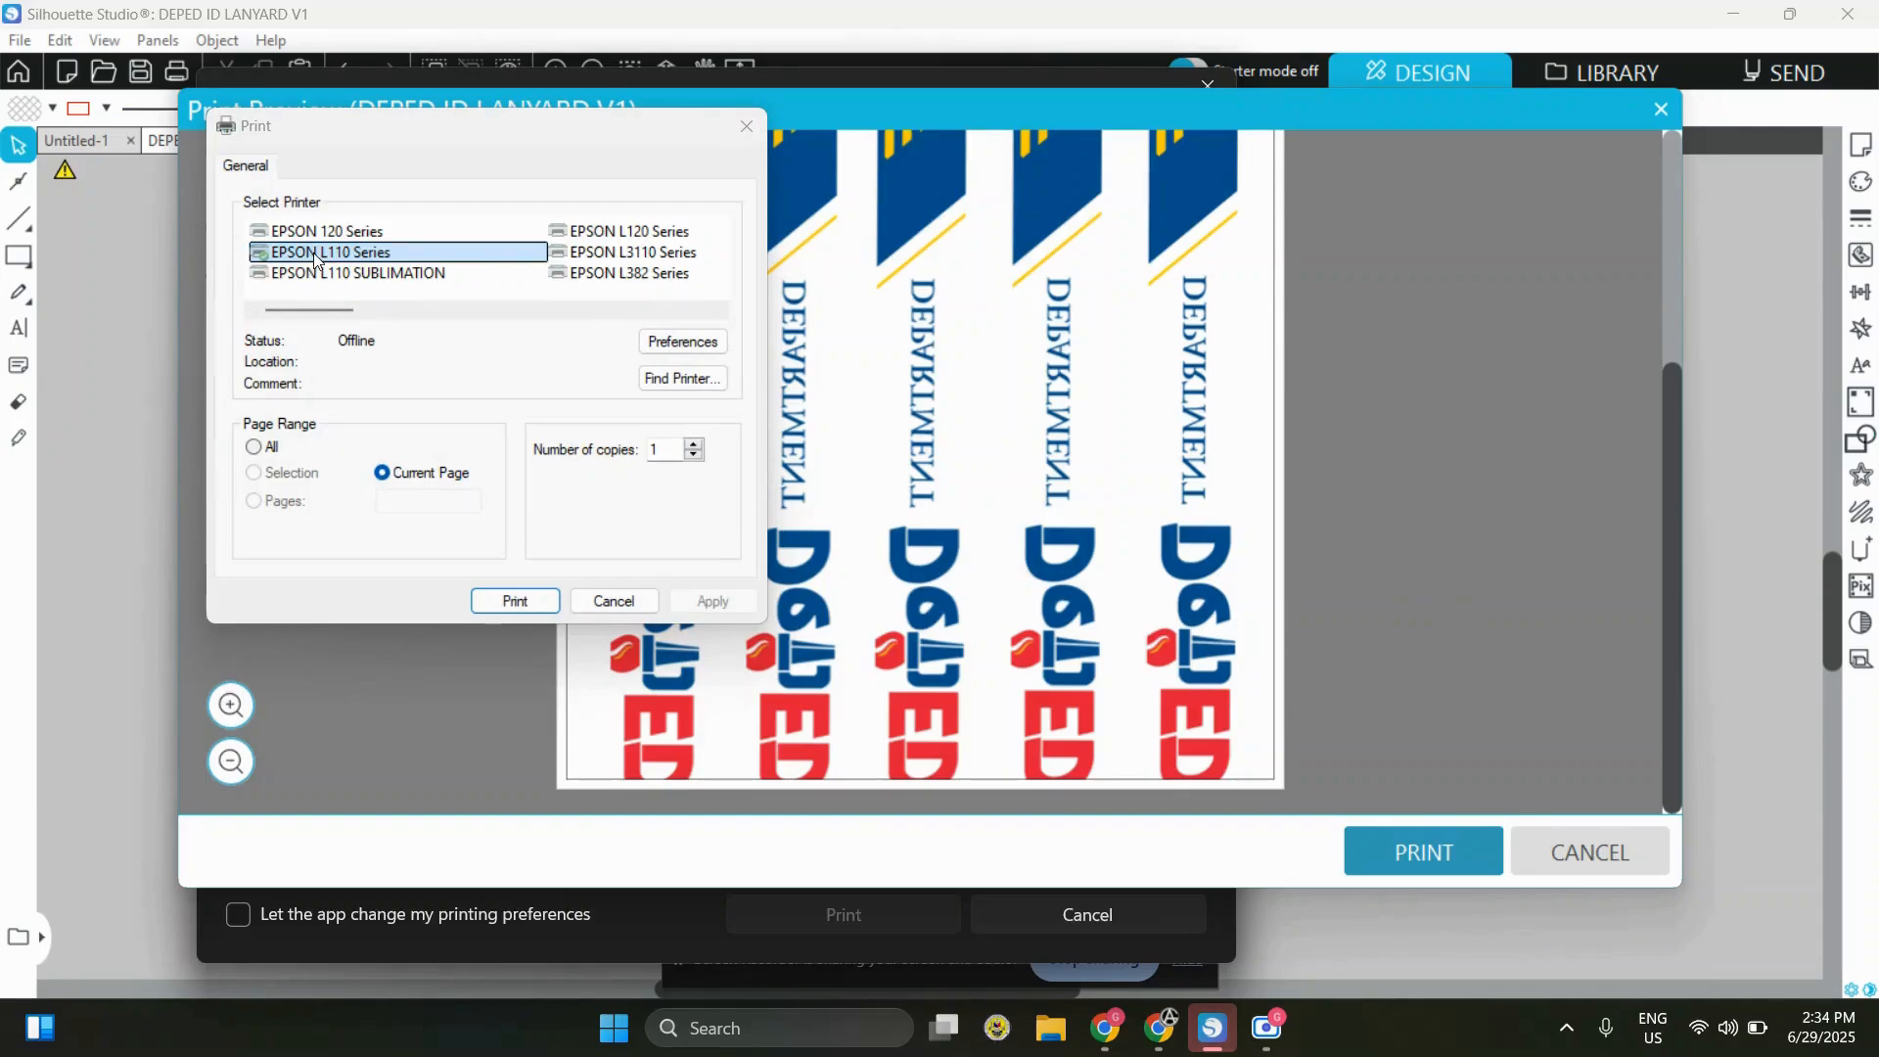
{"action": "left_click", "coordinate": [321, 274]}
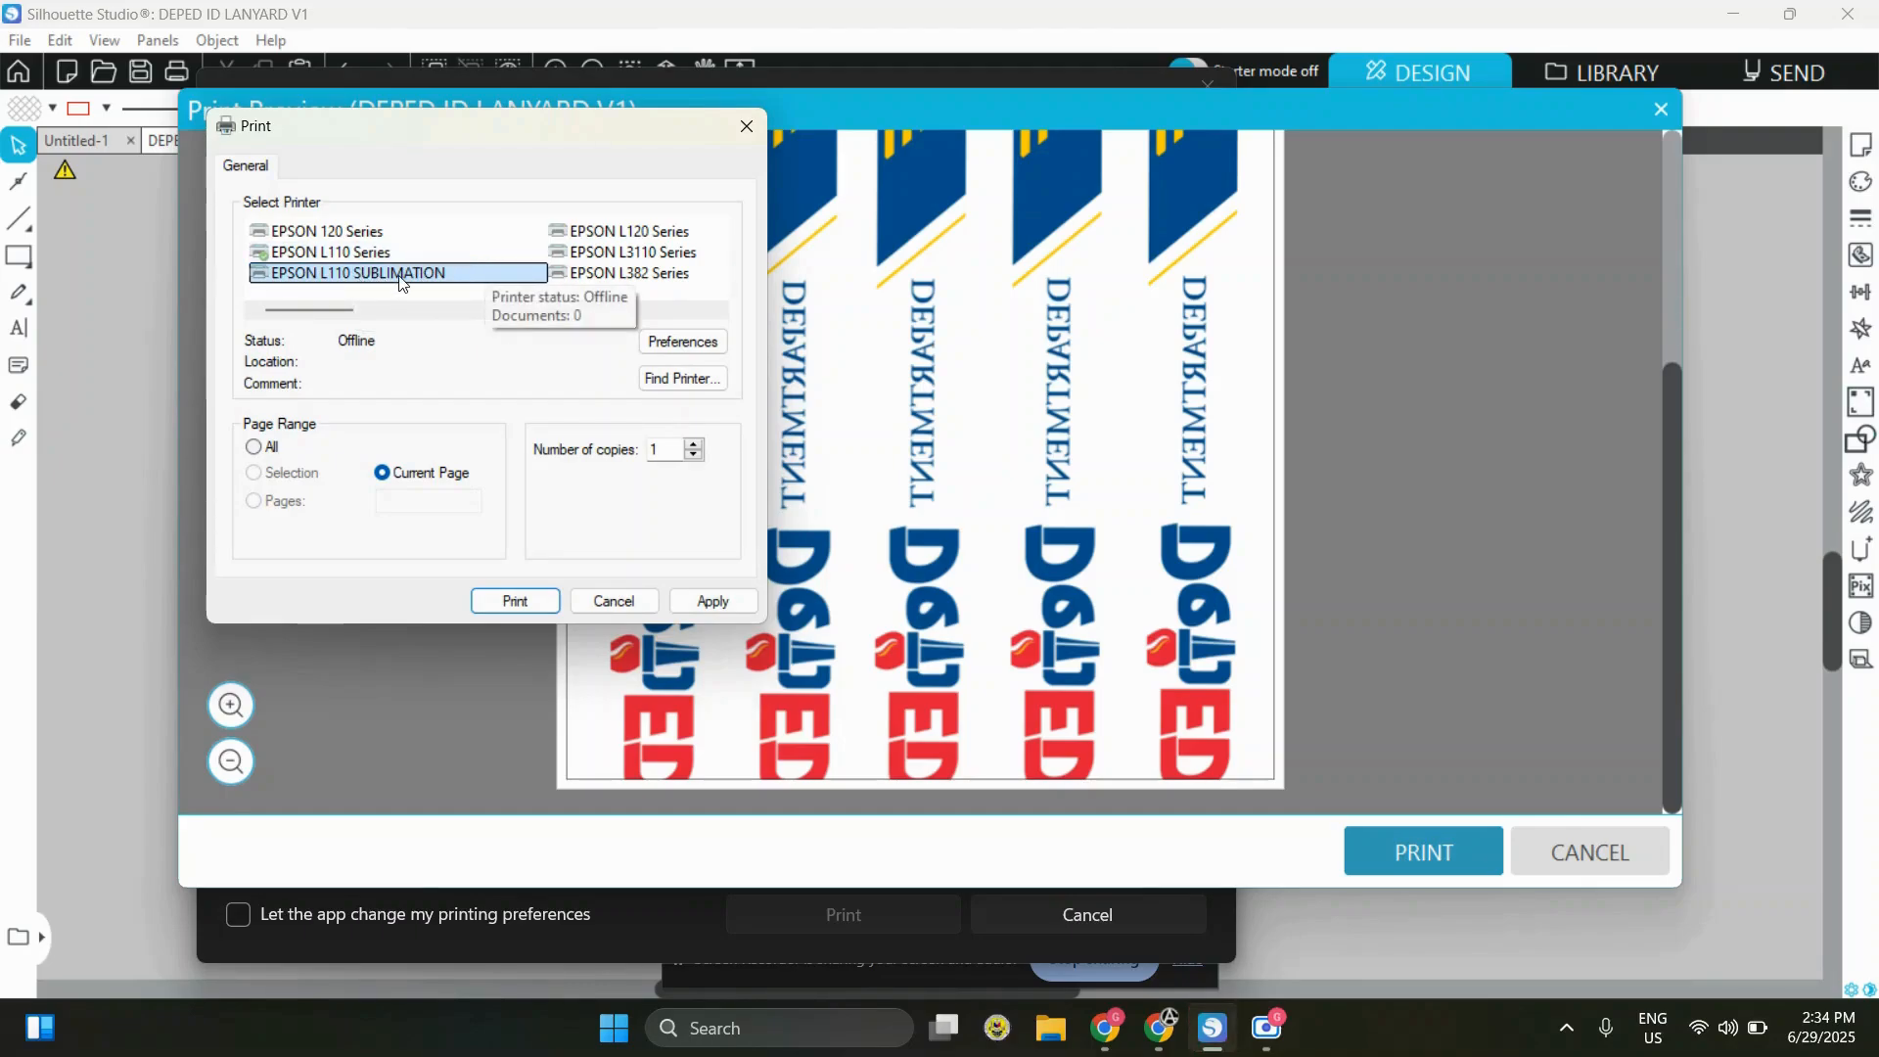
{"action": "left_click", "coordinate": [716, 343]}
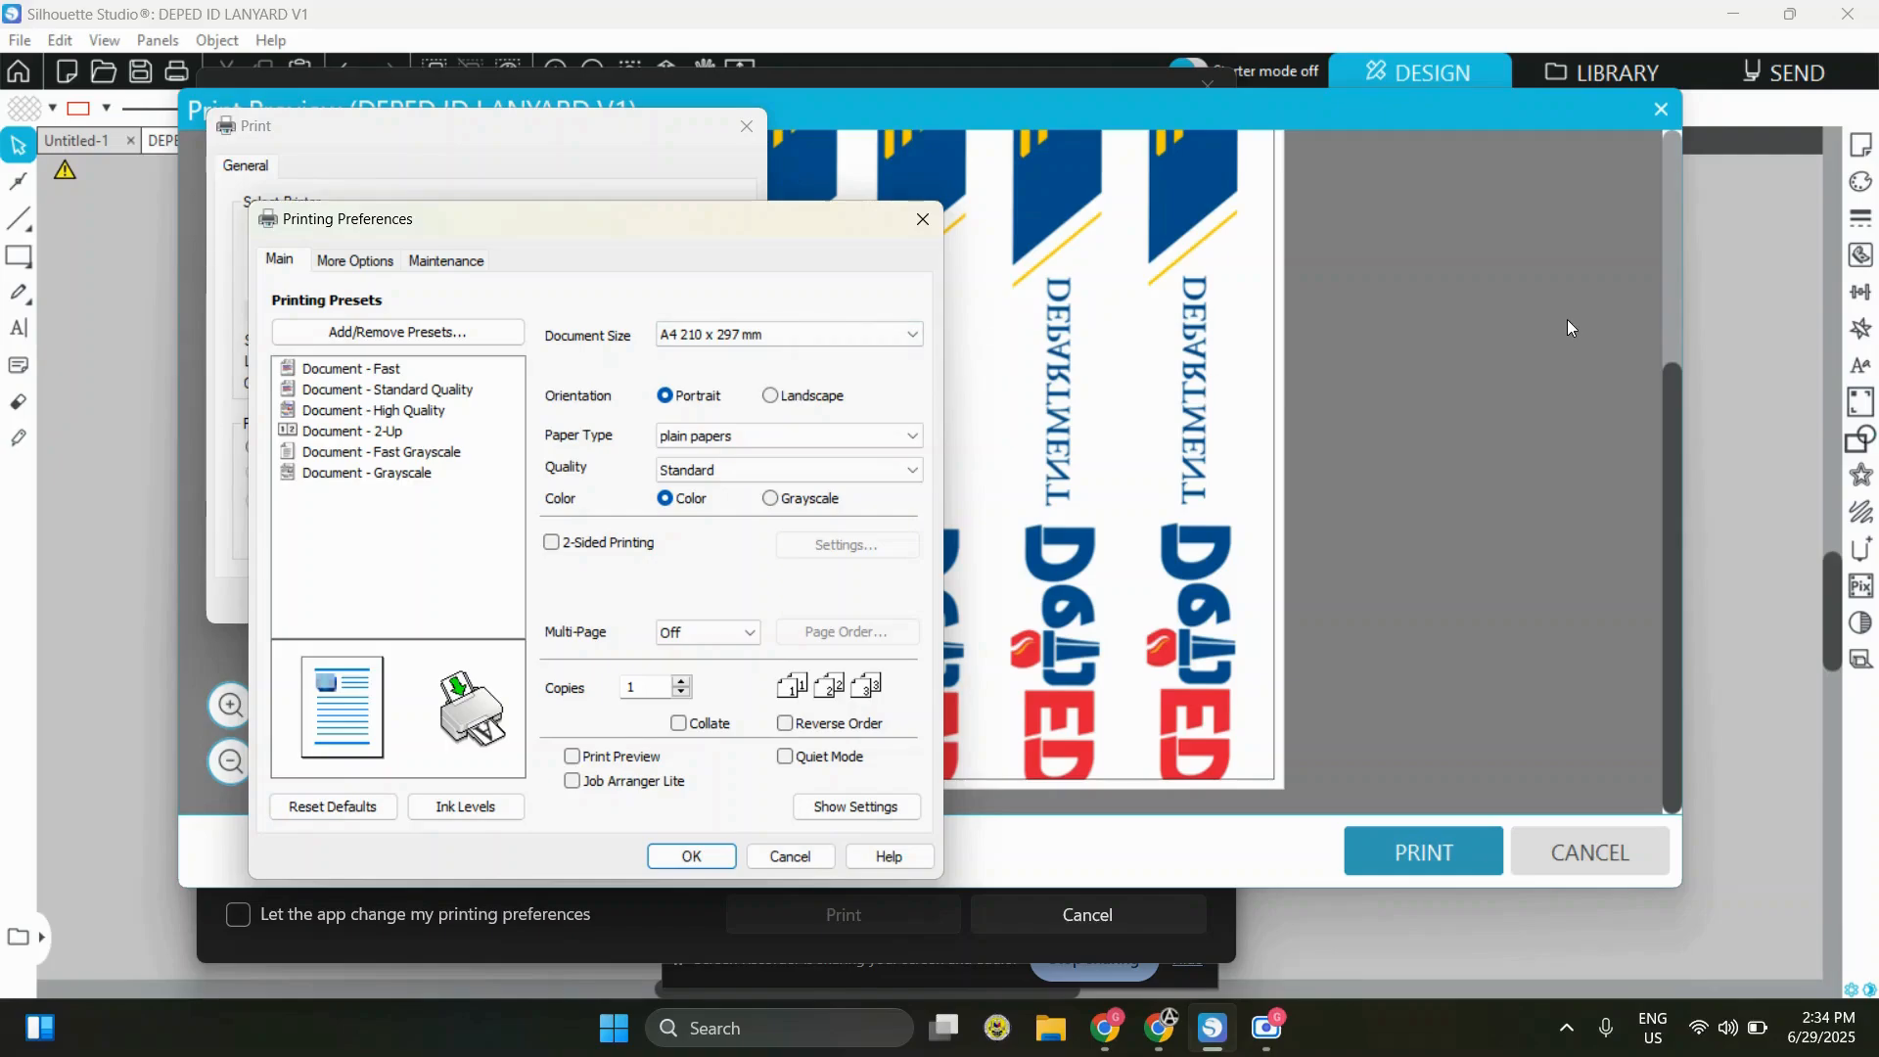
Set the document size to a user-defined paper of 8.30 × 40.00 inches and recheck its dimensions
{"action": "left_click", "coordinate": [855, 343]}
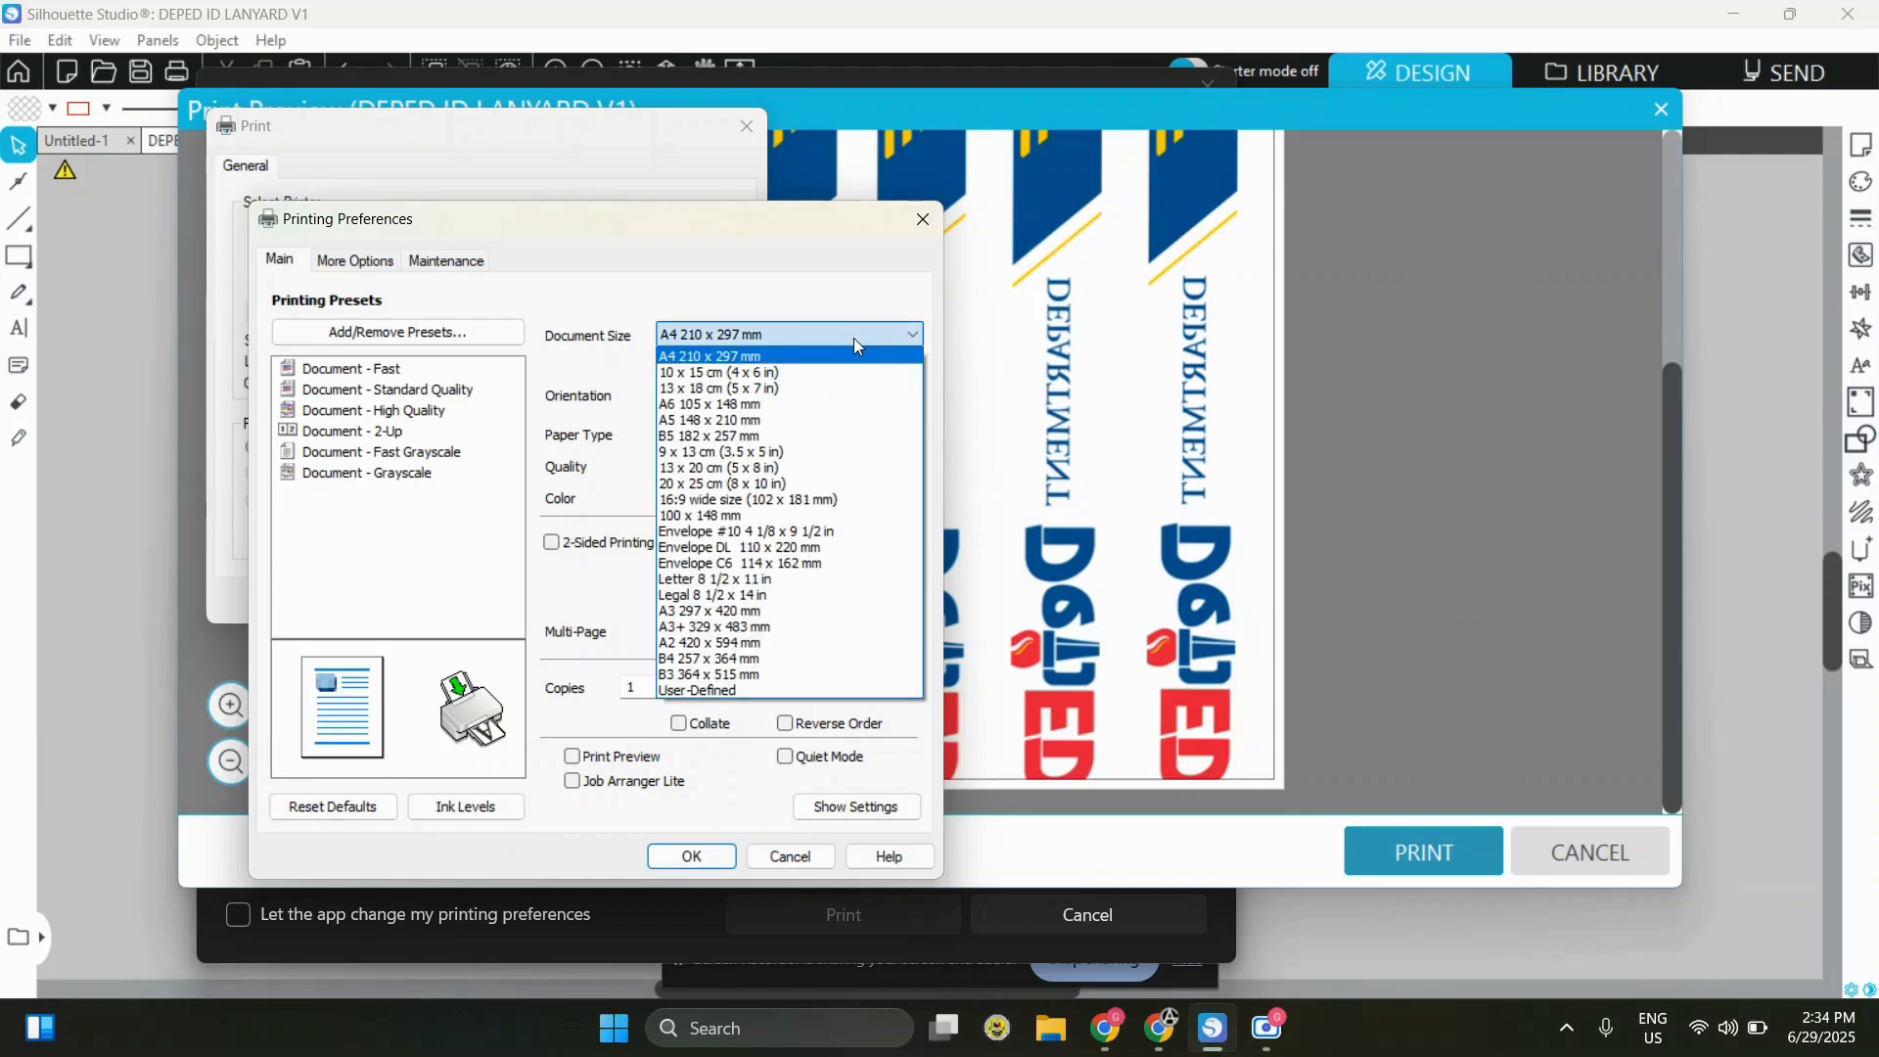
{"action": "left_click", "coordinate": [698, 691]}
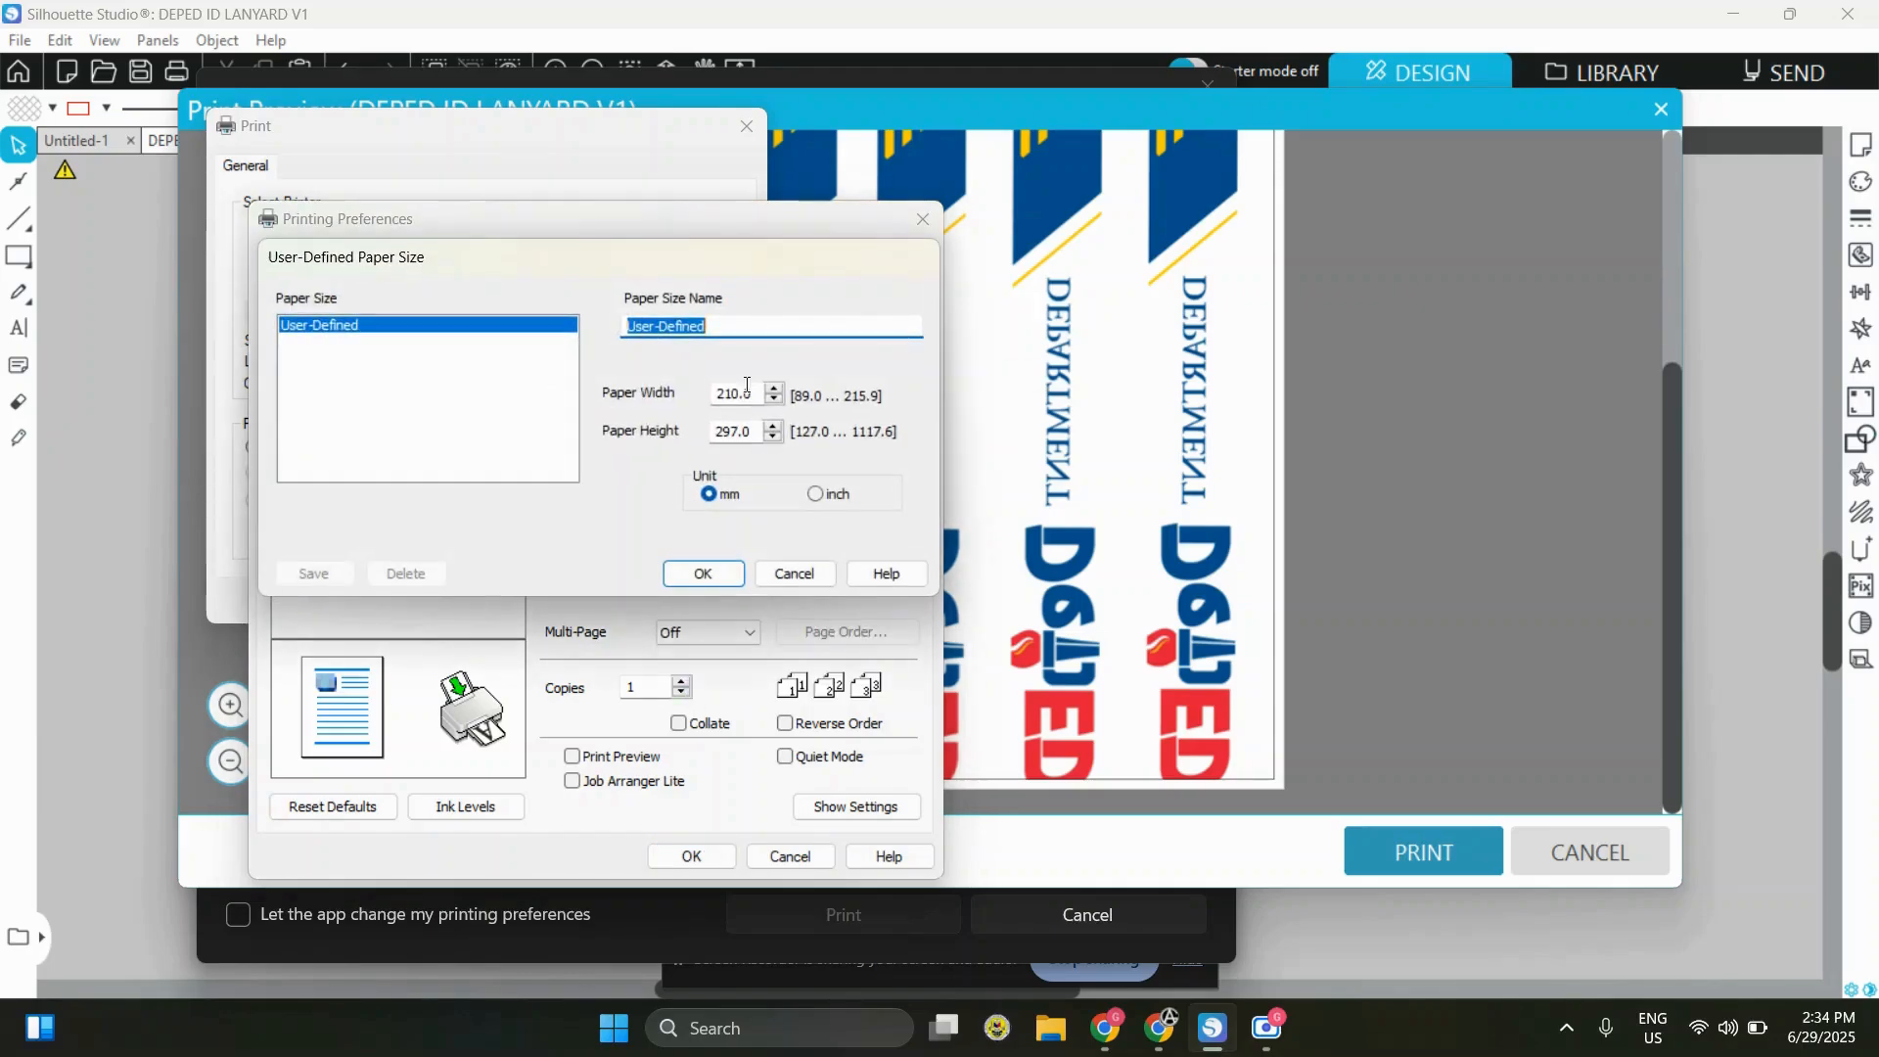
{"action": "left_click", "coordinate": [829, 494]}
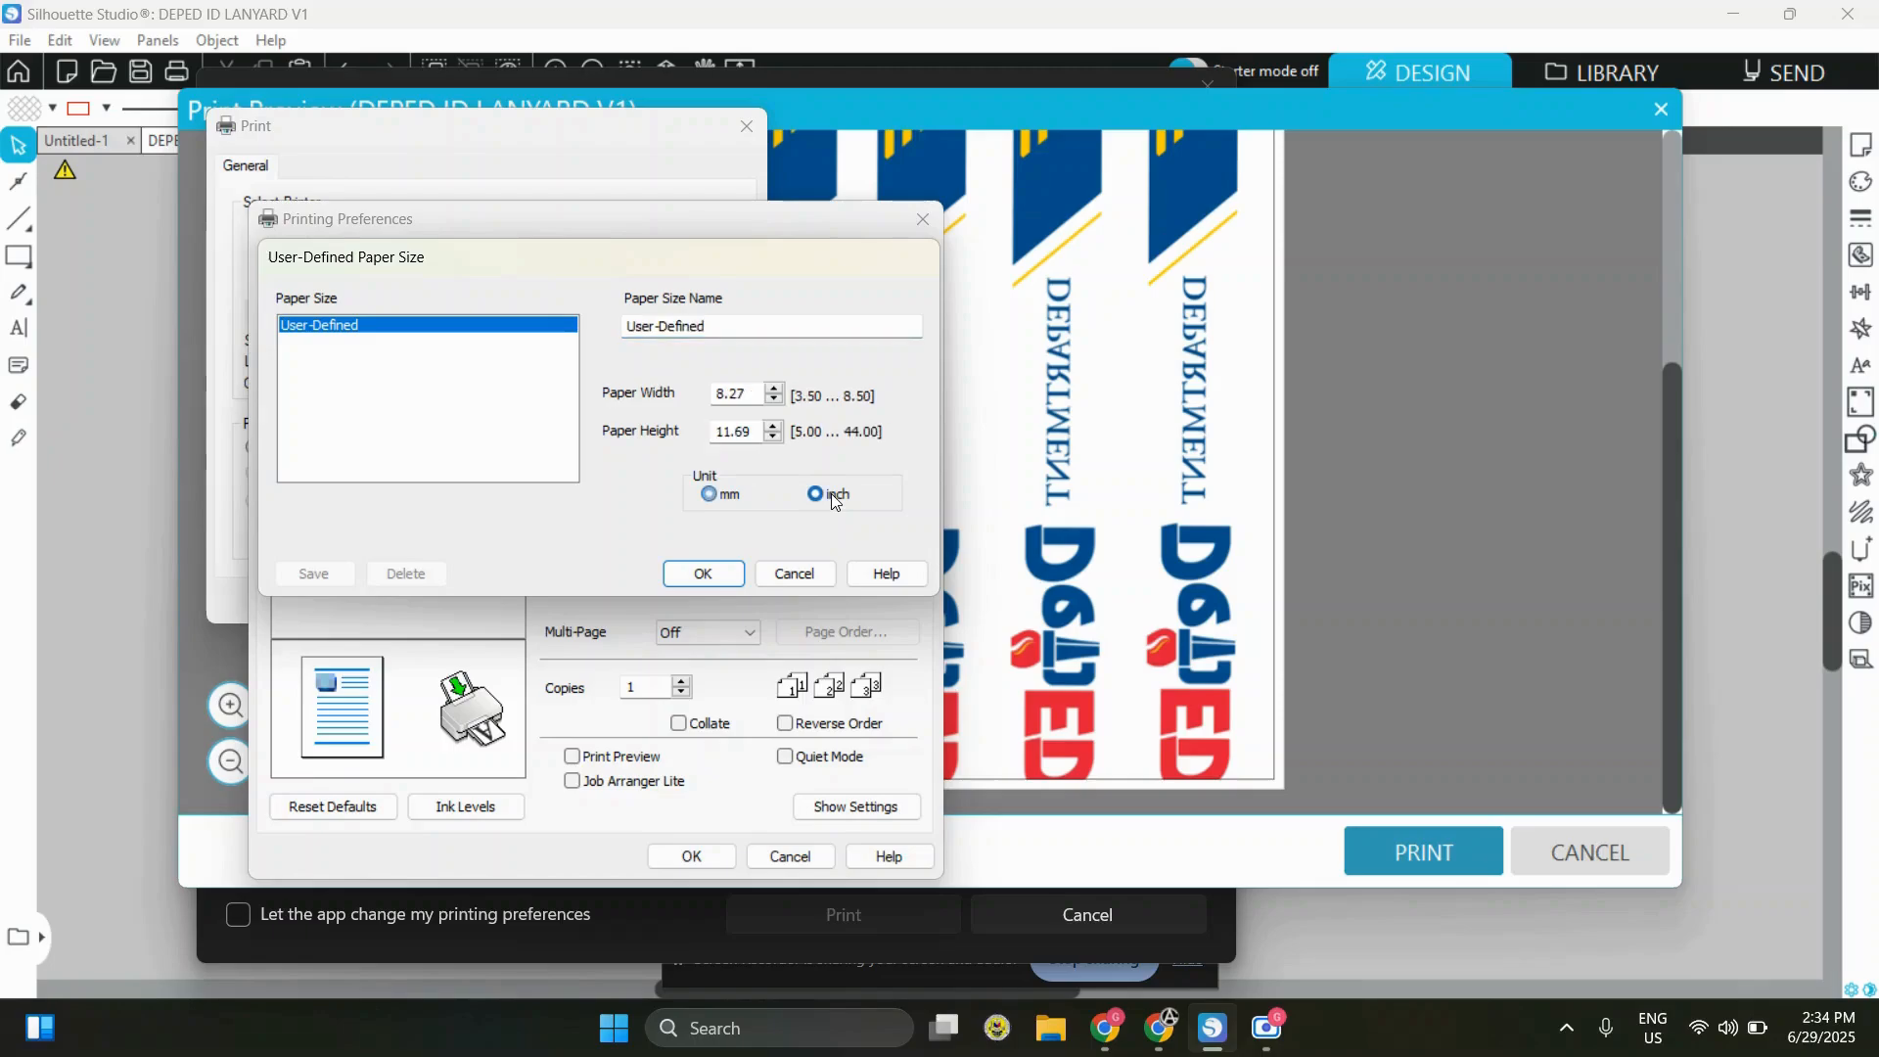
{"action": "double_click", "coordinate": [747, 391]}
{"action": "type", "text": "8.3"}
{"action": "key", "text": "Tab"}
{"action": "type", "text": "4"}
{"action": "left_click", "coordinate": [691, 576]}
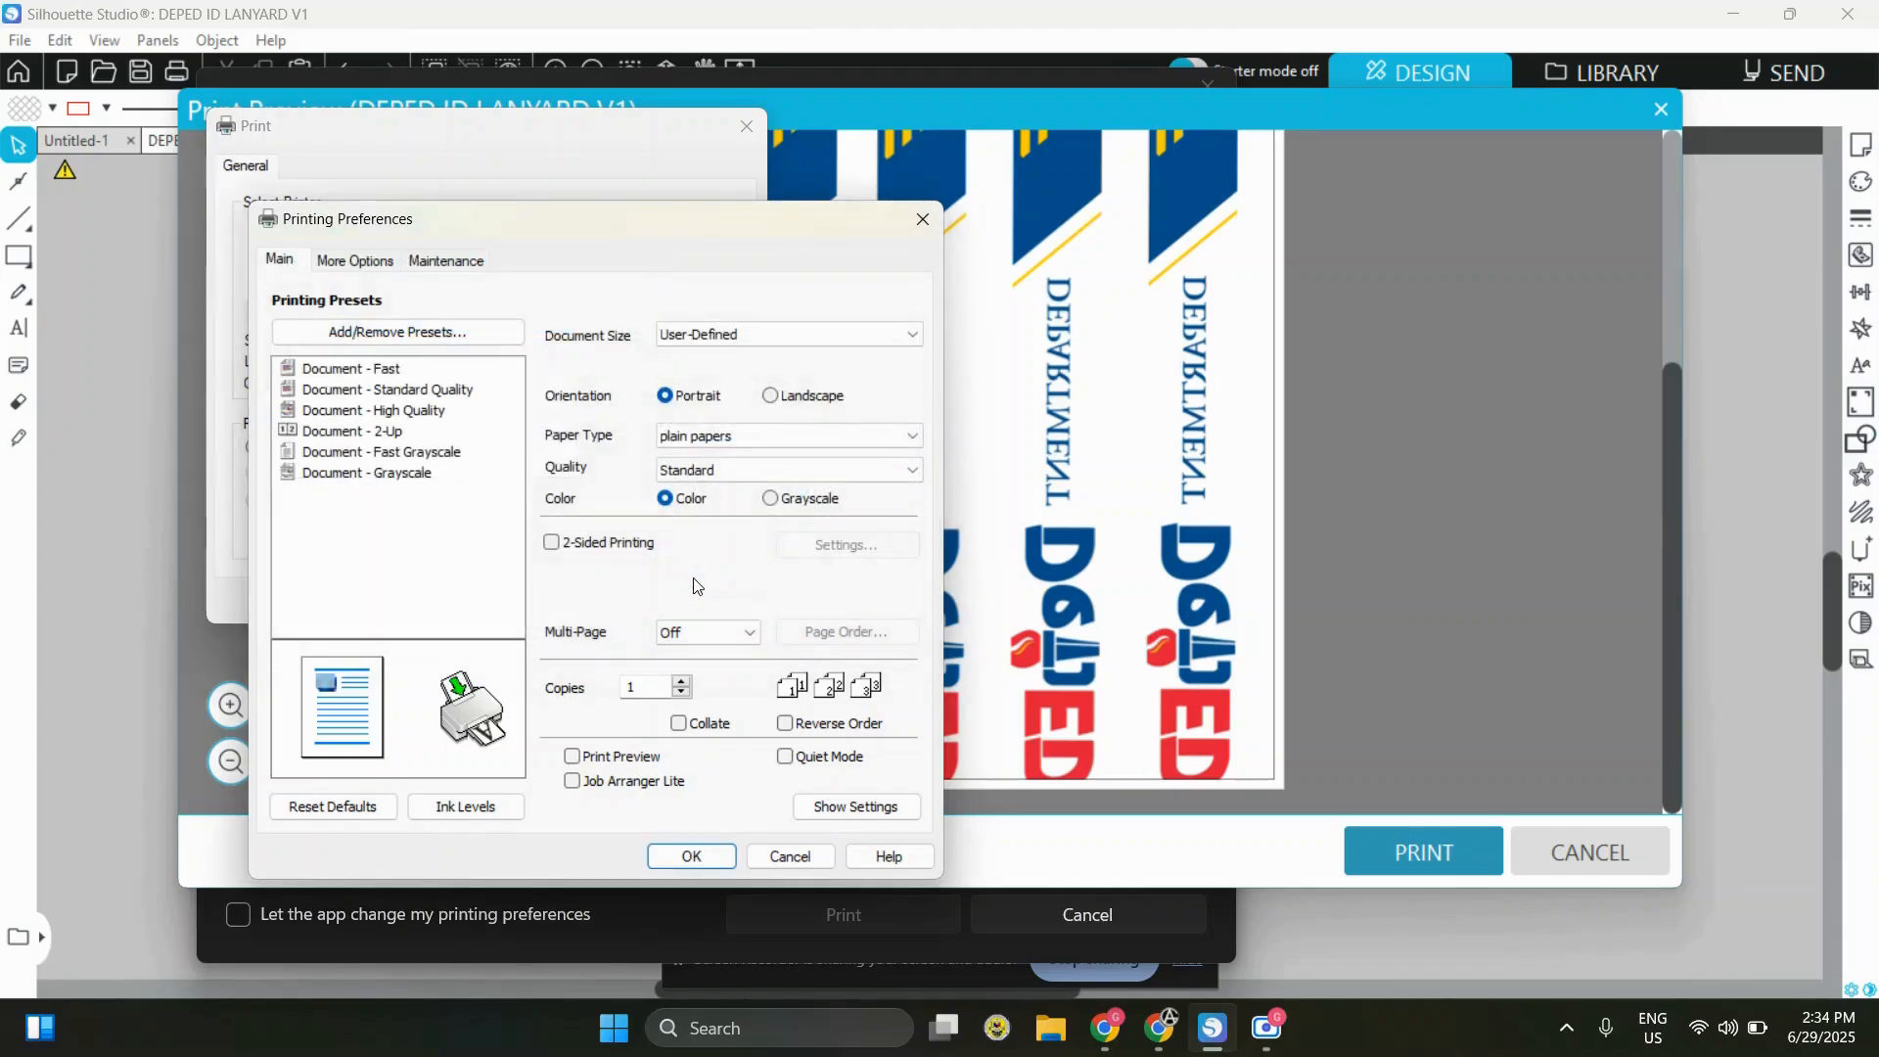
{"action": "left_click", "coordinate": [749, 333]}
{"action": "left_click", "coordinate": [667, 693]}
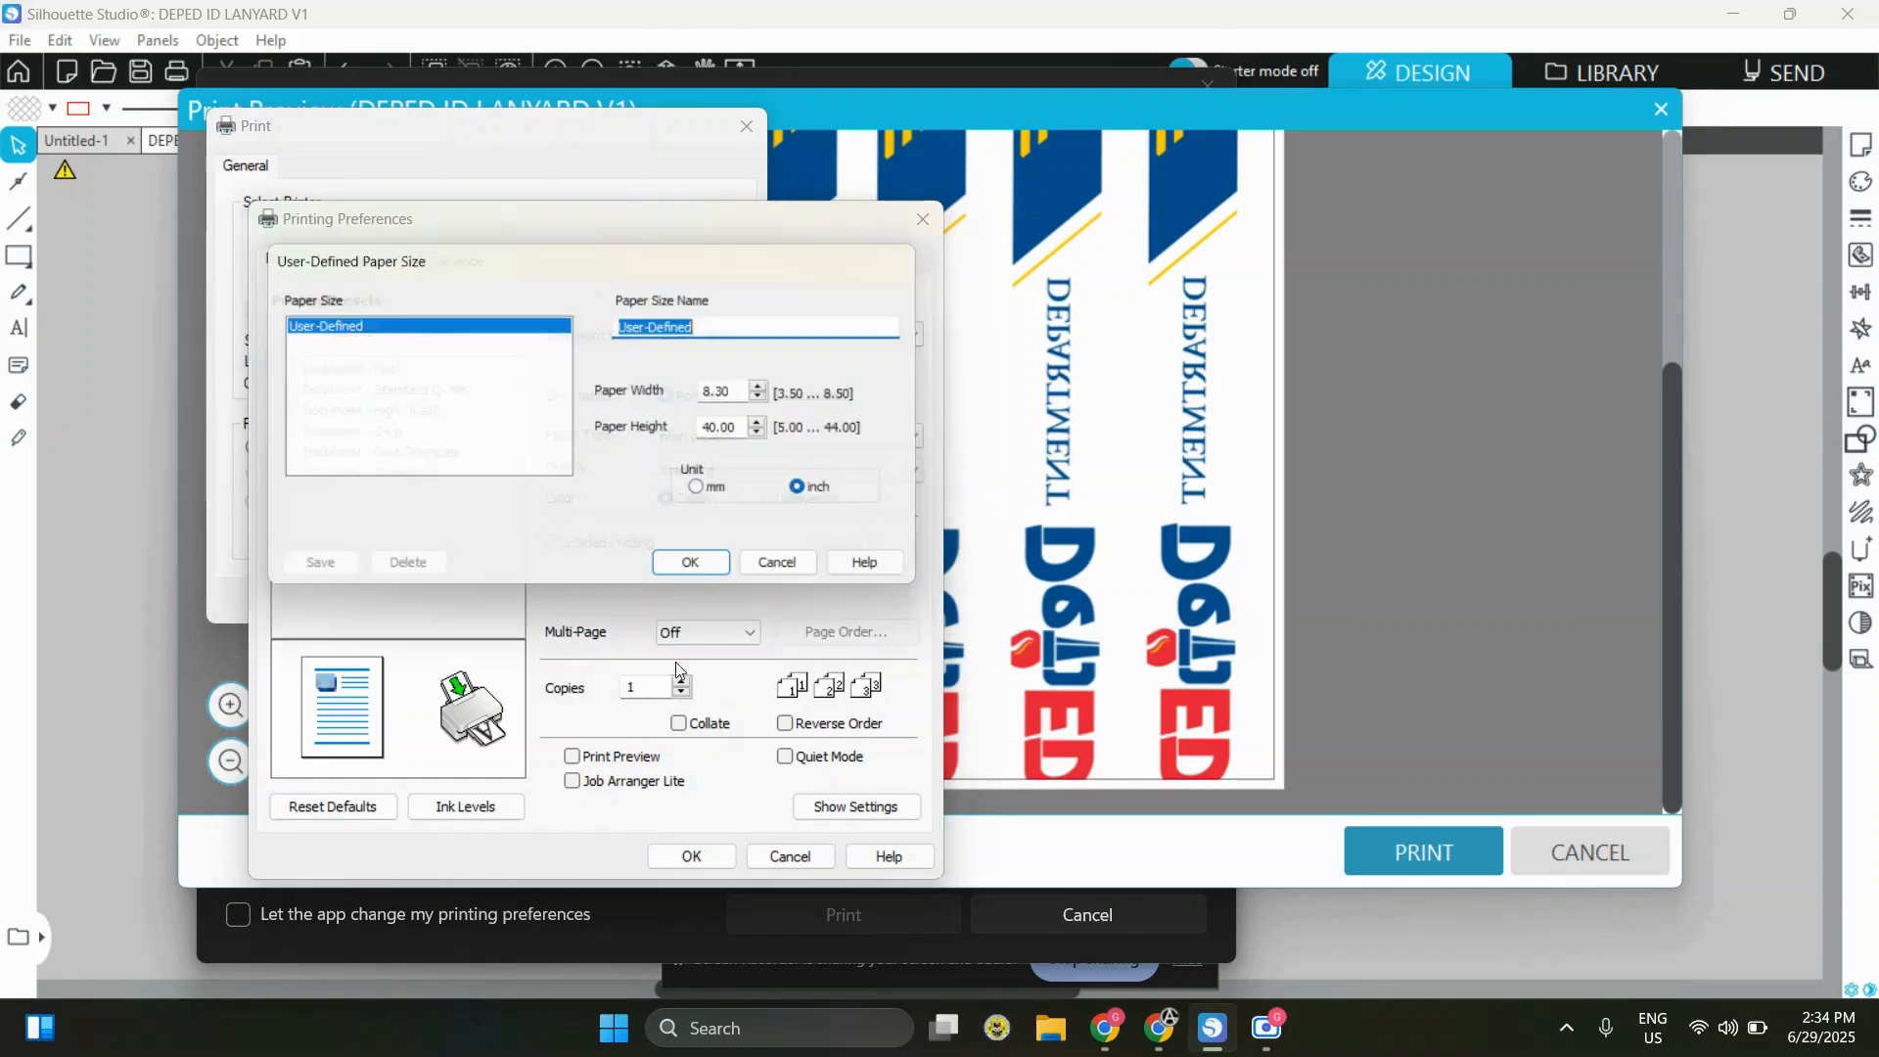
{"action": "left_click", "coordinate": [720, 575]}
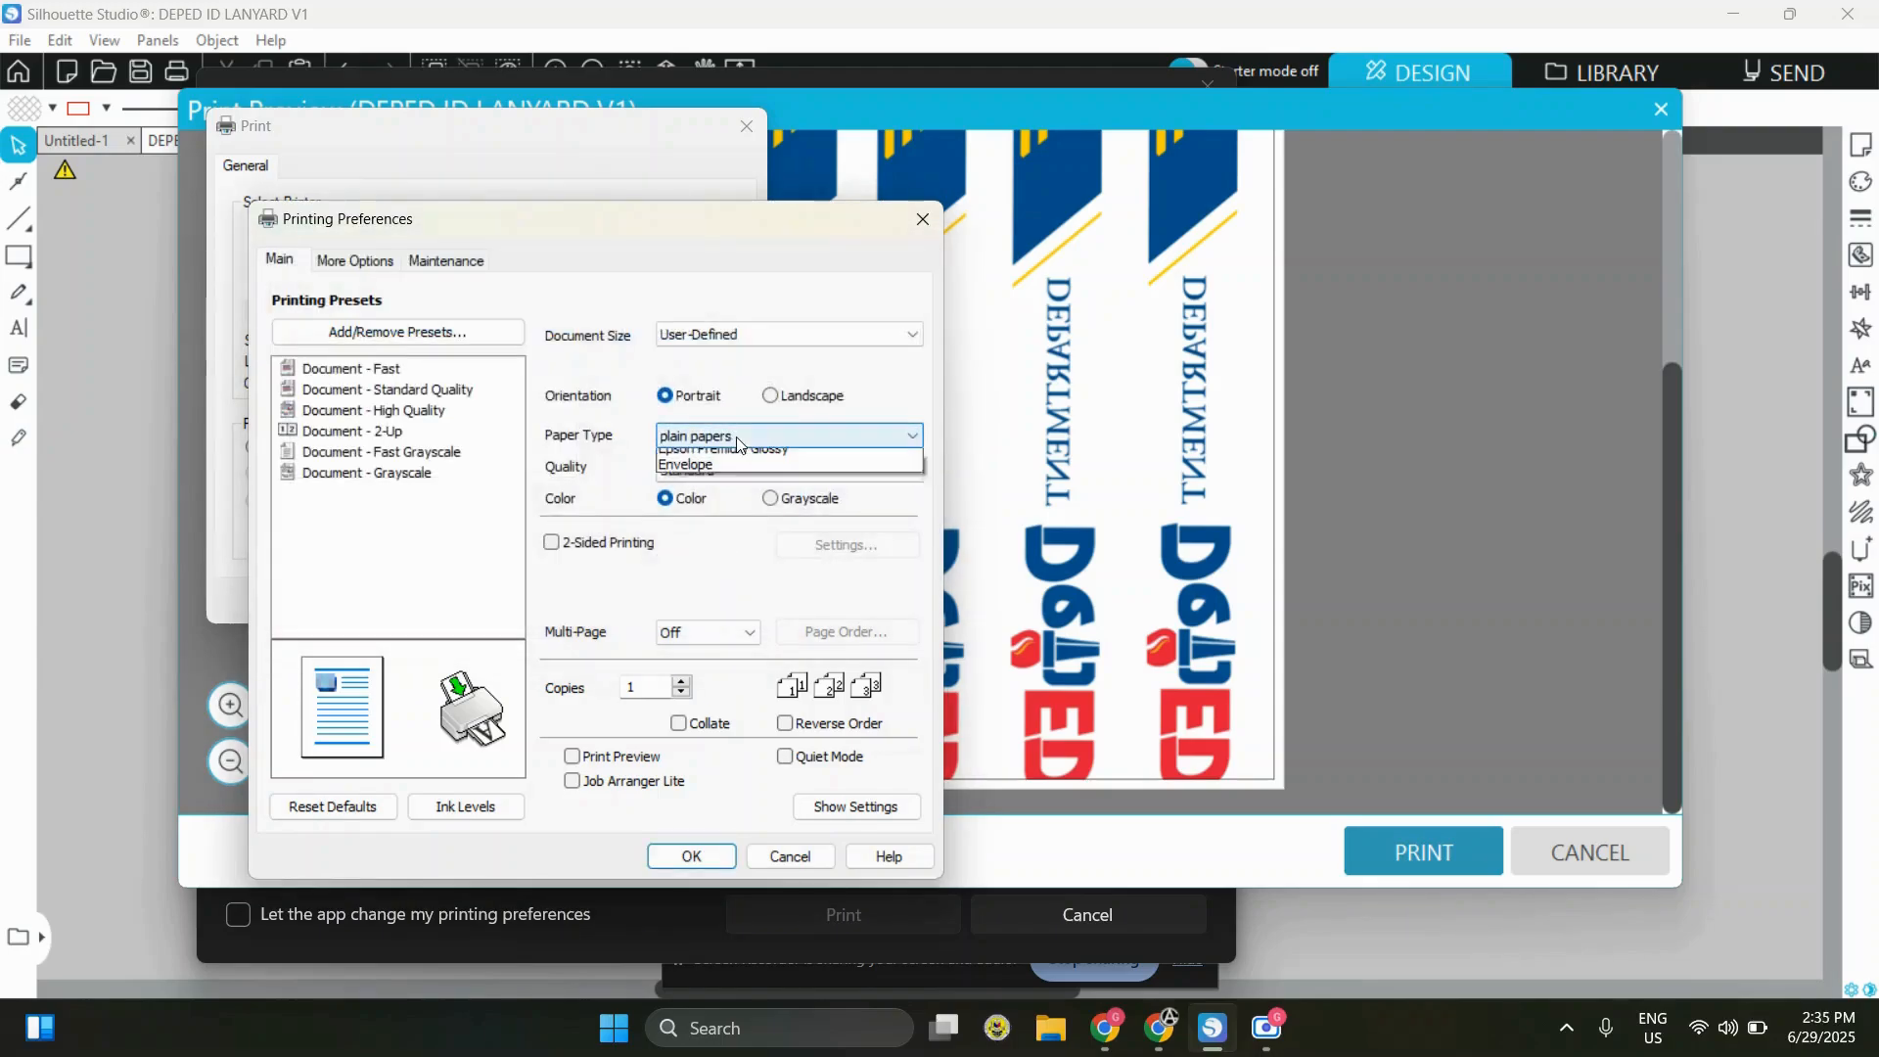
Set the paper type to Epson Matte with High quality and confirm the printing preferences
{"action": "left_click", "coordinate": [736, 436]}
{"action": "left_click", "coordinate": [735, 478]}
{"action": "left_click", "coordinate": [736, 468]}
{"action": "left_click", "coordinate": [721, 506]}
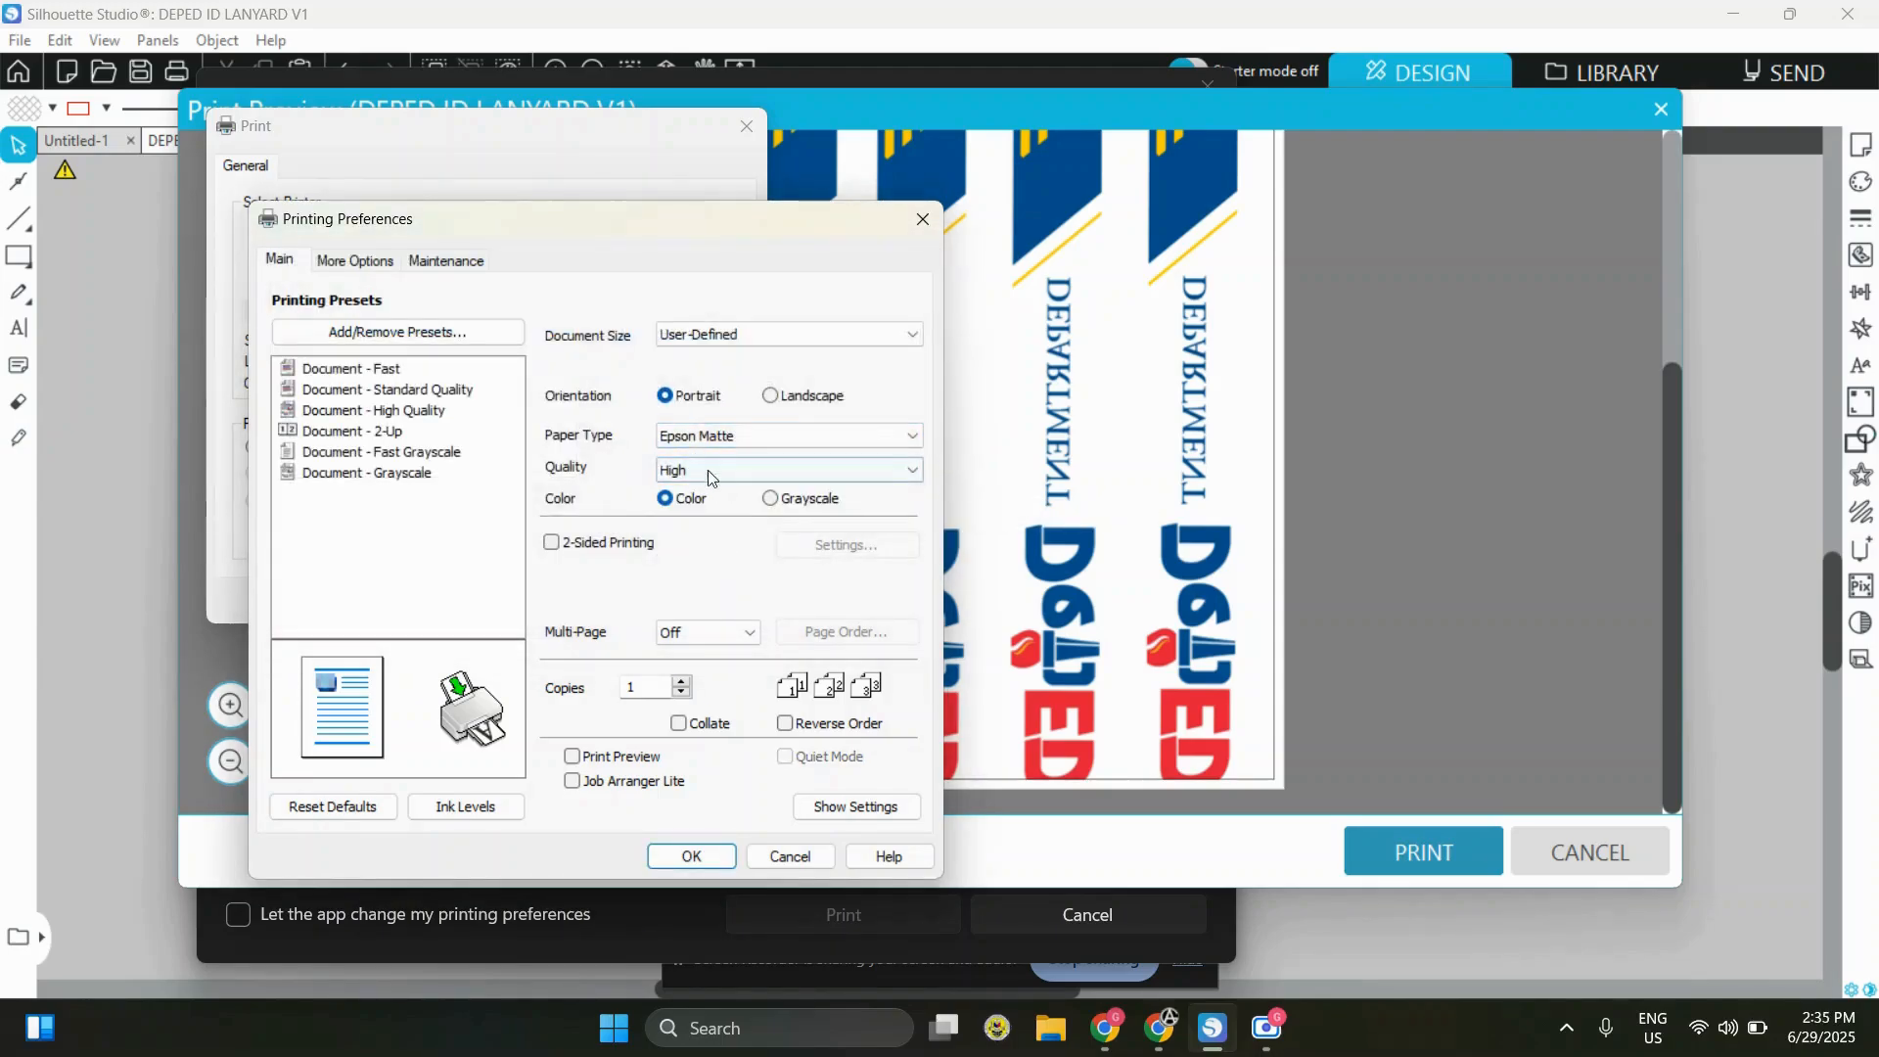
{"action": "left_click", "coordinate": [709, 851]}
Apply the printer settings, print the current page, and close the remaining system print window
{"action": "left_click", "coordinate": [726, 602]}
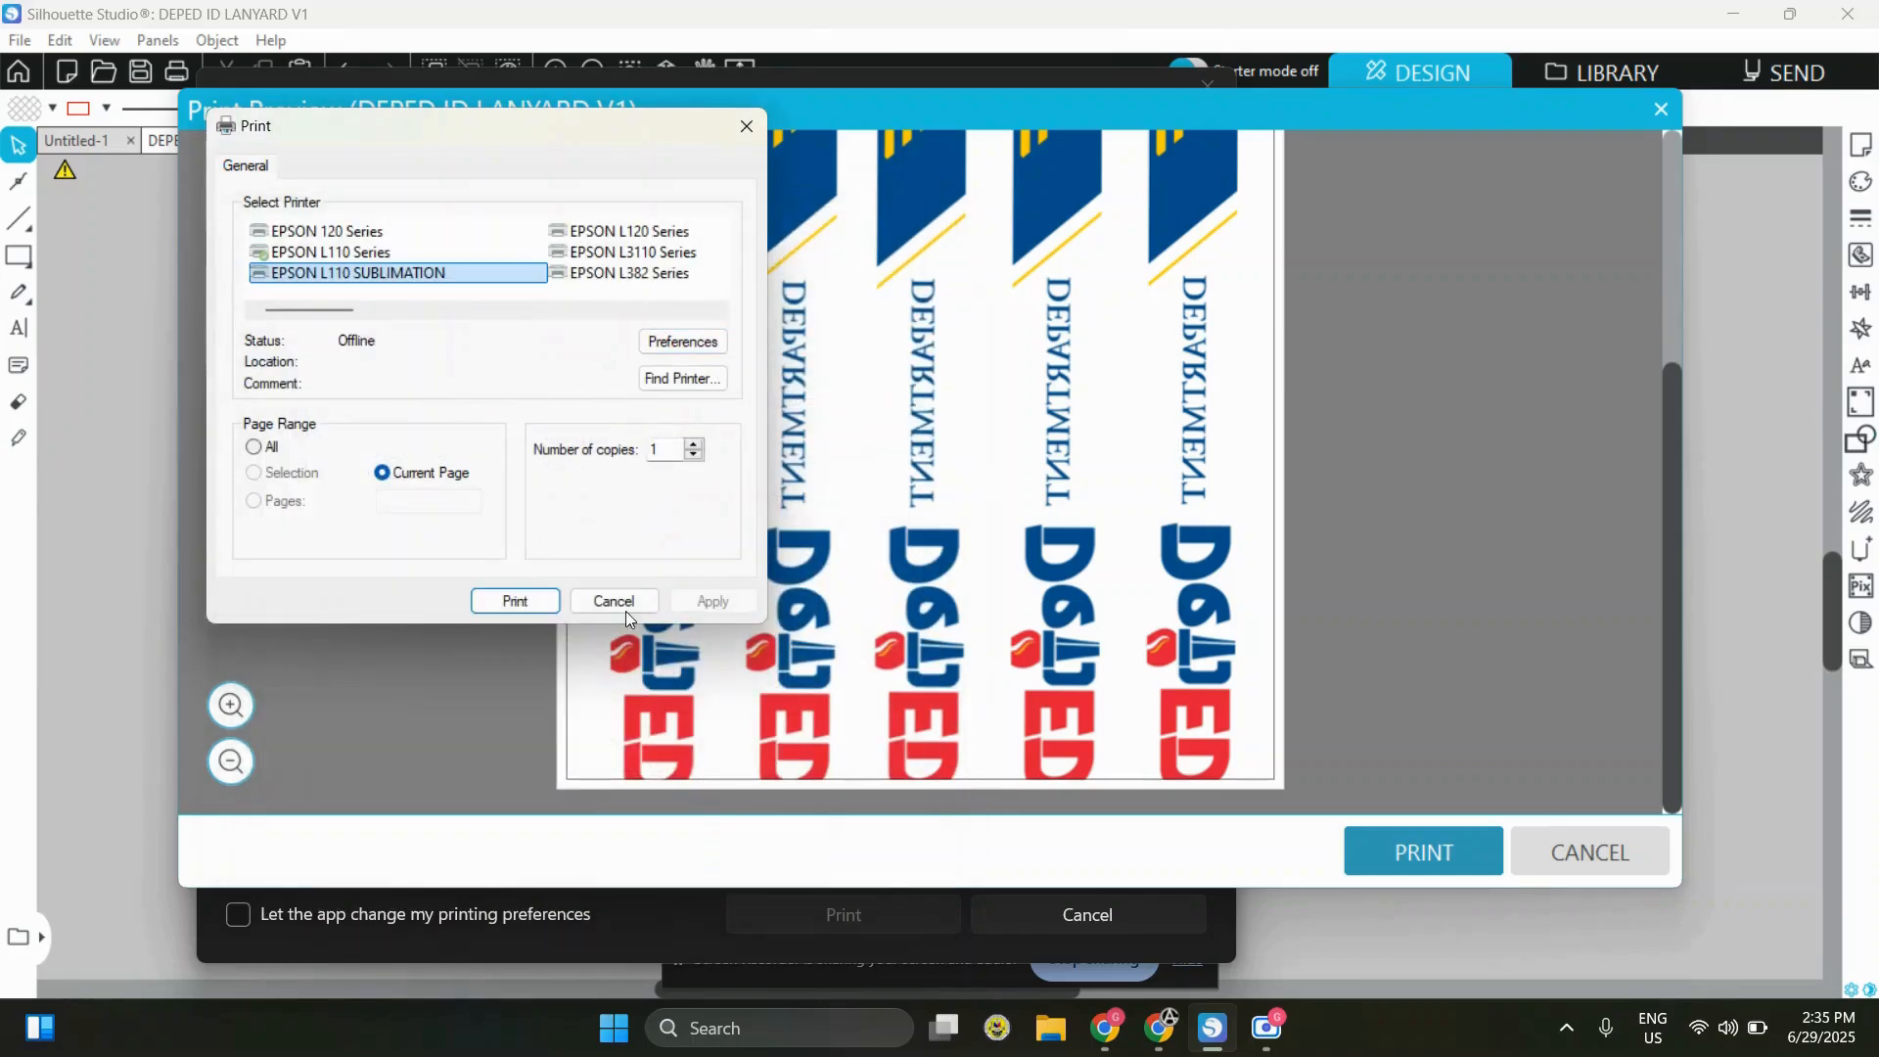
{"action": "left_click", "coordinate": [536, 602]}
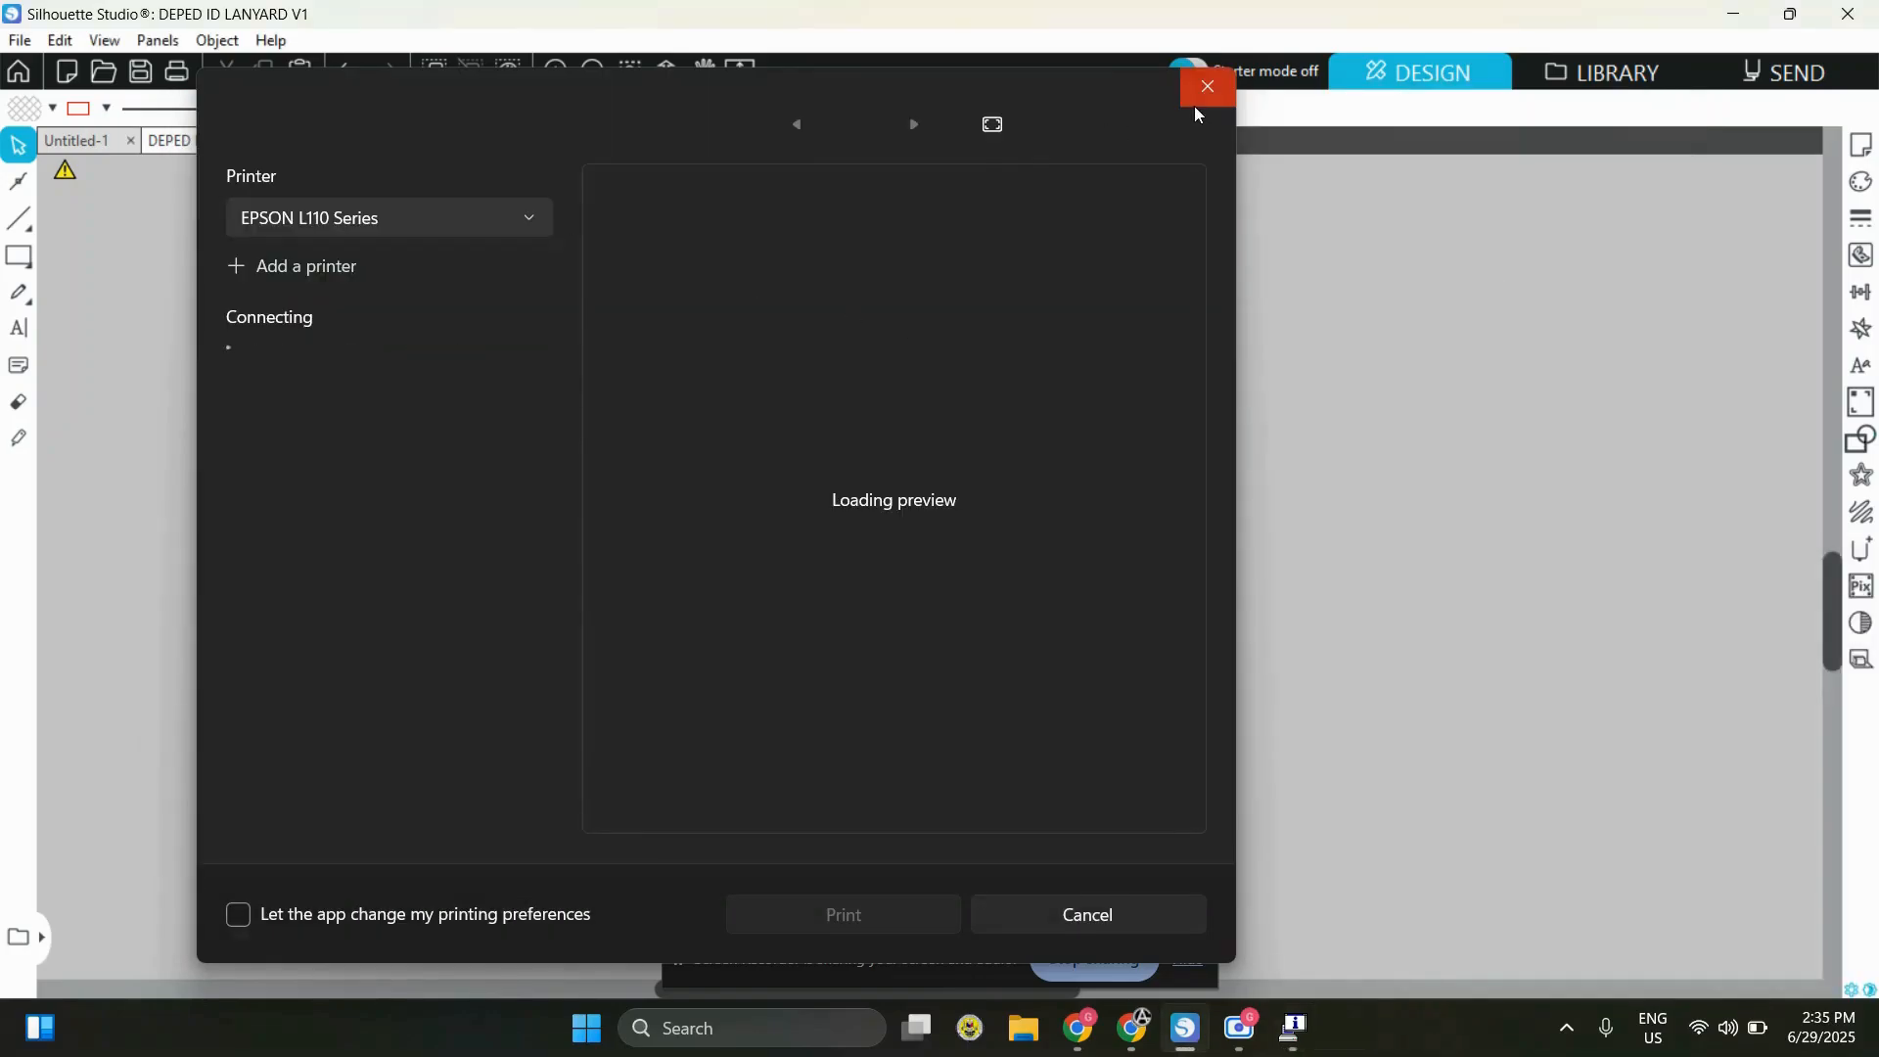
{"action": "left_click", "coordinate": [1206, 88]}
Examine the five mirrored strips and the short pieces across the whole lanyard page
{"action": "scroll", "coordinate": [1245, 546], "scroll_direction": "up", "scroll_amount": 3}
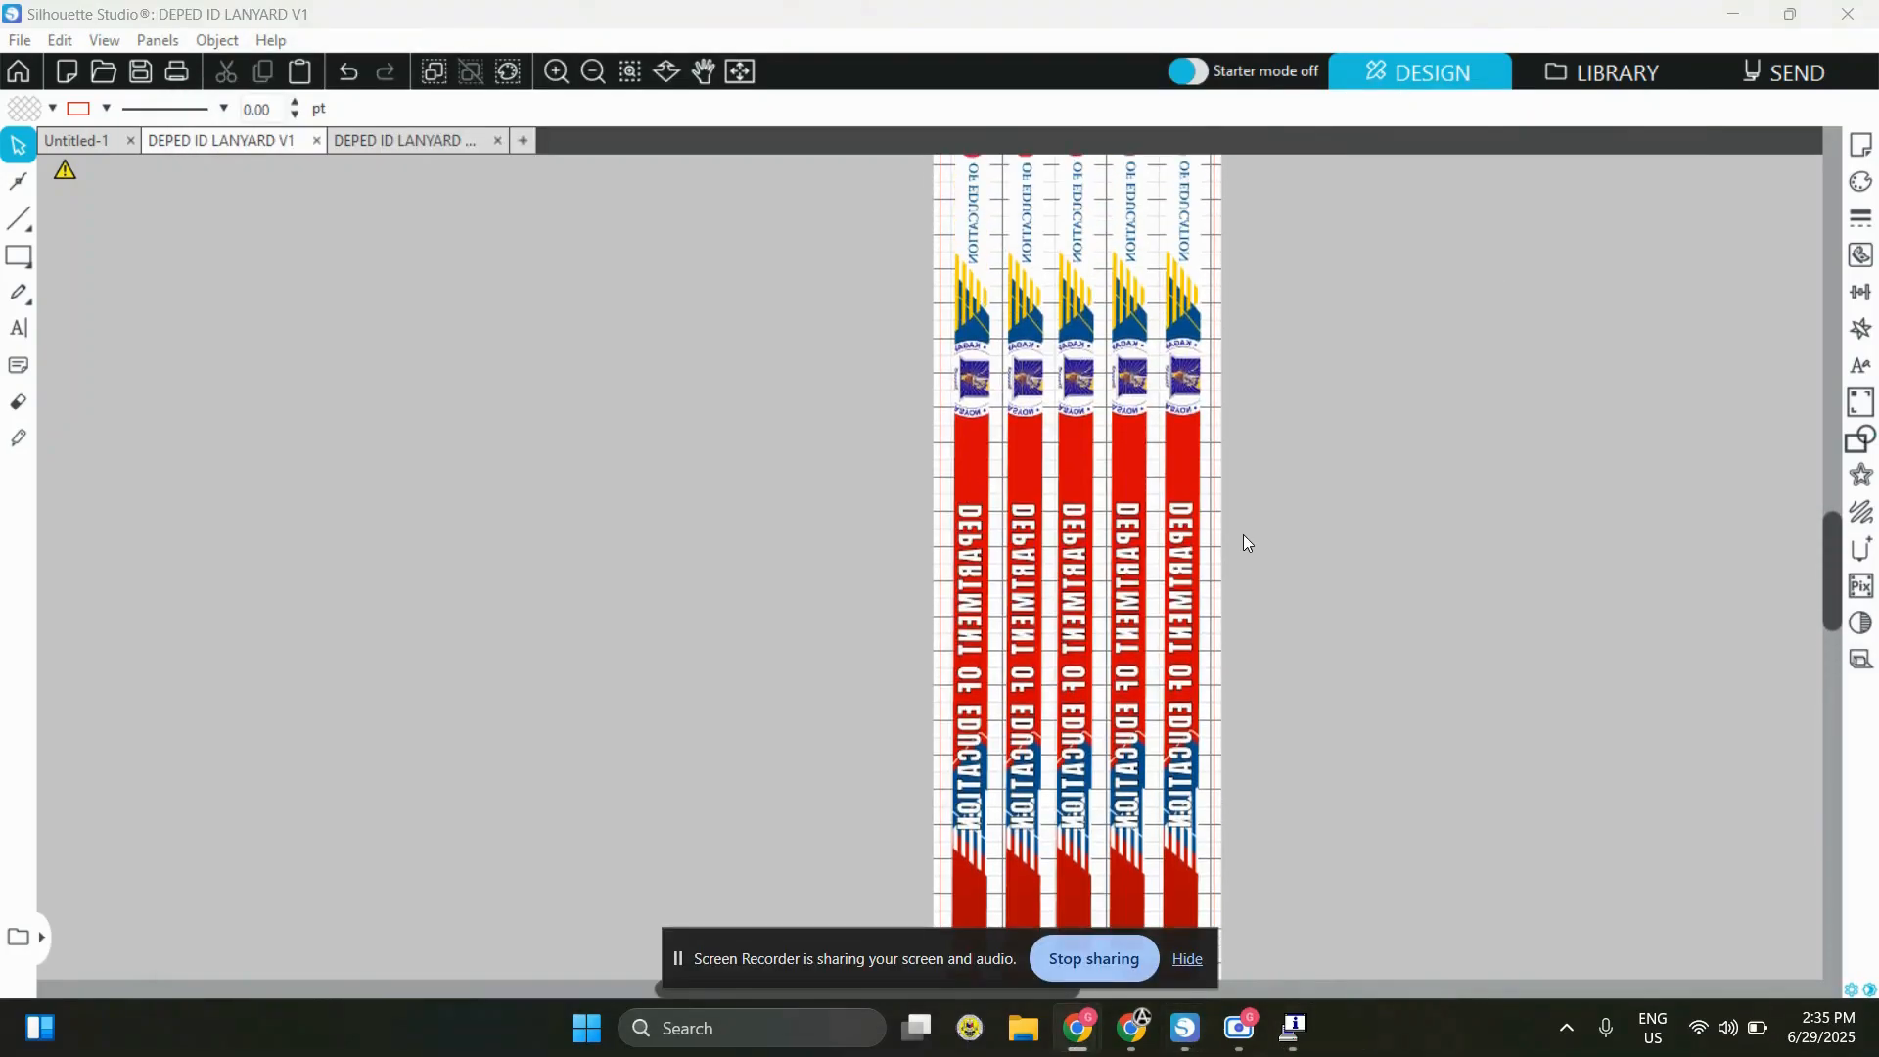
{"action": "scroll", "coordinate": [1243, 532], "scroll_direction": "down", "scroll_amount": 2}
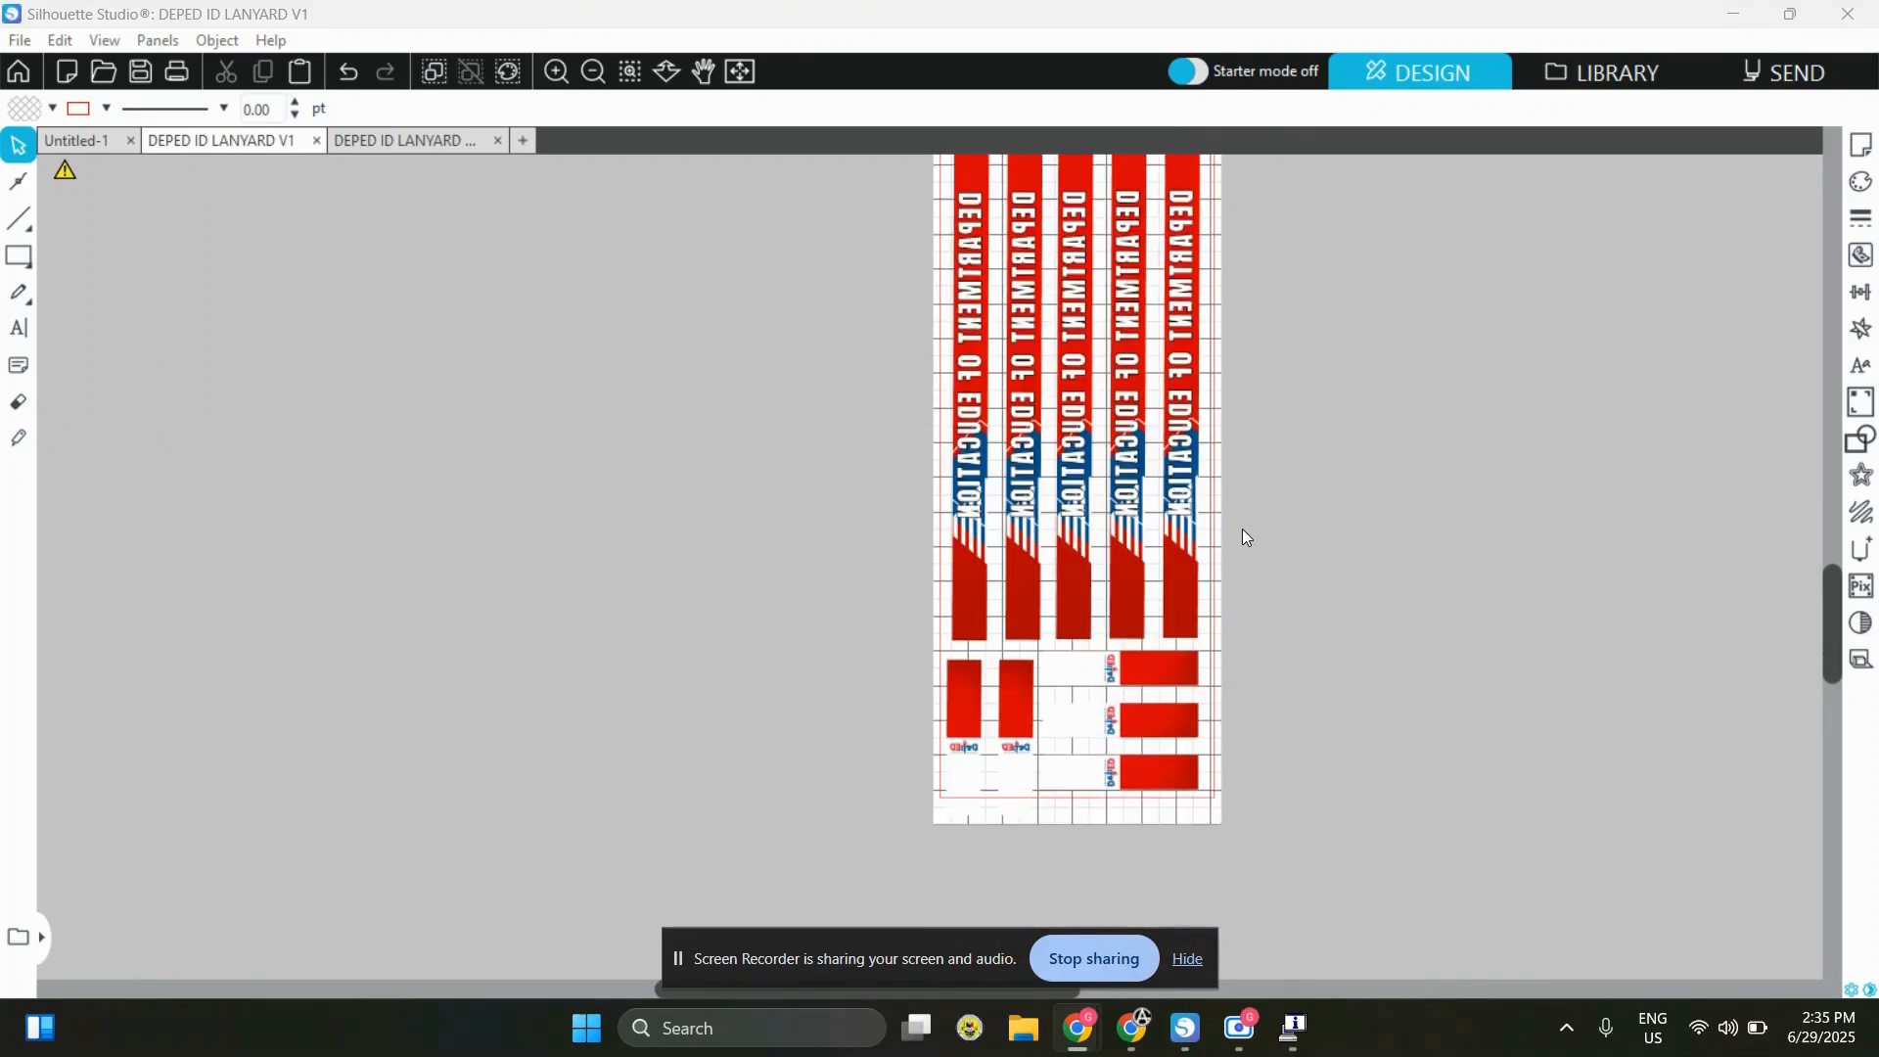
{"action": "scroll", "coordinate": [1245, 537], "scroll_direction": "up", "scroll_amount": 8}
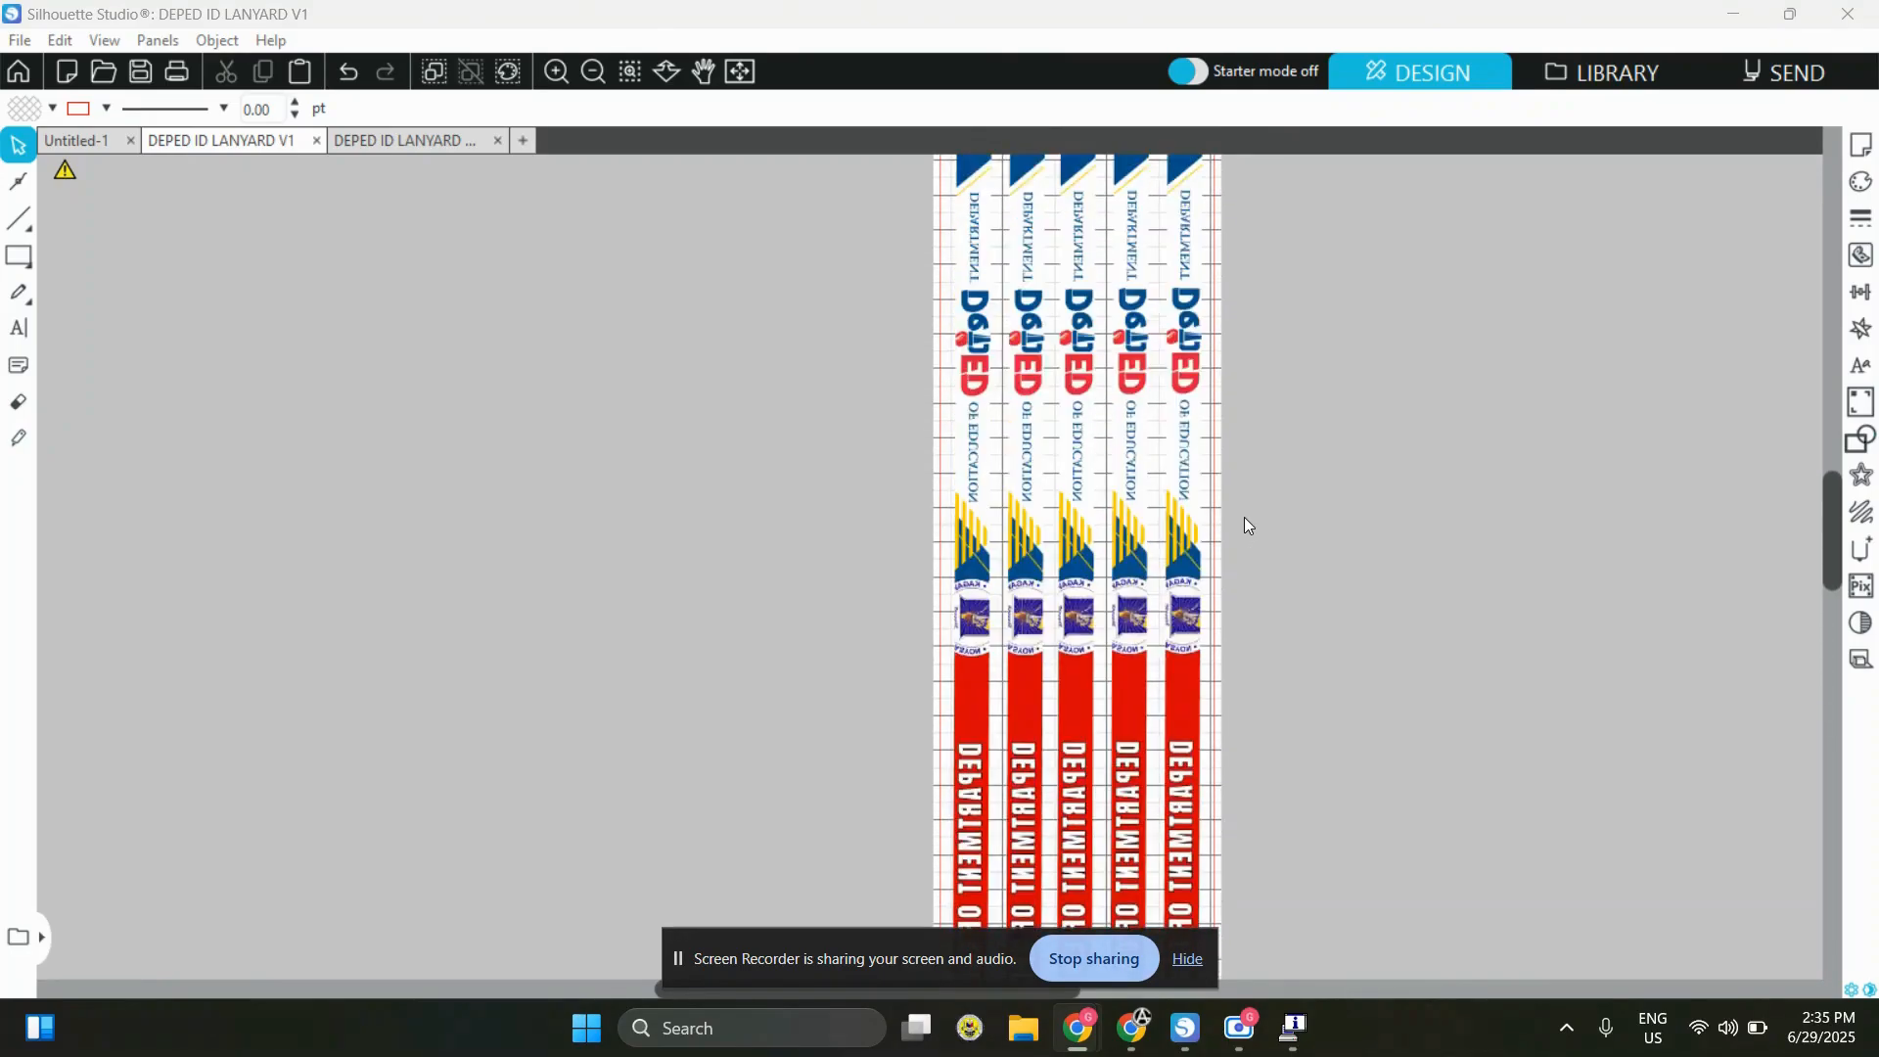
{"action": "scroll", "coordinate": [1247, 513], "scroll_direction": "up", "scroll_amount": 2}
{"action": "scroll", "coordinate": [1309, 390], "scroll_direction": "down", "scroll_amount": 3}
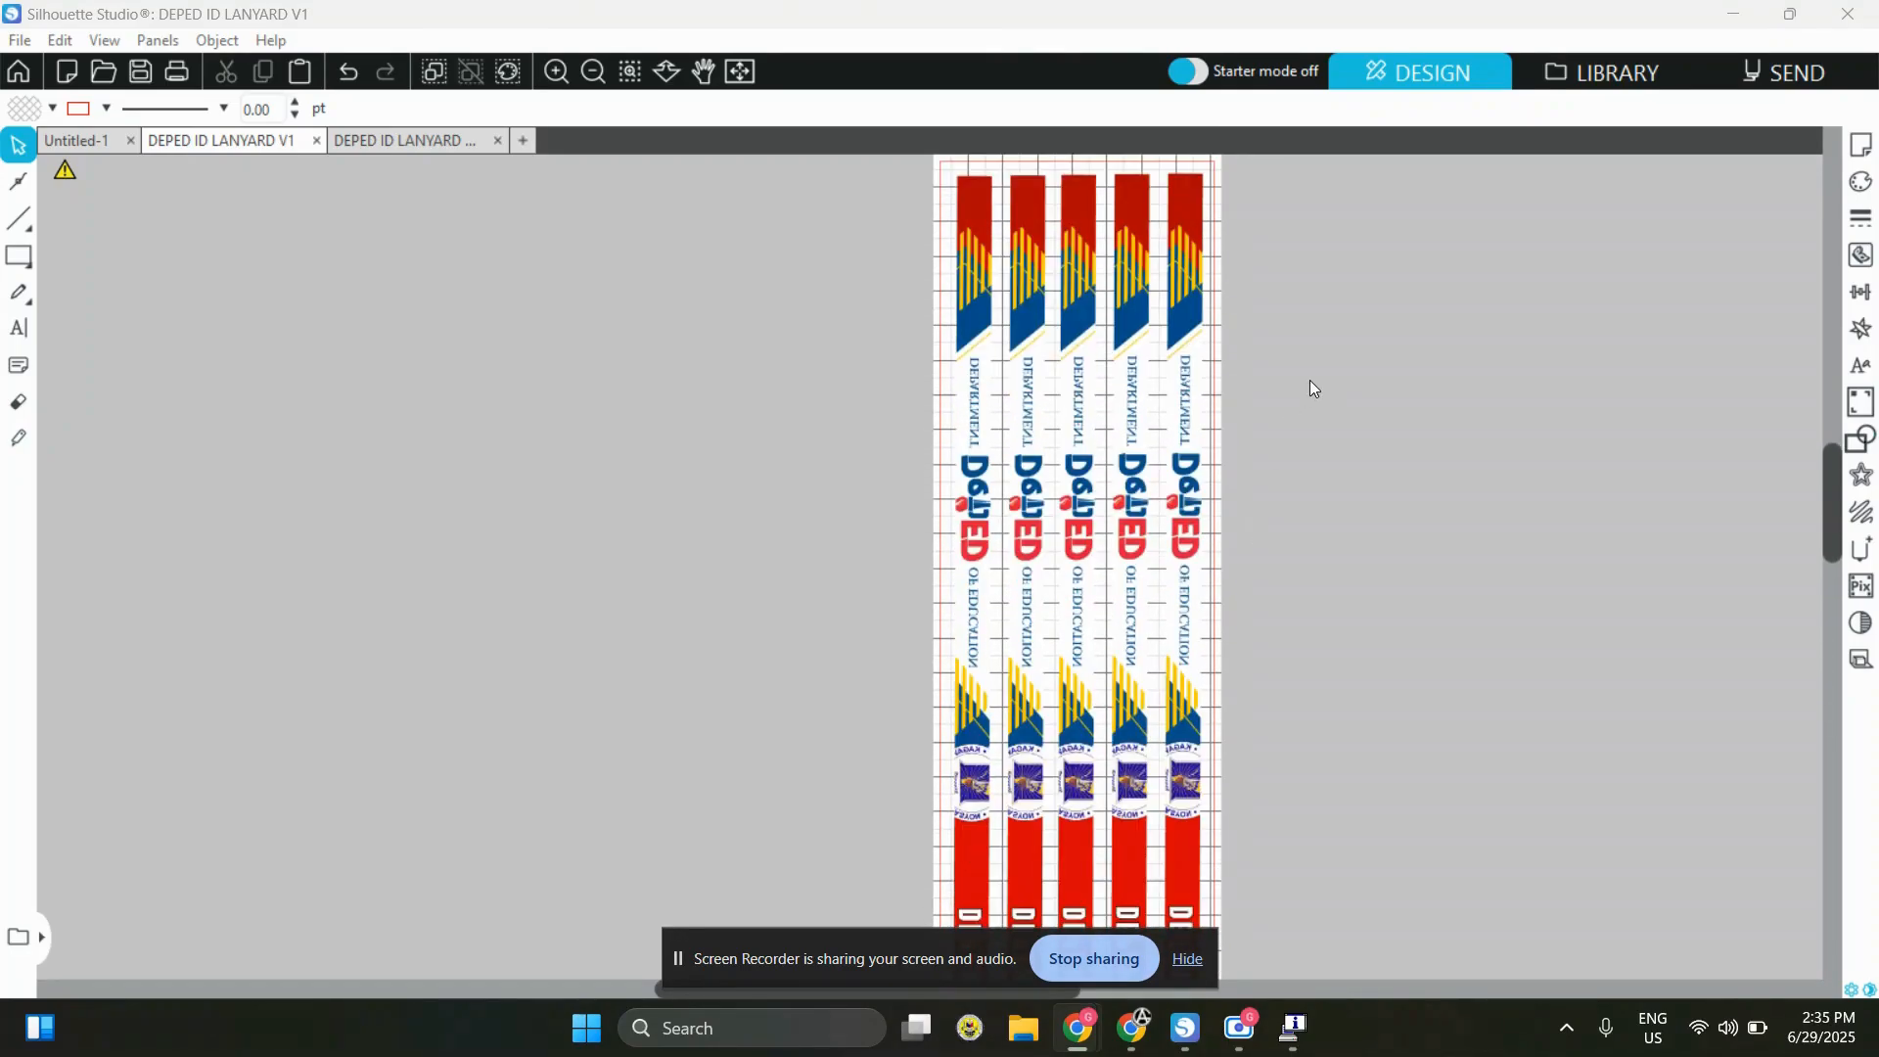
{"action": "scroll", "coordinate": [1315, 401], "scroll_direction": "down", "scroll_amount": 6}
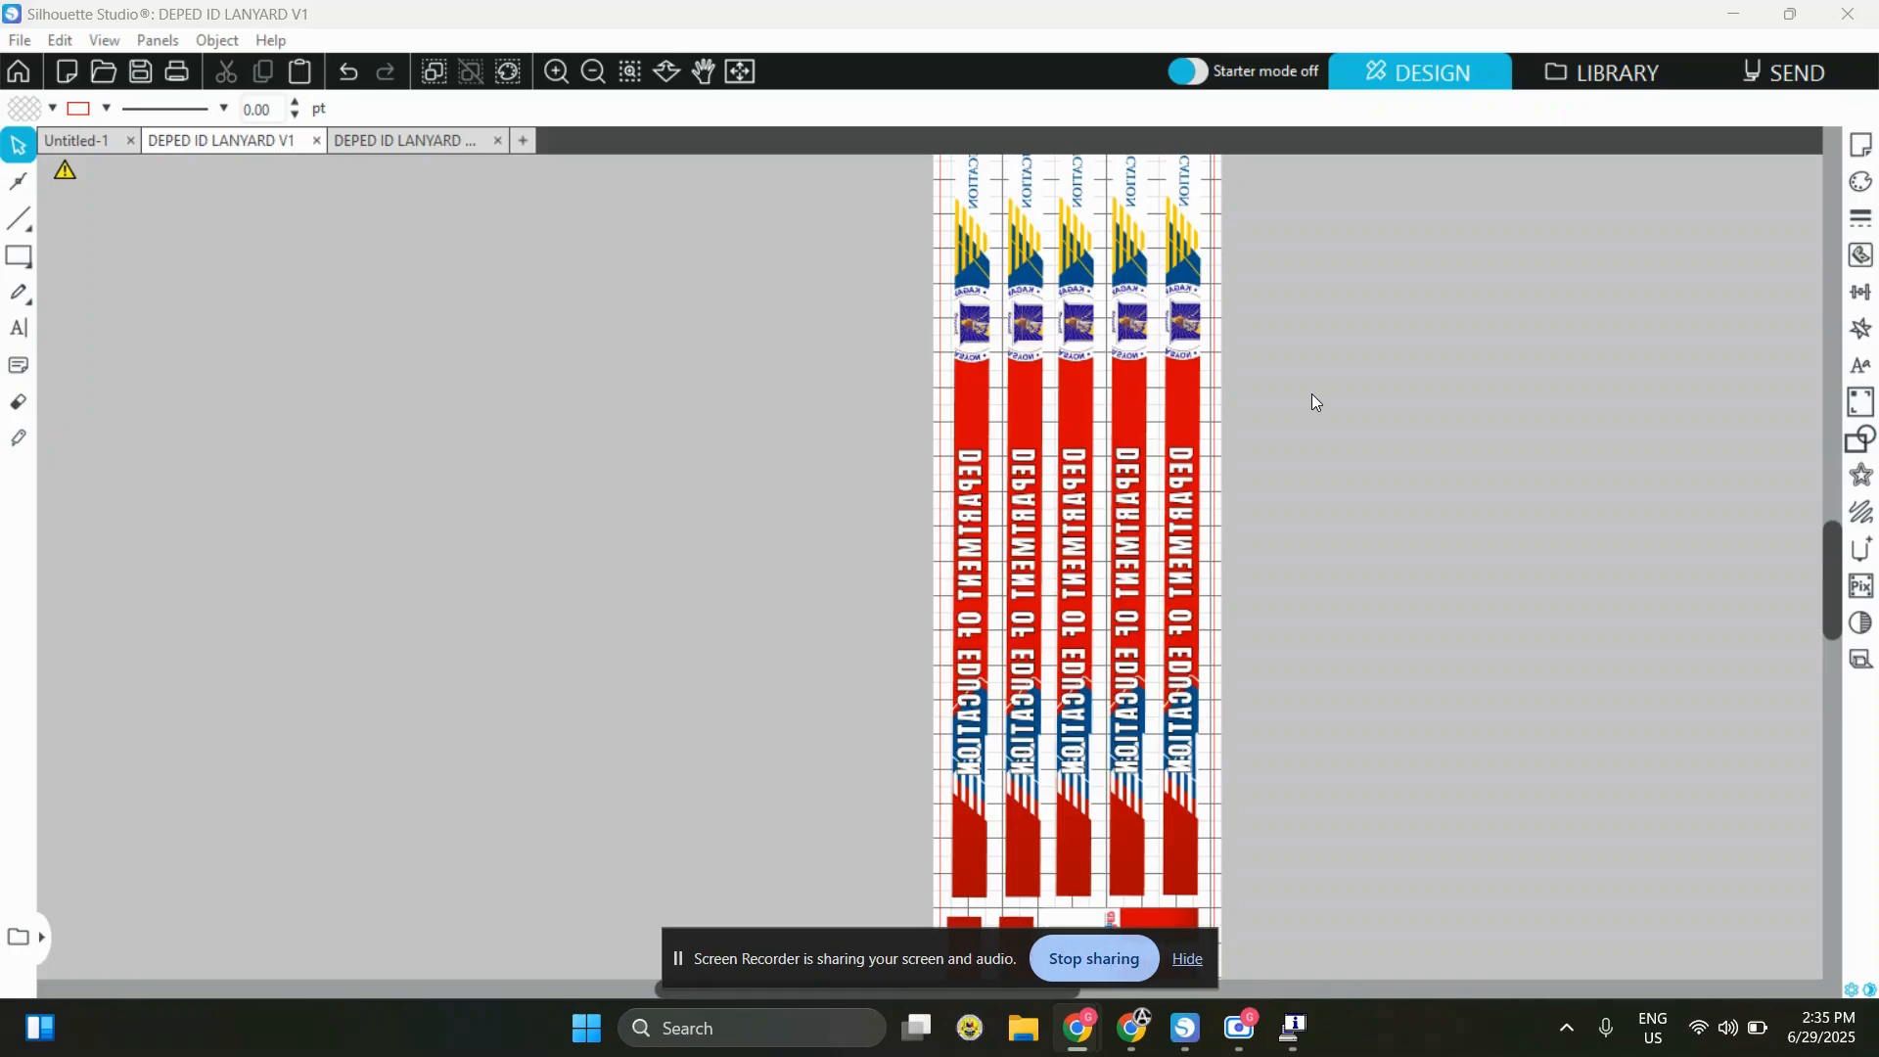
{"action": "left_click_drag", "start_coordinate": [1436, 478], "coordinate": [653, 552]}
{"action": "left_click", "coordinate": [1300, 495]}
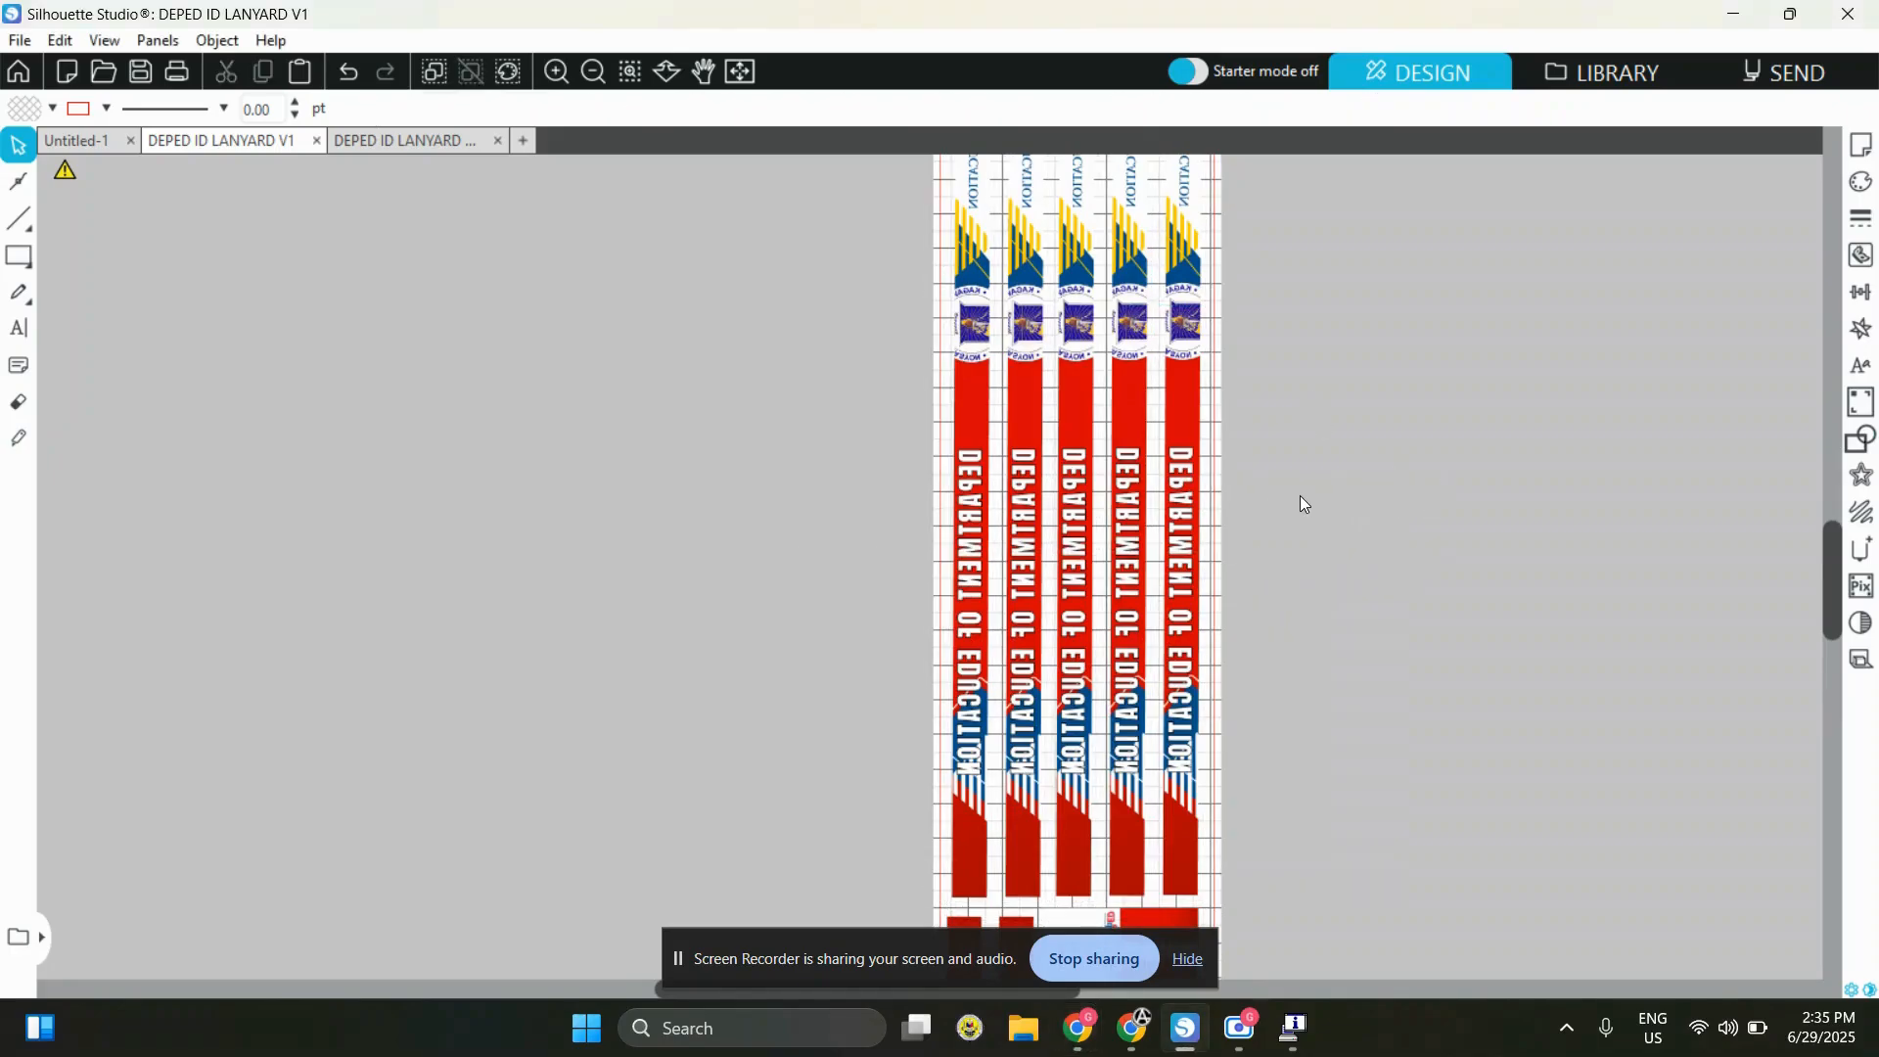
{"action": "scroll", "coordinate": [1300, 495], "scroll_direction": "down", "scroll_amount": 3}
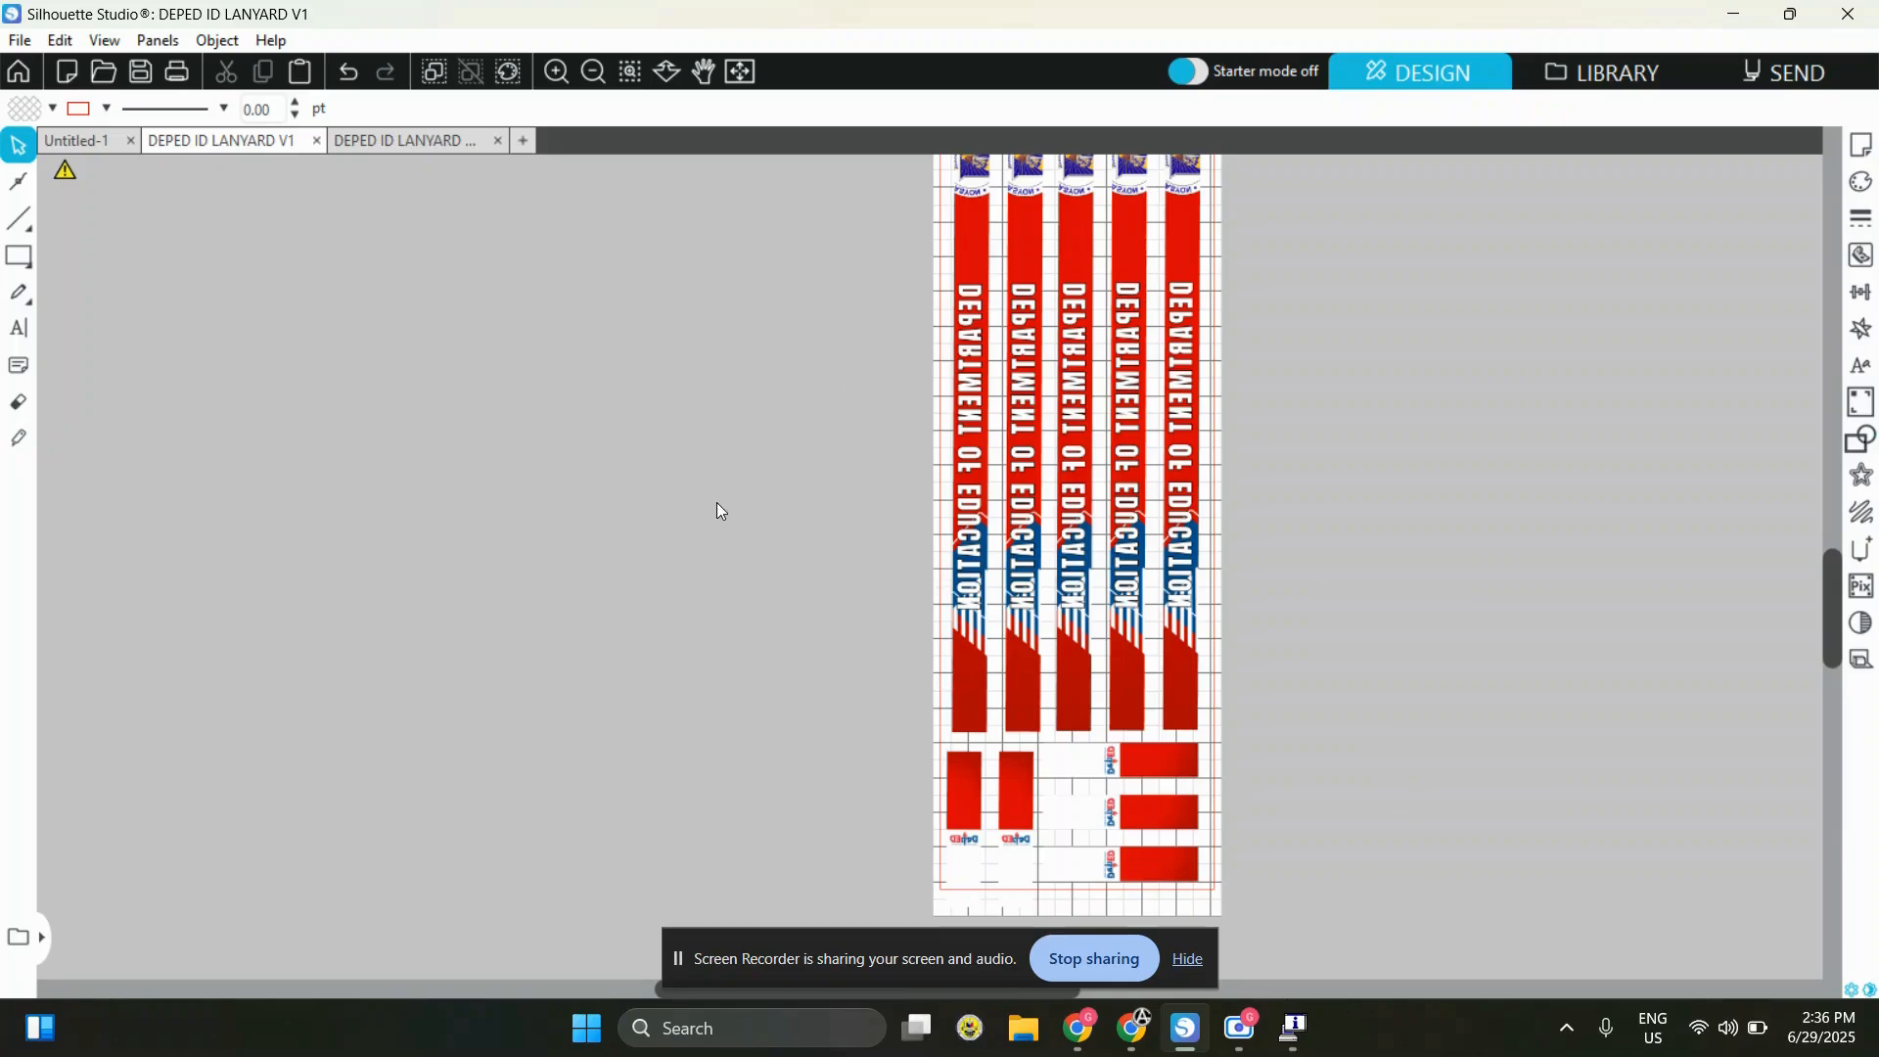
{"action": "left_click_drag", "start_coordinate": [663, 524], "coordinate": [1439, 861]}
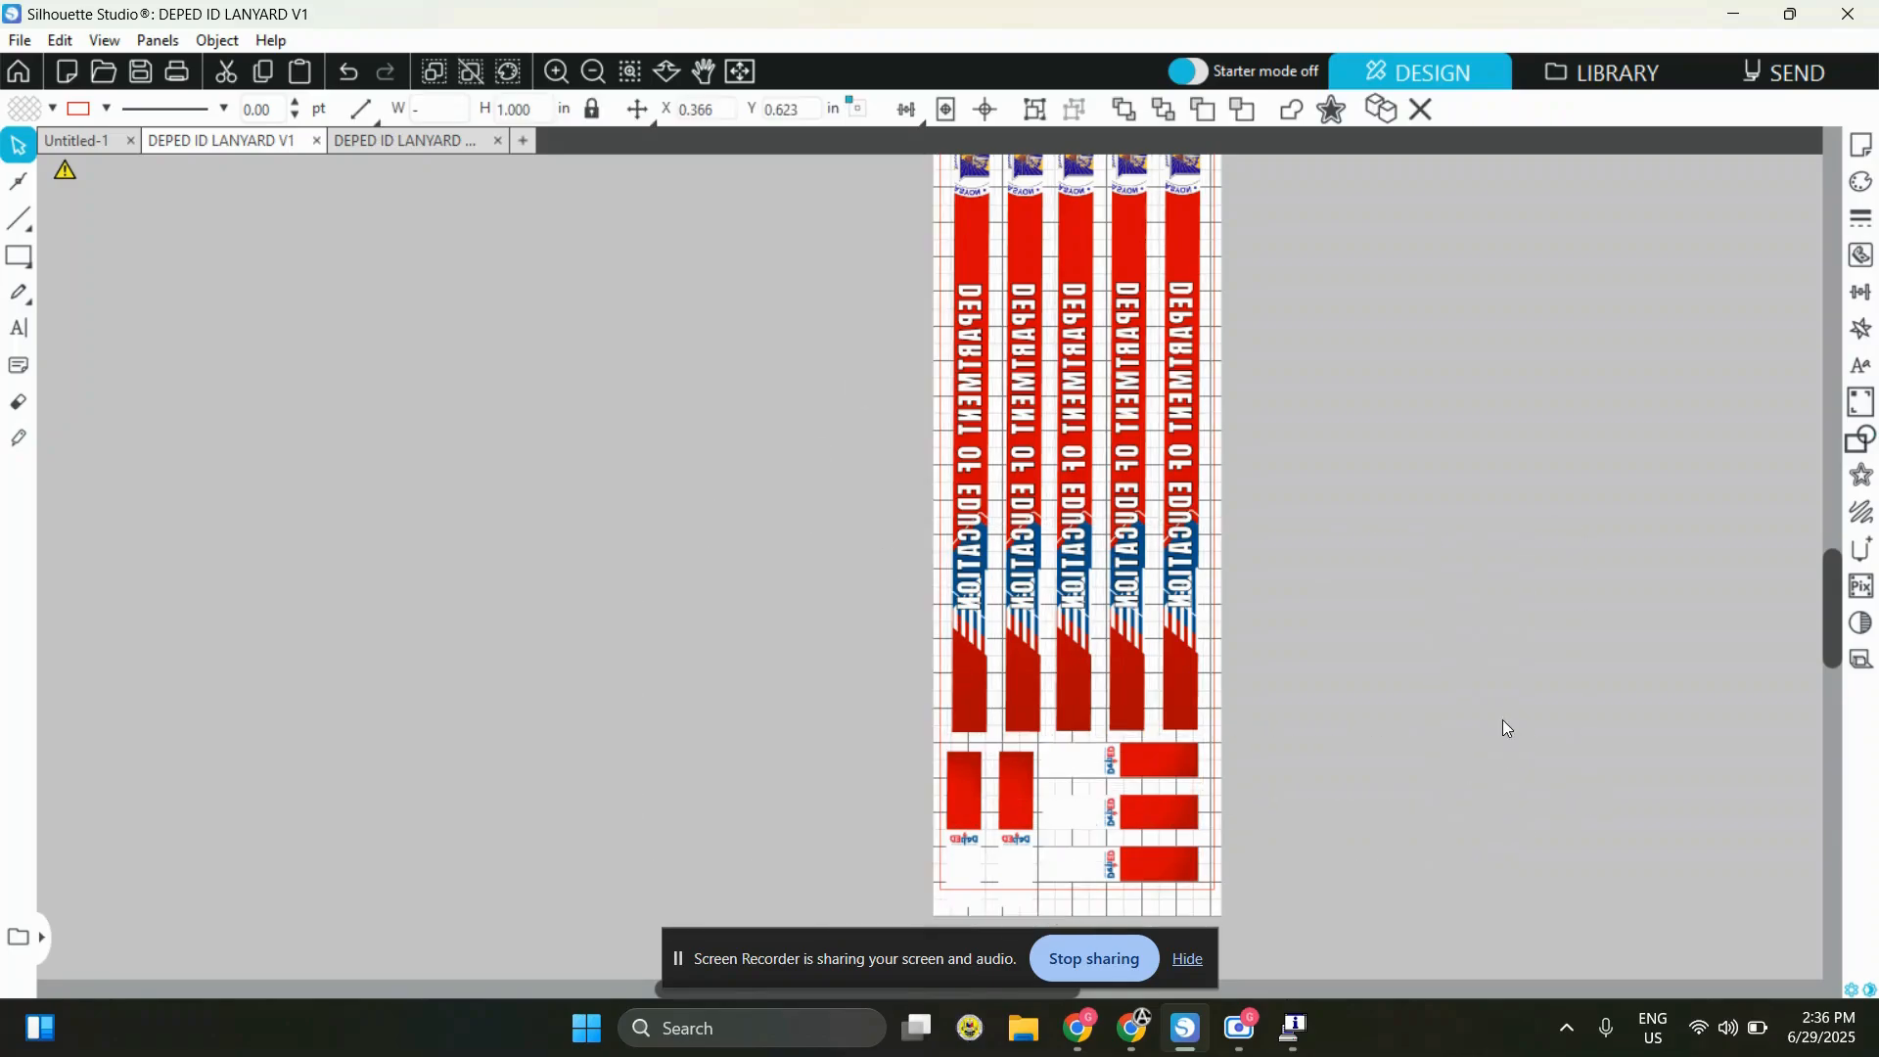
{"action": "left_click", "coordinate": [1532, 736]}
{"action": "scroll", "coordinate": [1427, 691], "scroll_direction": "up", "scroll_amount": 3}
Create a new document and set its custom page size to 12 in wide by 25 in high
{"action": "left_click", "coordinate": [1862, 145]}
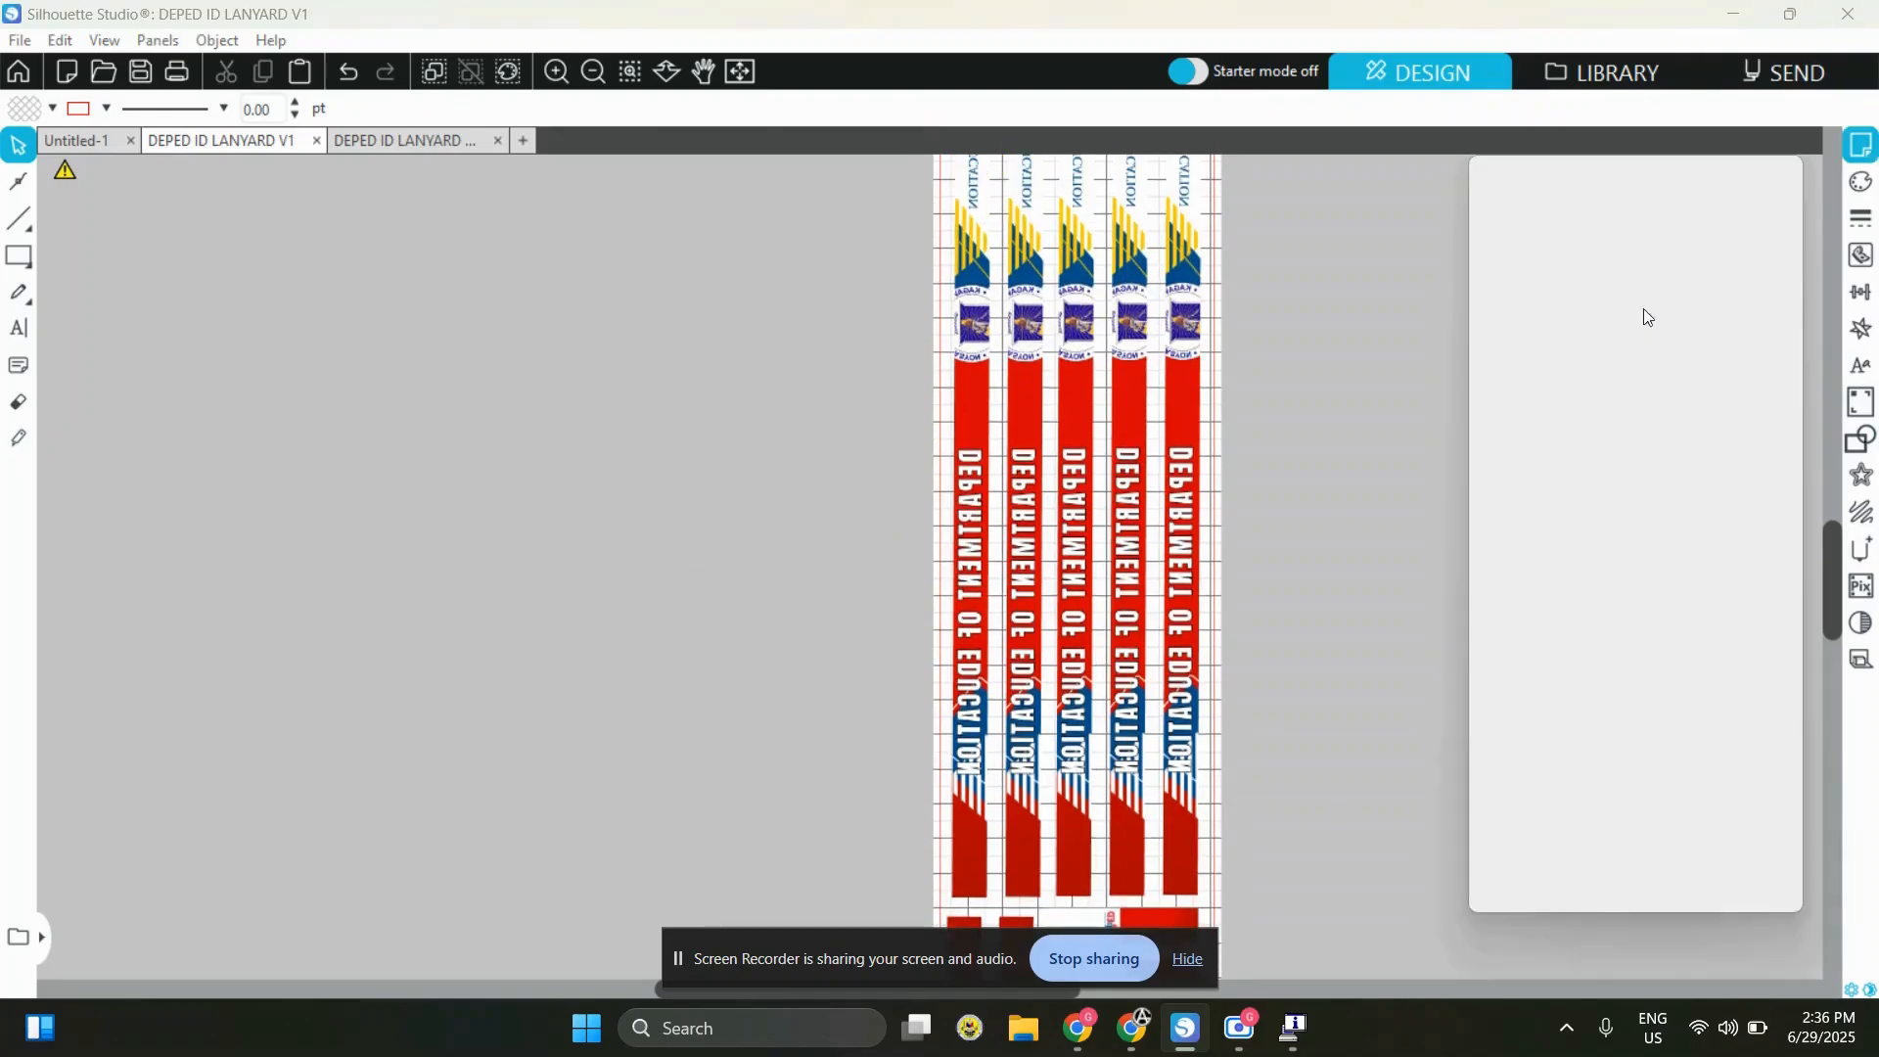
{"action": "left_click", "coordinate": [525, 140]}
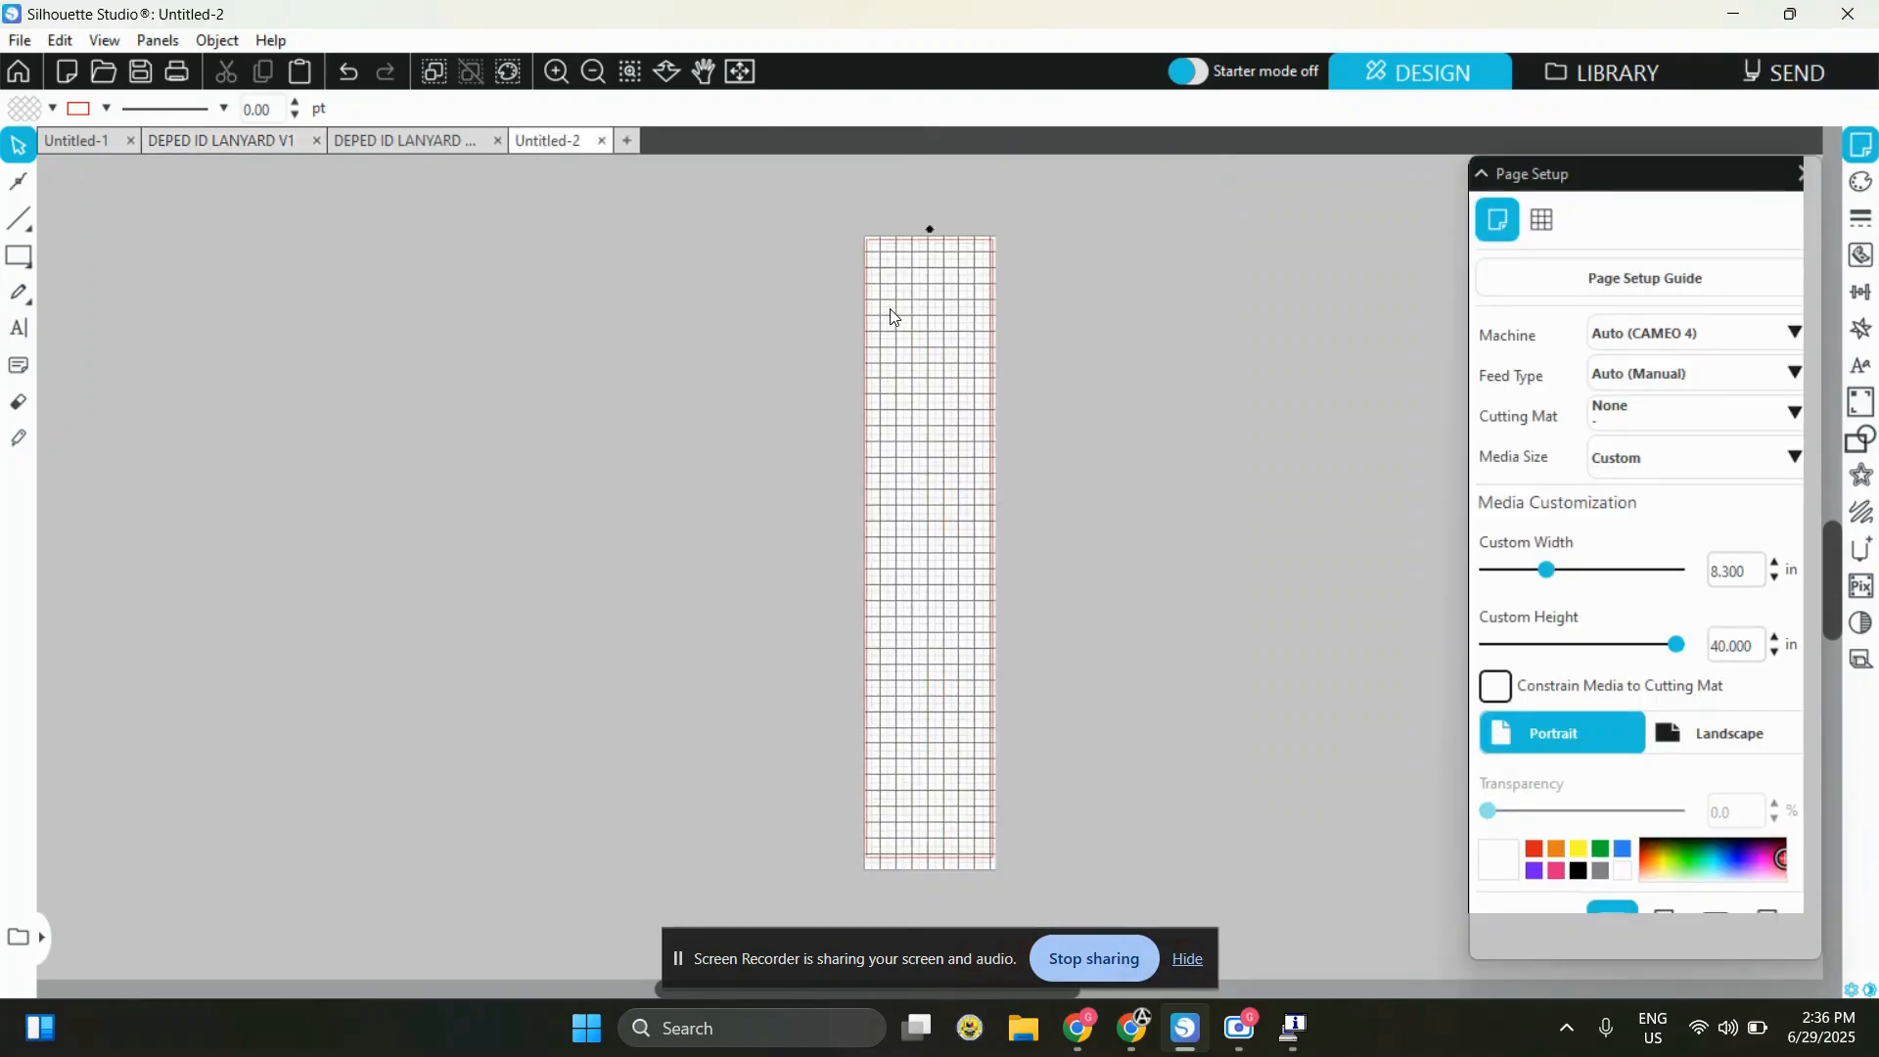
{"action": "double_click", "coordinate": [1750, 573]}
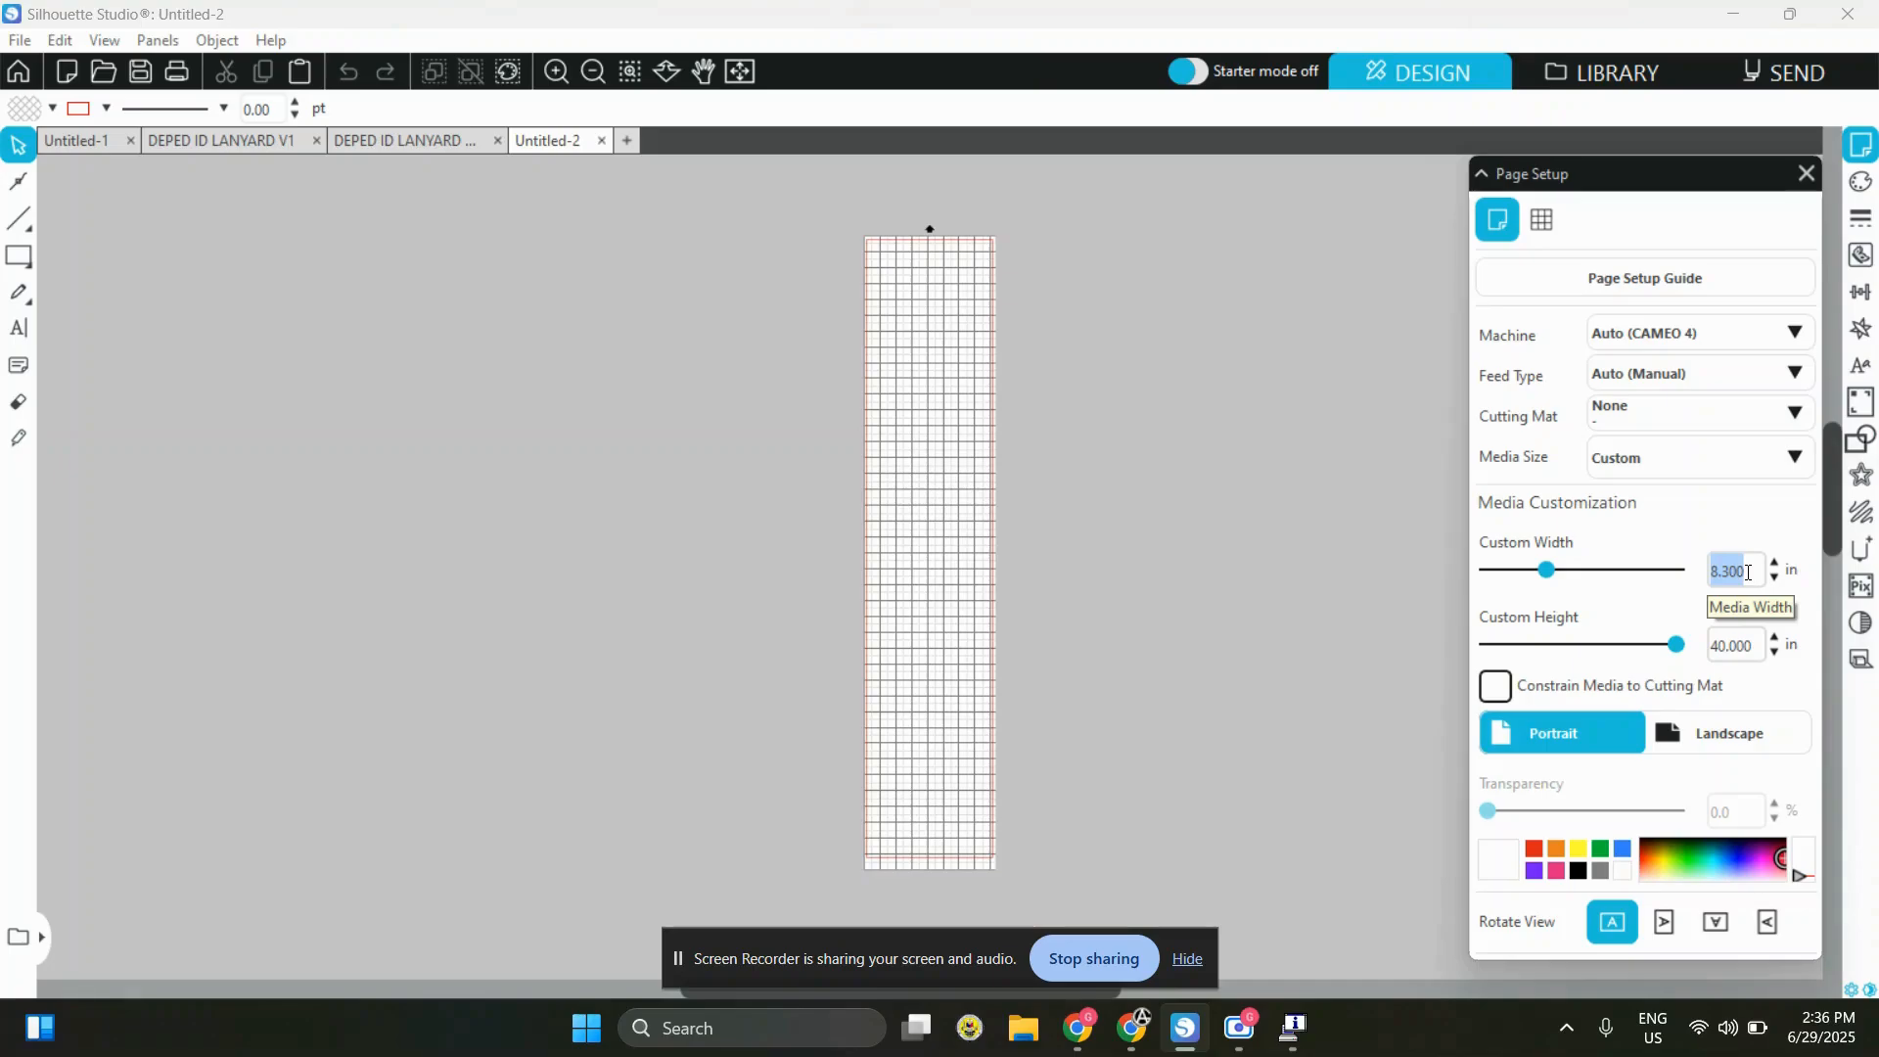
{"action": "type", "text": "12"}
{"action": "key", "text": "Return"}
{"action": "double_click", "coordinate": [1733, 646]}
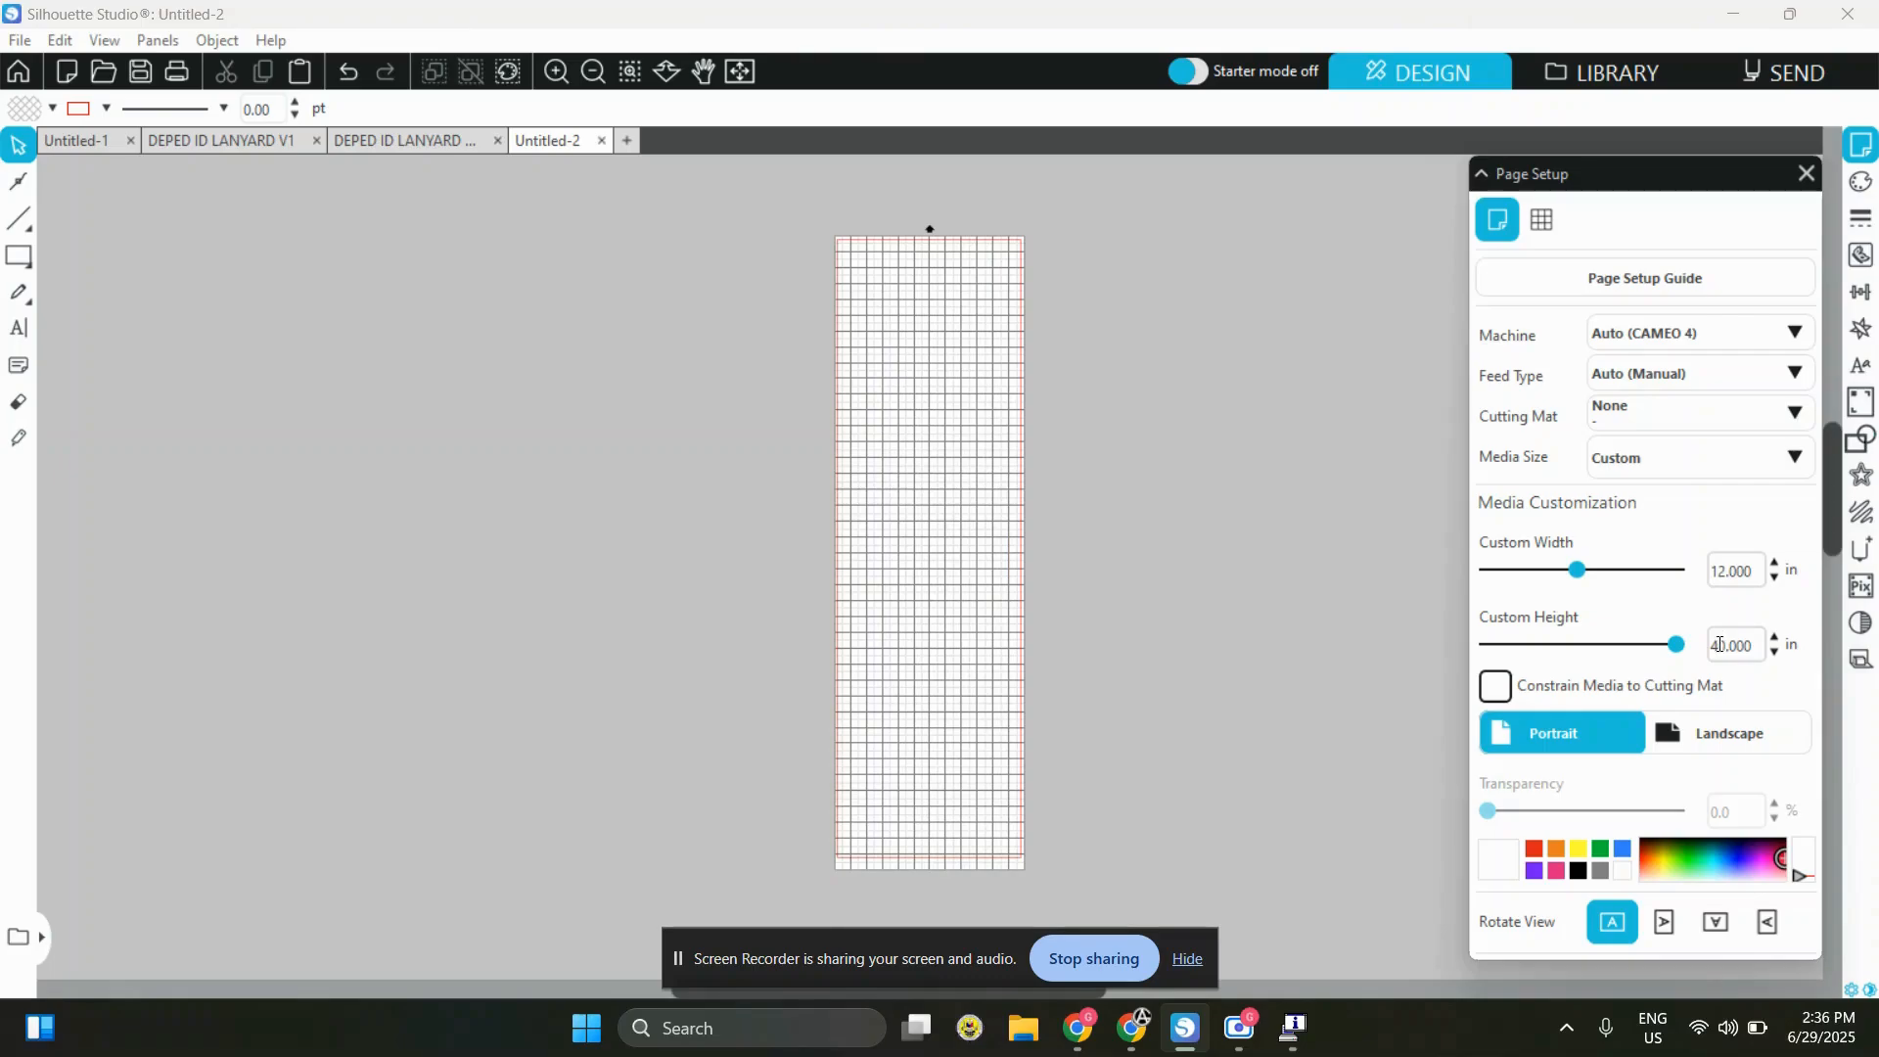
{"action": "type", "text": "25"}
{"action": "key", "text": "Return"}
Try landscape orientation on the new blank page and return it to portrait
{"action": "scroll", "coordinate": [903, 534], "scroll_direction": "down", "scroll_amount": 1}
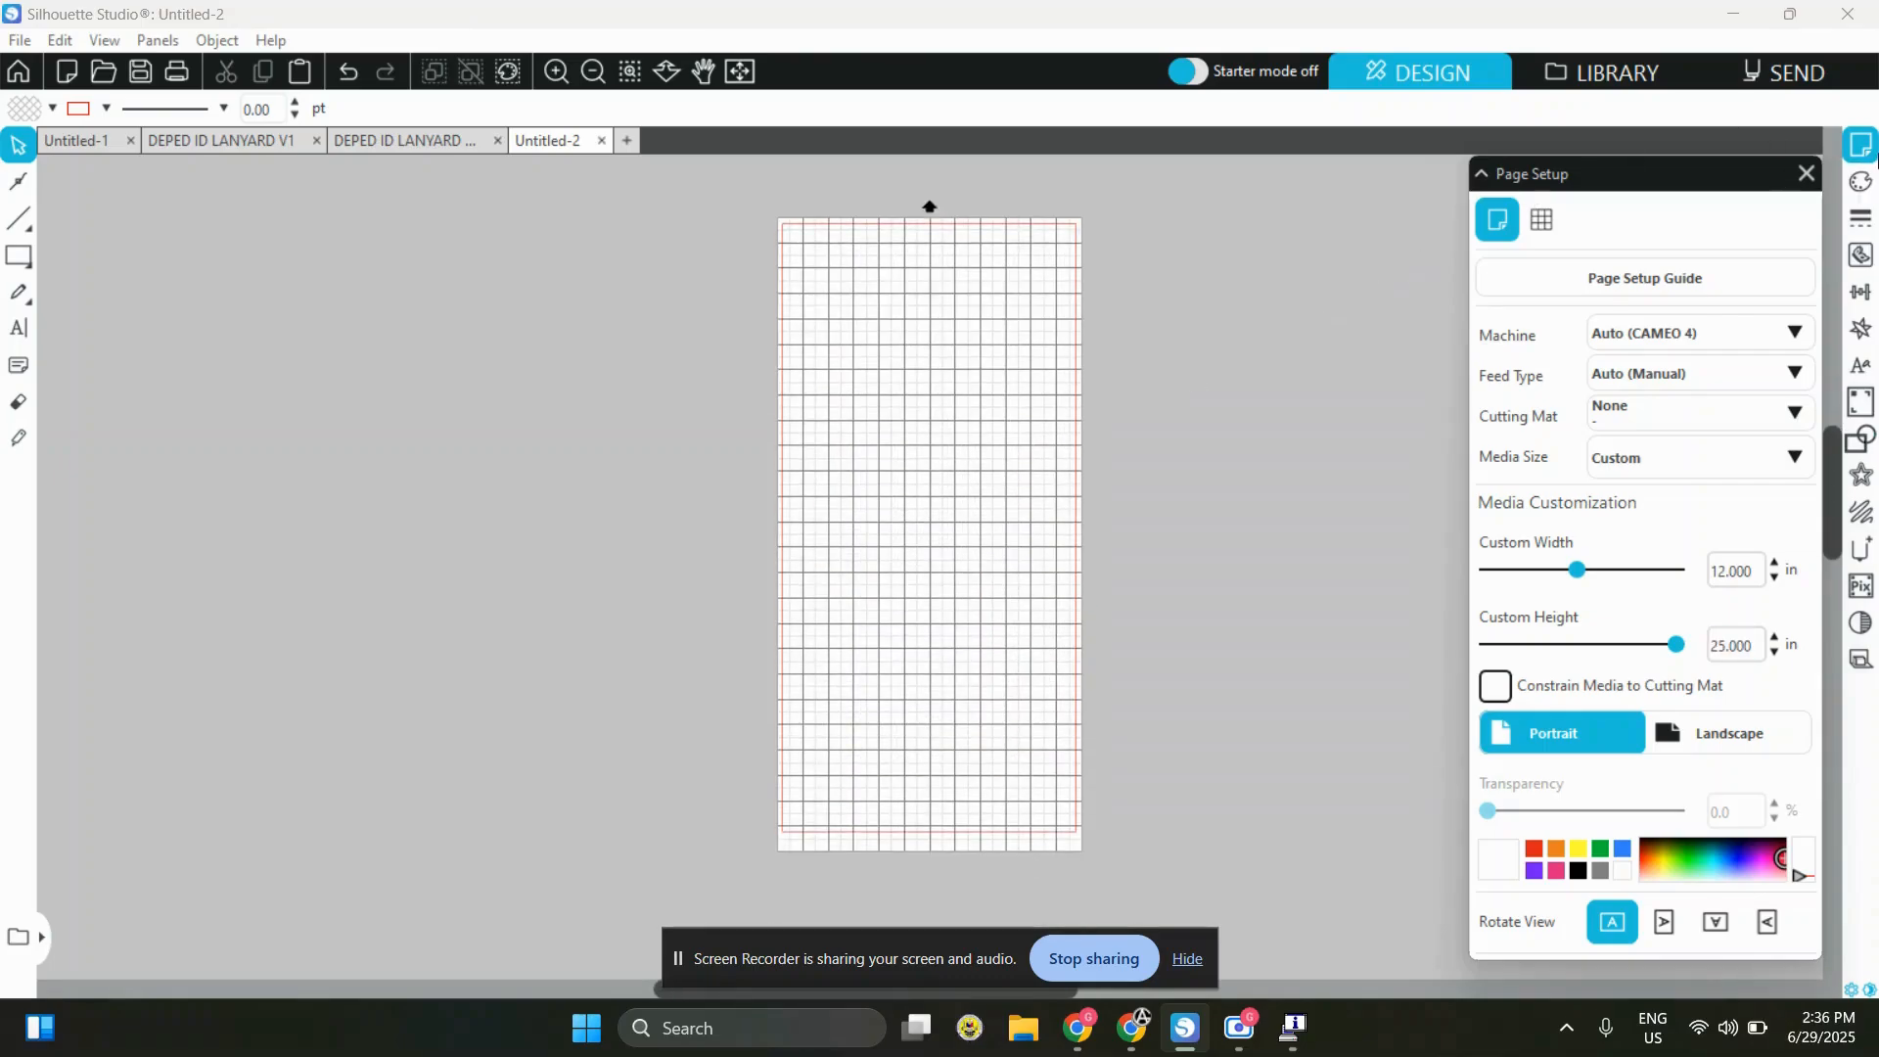
{"action": "left_click_drag", "start_coordinate": [621, 205], "coordinate": [1185, 861]}
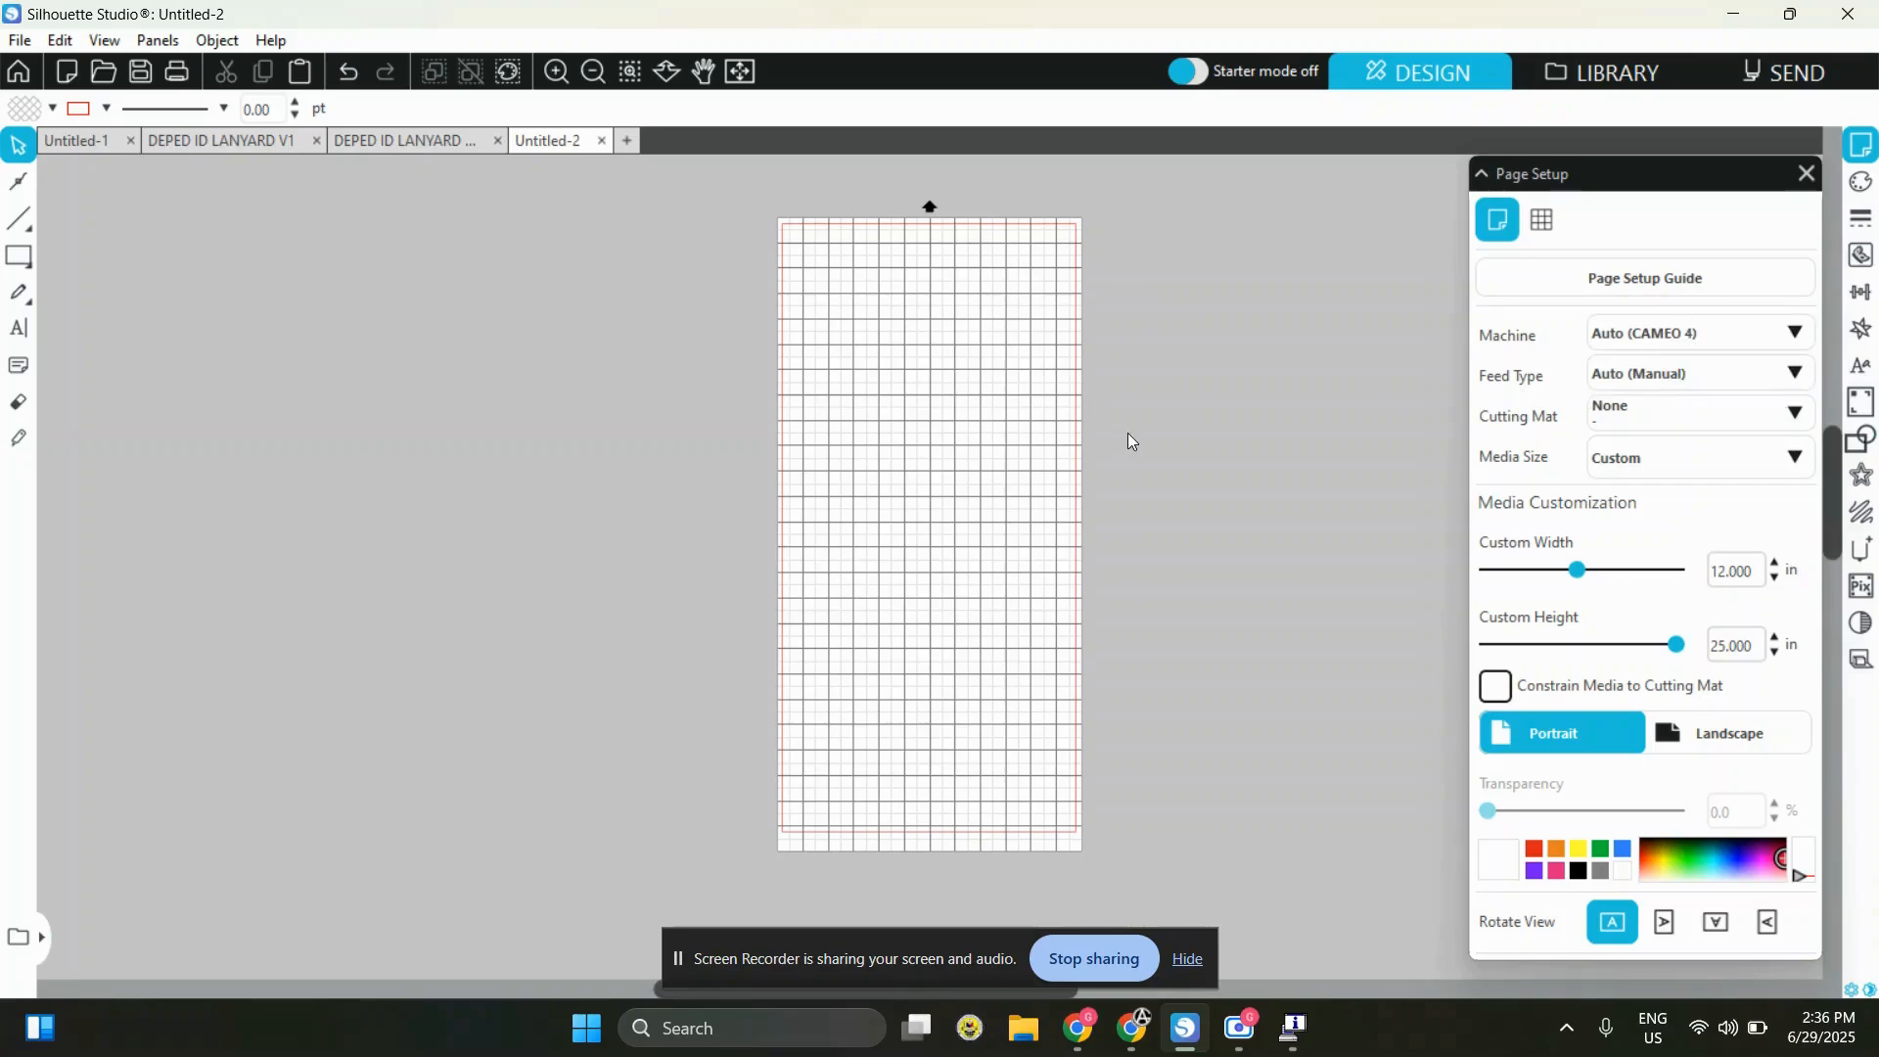
{"action": "left_click", "coordinate": [1708, 732]}
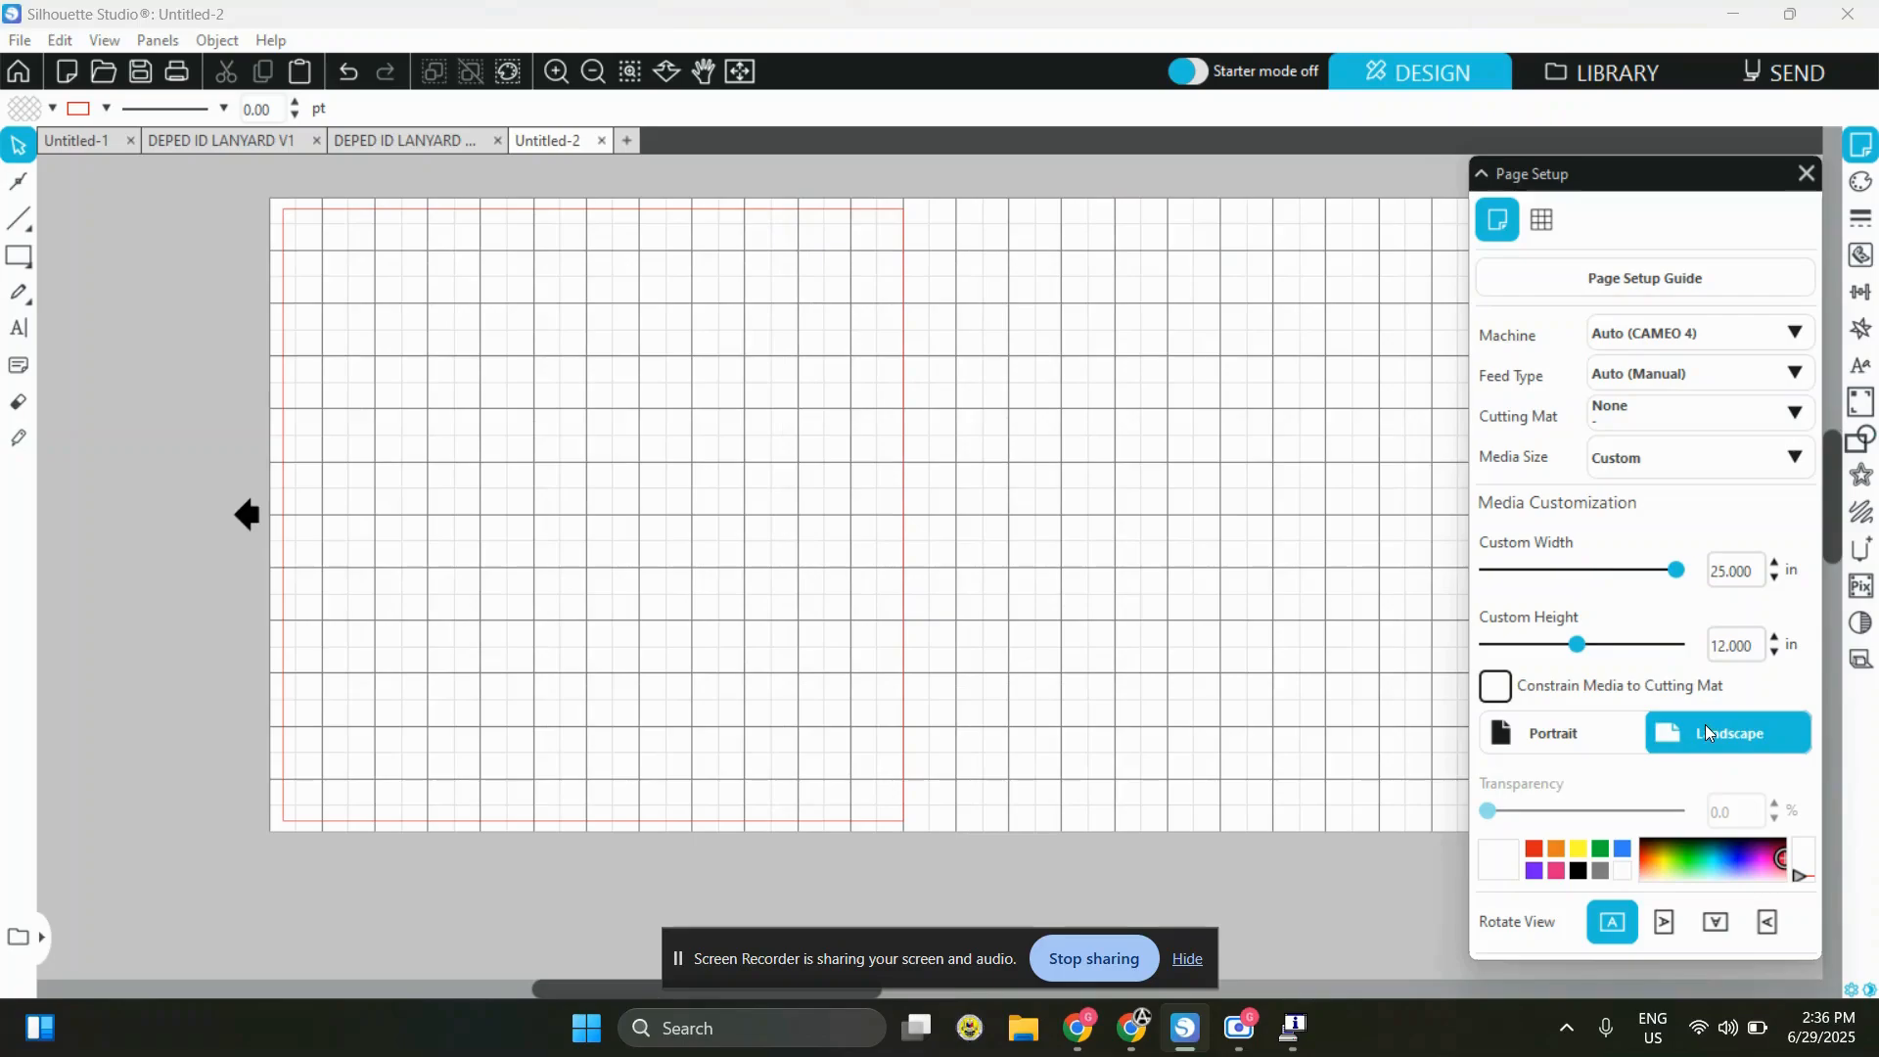
{"action": "left_click", "coordinate": [1605, 729]}
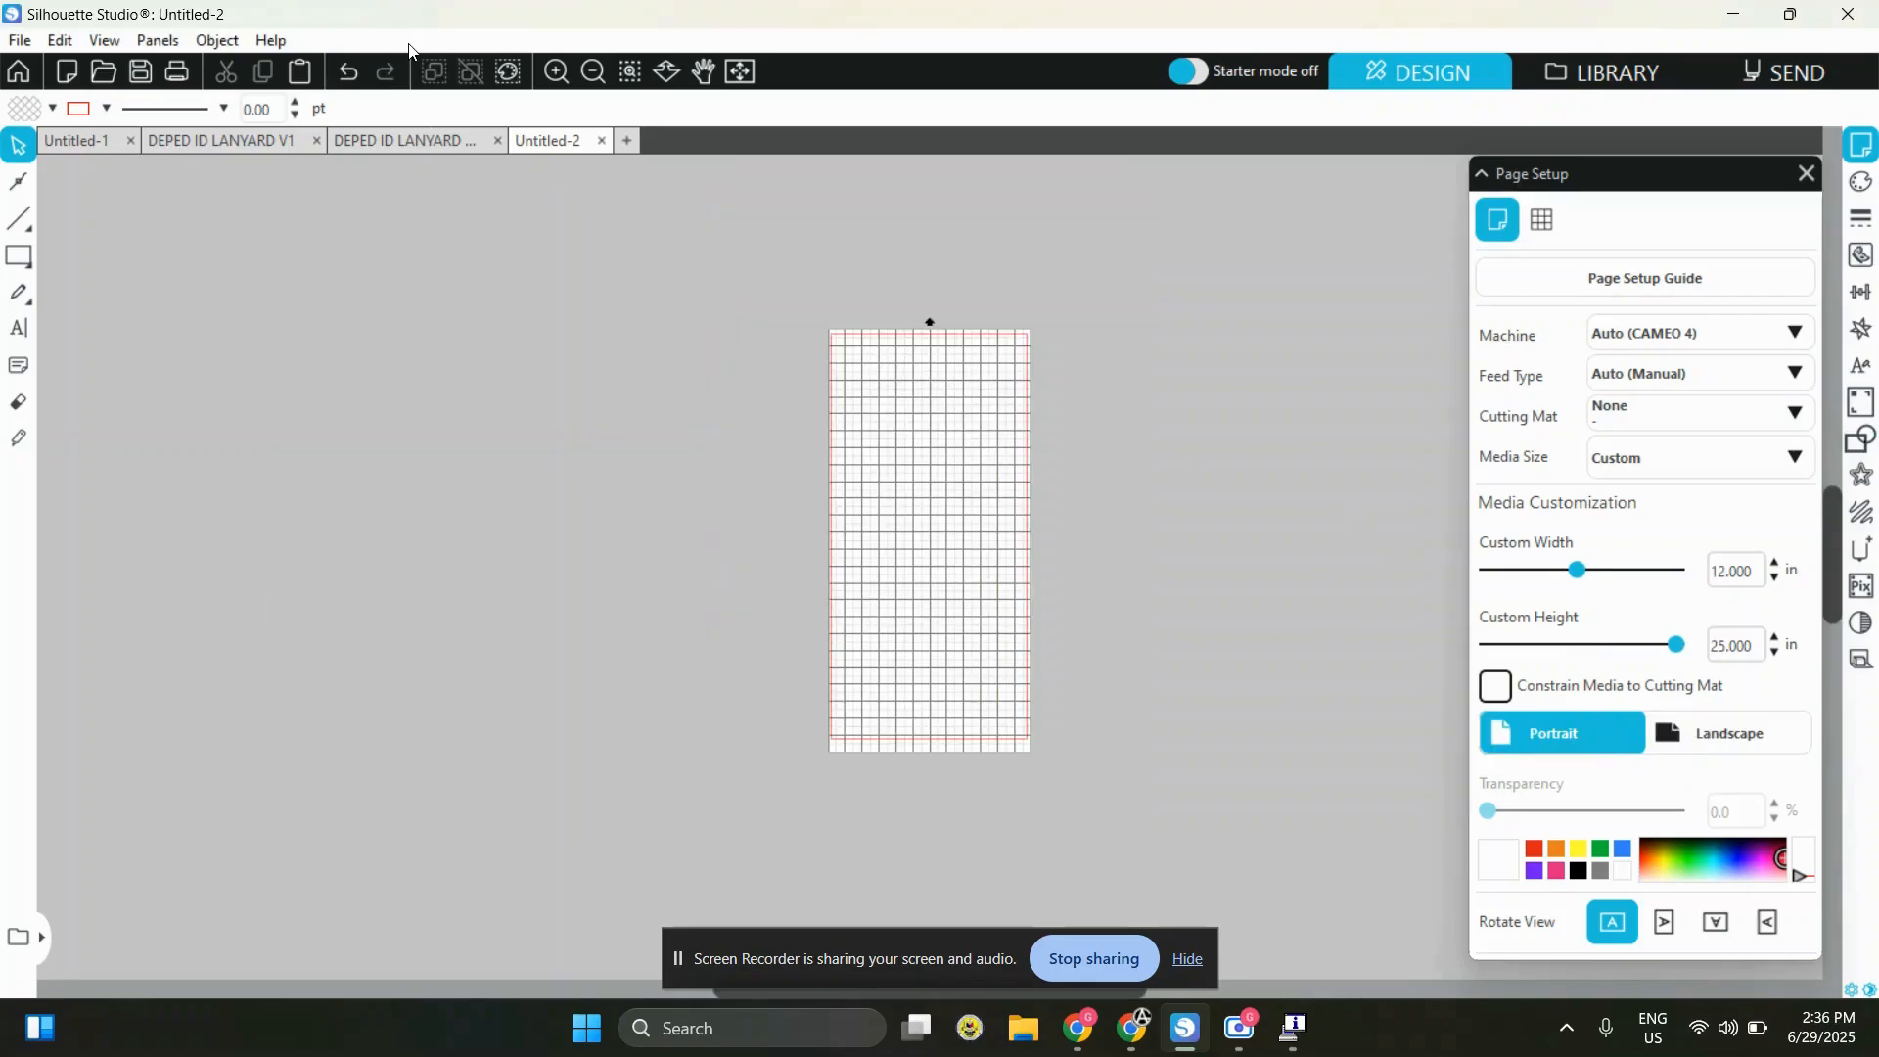
{"action": "left_click_drag", "start_coordinate": [1190, 284], "coordinate": [630, 804]}
Return to the DEPED ID LANYARD V1 document and view the upper part of its layout
{"action": "left_click", "coordinate": [354, 144]}
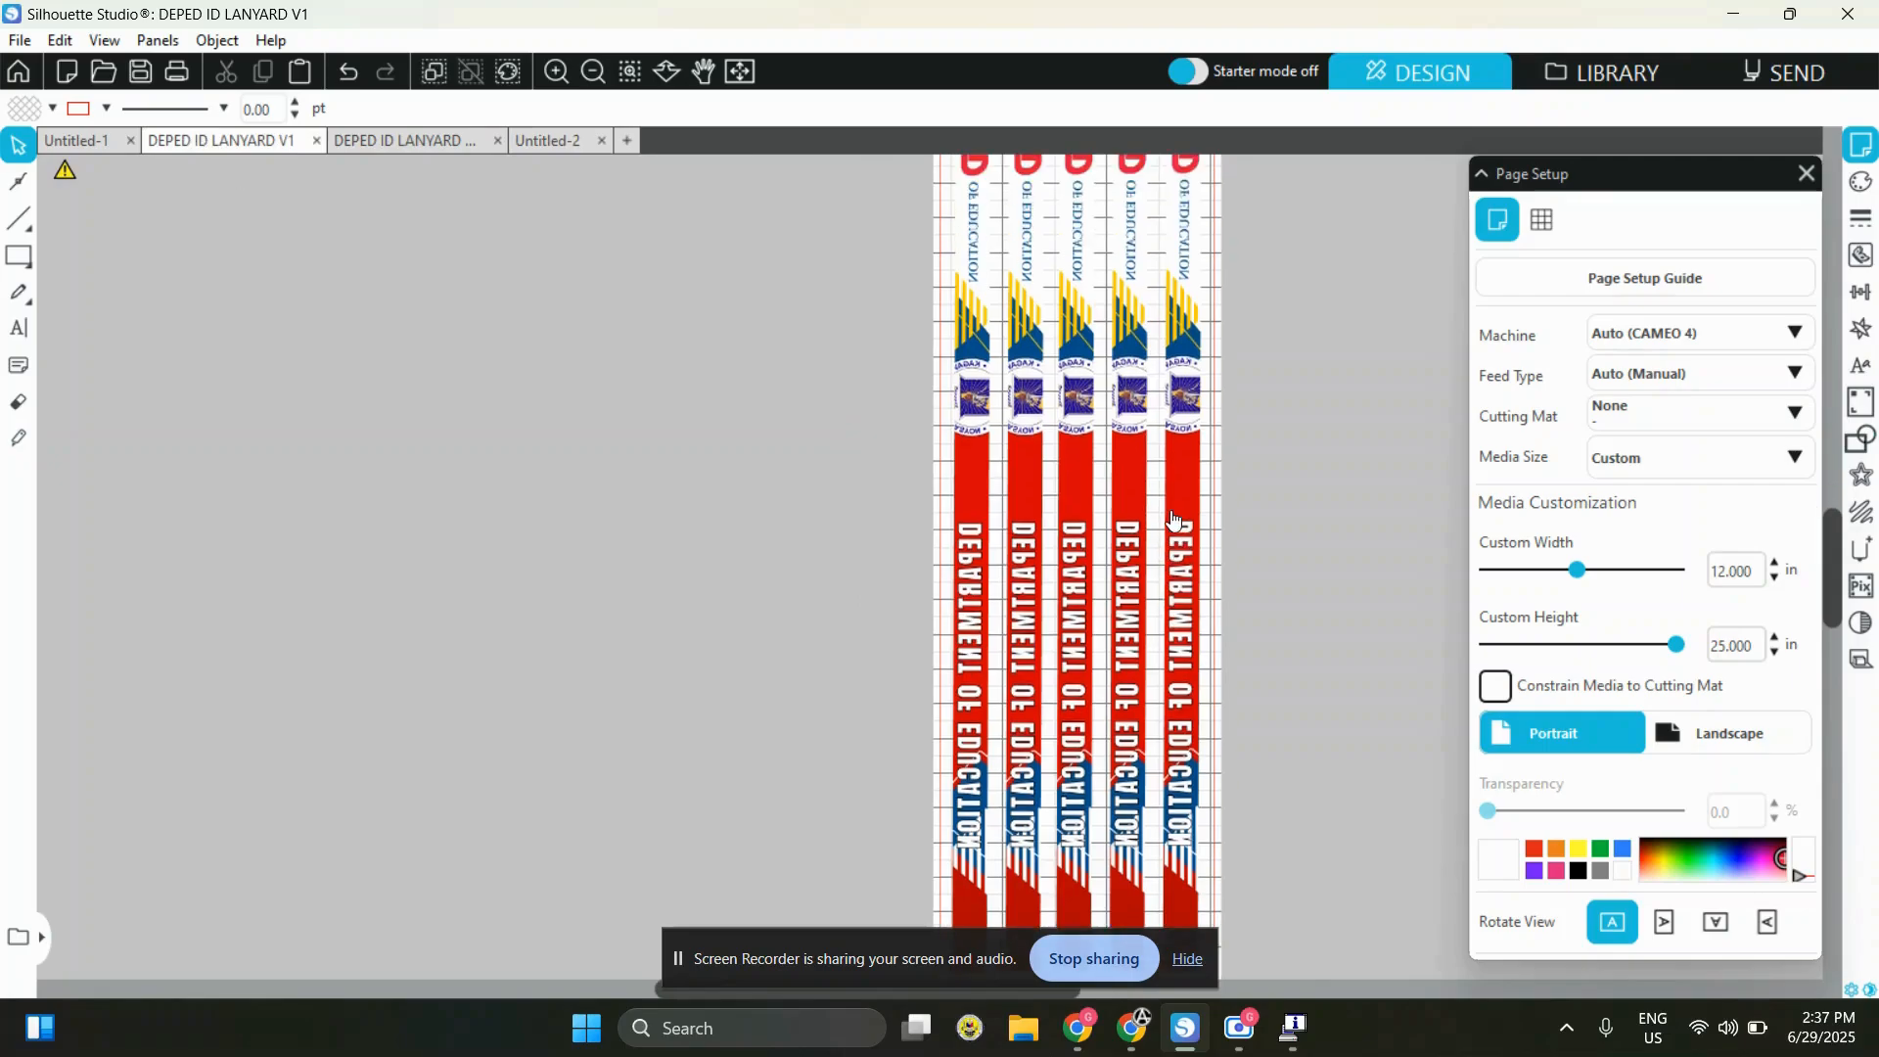
{"action": "scroll", "coordinate": [1175, 521], "scroll_direction": "up", "scroll_amount": 10}
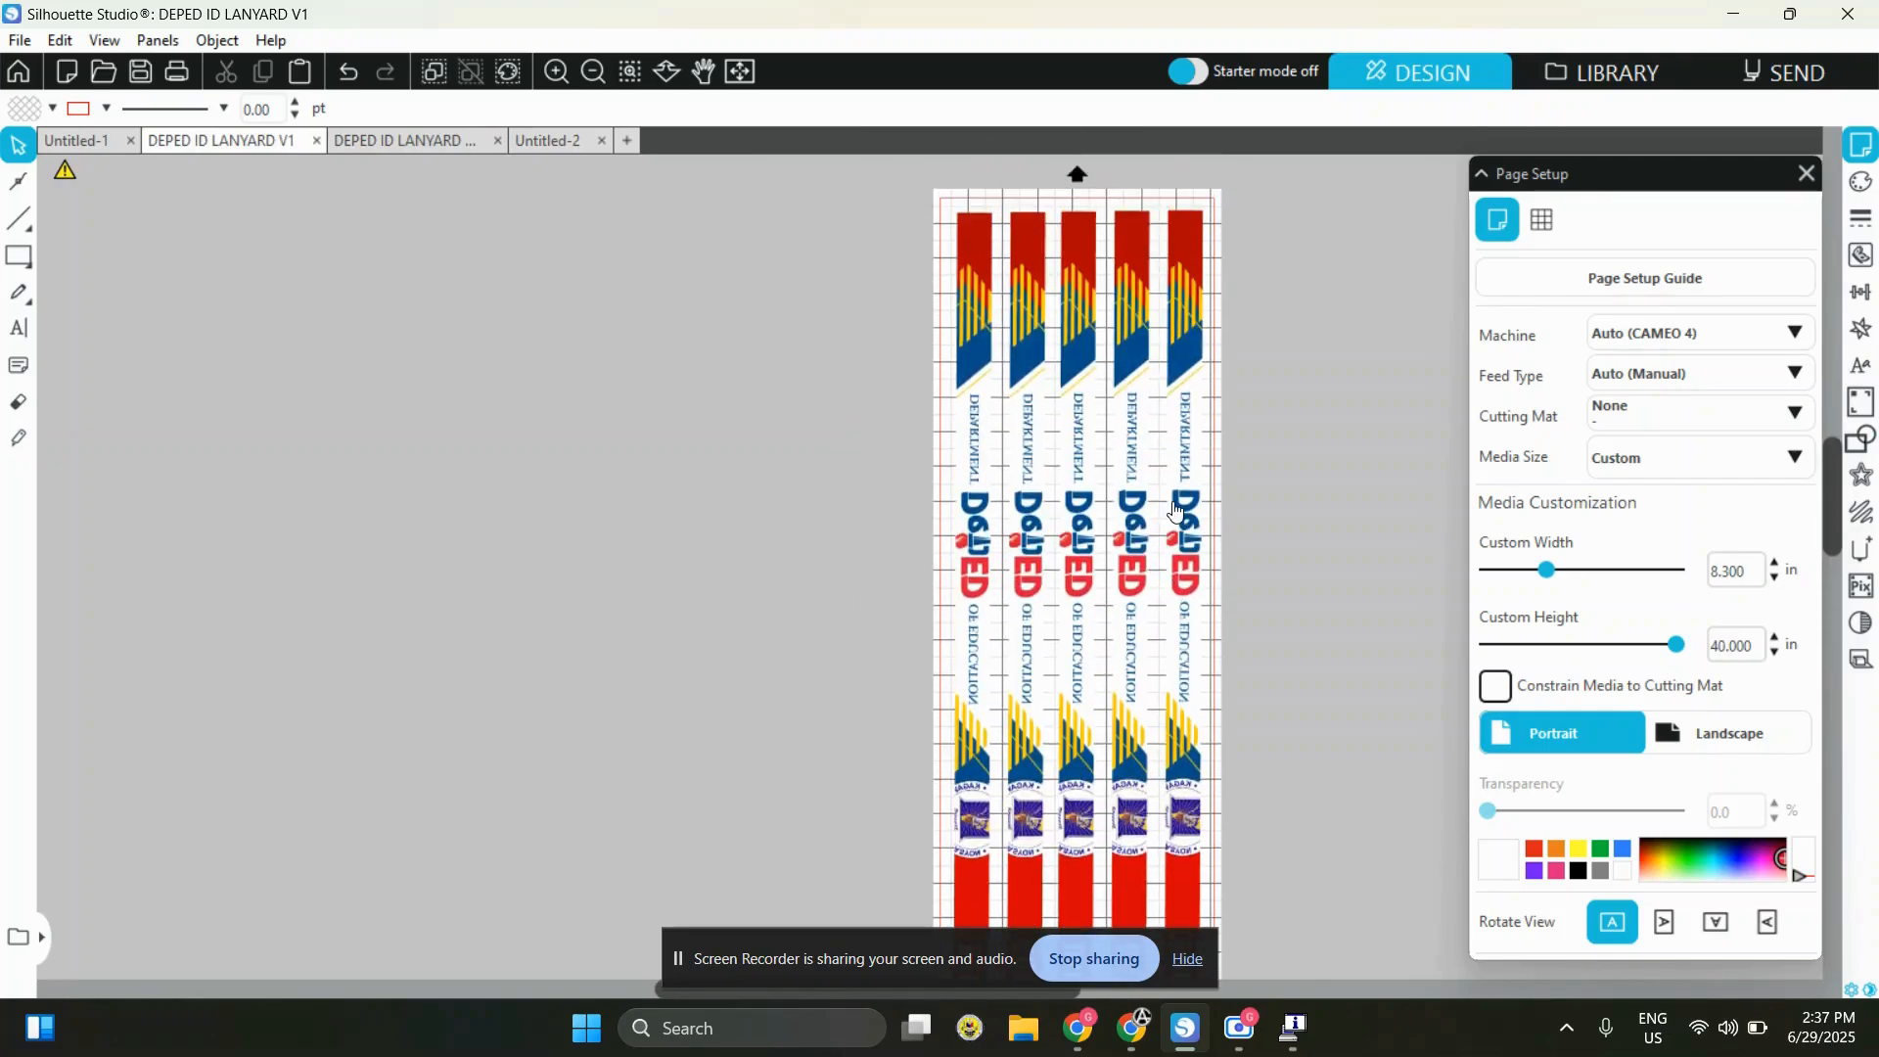